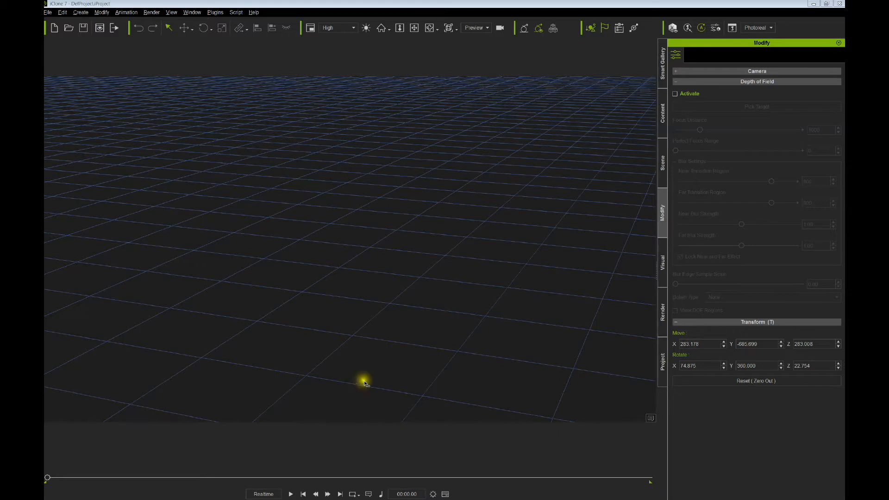
- Expand the Prop and Light groups, collapse Sky, and select Shadow Catcher and Floor Shadow
click(661, 173)
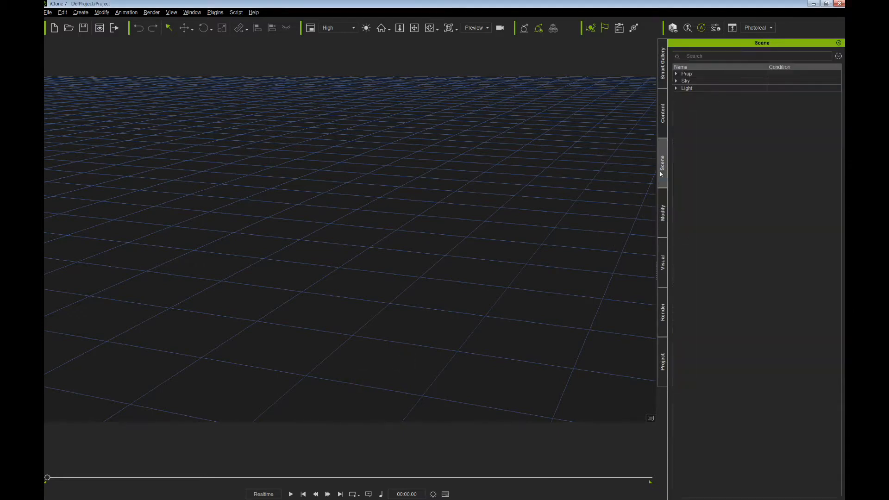
click(676, 73)
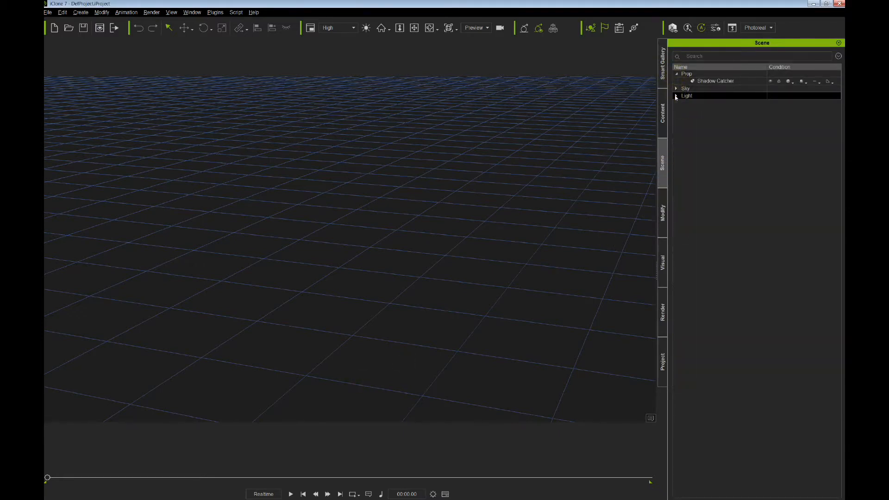
click(677, 95)
click(677, 88)
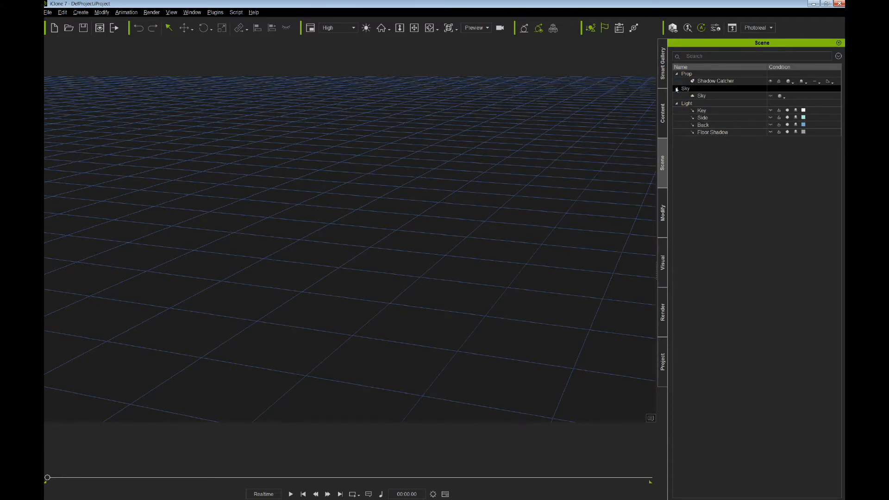
click(676, 90)
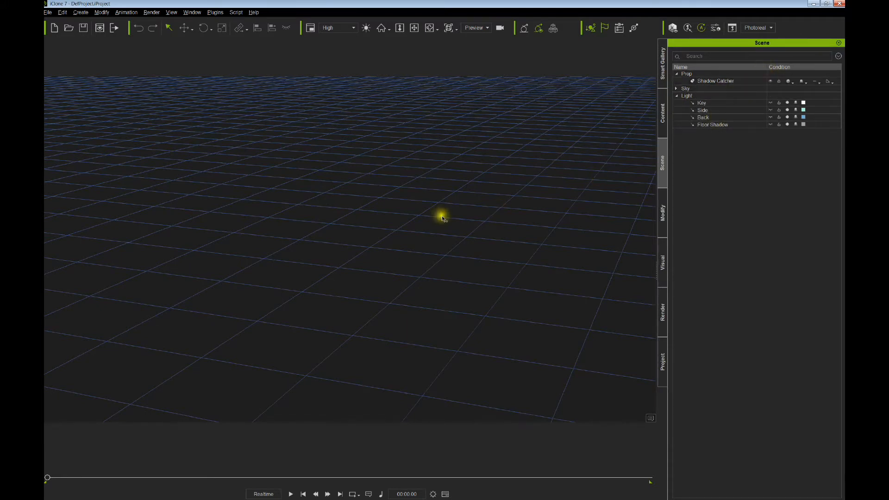
click(700, 80)
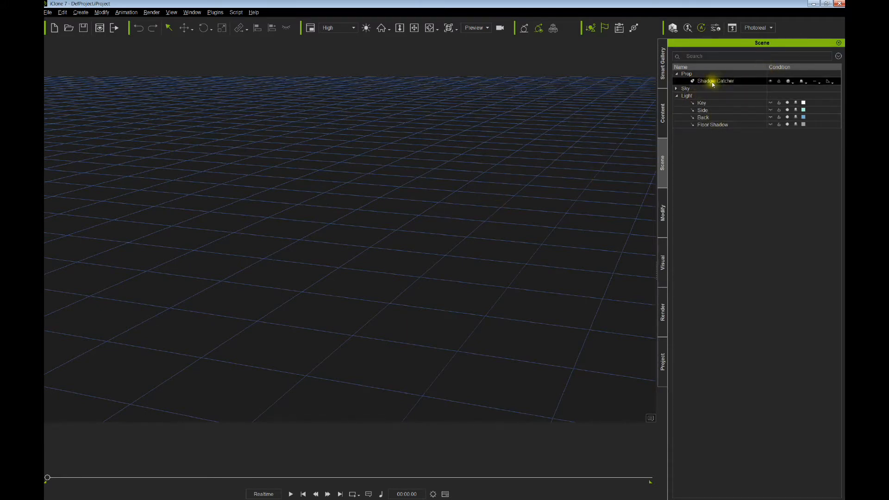
click(704, 125)
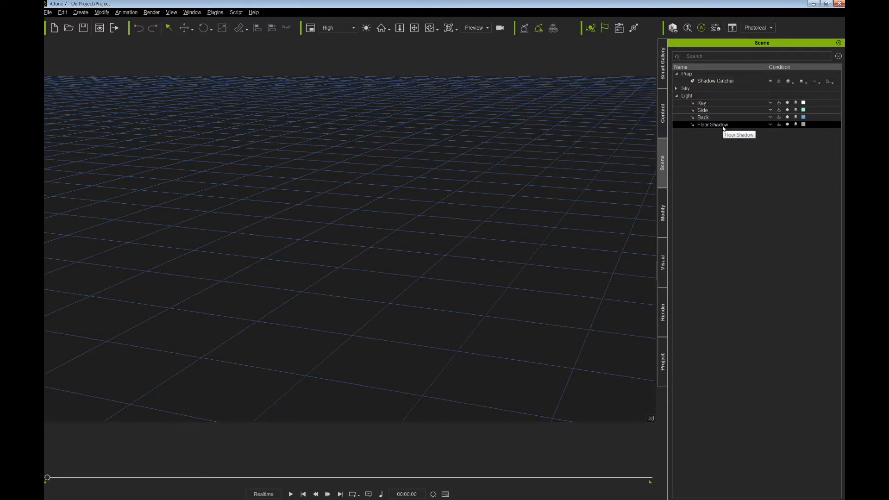
- Add the CASUAL GAL avatar from the CC avatar library to the scene
click(662, 121)
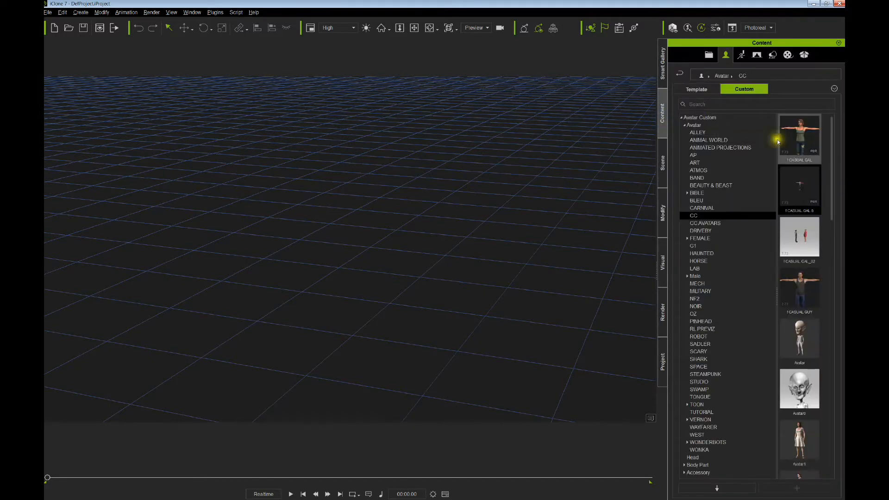
double_click(803, 142)
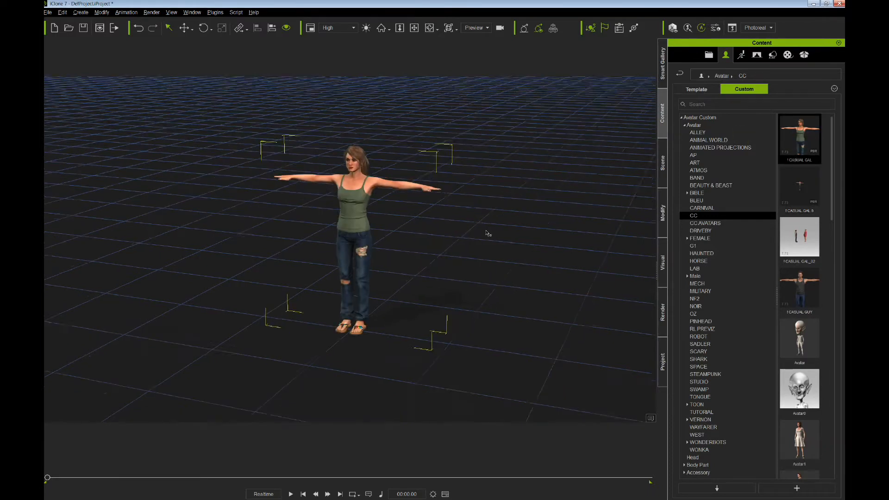
scroll(487, 234, down, 3)
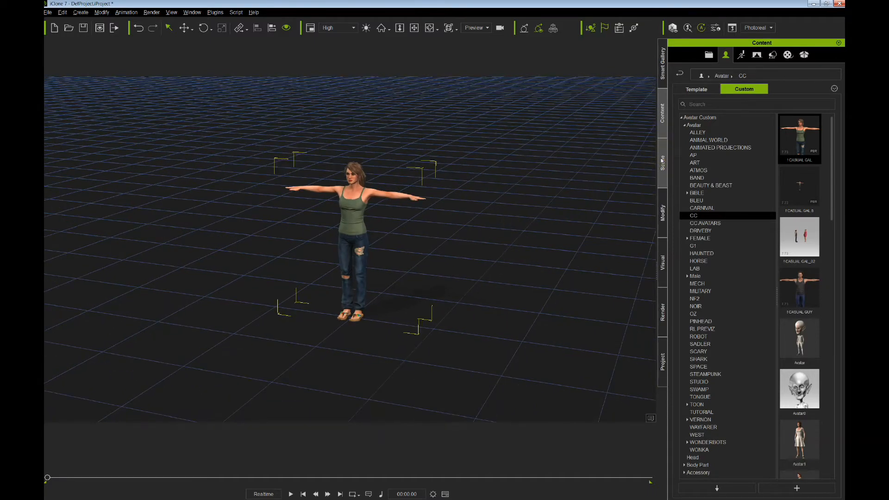
- Switch the Key, Side and Back lights off and then back on
click(662, 159)
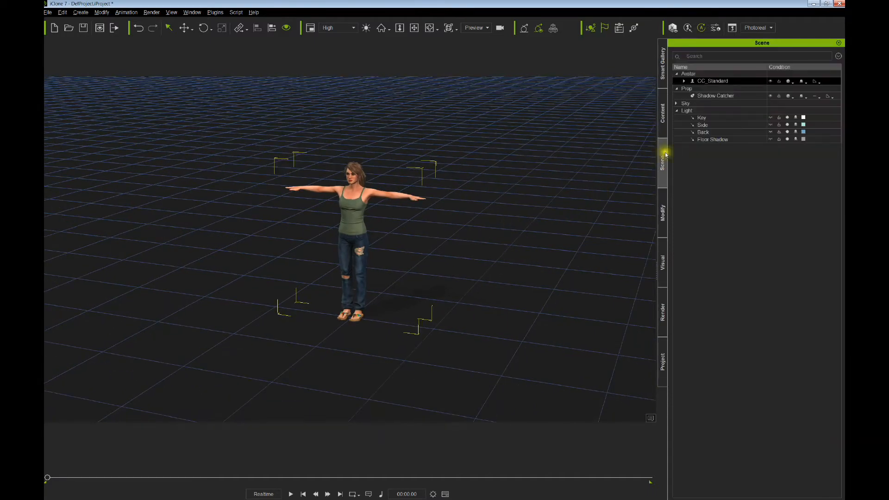
click(788, 131)
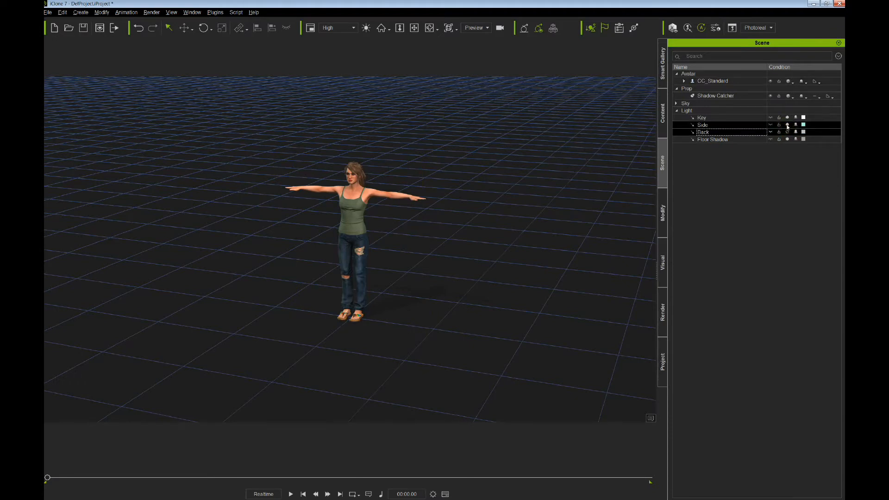
click(788, 125)
click(787, 117)
click(787, 117)
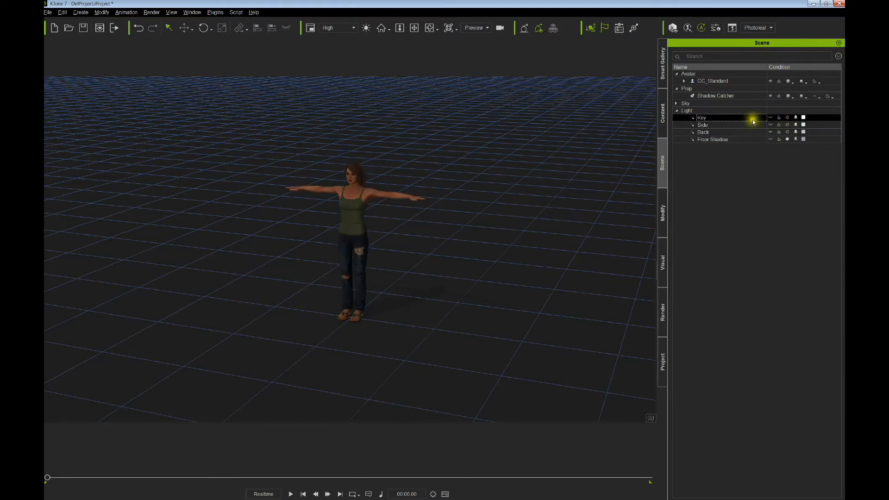
click(787, 118)
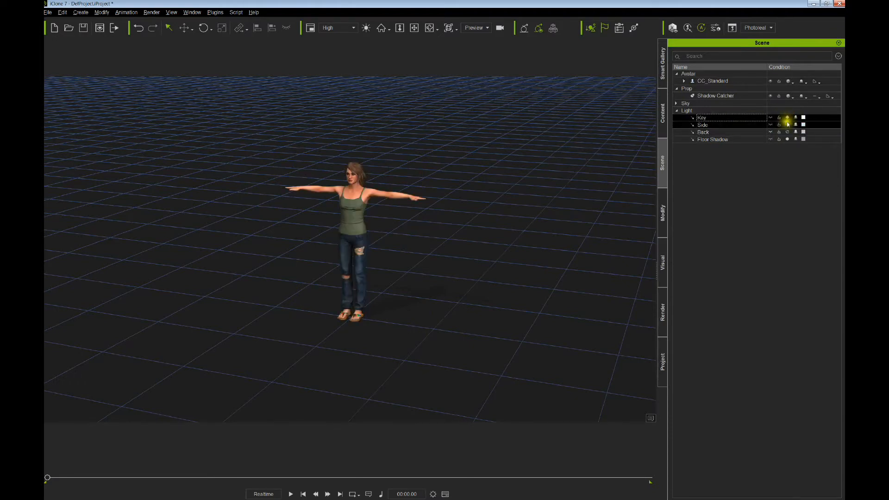
click(788, 124)
click(787, 132)
click(767, 141)
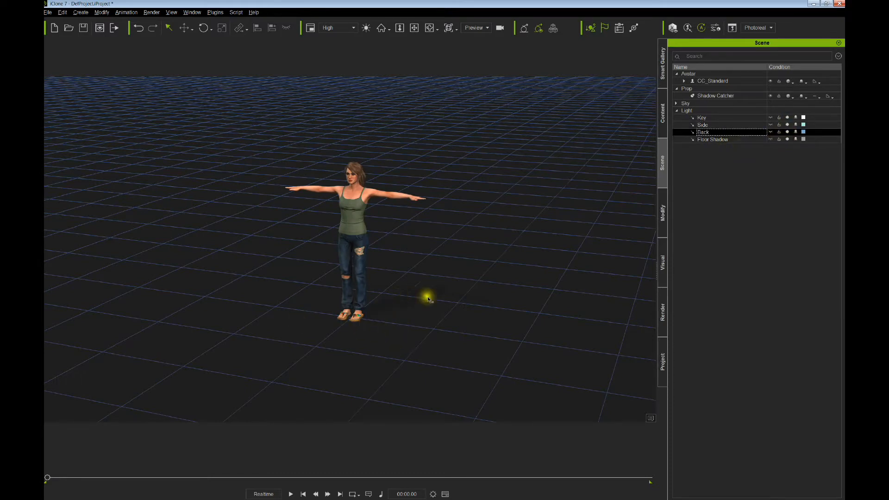
- Set the background colour to mid grey #5e5e5e and keep the 2D background image off
click(663, 356)
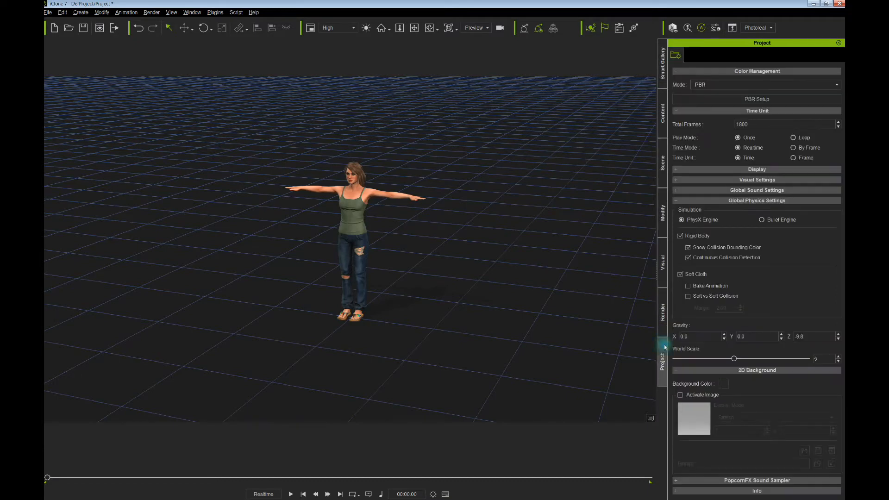
click(680, 396)
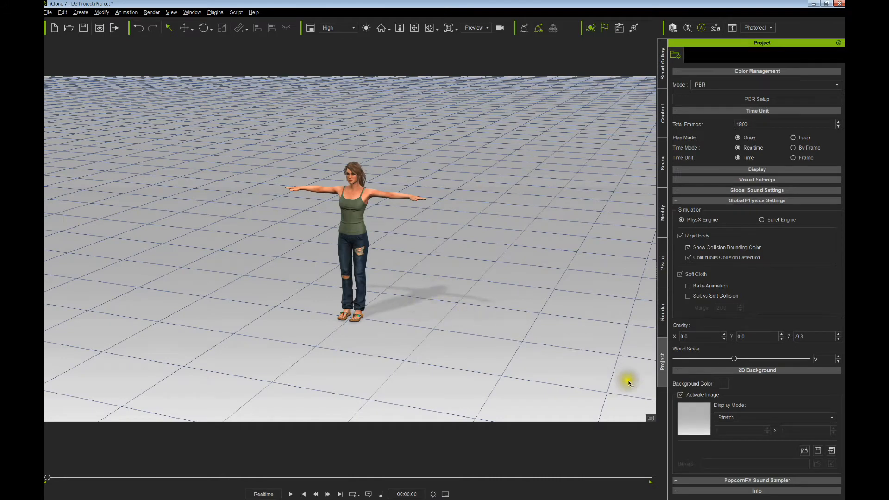
click(680, 396)
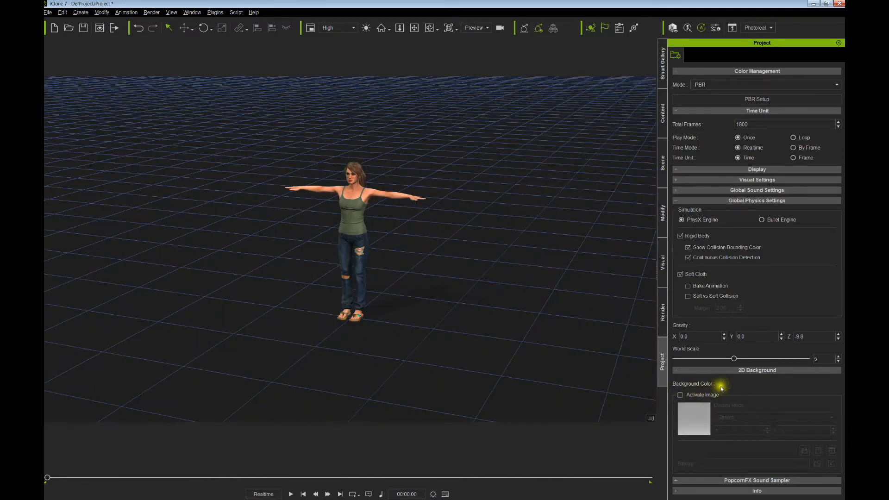
click(723, 384)
click(500, 228)
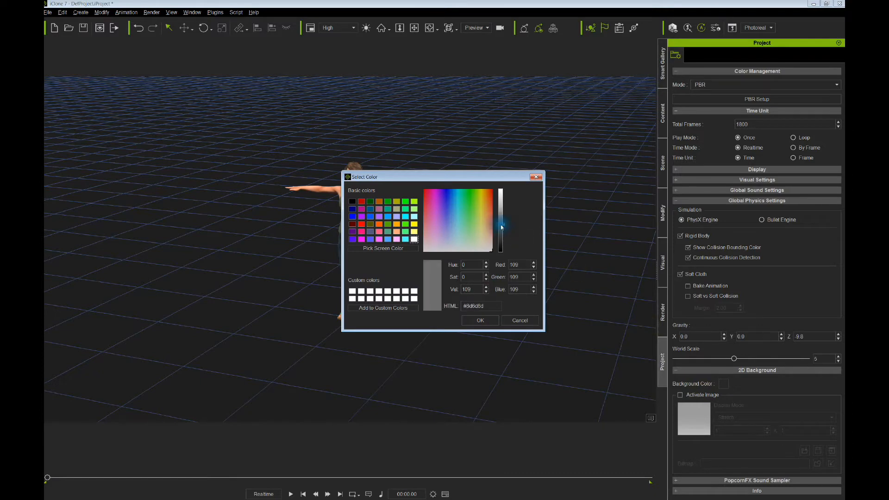
click(480, 320)
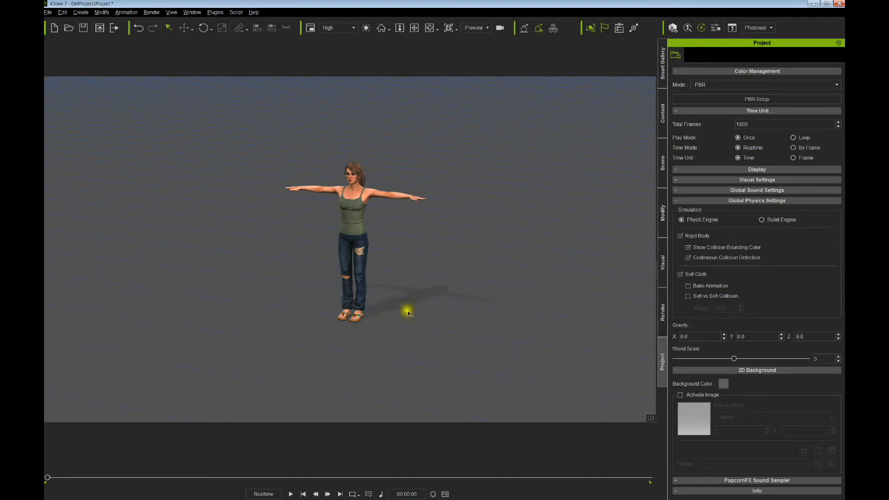
click(663, 160)
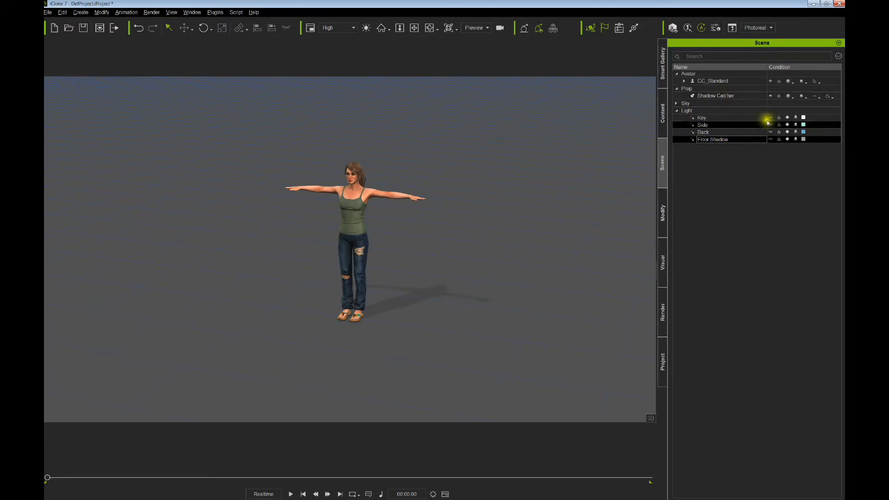
- Make the Floor Shadow light visible and rotate it so the avatar's shadow swings to a new angle
click(772, 140)
click(772, 139)
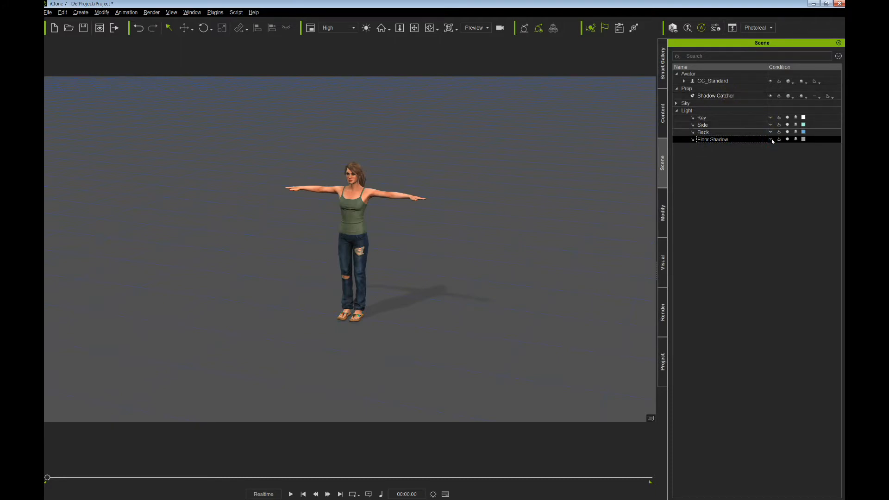
click(772, 96)
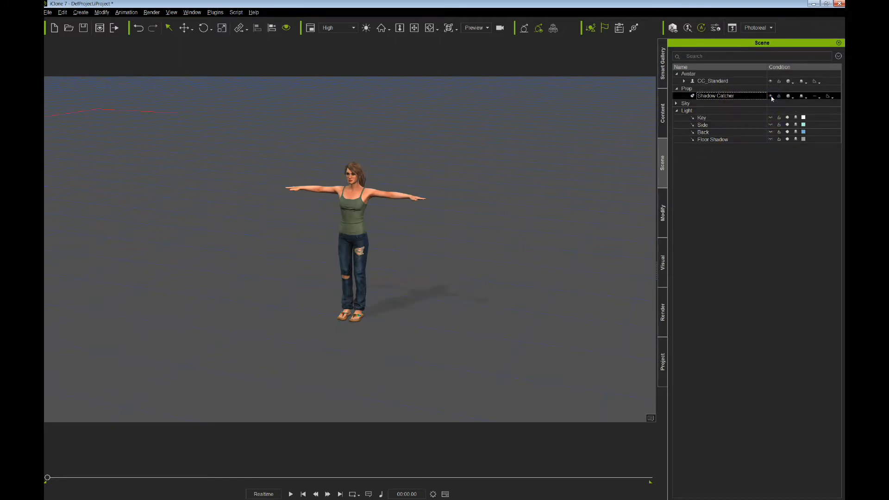
click(771, 140)
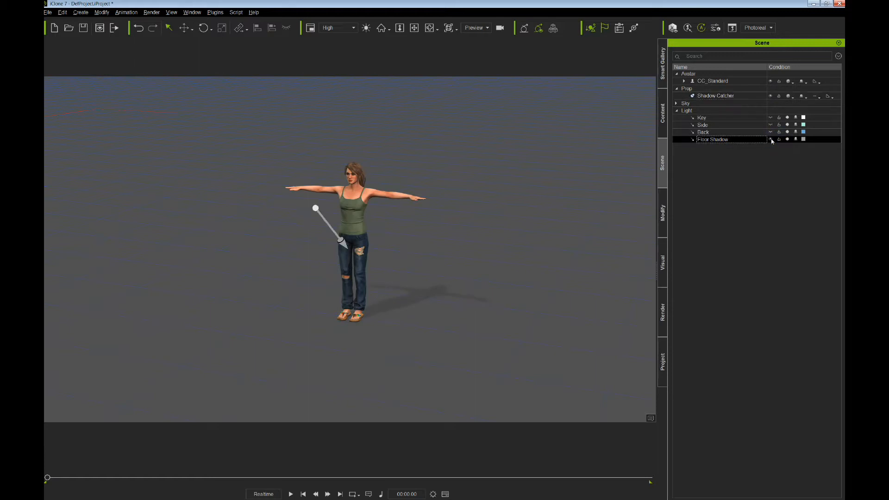
key(e)
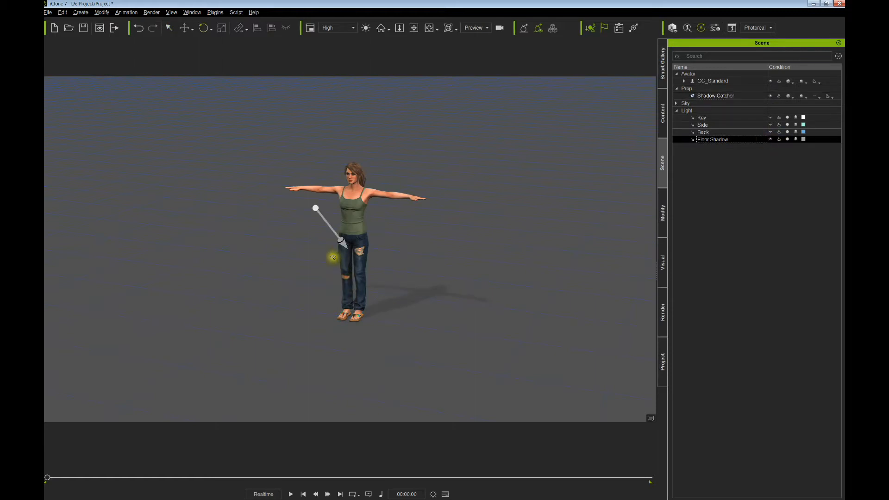
mouse_move(331, 241)
mouse_down()
mouse_move(354, 242)
mouse_move(312, 242)
mouse_move(342, 248)
mouse_up()
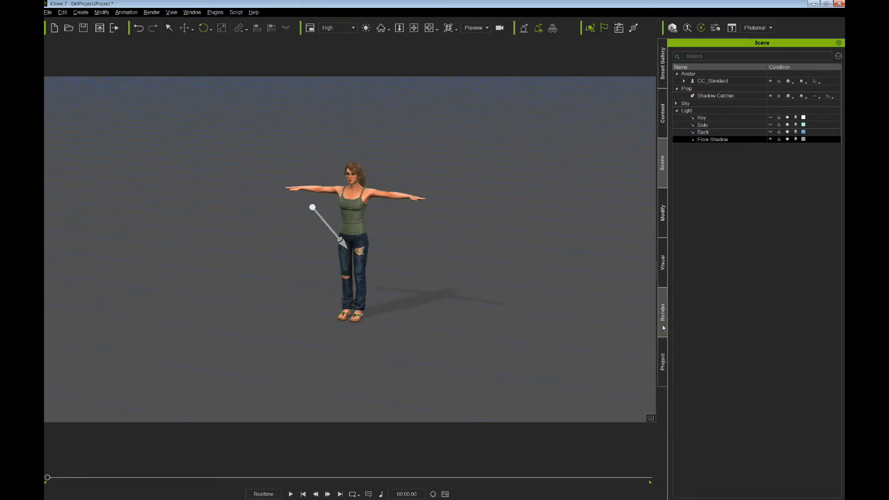
click(273, 278)
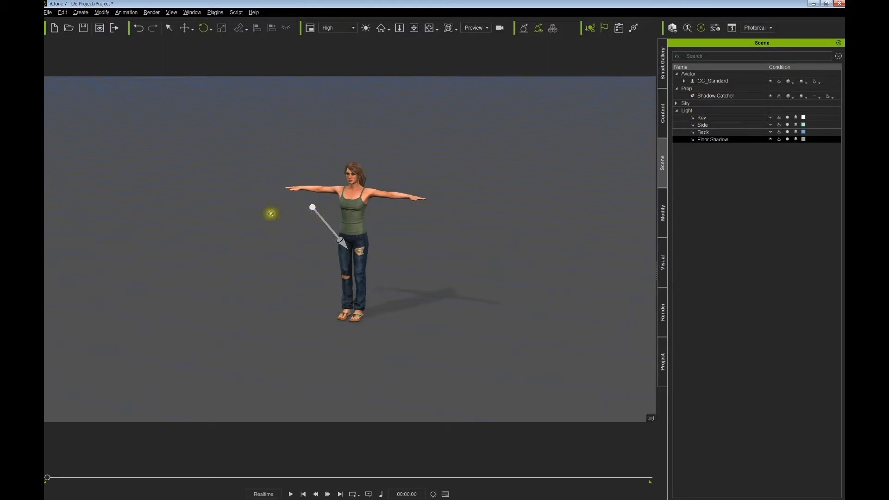
drag(353, 306, 359, 286)
- Check the project settings, then select the Shadow Catcher prop in the scene list
click(665, 354)
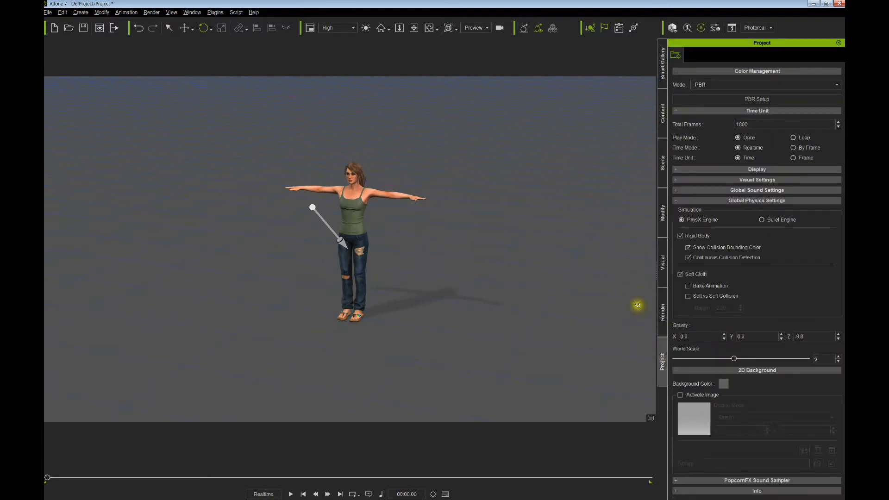
click(663, 163)
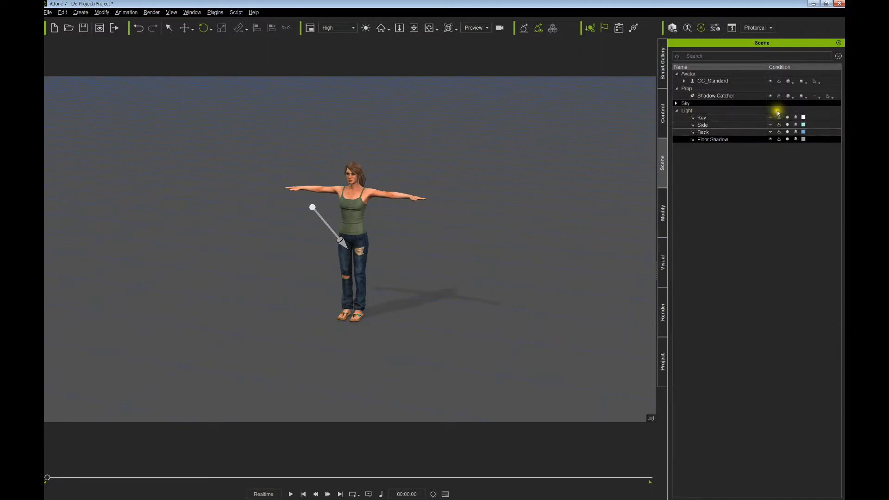
click(771, 96)
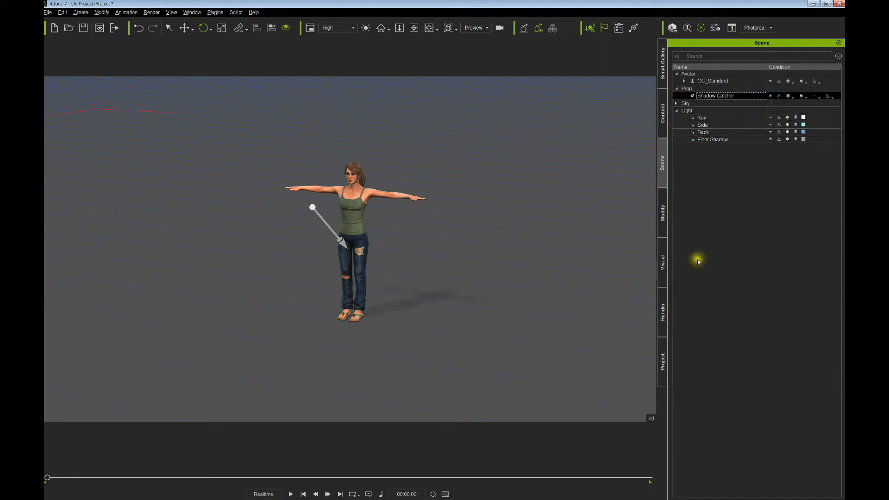
- Switch render output to a still PNG image and reconfirm the grey background colour
click(662, 325)
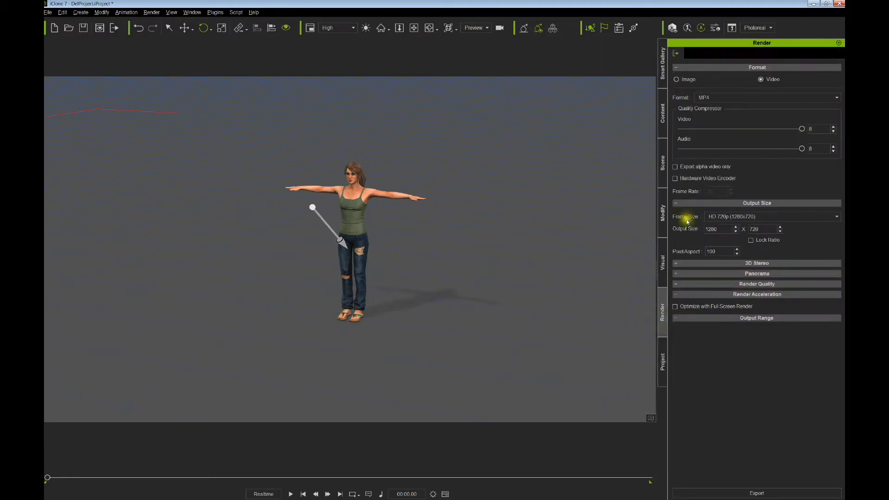
click(676, 80)
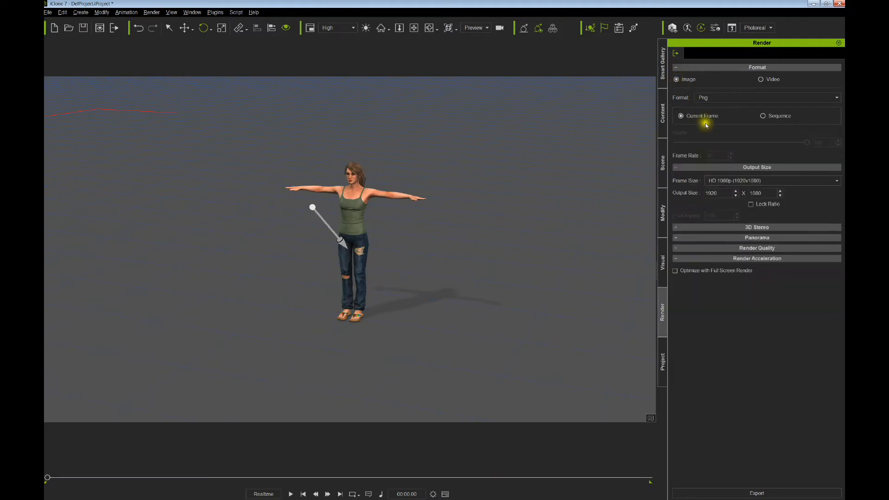
click(663, 357)
click(680, 395)
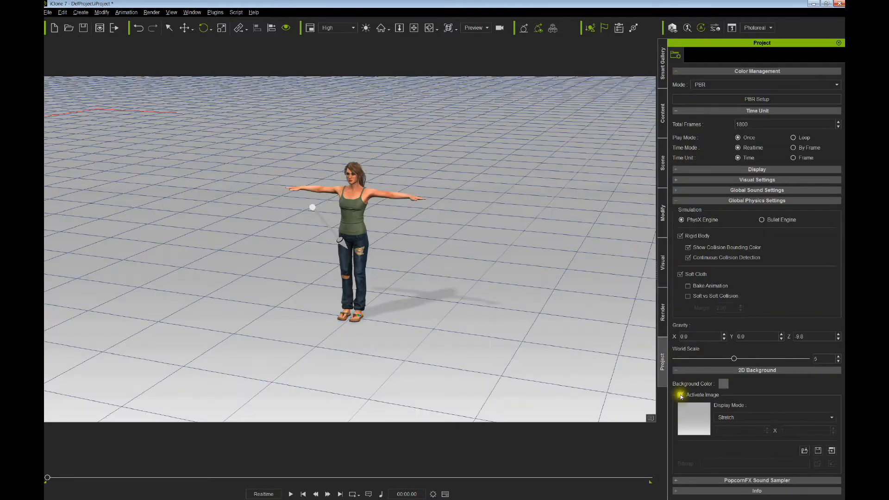
click(680, 395)
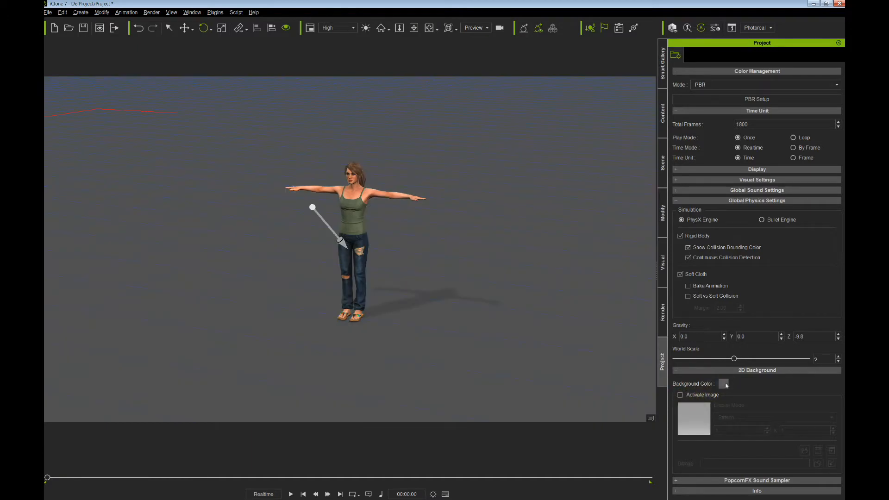
click(725, 385)
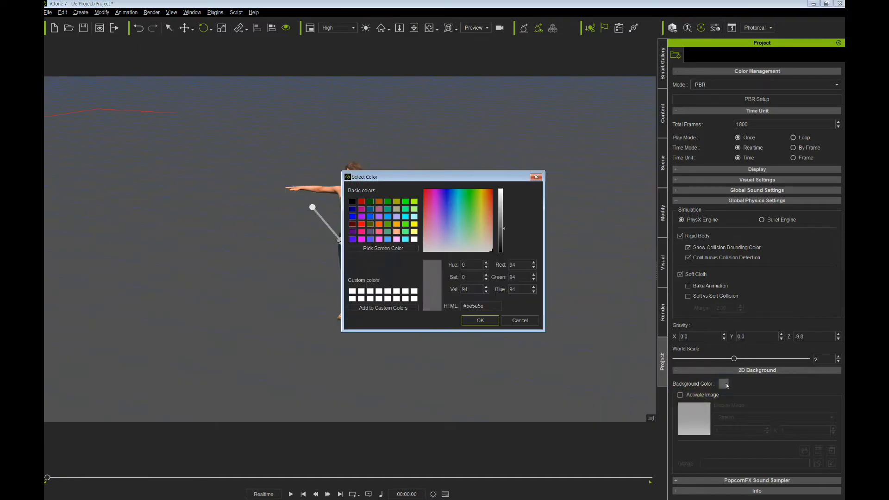
click(482, 321)
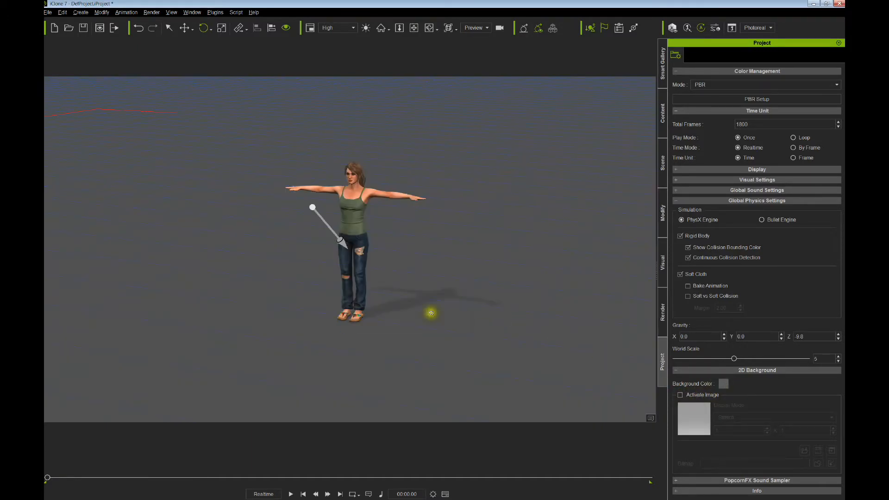
click(662, 314)
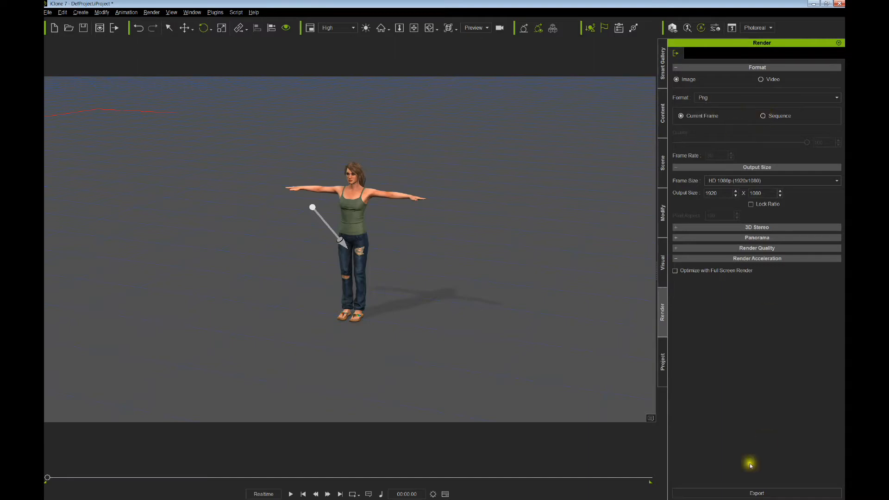
- Export the frame as SHADOW_01.png, replacing the existing file
click(747, 493)
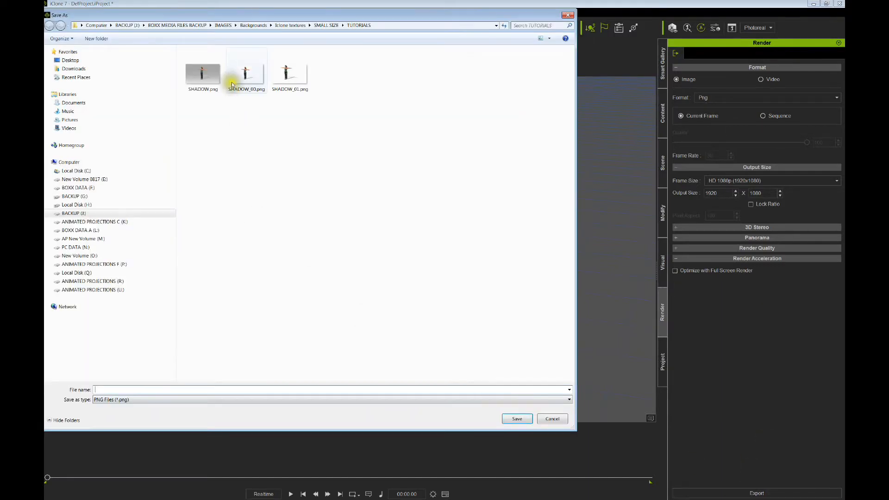
click(286, 74)
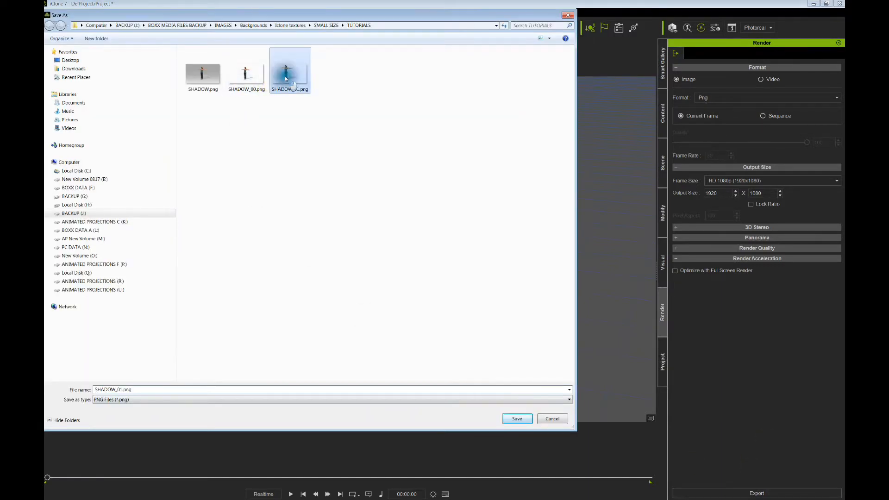
click(514, 419)
click(464, 254)
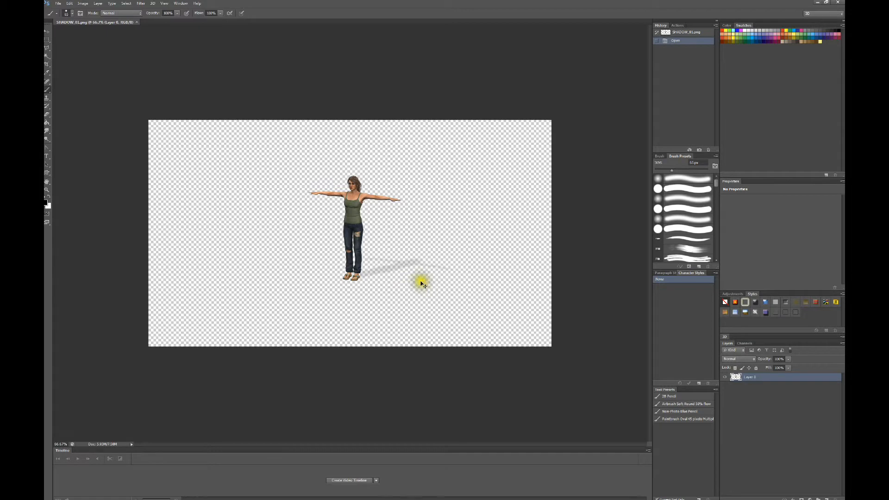
- View SHADOW_01.png at 100% and 66.7%, sample the colour beside the figure, and return to iClone
key(ctrl+plus)
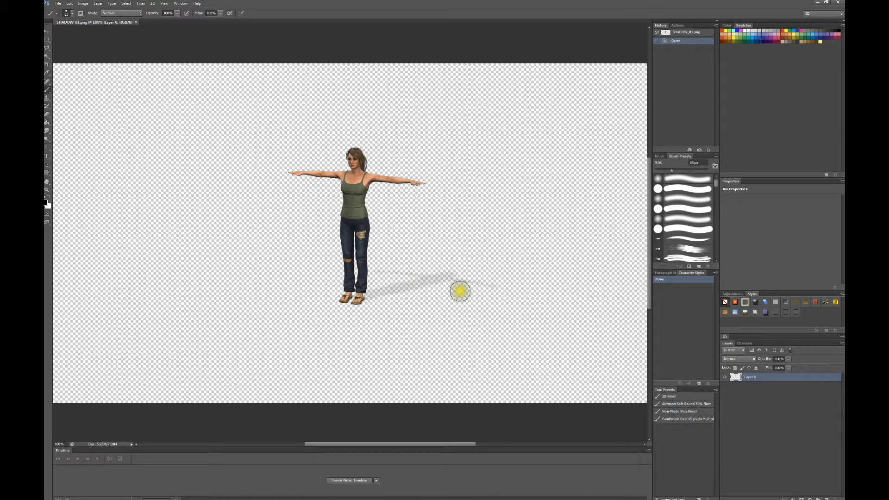
key(ctrl+minus)
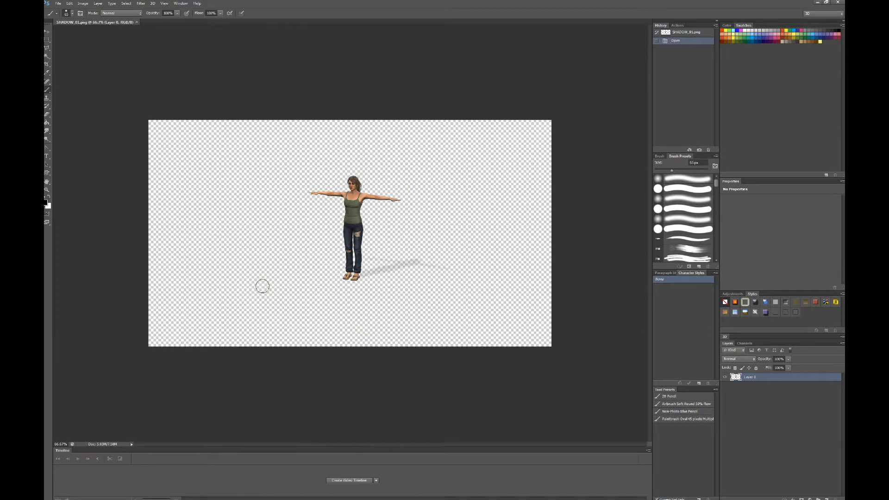
click(387, 215)
alt+click(391, 214)
key(alt+Tab)
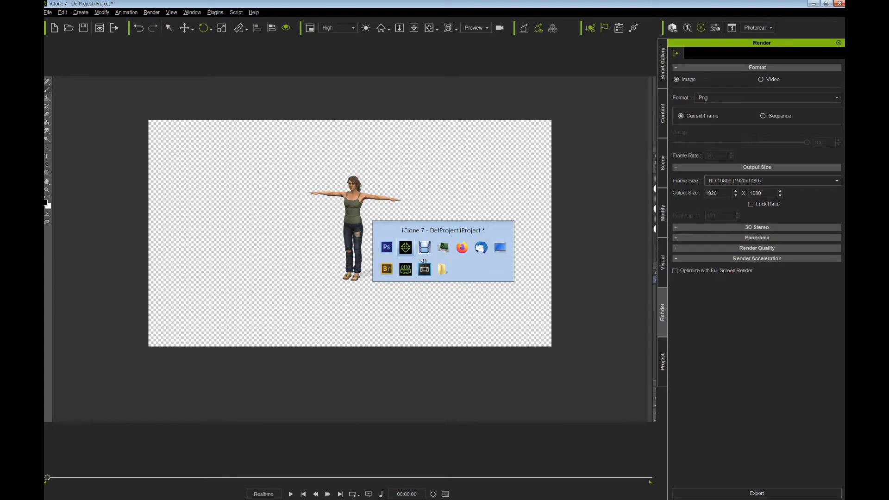
- Delete Shadow Catcher and Floor Shadow, restore them with undo, then open the Visual Shadow settings
click(302, 498)
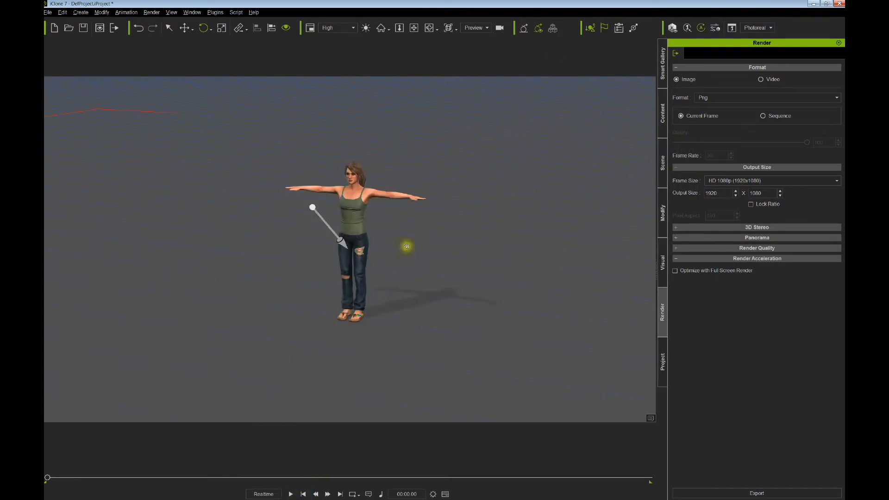
click(662, 160)
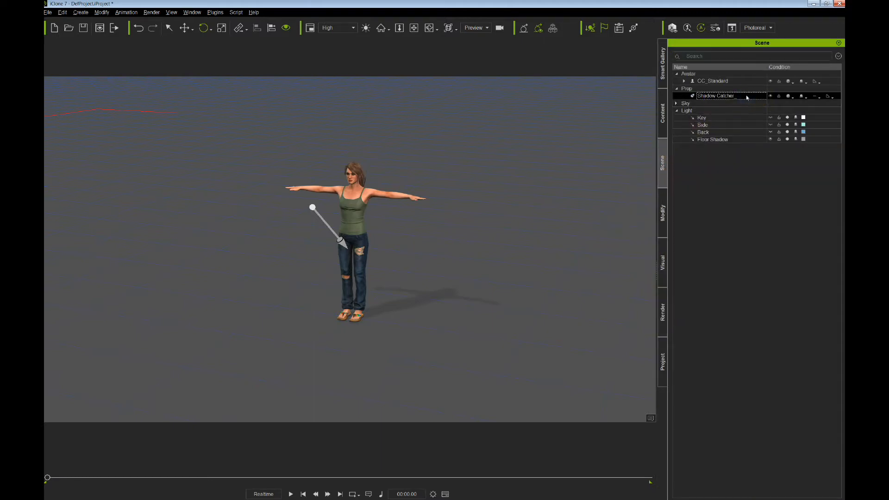
key(Delete)
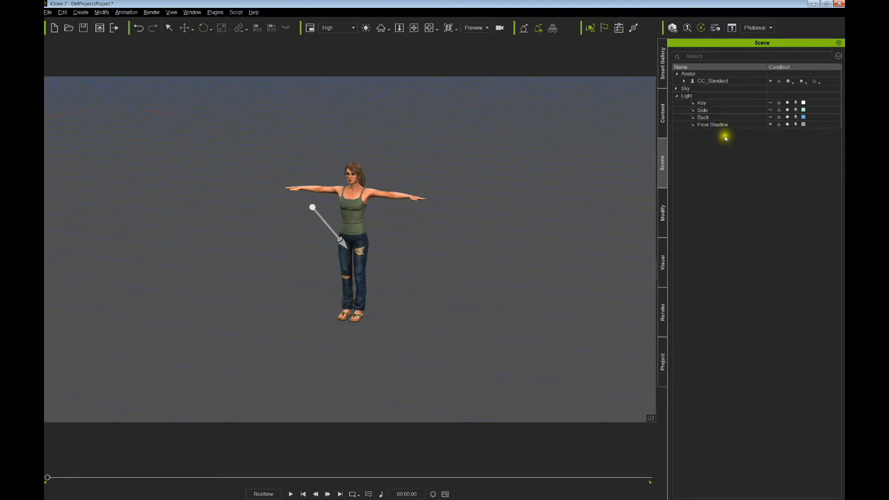
key(Delete)
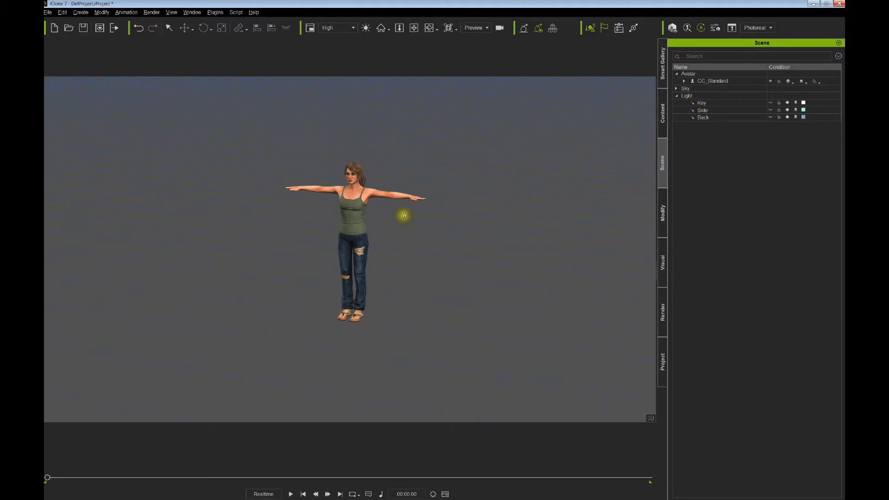
drag(512, 196, 476, 226)
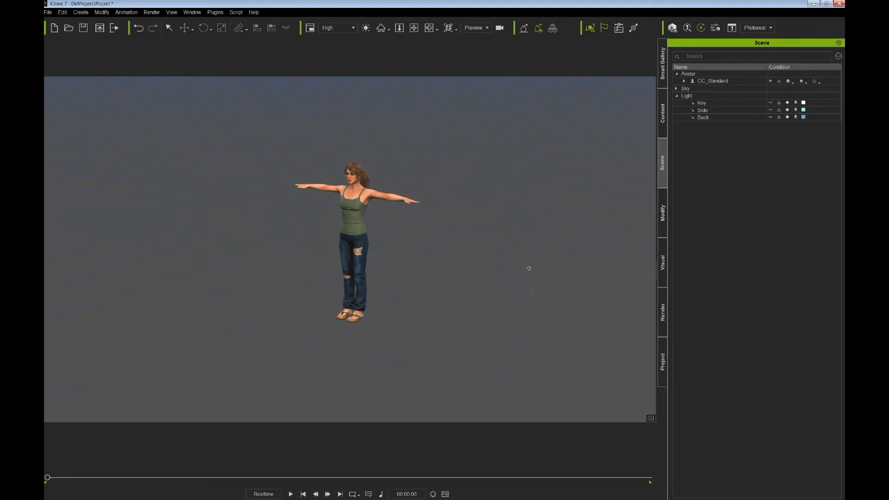
key(ctrl+z)
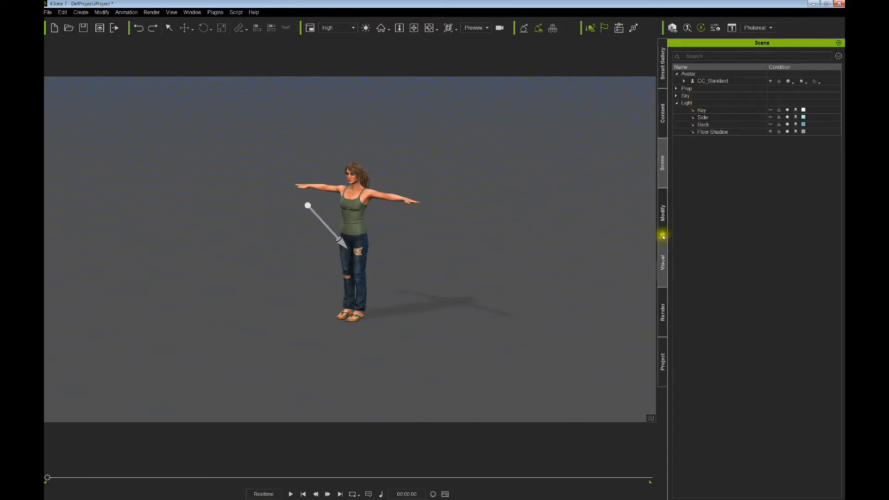
click(663, 262)
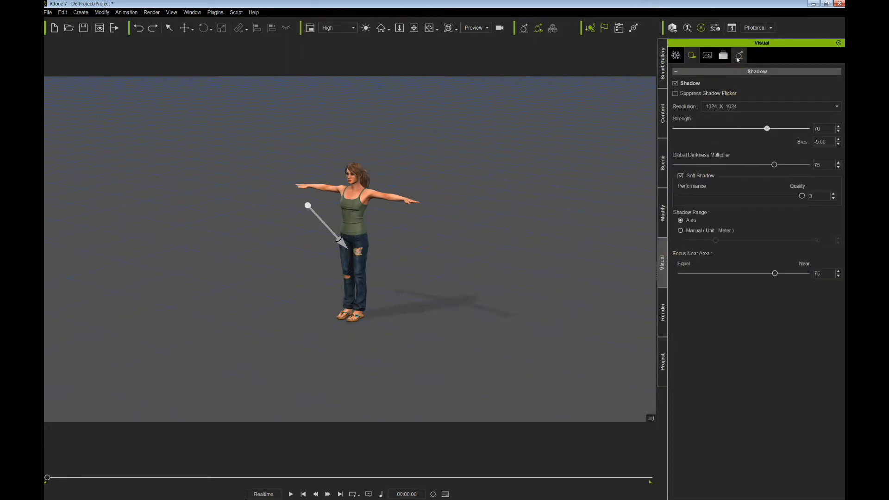
- Set the shadow resolution to 4096 X 4096 after comparing it with 512 X 512
click(709, 107)
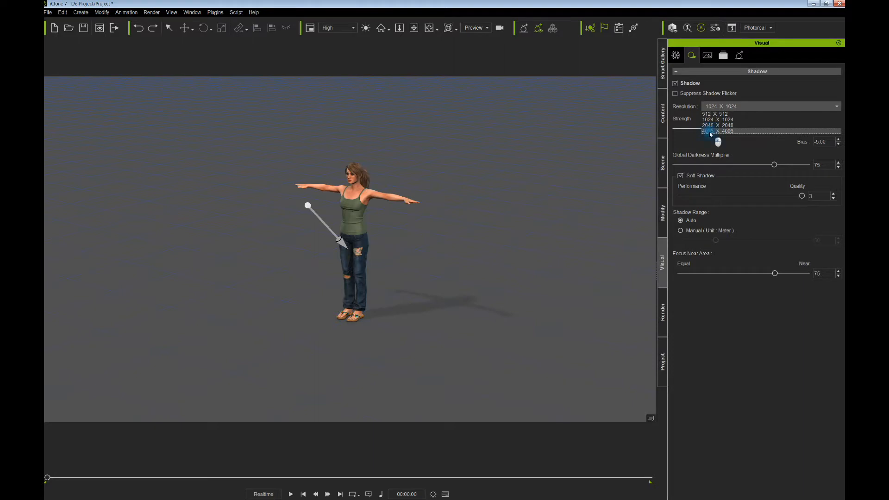
click(709, 131)
scroll(453, 313, up, 6)
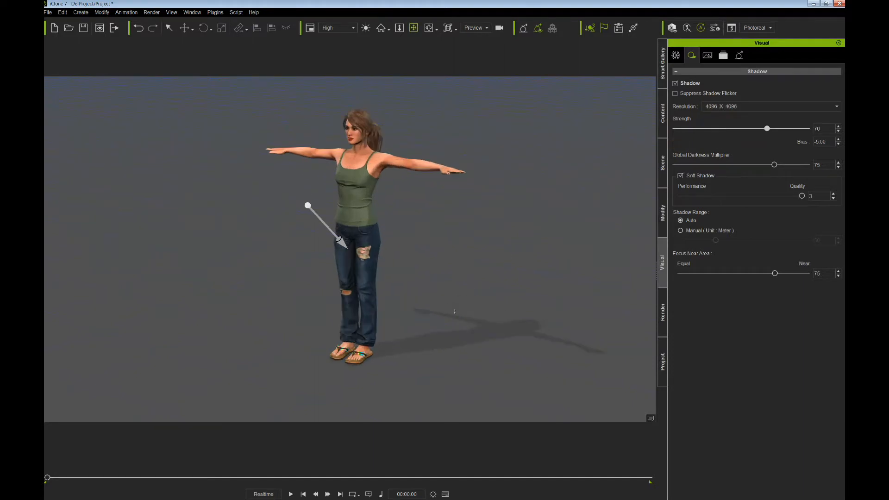
middle_drag(461, 307, 510, 299)
middle_drag(543, 265, 496, 238)
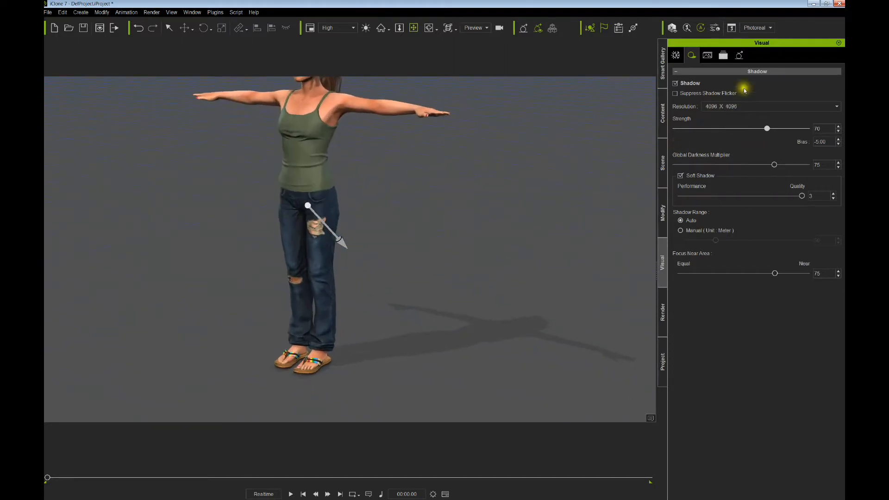
click(720, 107)
click(713, 131)
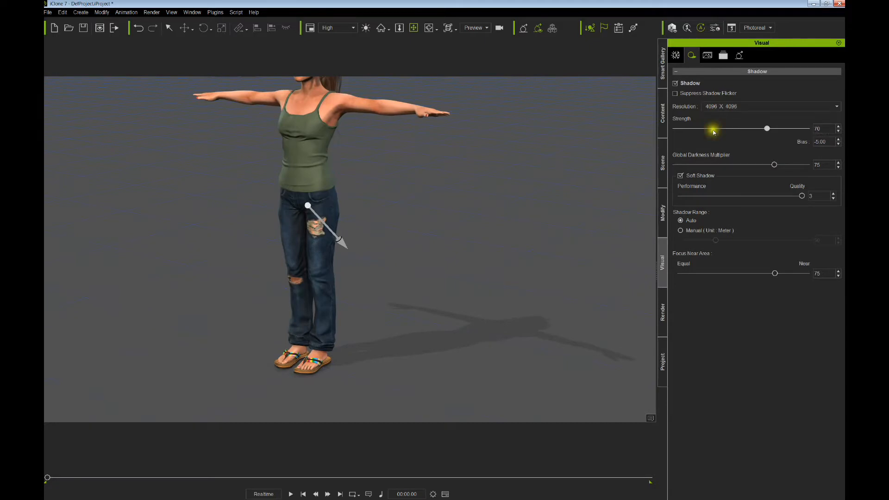
click(716, 106)
click(712, 116)
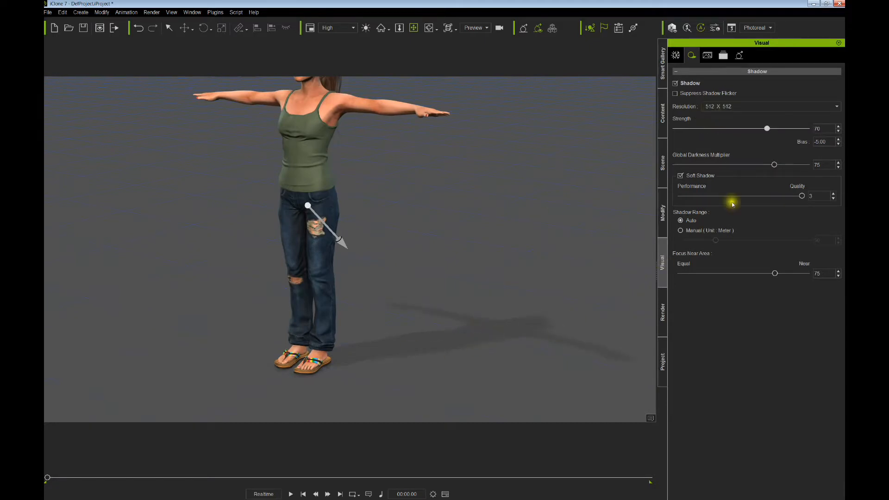
click(712, 109)
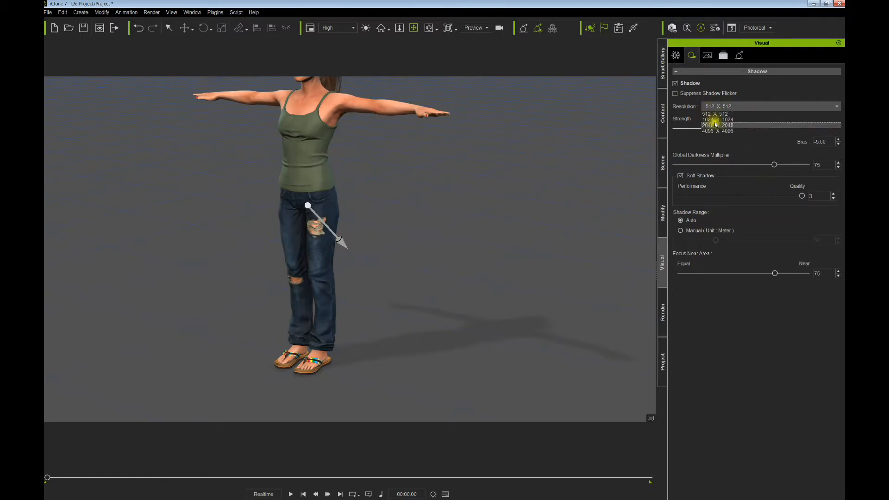
click(715, 132)
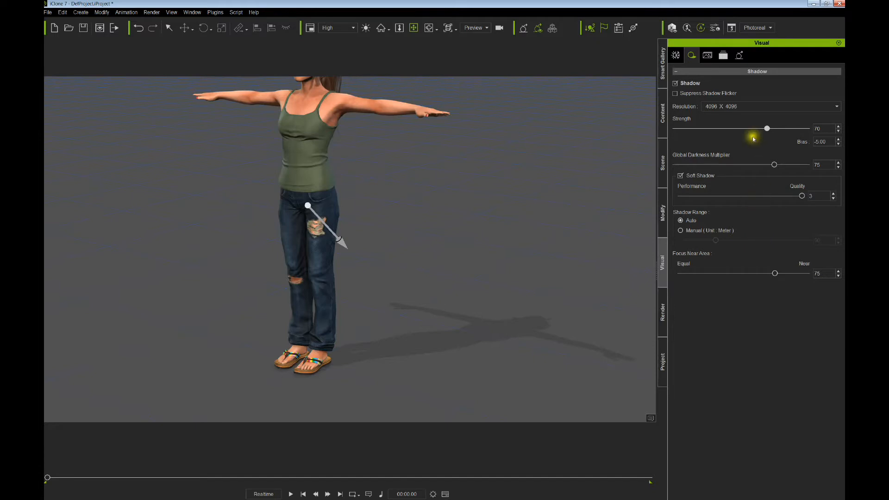
- Set shadow strength 75, darkness multiplier 100, manual shadow range 49 and focus near area 66
drag(773, 165, 833, 175)
drag(766, 131, 743, 142)
drag(809, 167, 836, 174)
drag(766, 275, 734, 273)
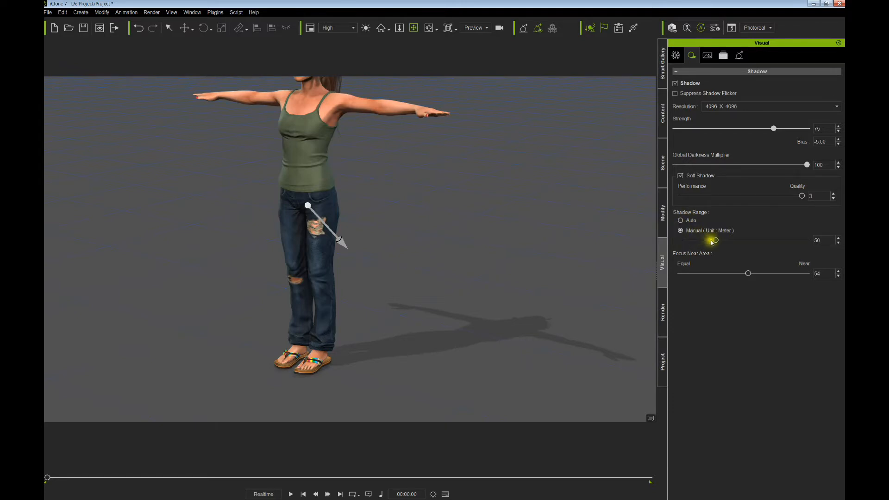
drag(712, 244, 803, 243)
drag(717, 277, 765, 274)
drag(803, 242, 716, 247)
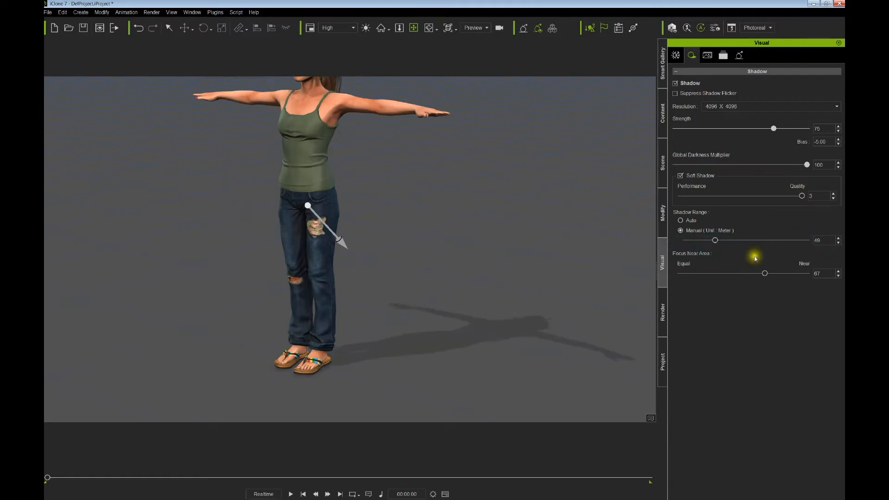
mouse_move(765, 273)
mouse_down()
mouse_move(787, 275)
mouse_move(778, 281)
mouse_up()
mouse_move(796, 166)
mouse_down()
mouse_move(769, 167)
mouse_move(804, 171)
mouse_up()
- Delete the Shadow Catcher prop and the Floor Shadow light from the scene
click(663, 169)
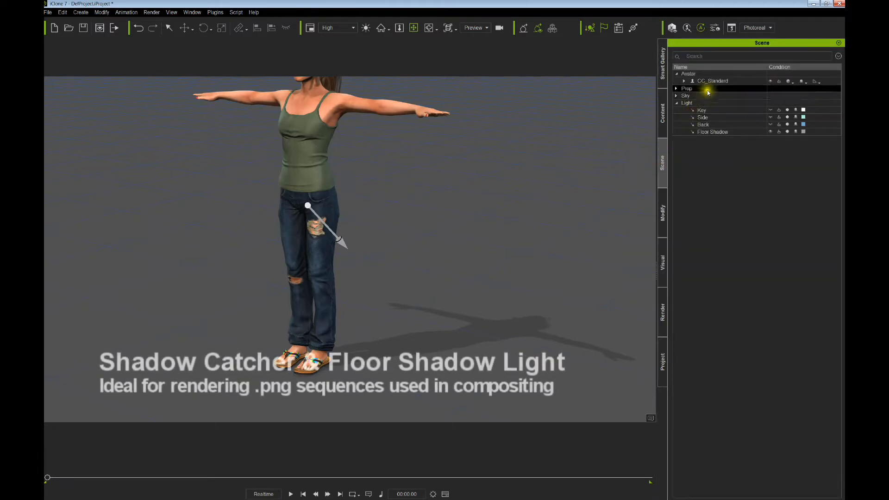
click(675, 90)
click(685, 96)
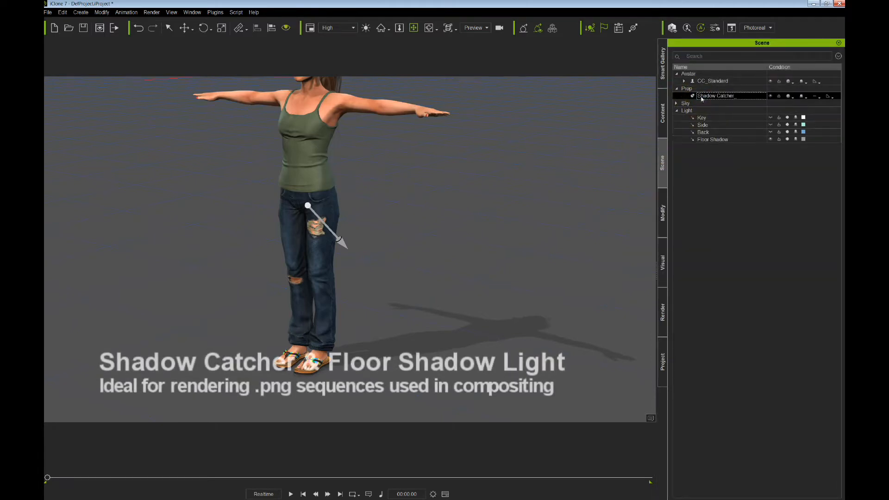
key(Delete)
click(725, 125)
key(Delete)
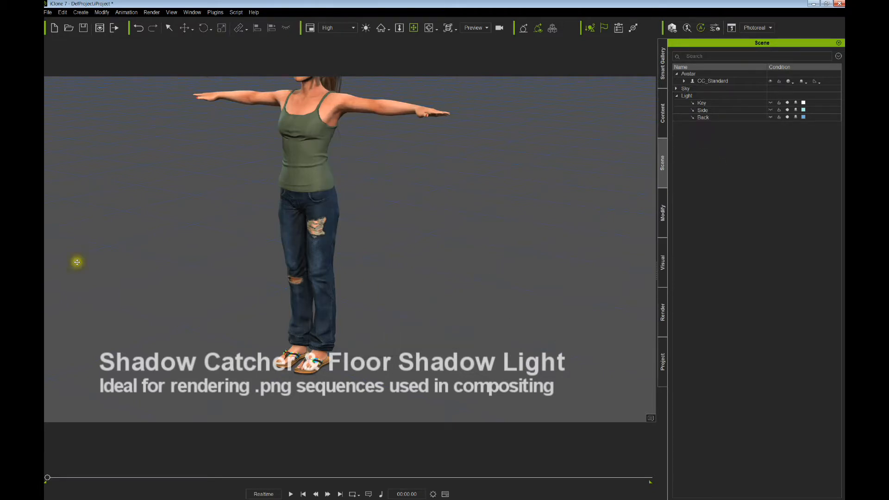
scroll(266, 260, down, 6)
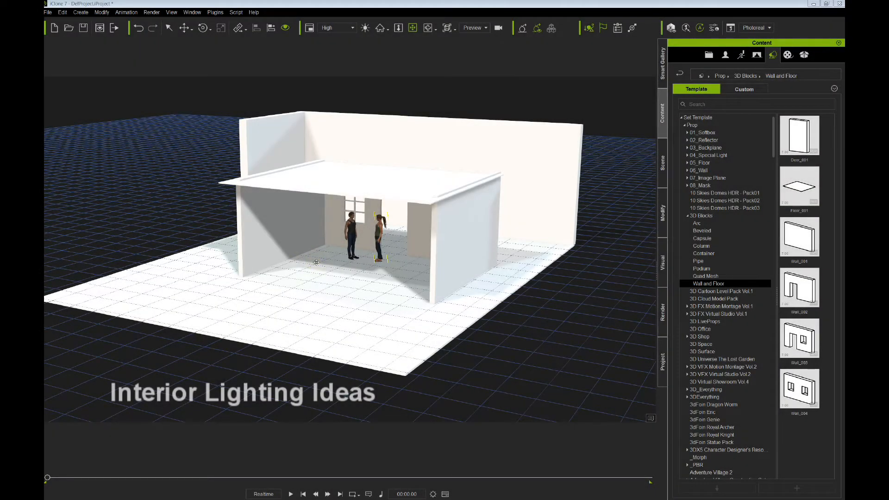
- Place a Wall_001 wall in the room, remove its Base Color texture, then delete it
scroll(324, 269, up, 3)
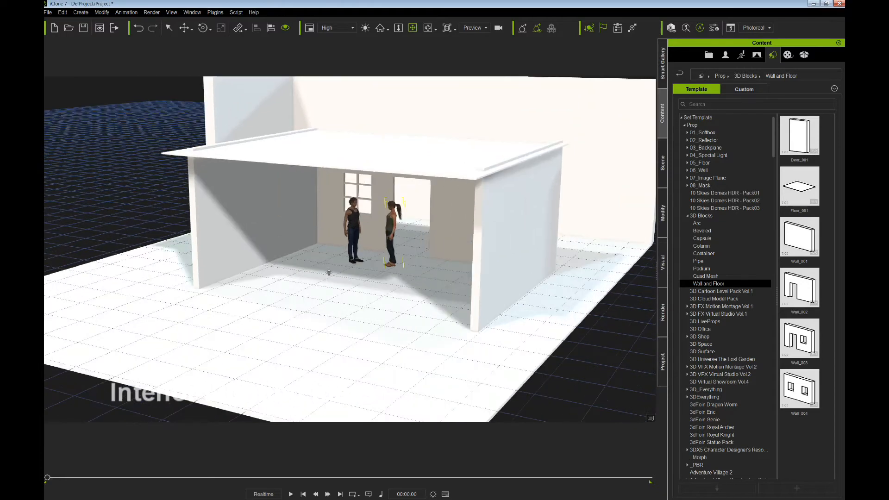
scroll(329, 273, up, 2)
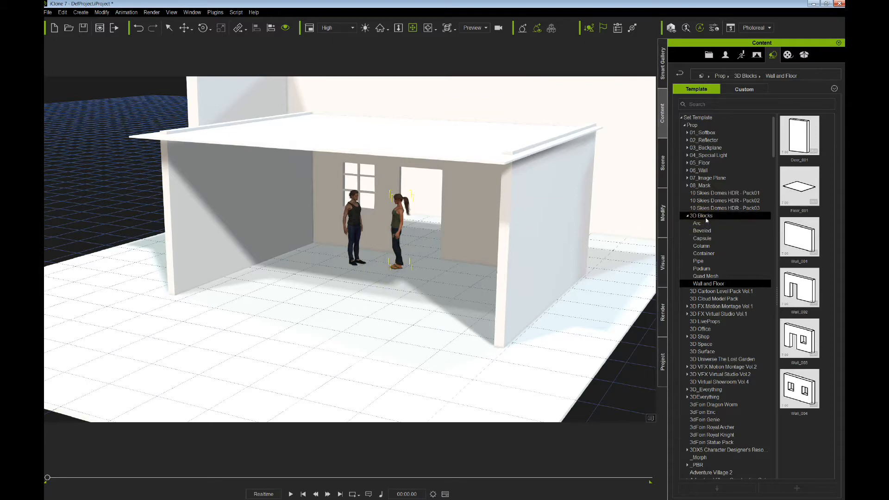
click(789, 245)
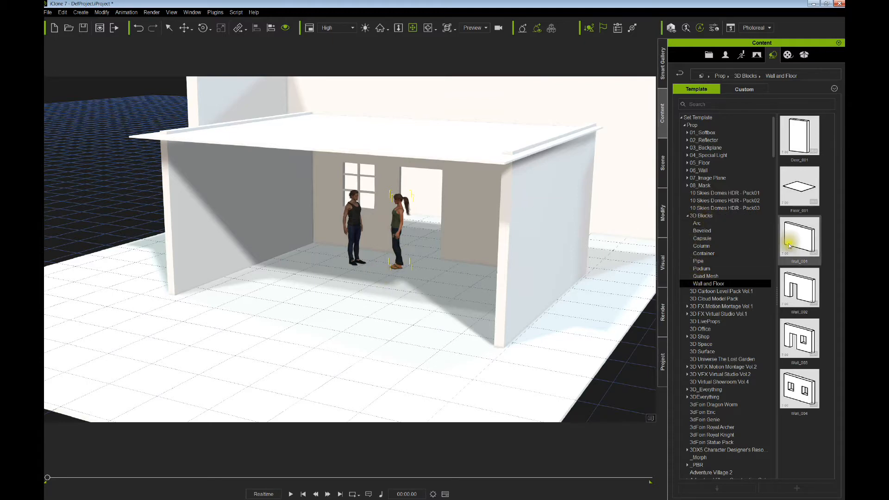
drag(796, 244, 347, 337)
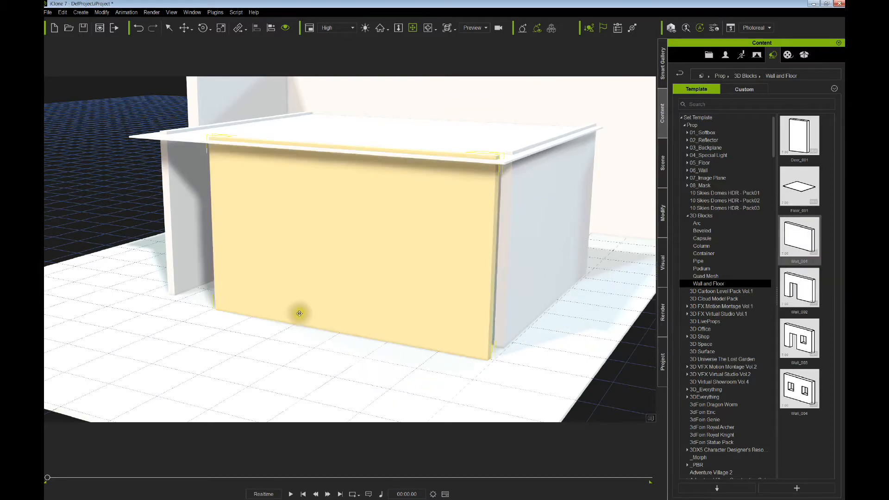
drag(310, 294, 213, 330)
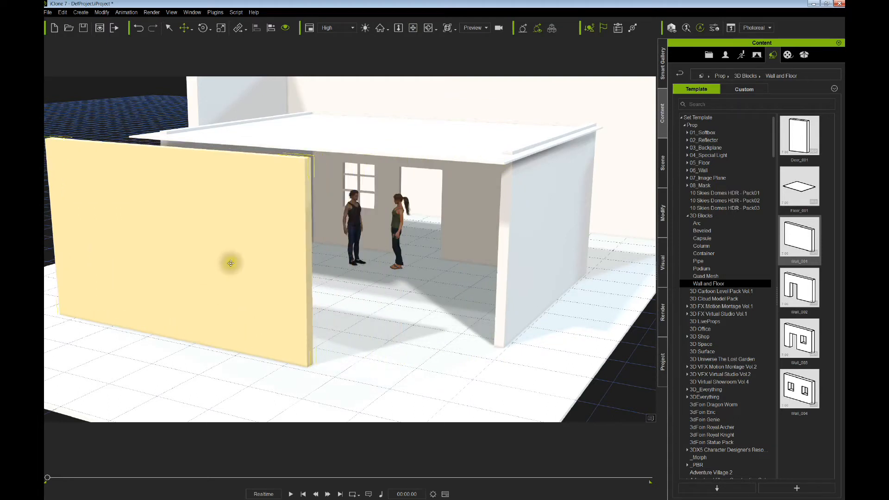
click(662, 213)
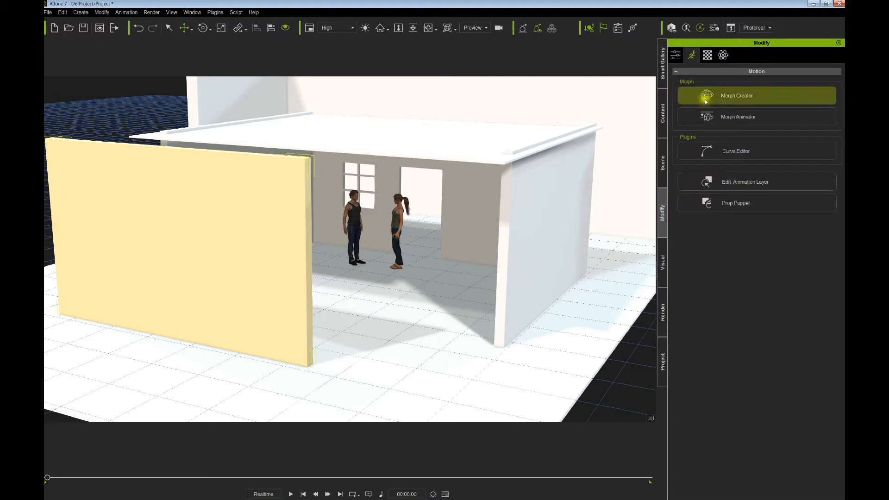
click(707, 55)
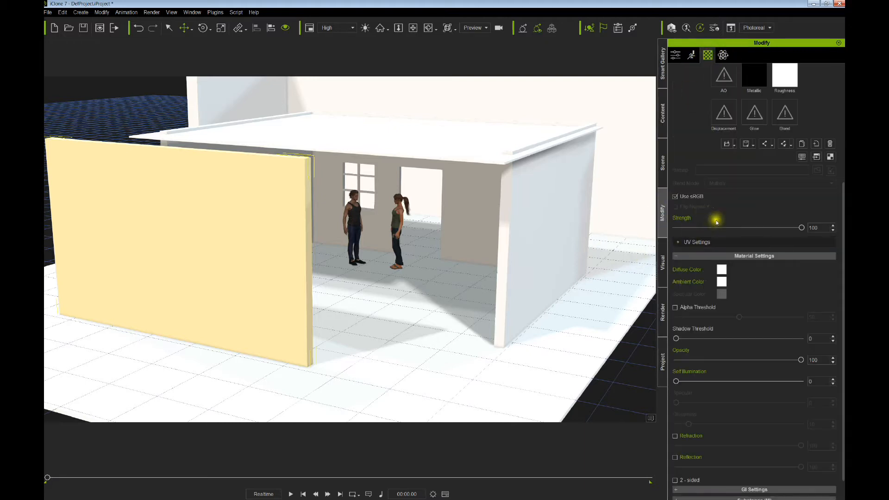
scroll(741, 194, up, 5)
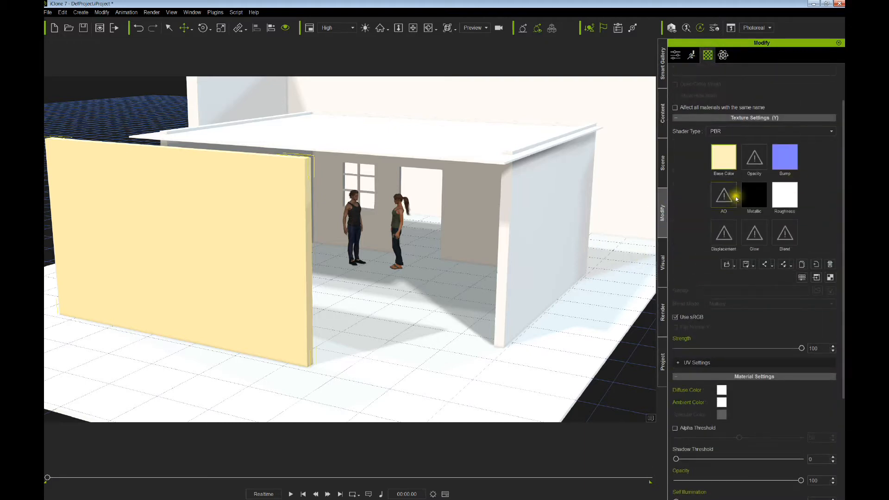
click(830, 265)
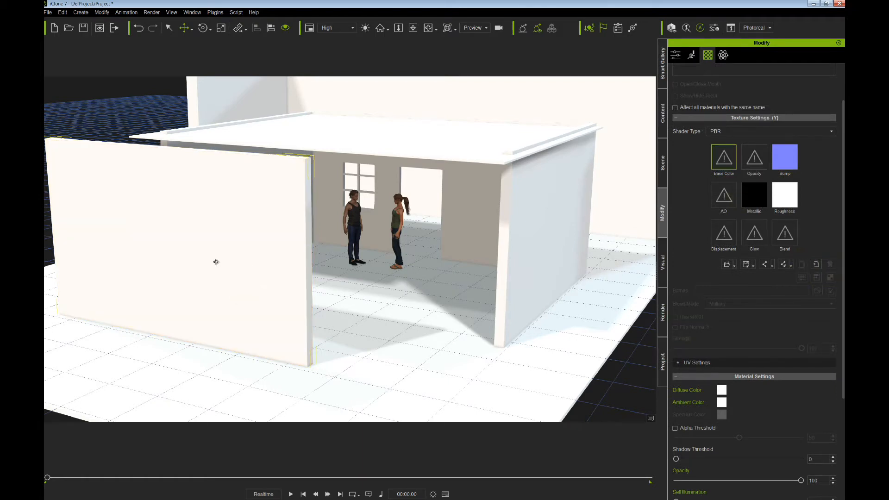
key(Delete)
- Frame a close view of the two characters, then select the female character and play the animation
scroll(339, 256, up, 1)
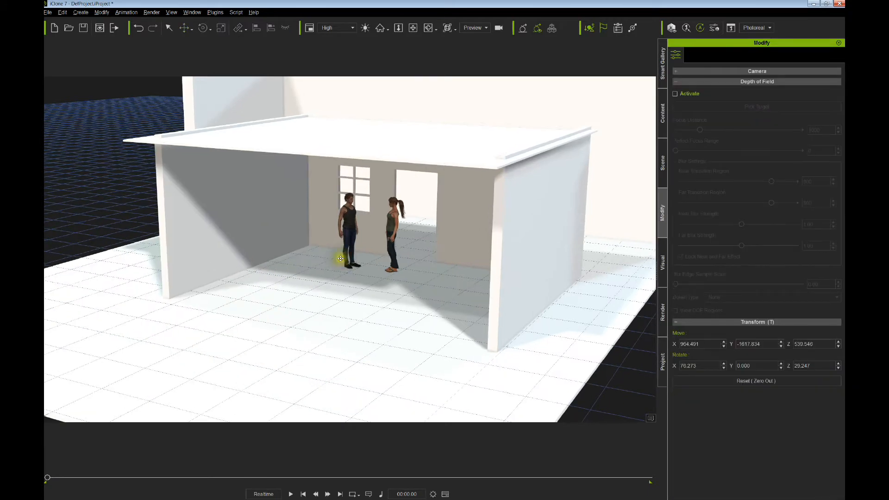
right_drag(338, 258, 350, 256)
middle_drag(350, 256, 353, 256)
scroll(353, 256, up, 5)
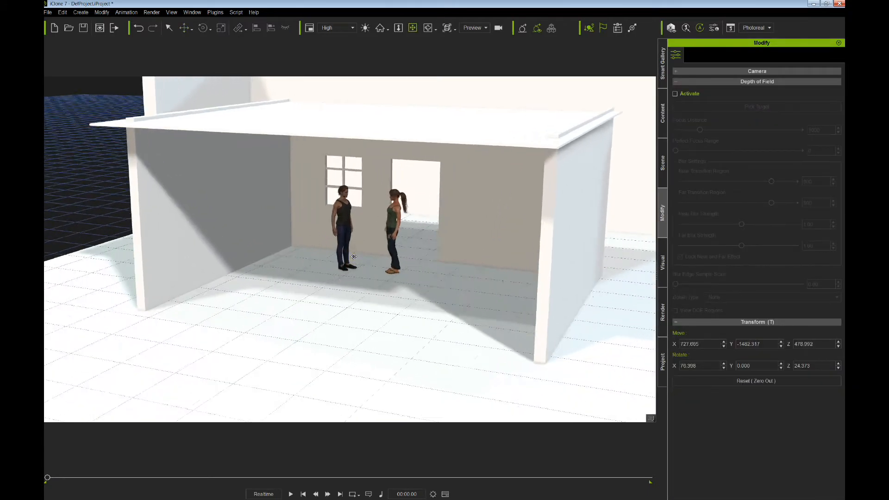
right_drag(364, 293, 363, 276)
scroll(364, 276, up, 10)
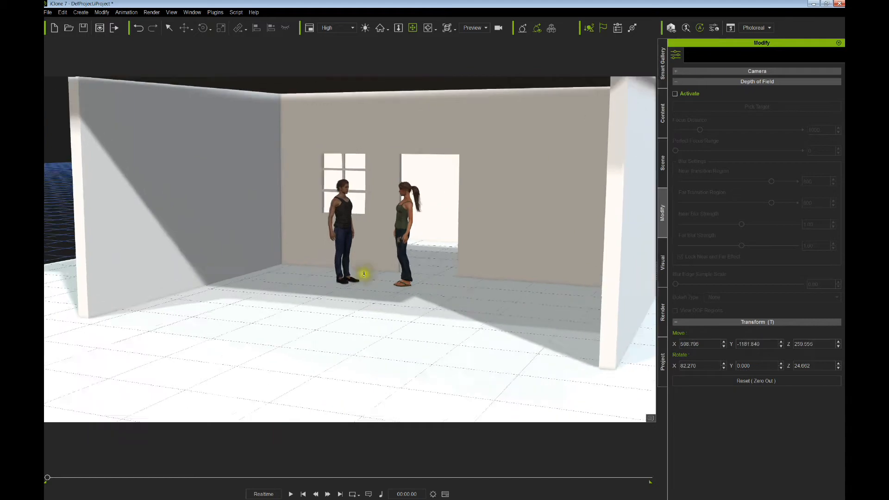
middle_drag(366, 274, 372, 312)
right_drag(372, 312, 360, 327)
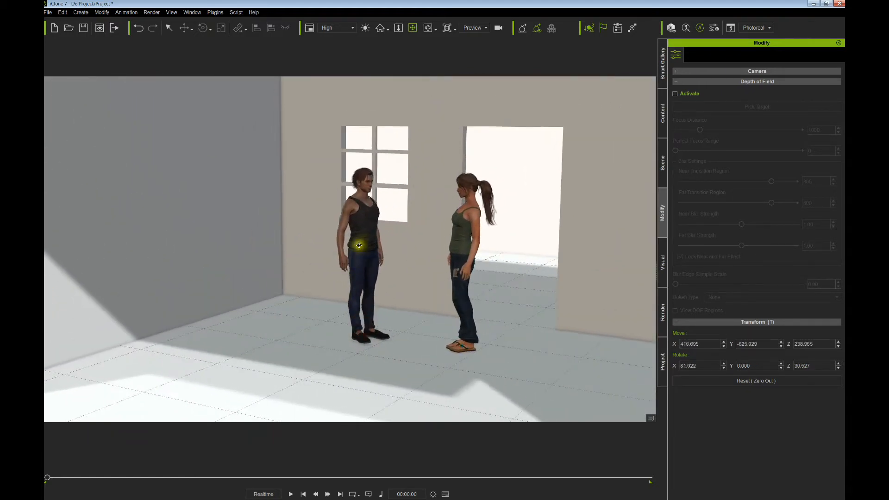
right_drag(471, 295, 453, 262)
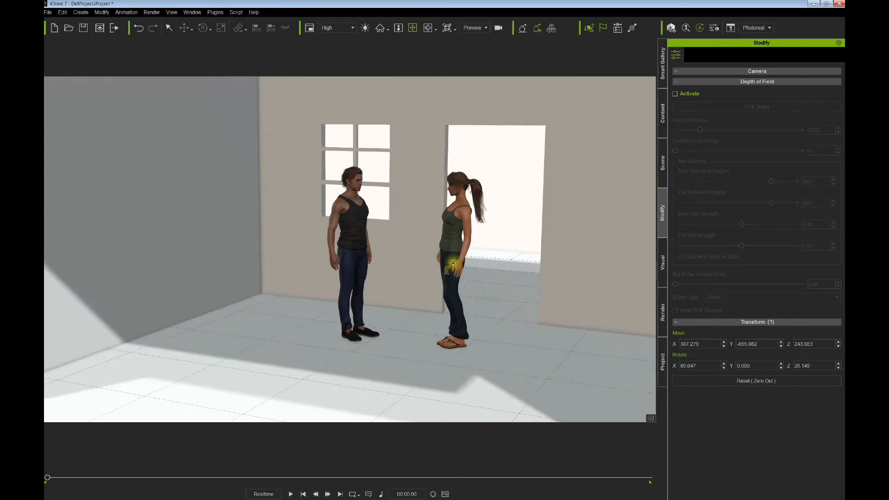
click(453, 263)
key(space)
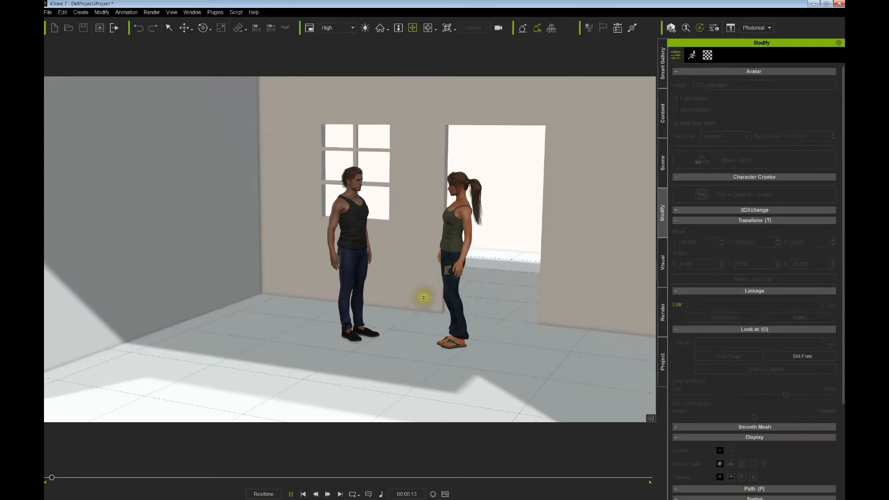
- Stop playback, check the MixMoves motion list, and rewind the timeline to frame 1
key(space)
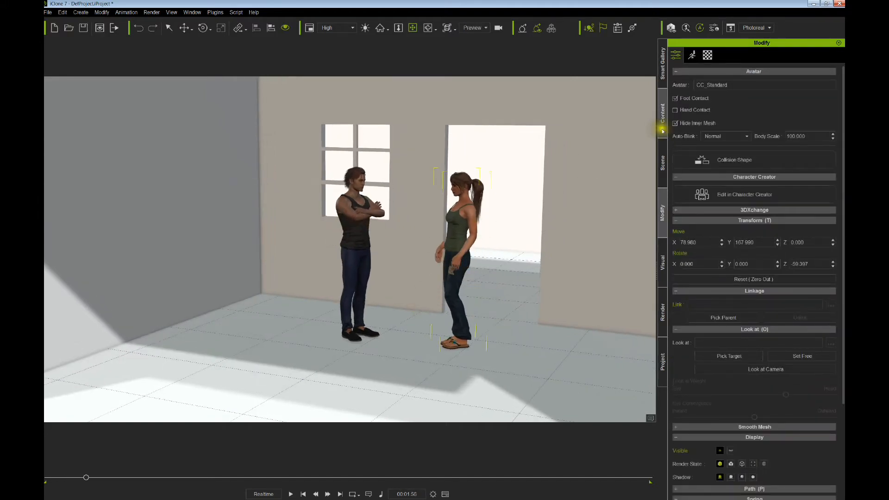
click(692, 55)
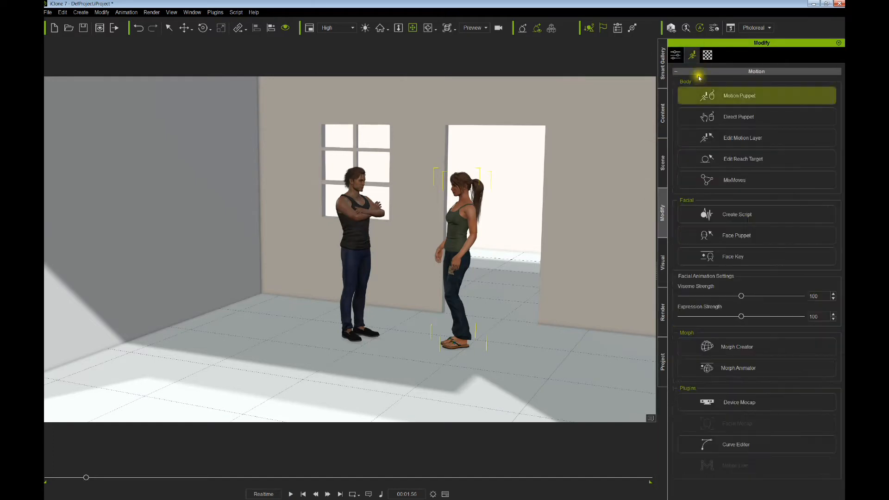
click(736, 183)
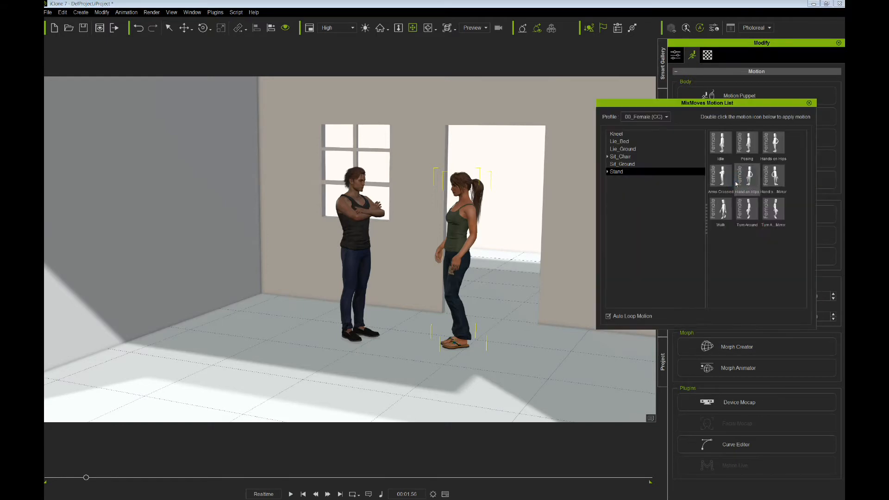
click(809, 103)
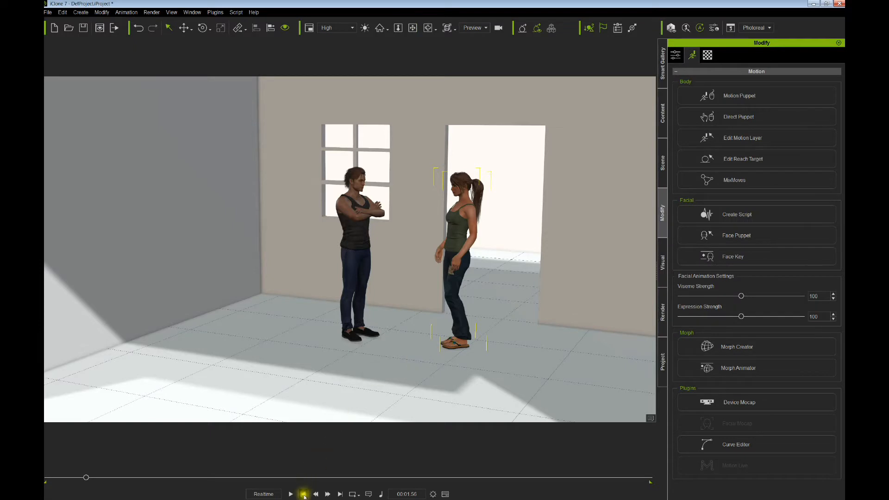
click(304, 493)
- Orbit and zoom around the room, then deselect the woman by picking the wall
mouse_move(407, 314)
right_down()
mouse_move(415, 312)
mouse_move(413, 320)
mouse_move(408, 309)
right_up()
scroll(410, 319, down, 4)
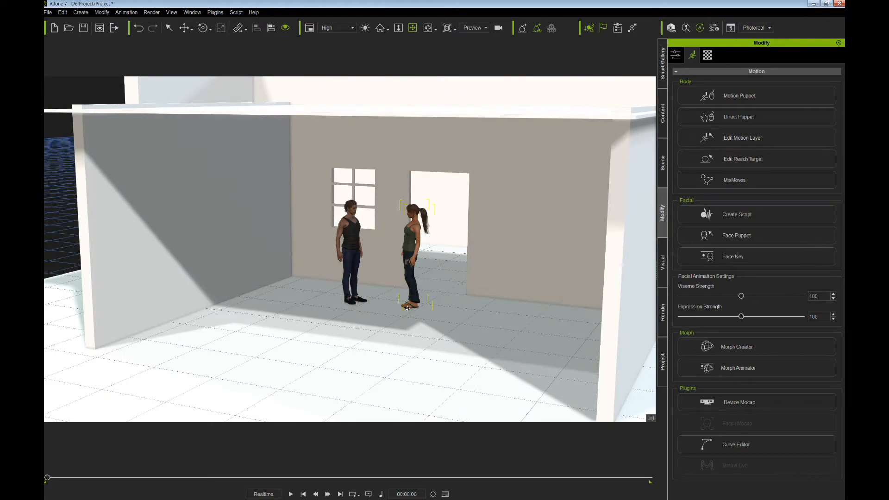
scroll(407, 309, down, 2)
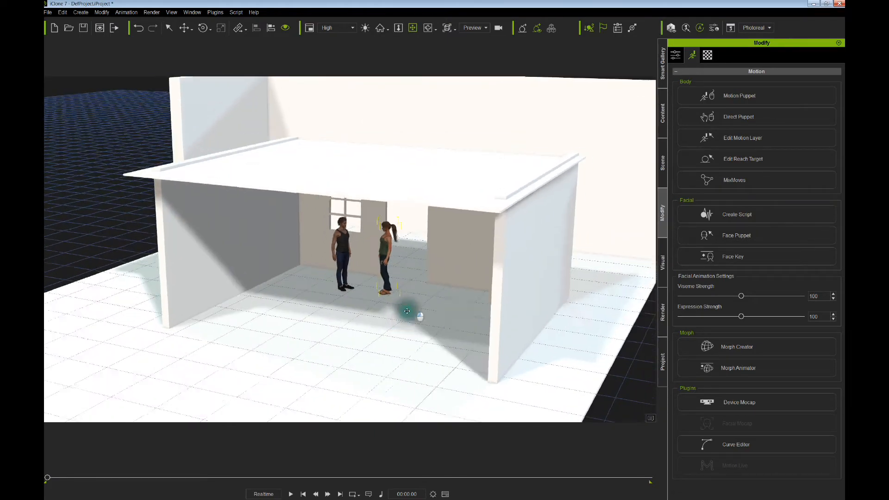
middle_drag(408, 310, 395, 311)
right_drag(395, 311, 421, 294)
scroll(410, 302, up, 4)
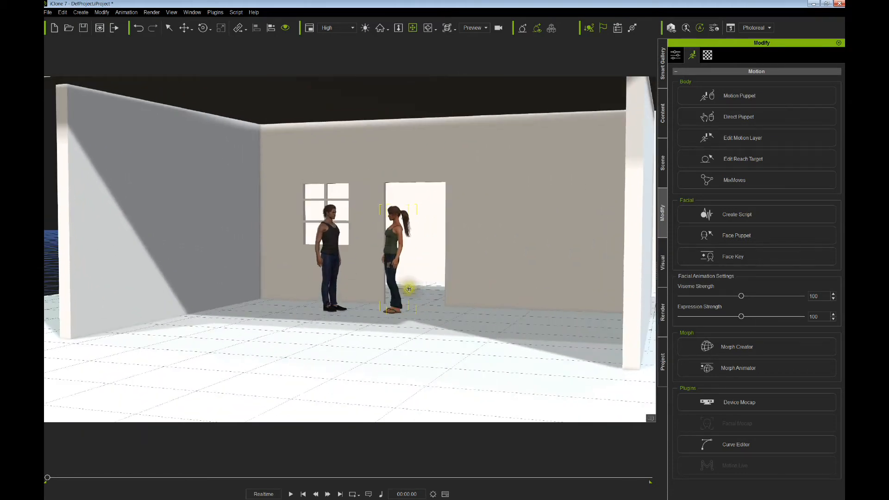
scroll(408, 290, up, 2)
click(543, 295)
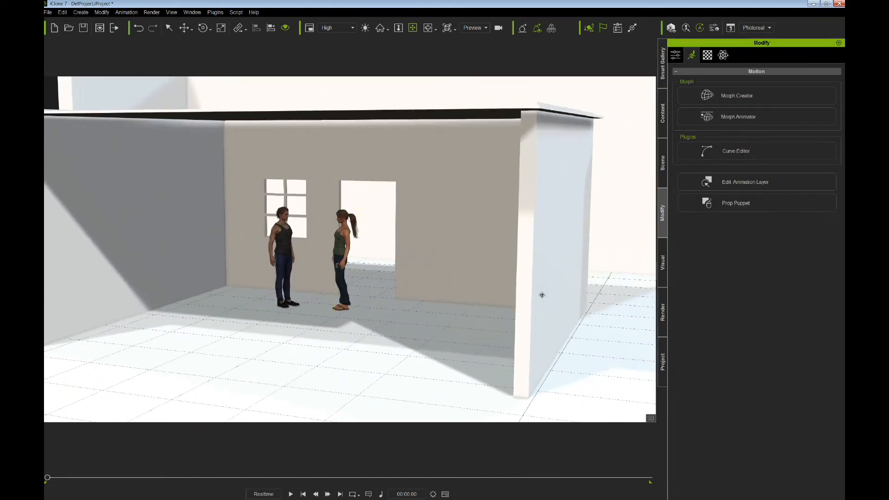
- Select WALL FLY under SET DUMMY in the scene list and drag it out to the right
click(663, 175)
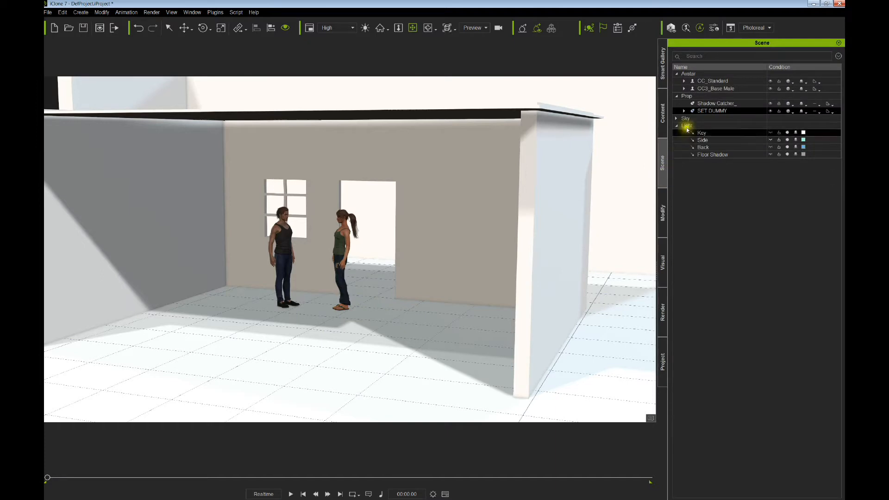
right_drag(562, 185, 650, 147)
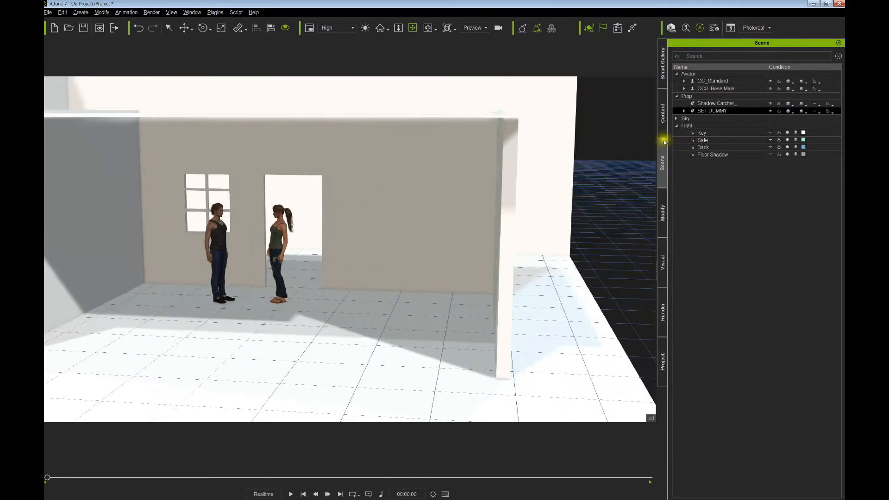
click(684, 111)
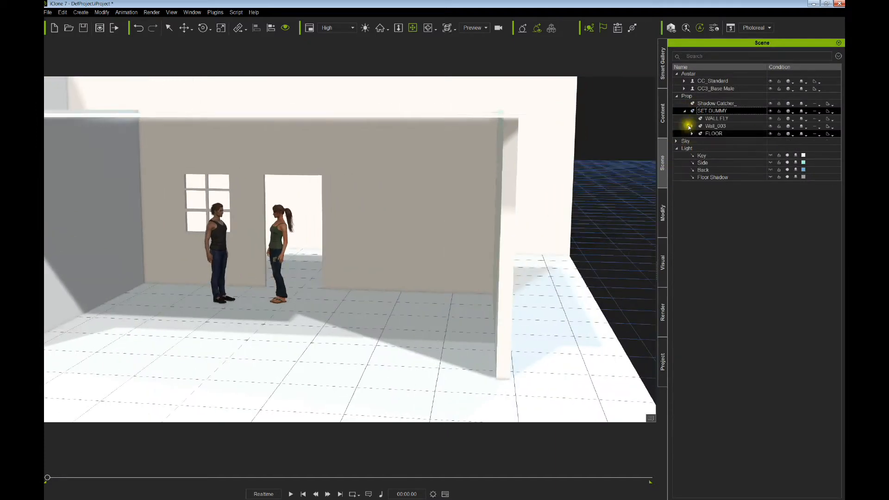
click(717, 118)
drag(506, 278, 628, 158)
- Hide the floor grid with Ctrl+G and select the Back and Floor Shadow lights
right_drag(542, 259, 476, 272)
mouse_move(476, 272)
mouse_down()
mouse_move(494, 289)
mouse_move(471, 283)
mouse_up()
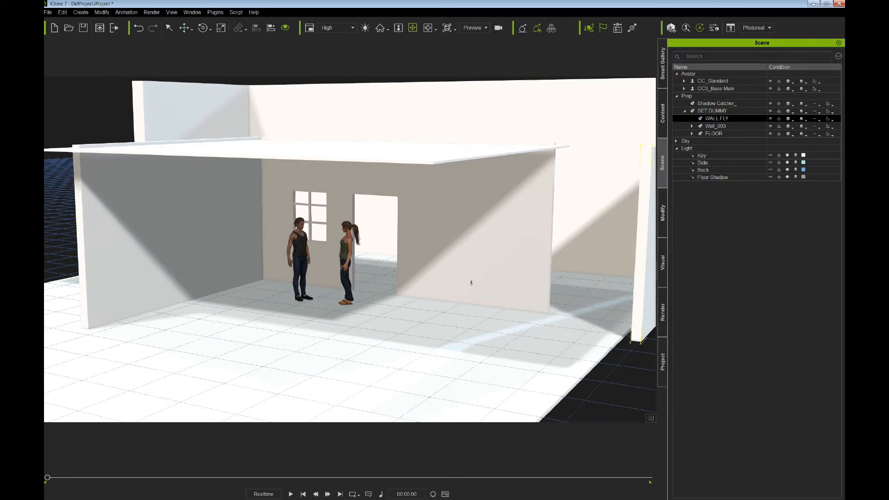
key(ctrl+g)
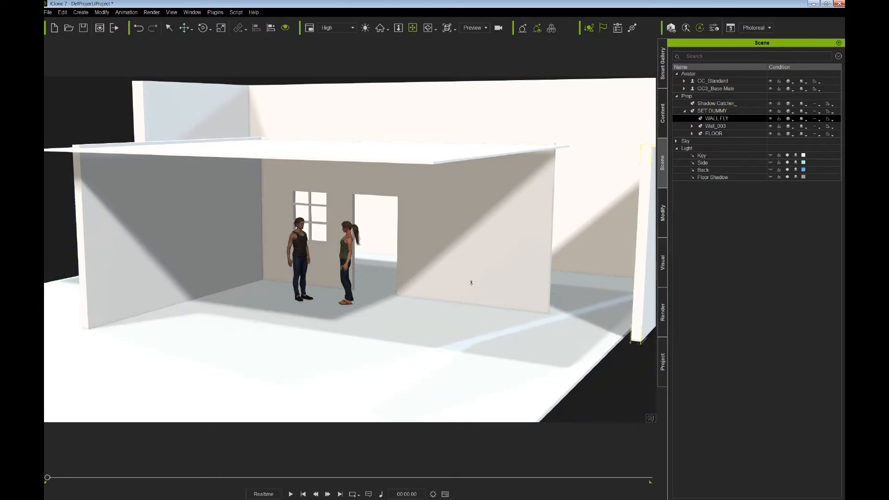
mouse_move(456, 280)
mouse_down()
mouse_move(457, 254)
mouse_move(455, 262)
mouse_up()
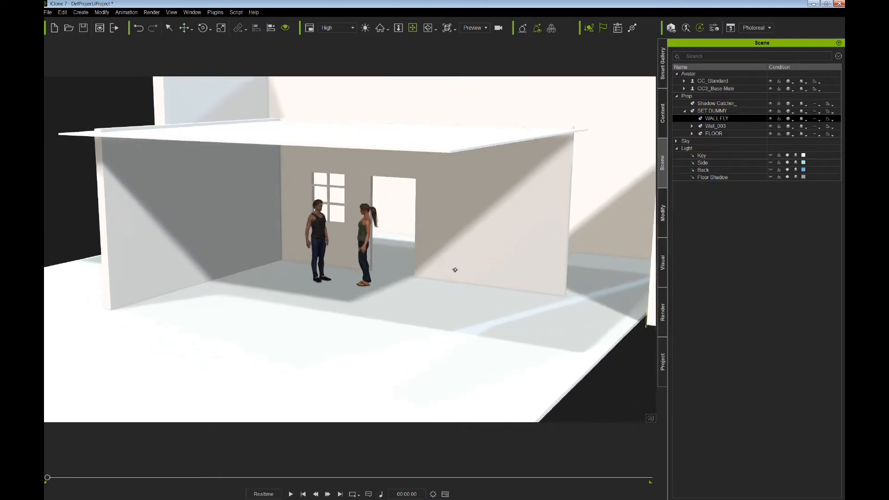
click(677, 171)
click(700, 178)
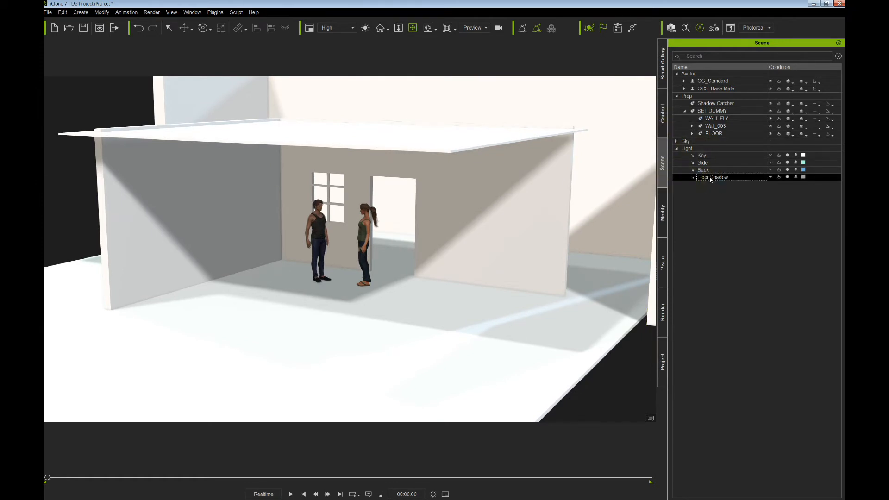
- Delete the Floor Shadow light and the Shadow Catcher_ prop
key(Delete)
click(721, 103)
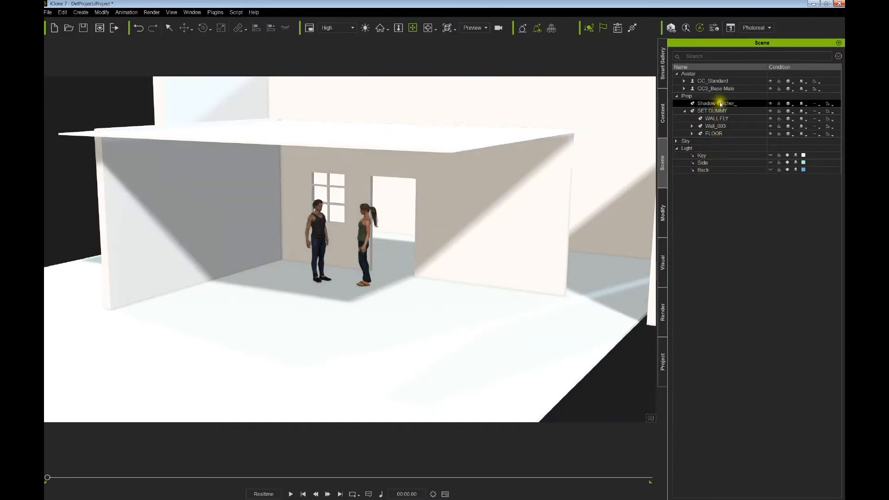
key(Delete)
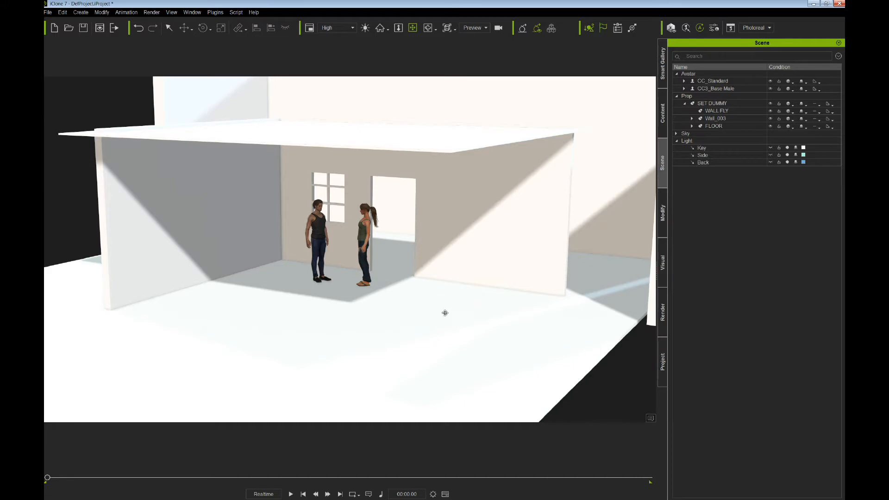
- Collapse the SET DUMMY group in the scene list and select the Back light
right_drag(443, 311, 442, 302)
drag(442, 302, 444, 306)
right_drag(438, 305, 451, 307)
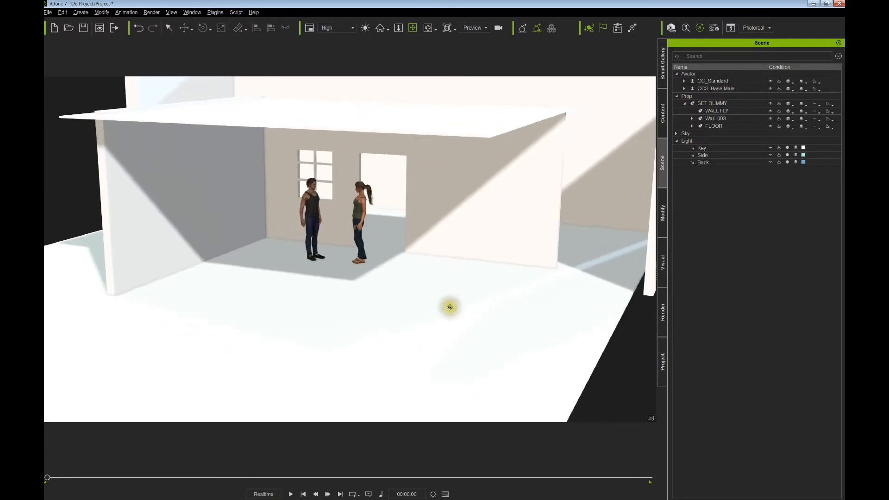
drag(450, 308, 464, 312)
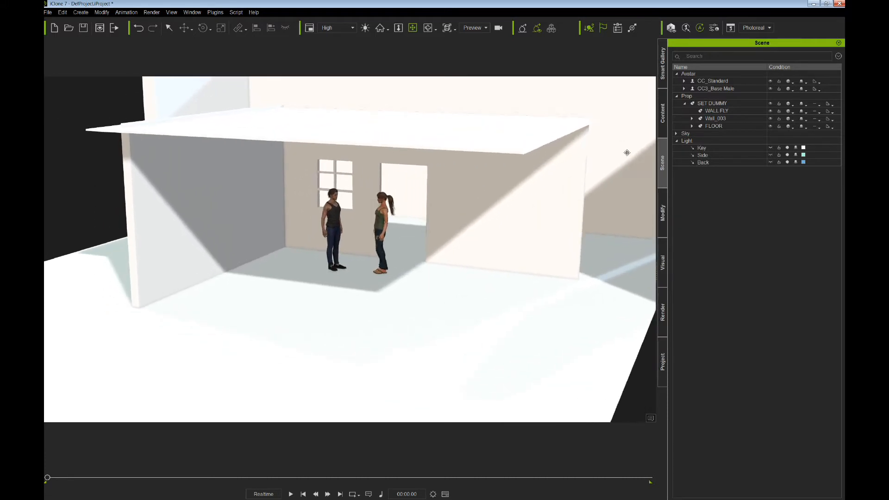
click(686, 105)
click(703, 133)
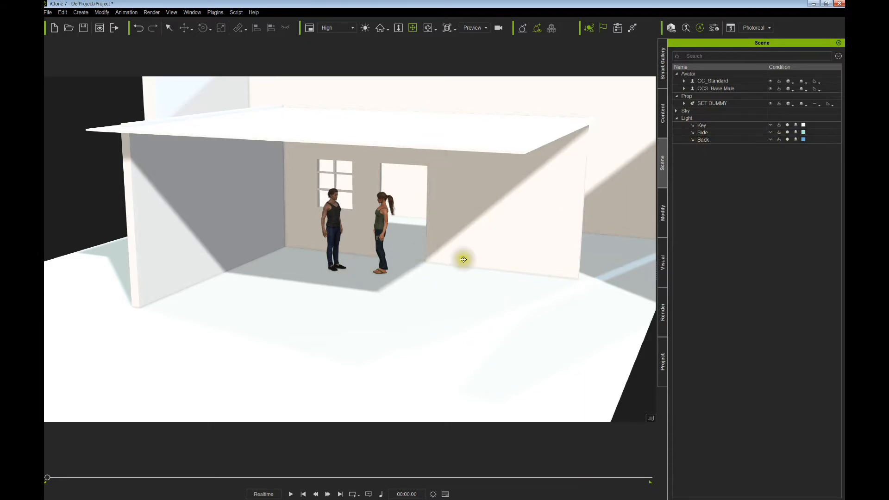
click(724, 140)
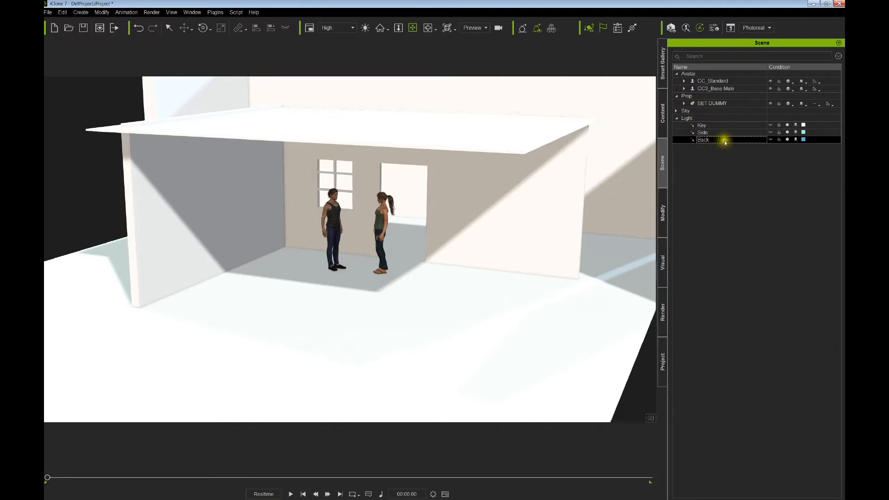
- Delete the Back and Side lights, leaving the Key light selected
key(Delete)
click(717, 133)
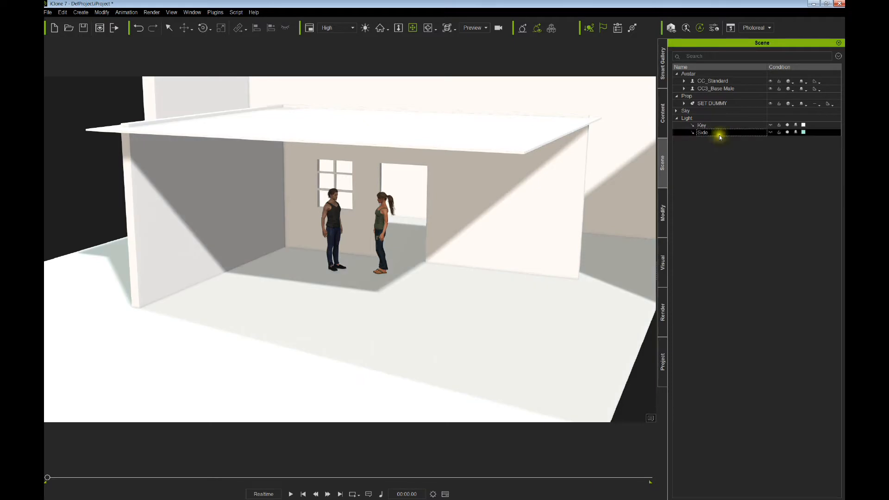
key(Delete)
click(711, 126)
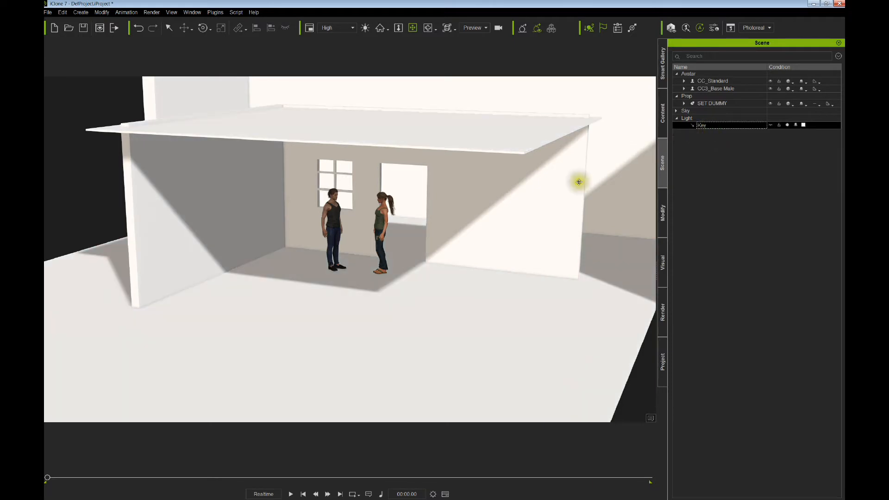
- Toggle the Key light off and back on, then bring up the Create > Light options
right_drag(532, 213, 566, 198)
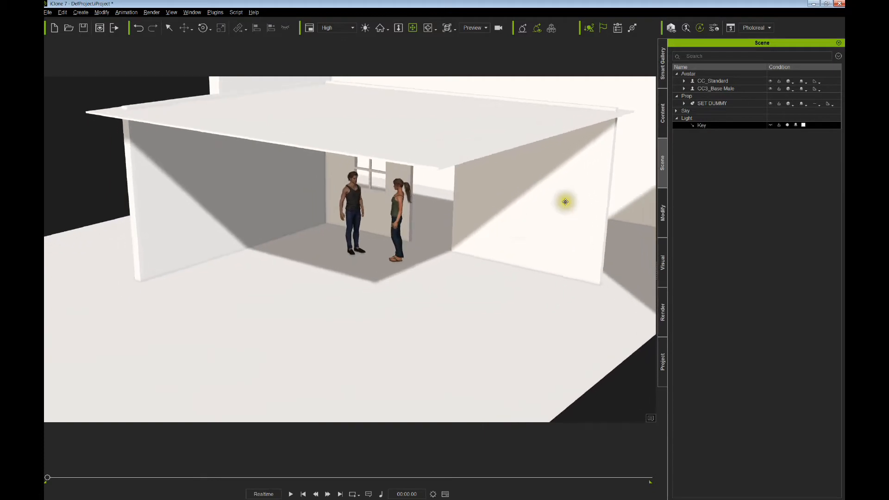
click(788, 125)
click(788, 126)
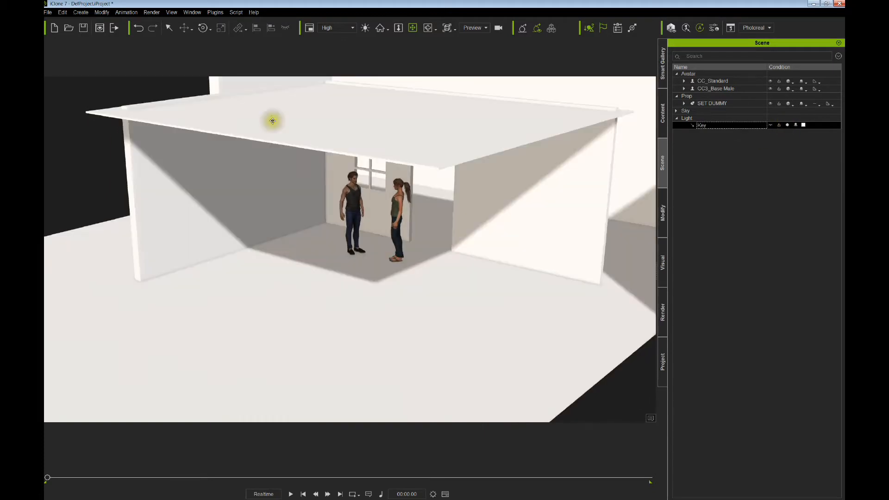
click(80, 12)
mouse_move(86, 80)
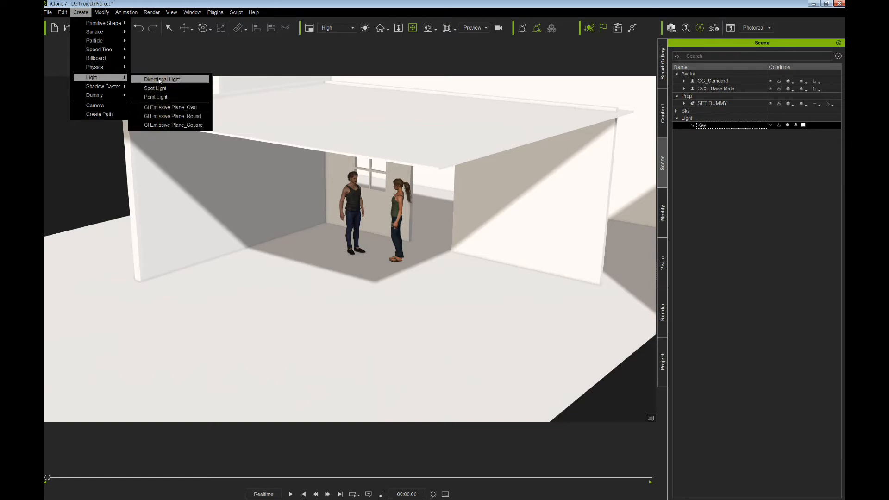
- Select the Key light and rotate it to cast steeper shadows across walls and floor
click(148, 83)
right_drag(377, 211, 419, 152)
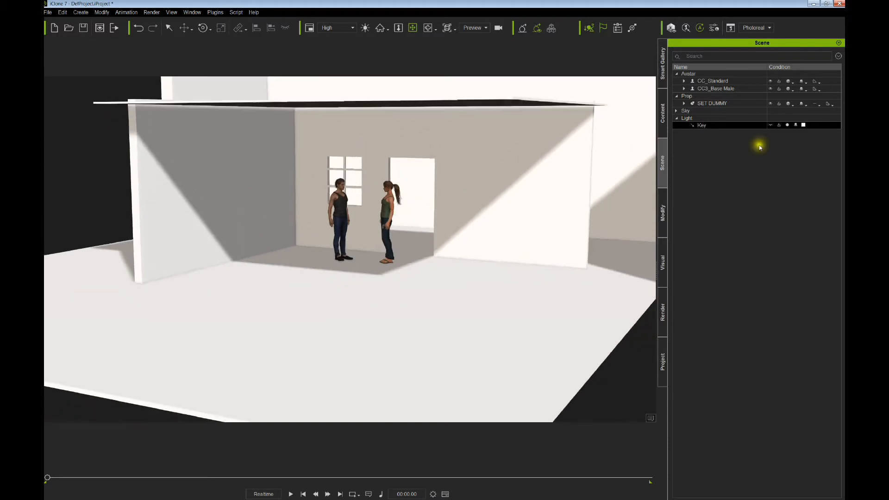
click(771, 125)
key(e)
drag(392, 227, 406, 244)
mouse_move(329, 273)
mouse_down()
mouse_move(329, 281)
mouse_move(361, 270)
mouse_move(334, 275)
mouse_move(354, 254)
mouse_move(329, 281)
mouse_up()
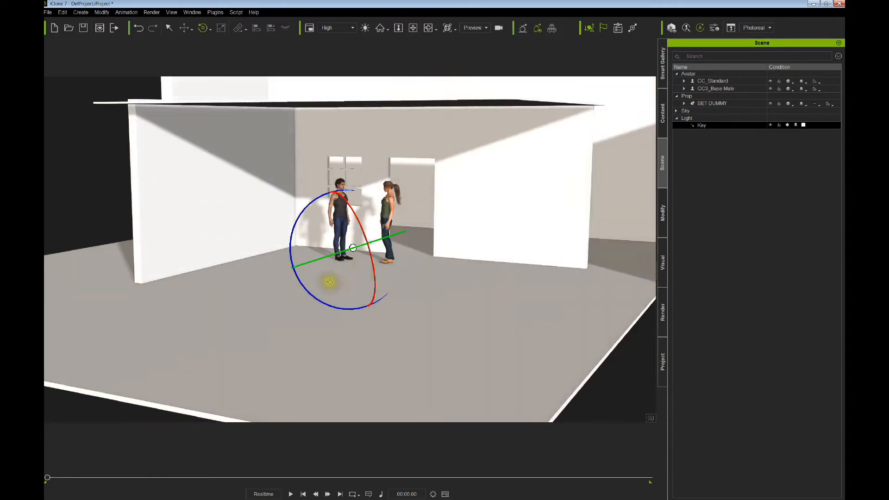
drag(353, 248, 340, 262)
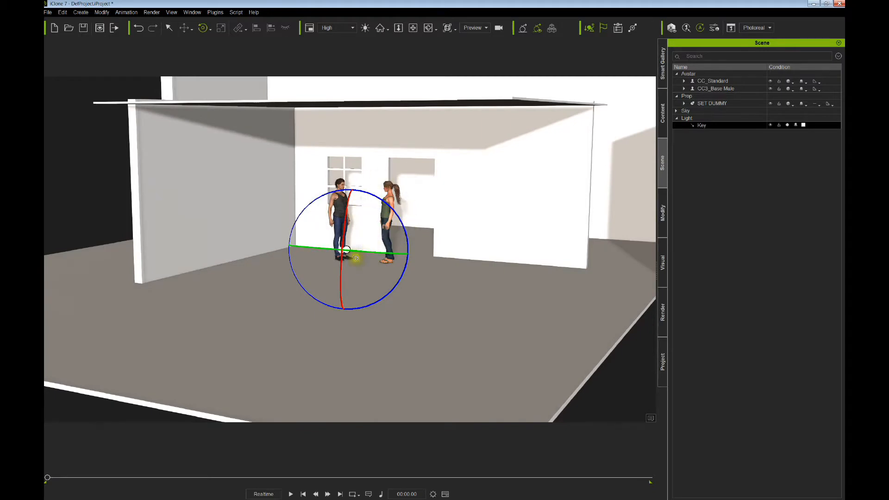
drag(338, 270, 337, 264)
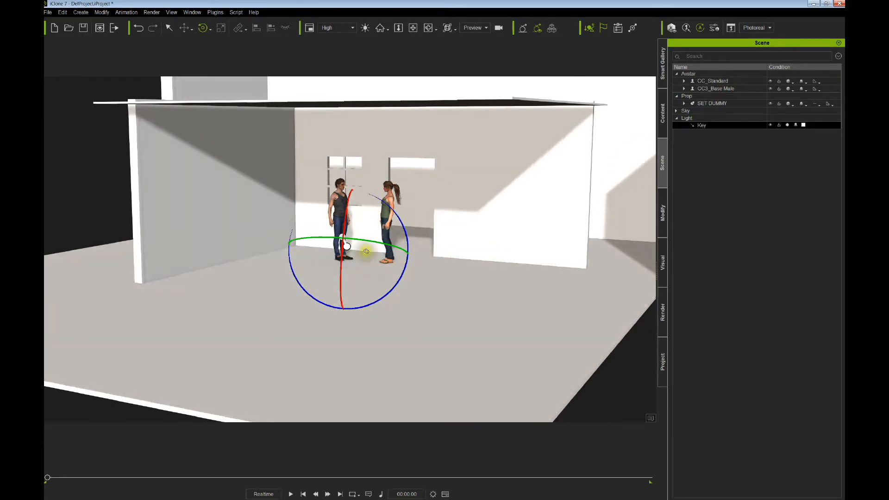
mouse_move(379, 245)
mouse_down()
mouse_move(354, 244)
mouse_move(395, 249)
mouse_move(370, 251)
mouse_up()
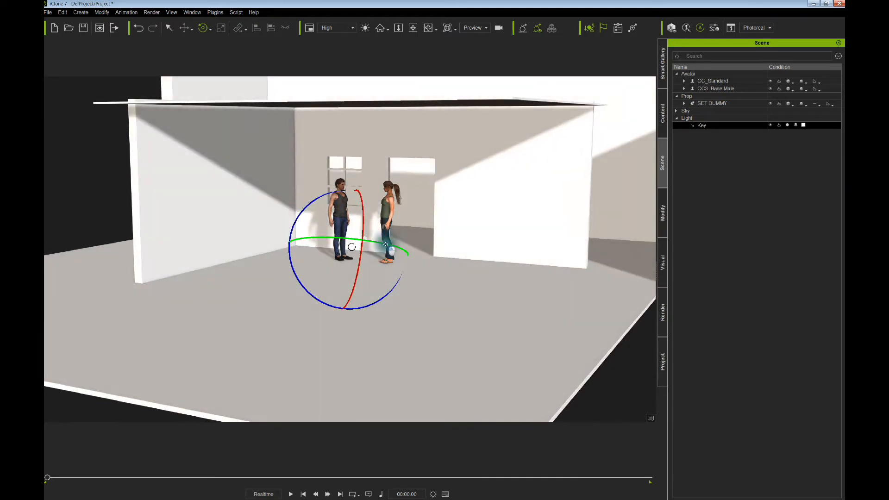
drag(300, 274, 299, 277)
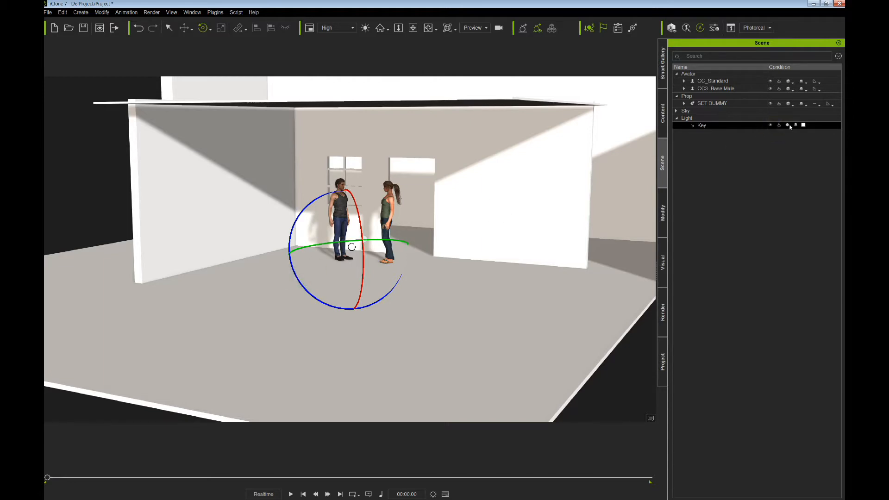
click(770, 126)
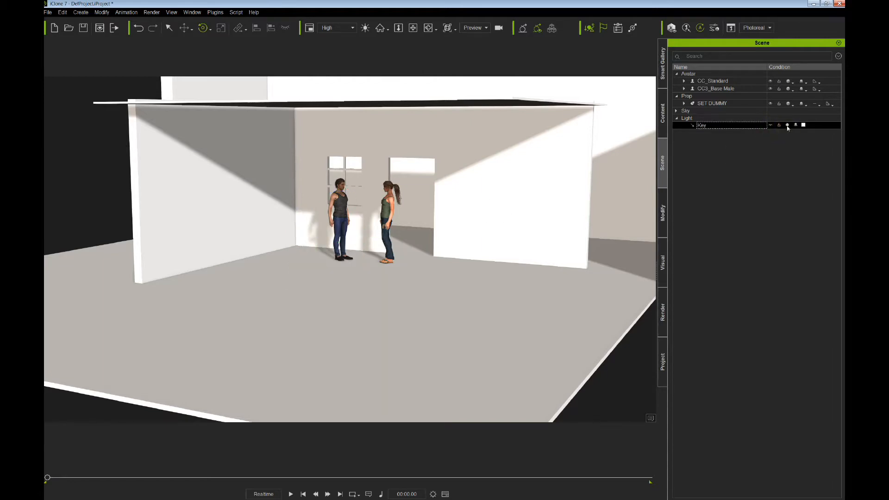
- Switch the Key light off and orbit to a lower view of the room
click(788, 125)
middle_drag(495, 235, 486, 258)
right_drag(486, 258, 475, 276)
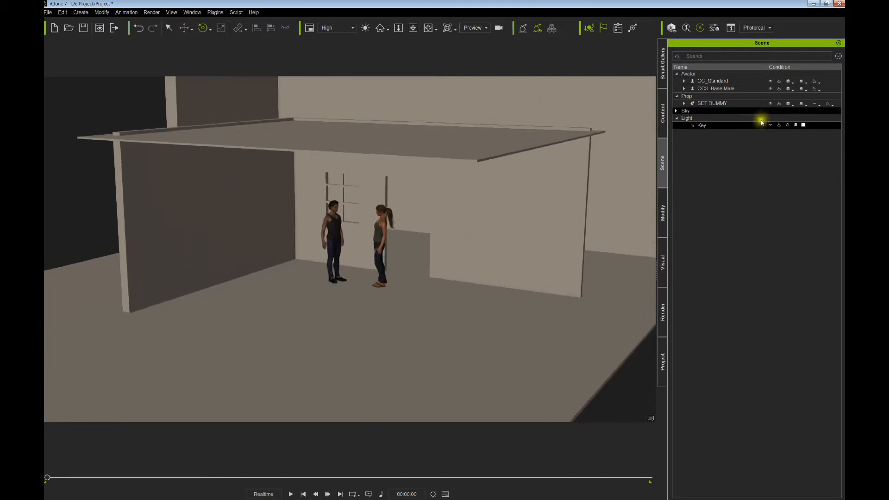
right_drag(483, 237, 474, 245)
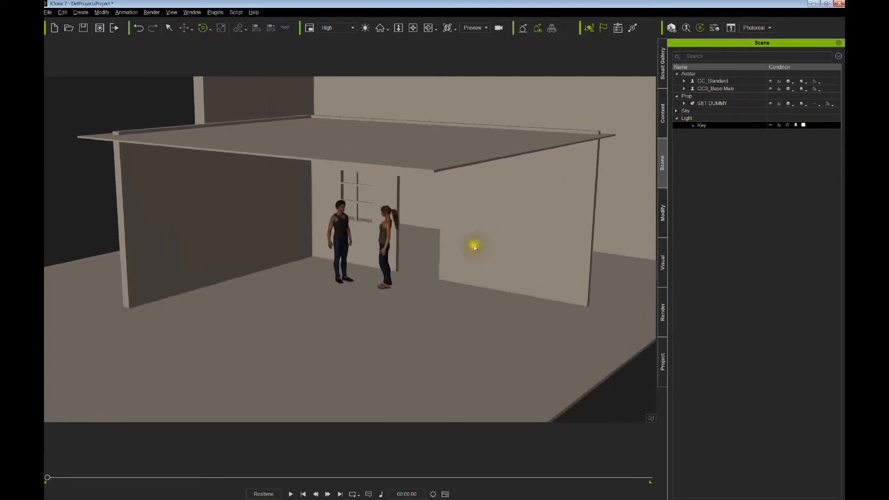
middle_drag(474, 246, 472, 238)
mouse_move(472, 237)
right_down()
mouse_move(476, 224)
mouse_move(459, 228)
mouse_move(470, 234)
right_up()
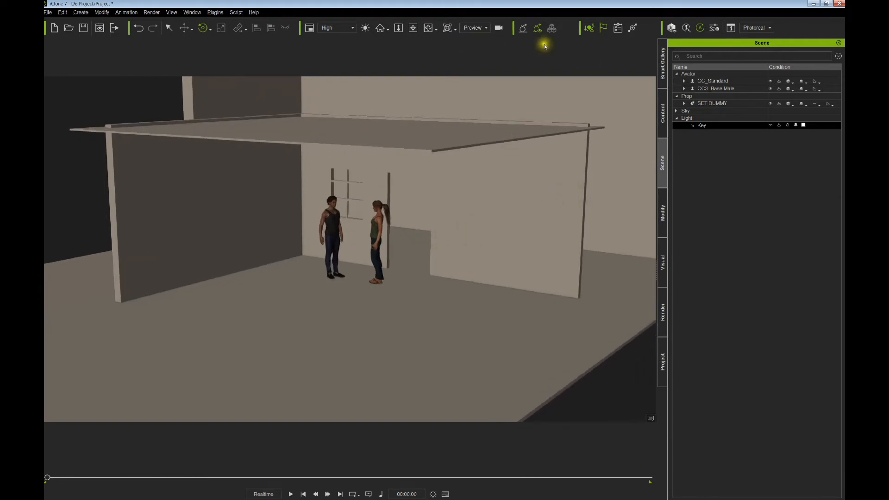
- Enable global illumination and open the Project settings
click(523, 29)
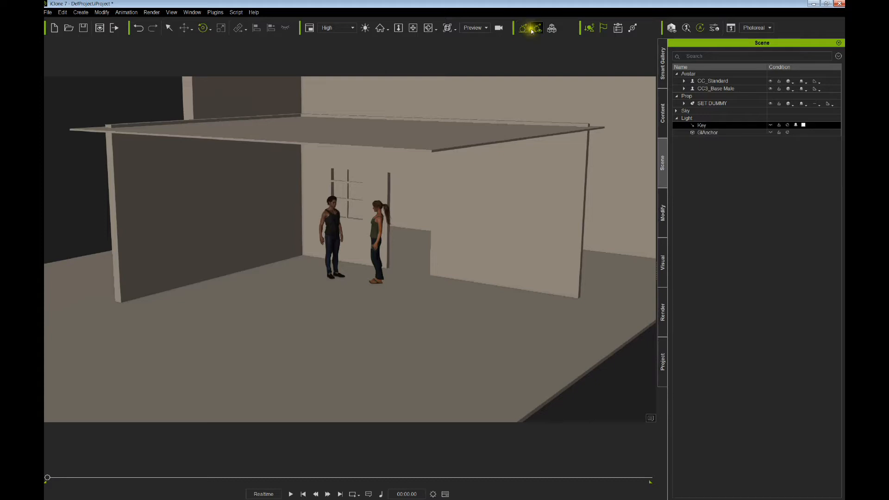
click(522, 30)
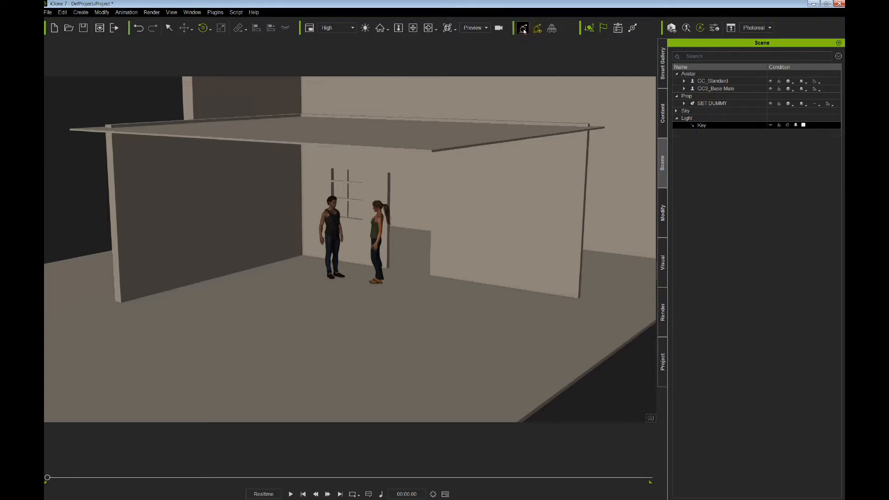
click(523, 29)
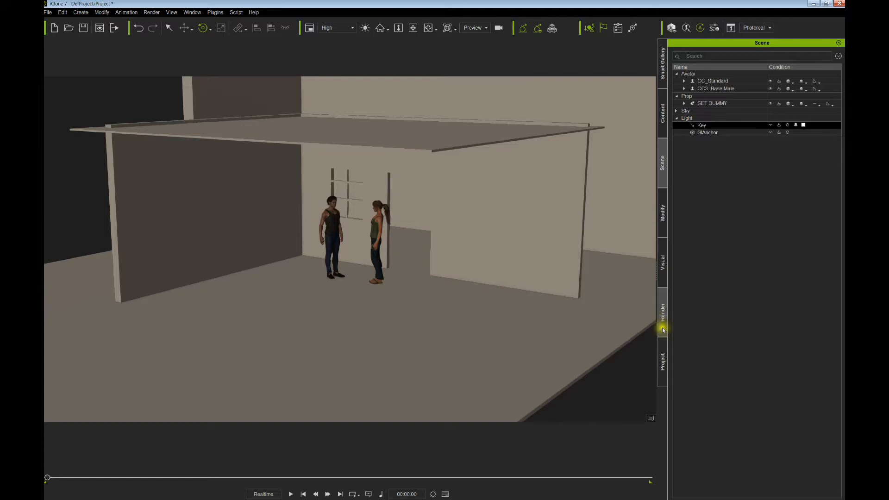
click(662, 354)
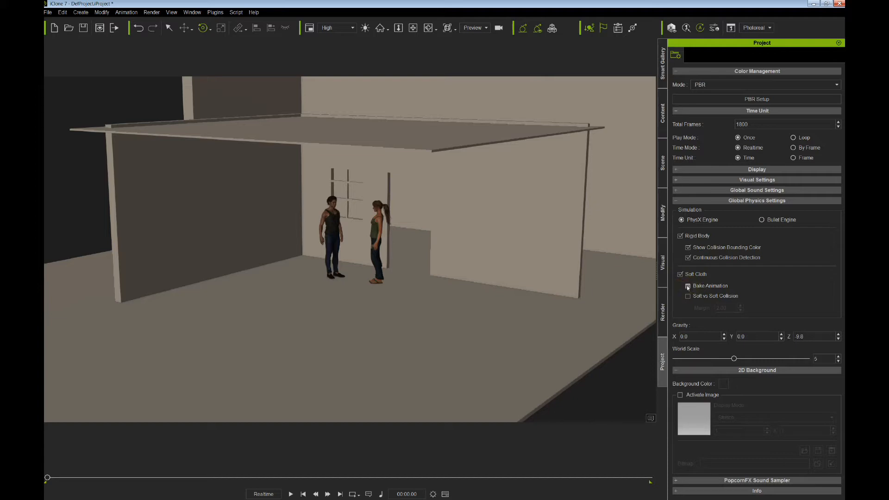
- Go through the Render settings to the Visual settings showing ambient light and occlusion
click(662, 313)
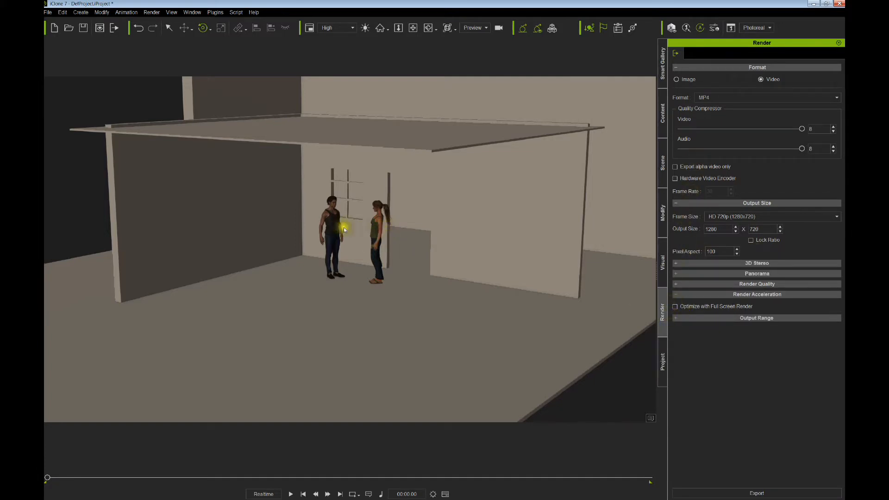
click(662, 262)
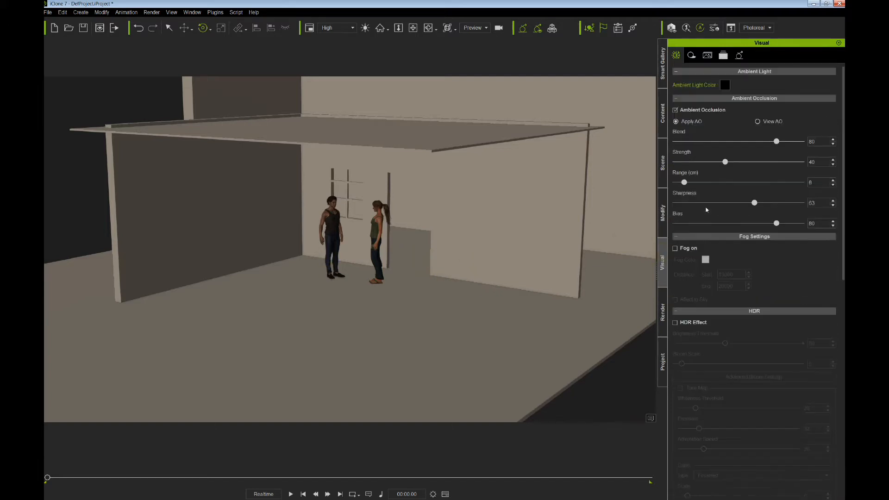
- Disable ambient occlusion, set Image Based Lighting strength to 0, and bring up the Create > Light options
click(675, 110)
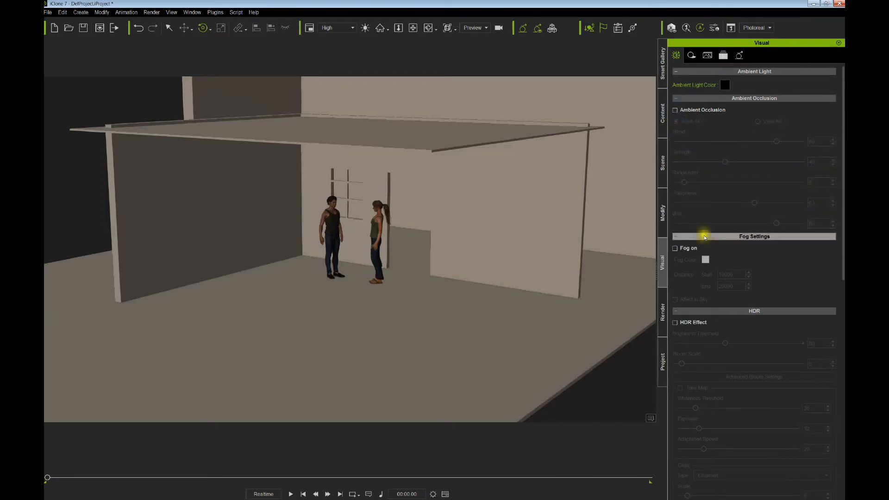
scroll(703, 236, down, 3)
scroll(703, 235, down, 10)
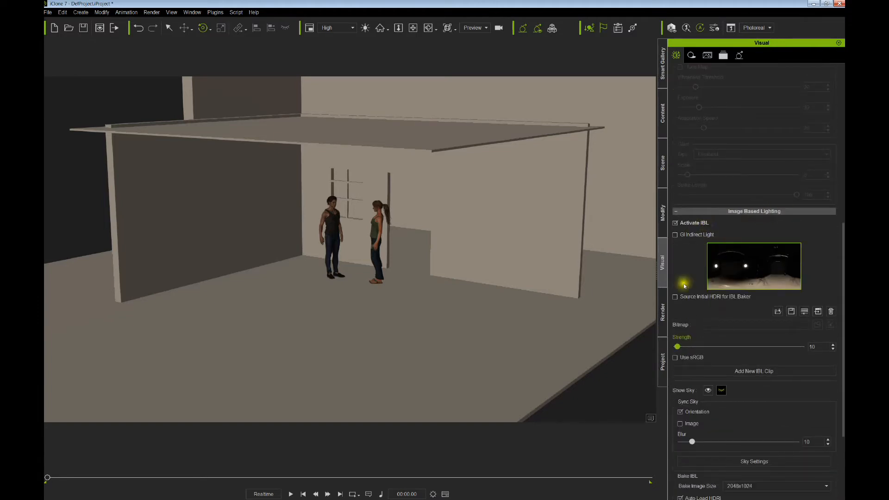
scroll(700, 272, down, 2)
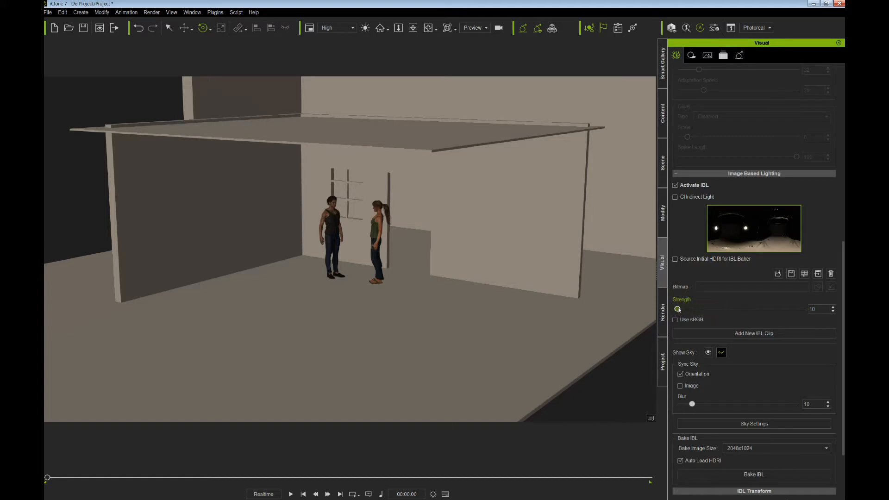
drag(677, 309, 668, 308)
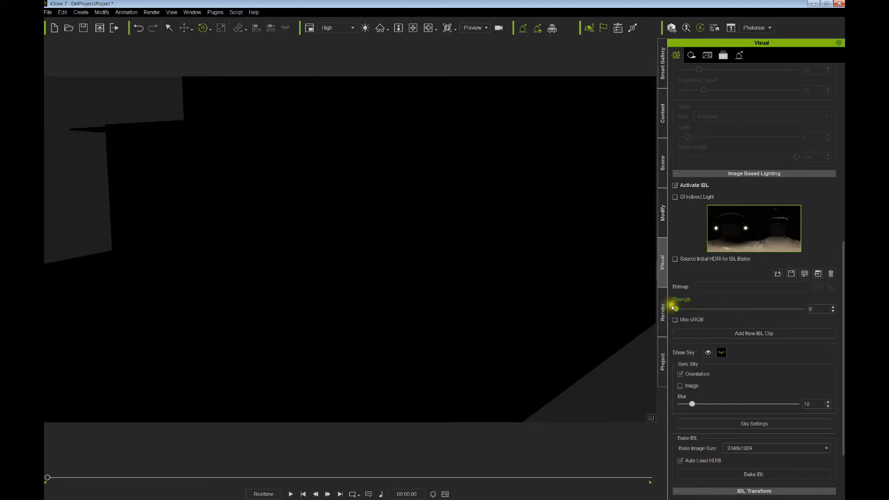
click(832, 307)
click(833, 311)
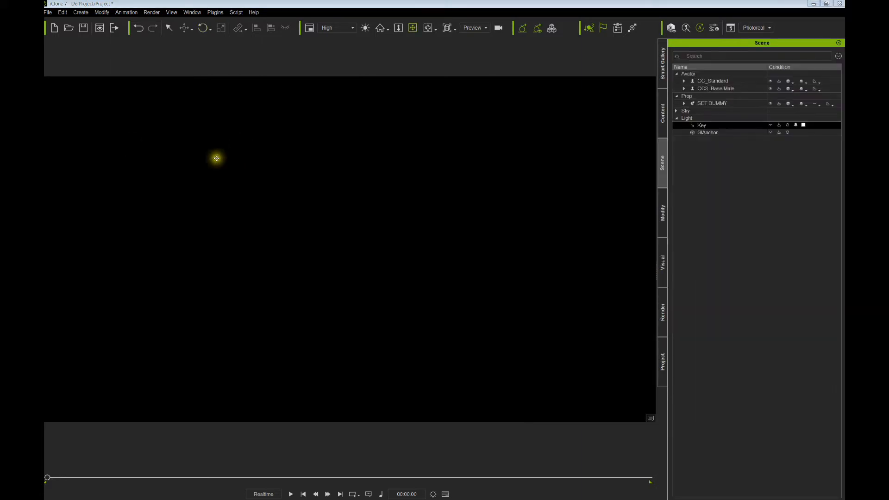
click(85, 14)
mouse_move(106, 80)
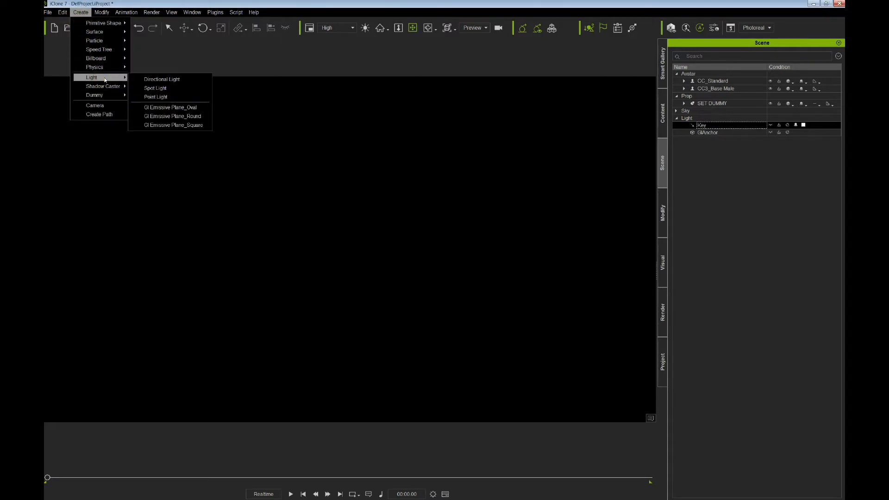
- Add a spotlight to the scene and frame the view around it and the characters
click(158, 88)
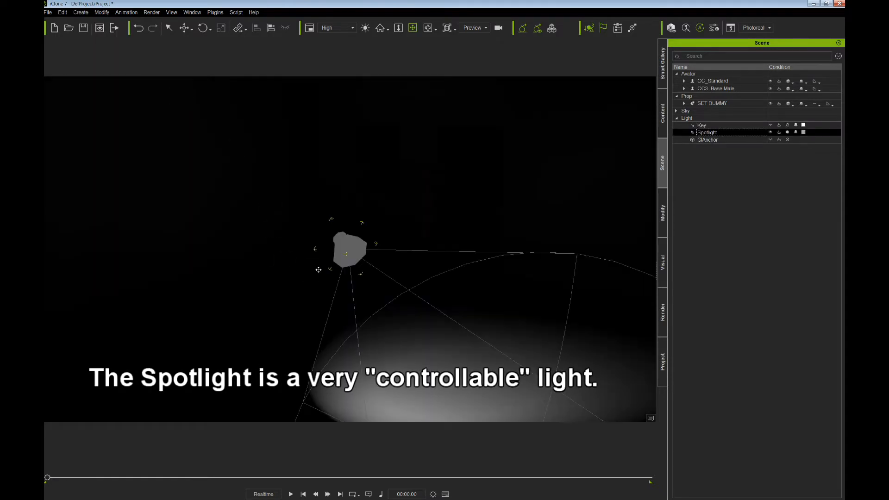
right_drag(327, 266, 341, 271)
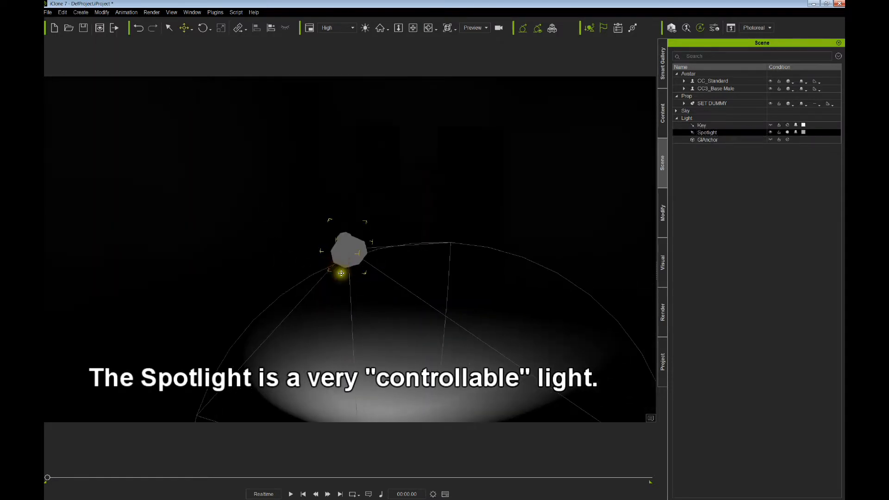
middle_drag(329, 261, 317, 230)
drag(317, 229, 306, 152)
scroll(296, 186, up, 5)
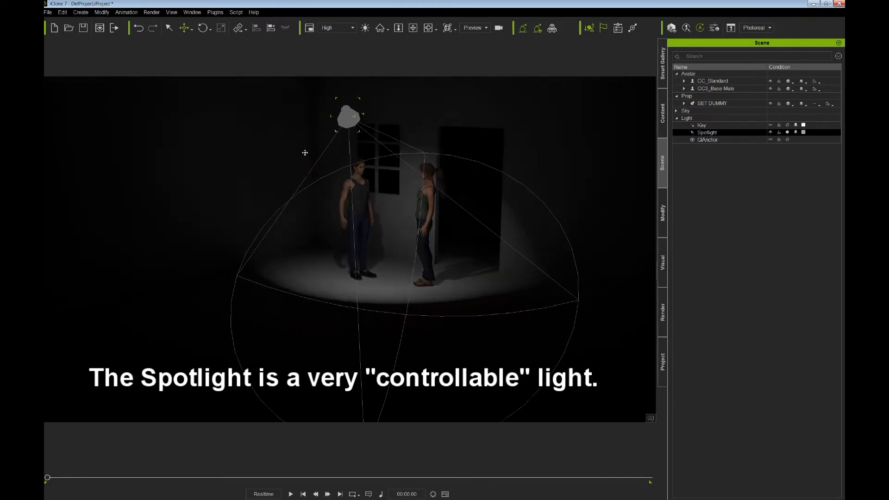
middle_drag(315, 147, 308, 183)
right_drag(307, 182, 347, 182)
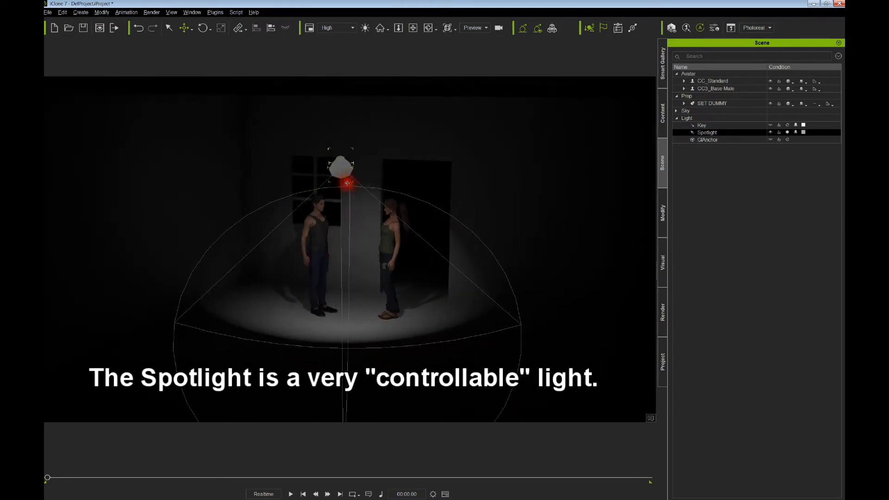
middle_drag(321, 194, 369, 197)
scroll(370, 198, up, 3)
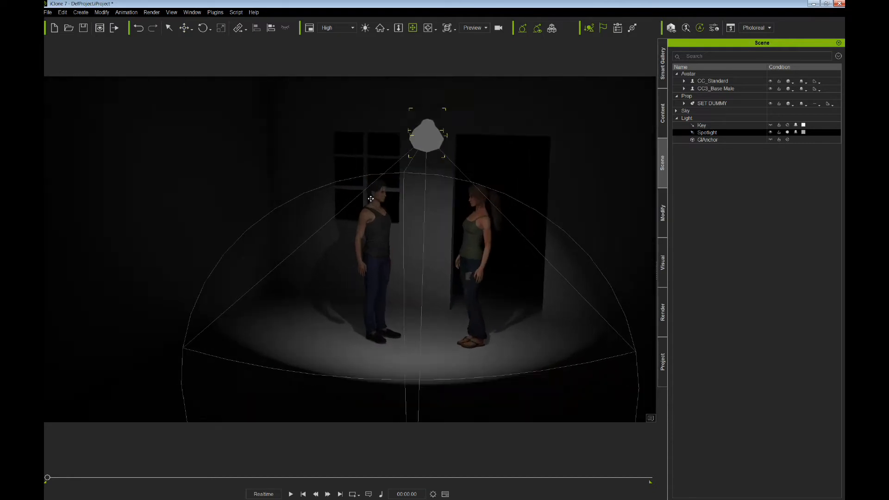
right_drag(397, 216, 394, 218)
middle_drag(394, 218, 393, 232)
- Move the spotlight high above and between the two characters, aiming its cone toward the back wall
key(w)
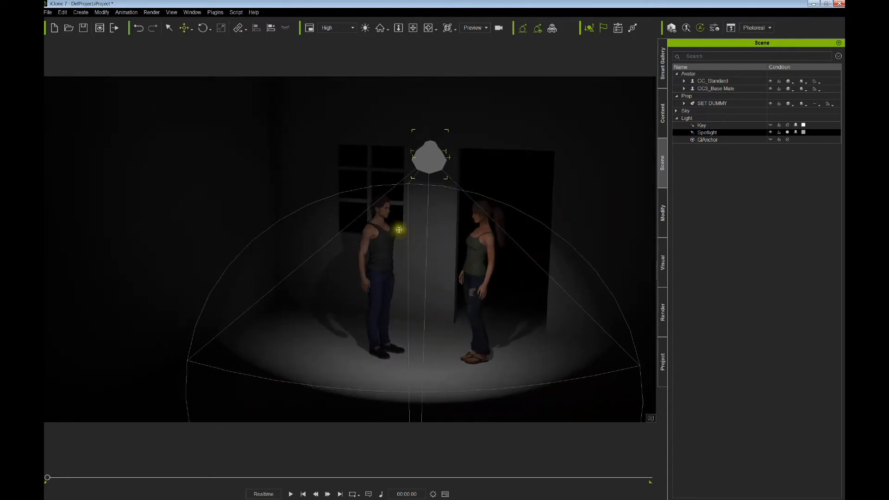
drag(396, 230, 372, 213)
middle_drag(378, 212, 294, 216)
mouse_move(292, 216)
mouse_down()
mouse_move(297, 203)
mouse_move(305, 214)
mouse_up()
right_drag(341, 214, 393, 227)
drag(327, 213, 243, 194)
right_drag(243, 194, 256, 199)
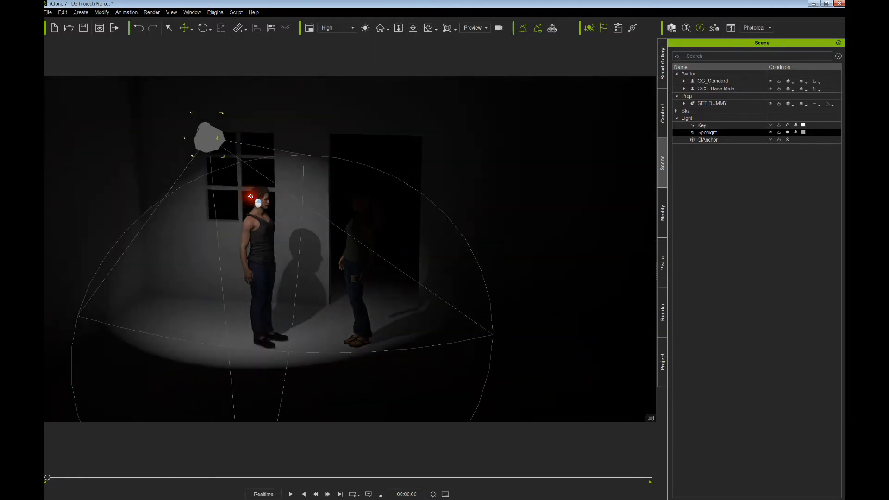
drag(227, 200, 247, 202)
scroll(248, 201, down, 3)
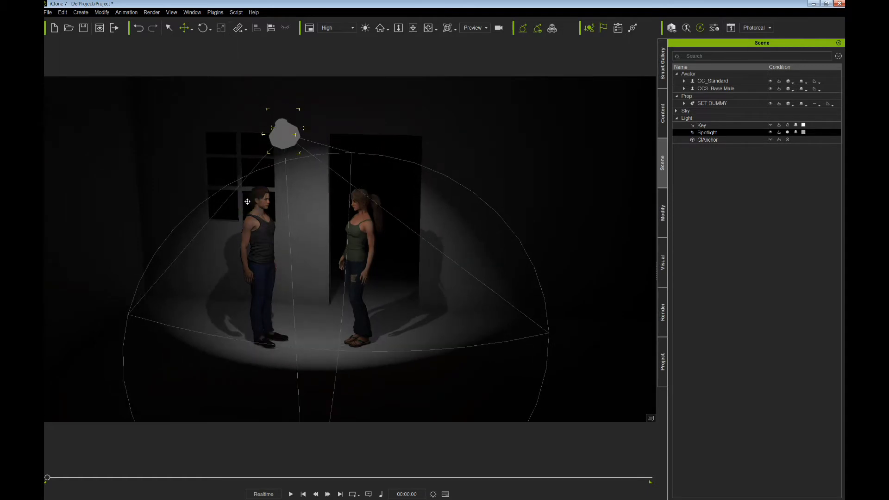
drag(306, 201, 301, 196)
middle_drag(311, 208, 334, 218)
scroll(333, 190, up, 3)
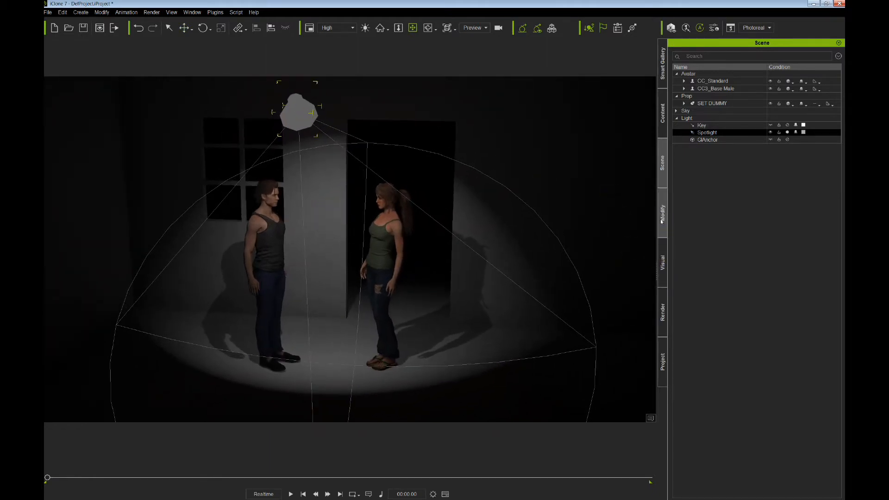
- Select the Spotlight and raise its Range from 512 to 746 in its light settings
click(702, 134)
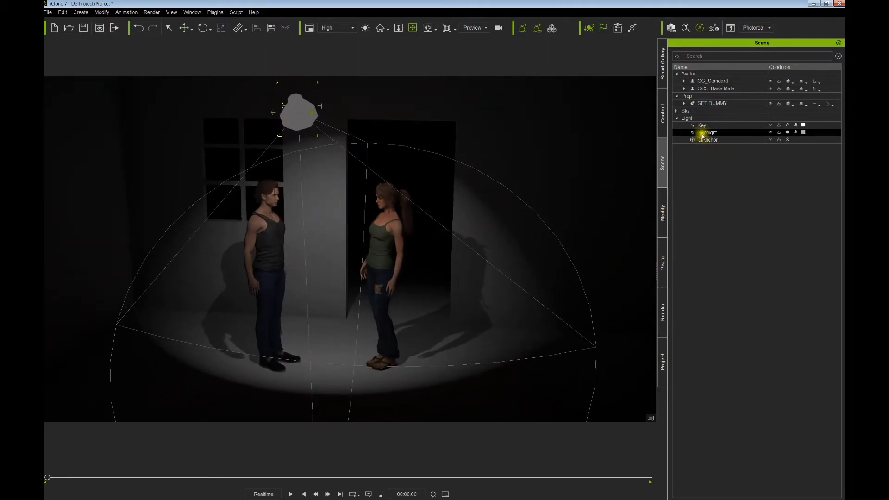
click(664, 217)
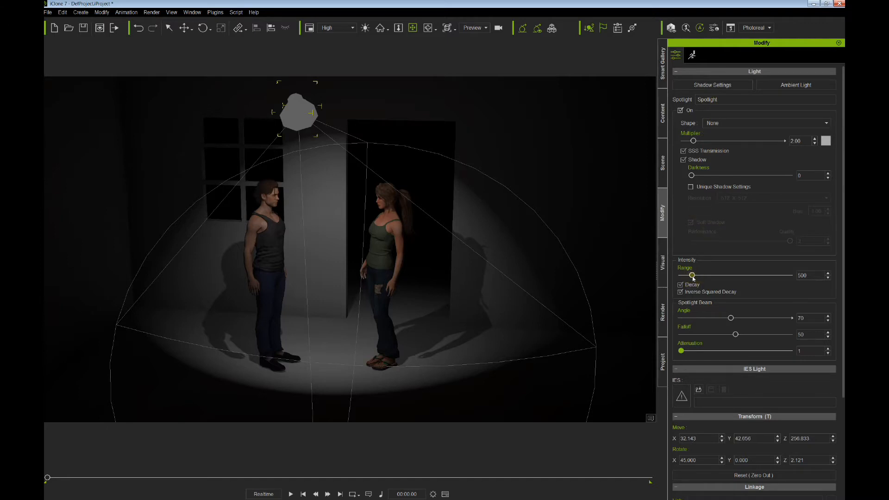
mouse_move(692, 276)
mouse_down()
mouse_move(708, 279)
mouse_move(692, 274)
mouse_up()
right_drag(432, 282, 326, 187)
scroll(412, 284, down, 4)
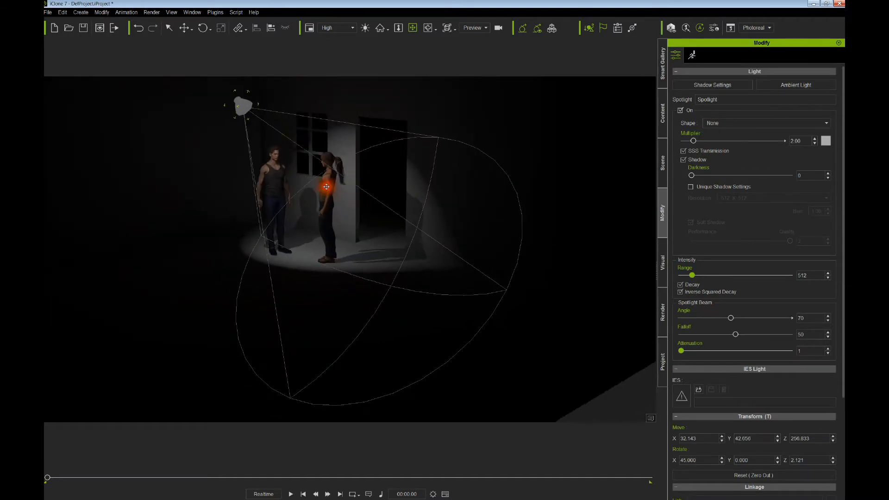
click(662, 175)
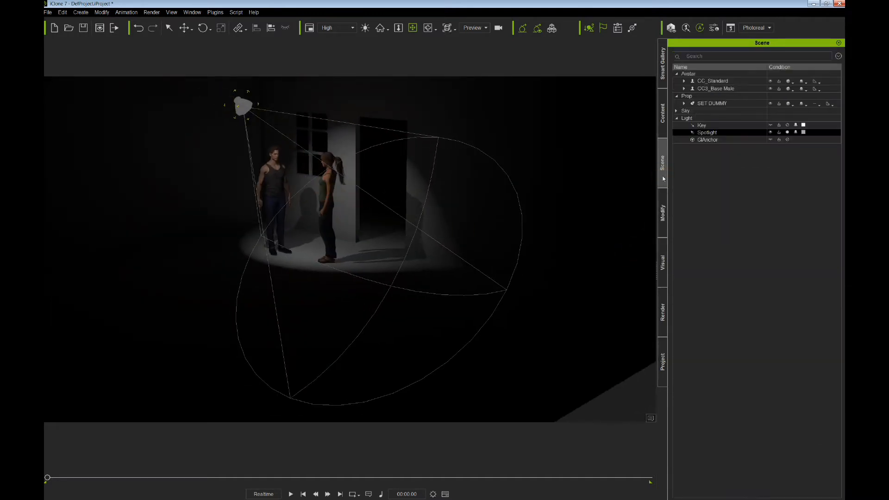
click(770, 133)
click(770, 133)
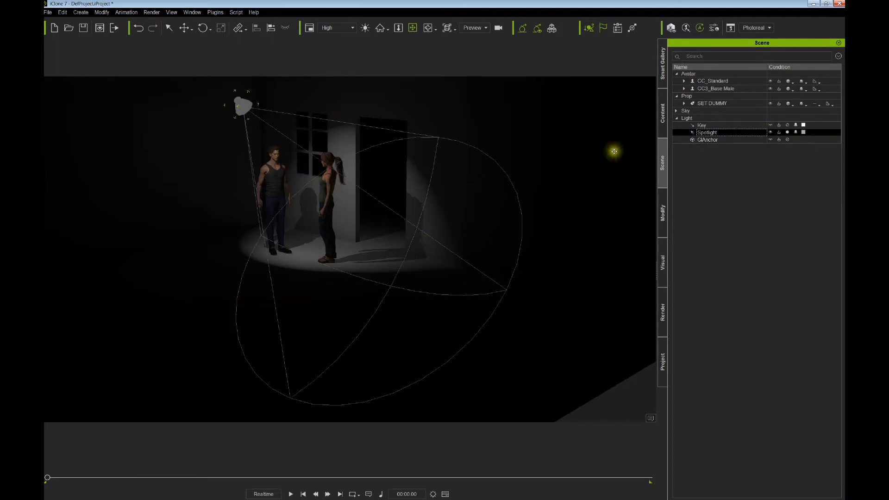
click(662, 214)
drag(692, 276, 701, 274)
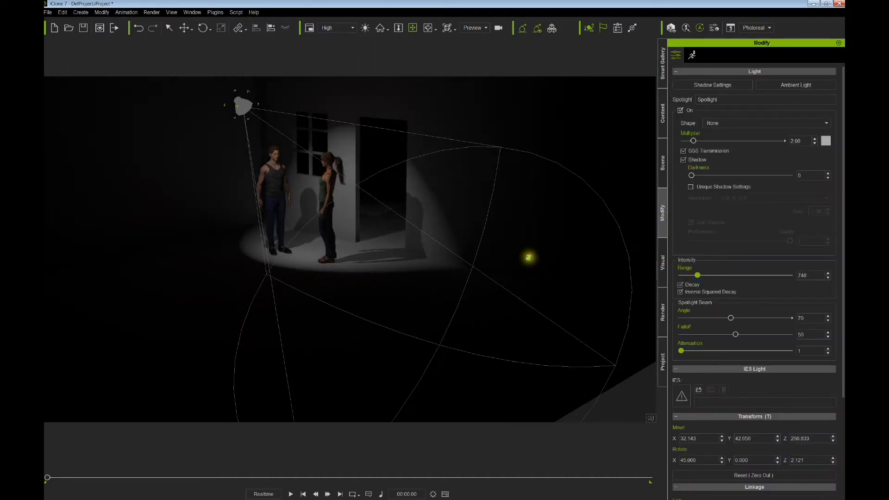
- Try shorter spotlight ranges (643, 395, 292) and a multiplier near 9, checking the lit characters
right_drag(530, 254, 413, 223)
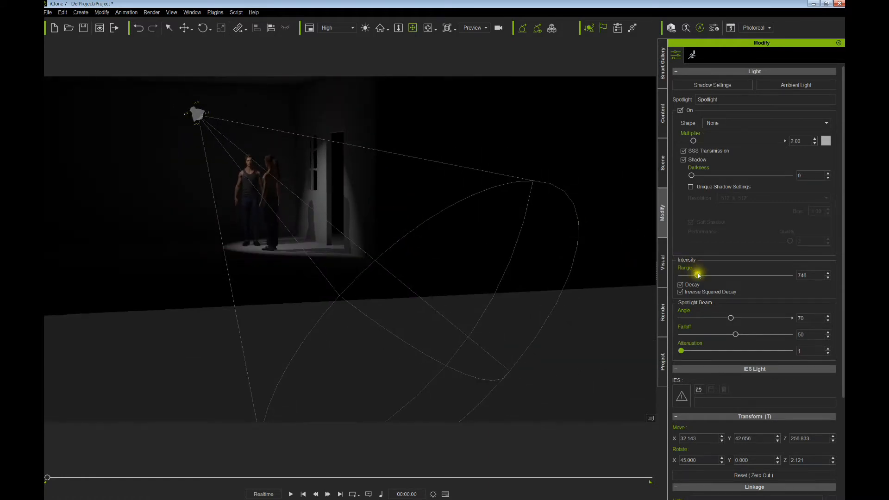
mouse_move(699, 275)
mouse_down()
mouse_move(717, 274)
mouse_move(693, 274)
mouse_up()
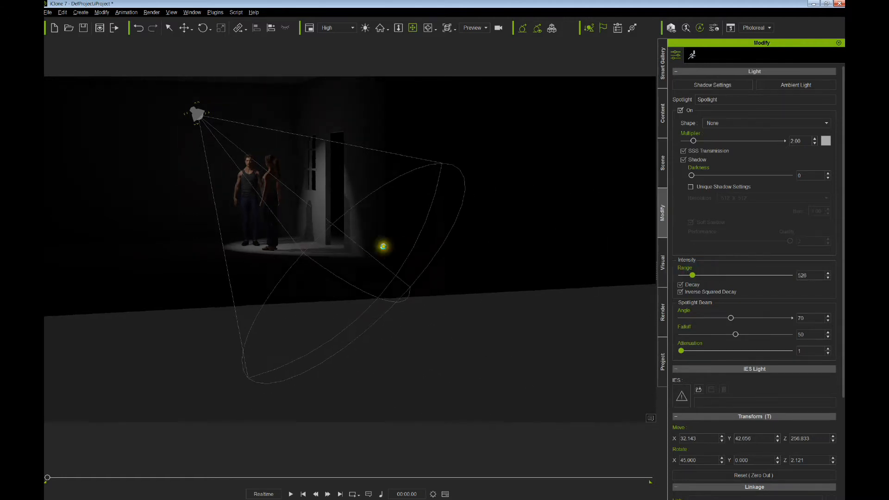
right_drag(383, 247, 434, 233)
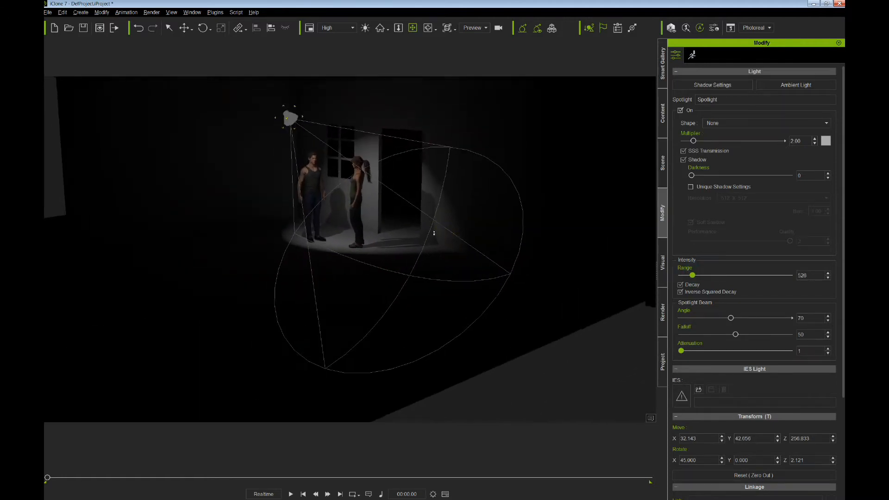
scroll(433, 233, up, 3)
drag(367, 207, 401, 246)
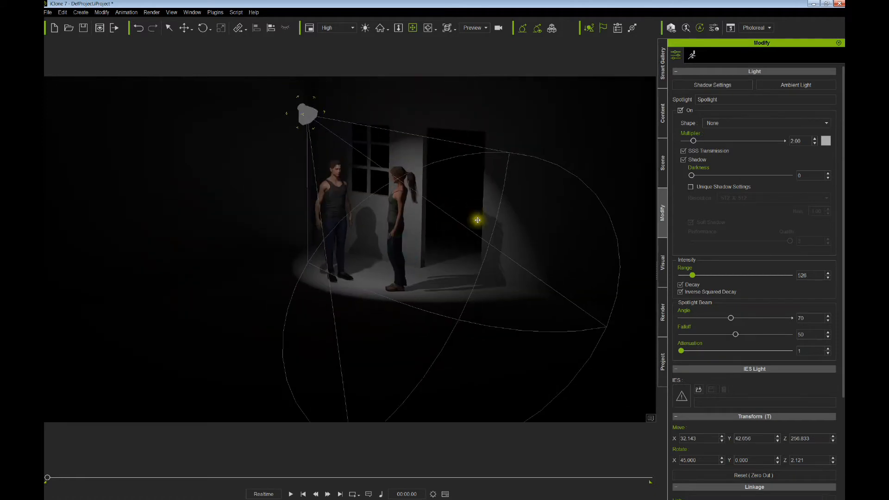
drag(692, 275, 689, 275)
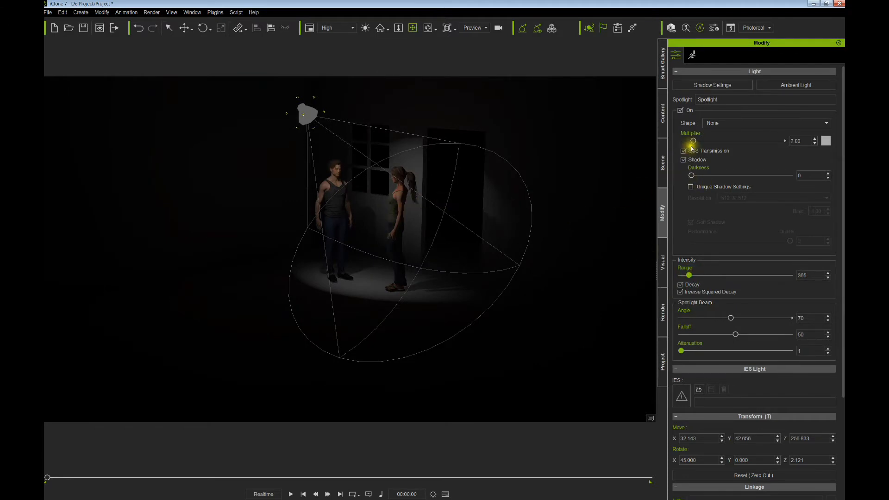
drag(701, 142, 713, 141)
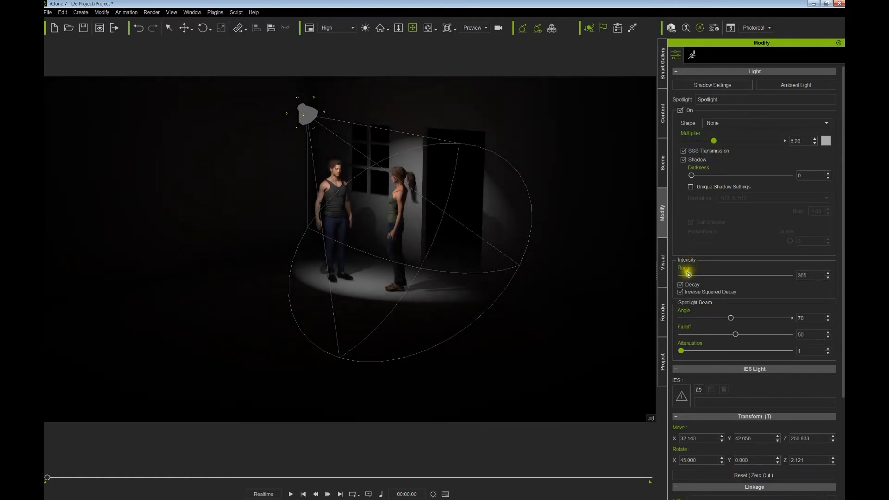
drag(689, 277, 689, 276)
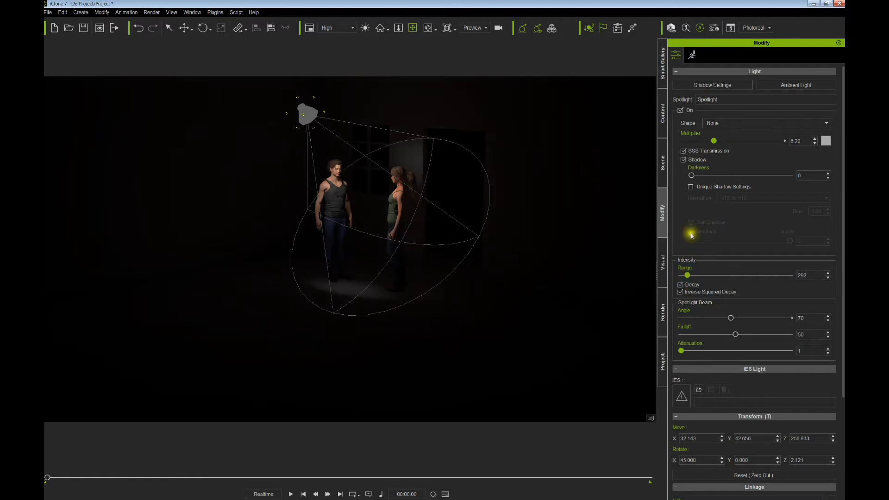
drag(716, 143, 731, 144)
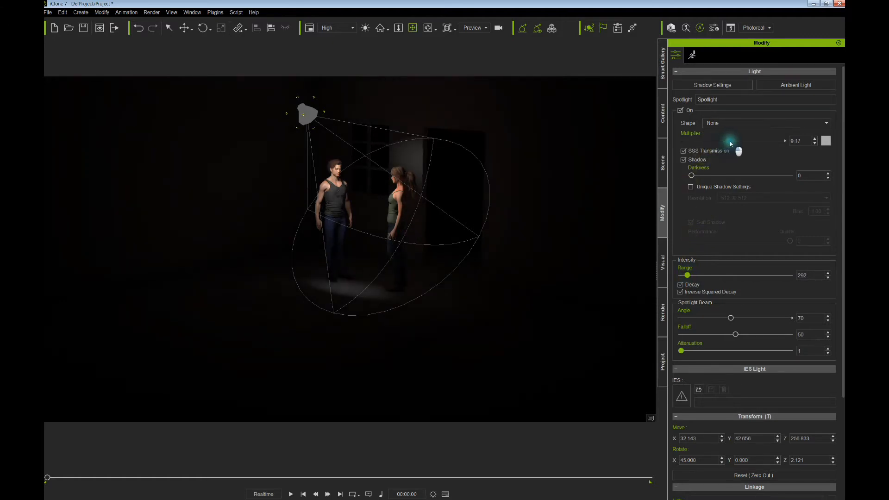
- Settle the spotlight at range 804 and multiplier 4.16, reframing on both characters
right_drag(492, 243, 496, 241)
scroll(472, 241, up, 5)
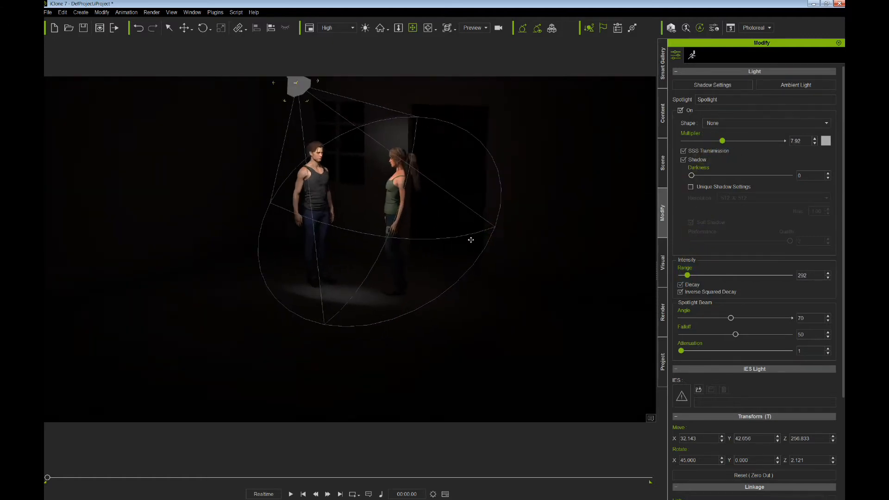
drag(473, 240, 490, 294)
right_drag(491, 294, 443, 264)
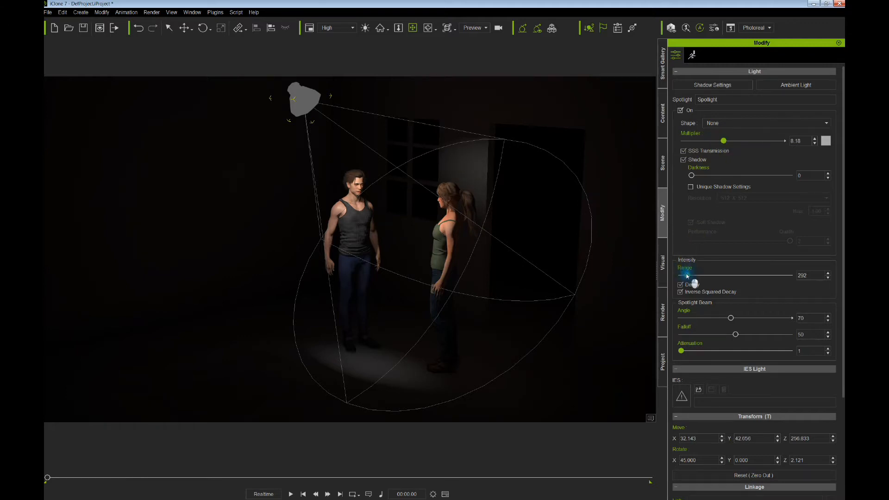
drag(687, 275, 699, 274)
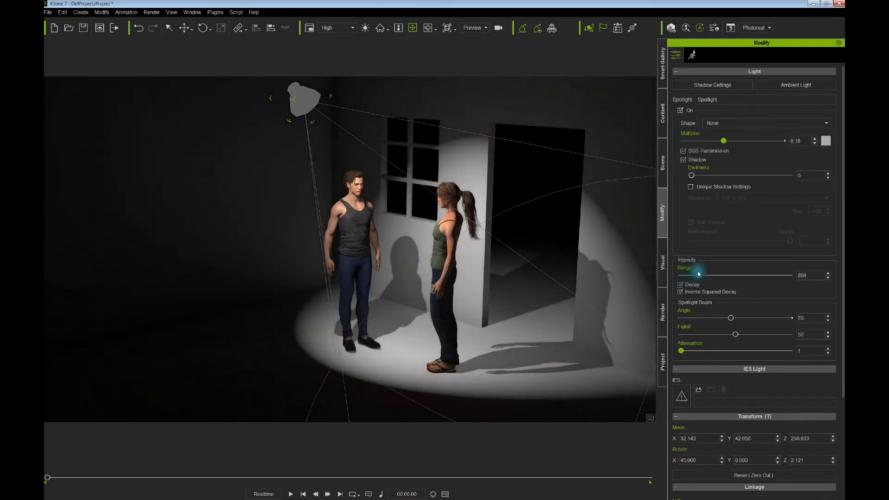
drag(724, 143, 704, 140)
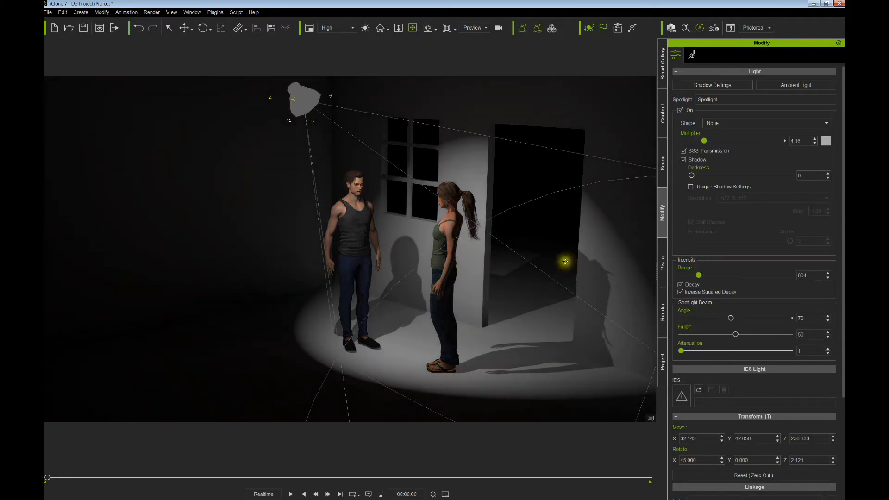
scroll(551, 264, down, 5)
scroll(548, 265, down, 3)
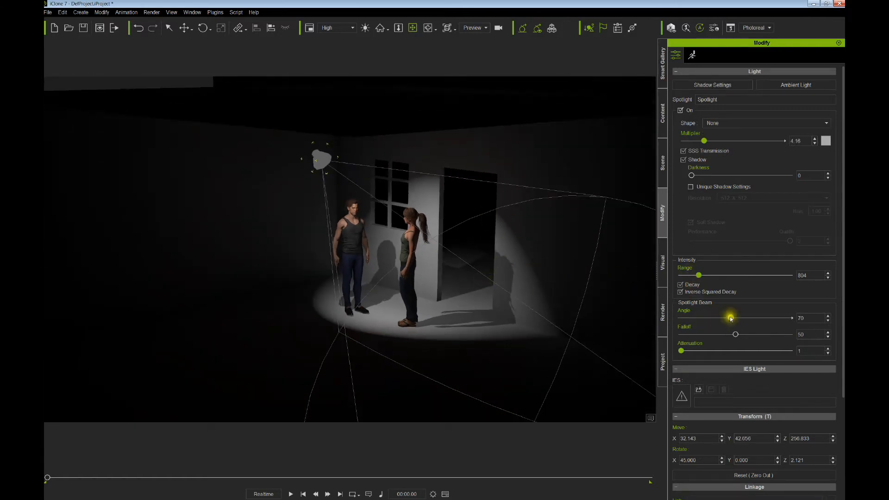
- Set the spotlight to angle 63, falloff 38 and attenuation 31, then shift its pool left
drag(730, 318, 700, 351)
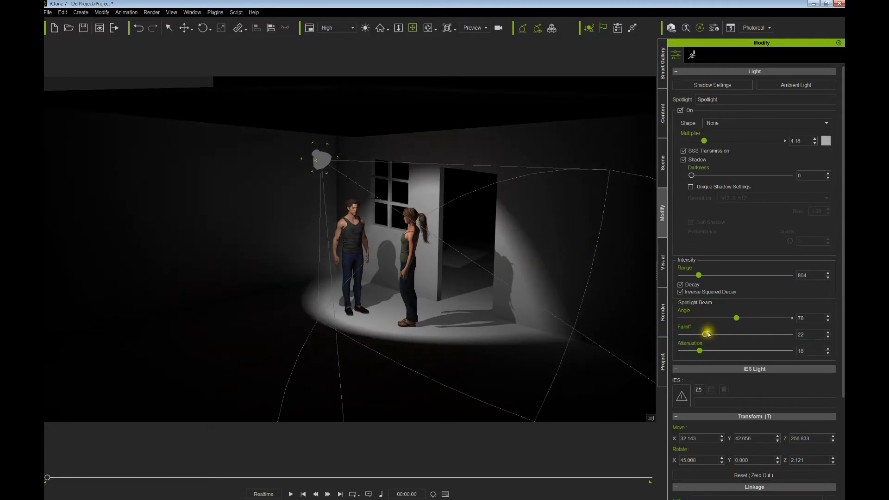
drag(708, 332, 729, 334)
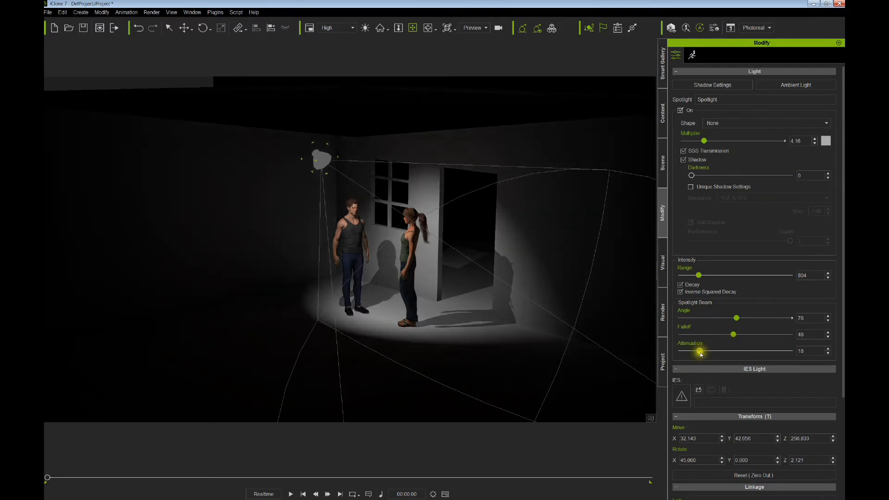
drag(708, 351, 679, 351)
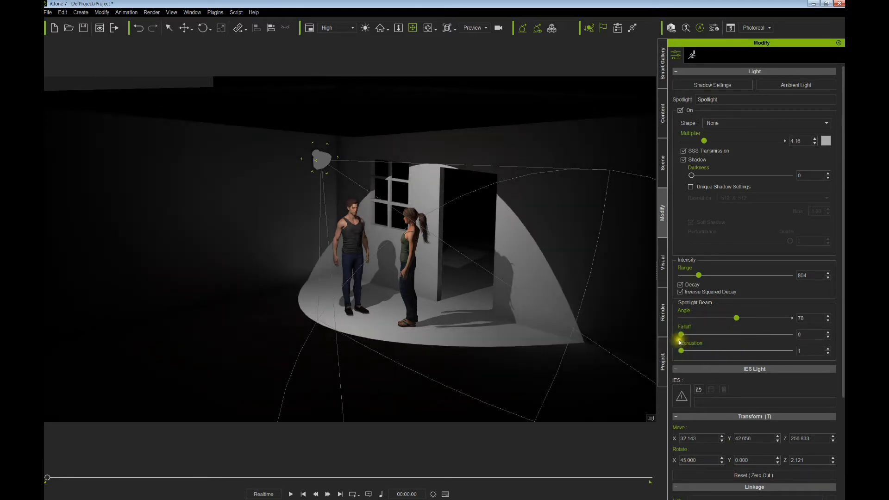
drag(737, 319, 729, 318)
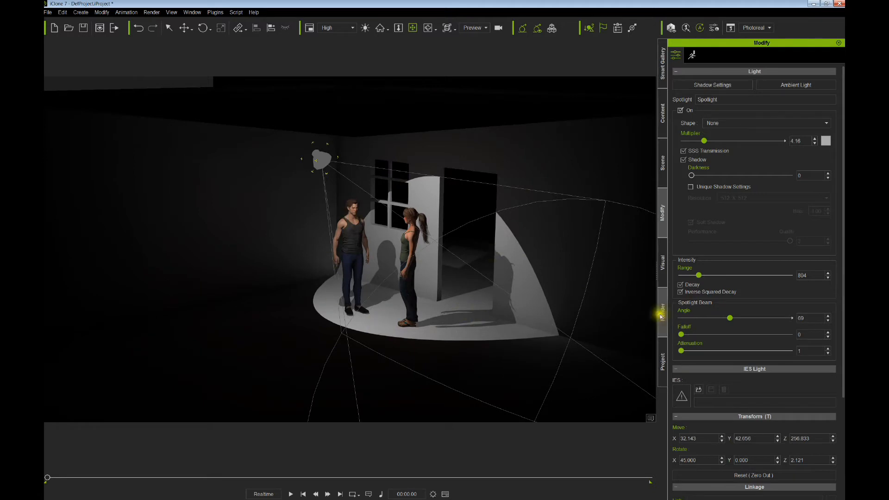
drag(685, 334, 726, 319)
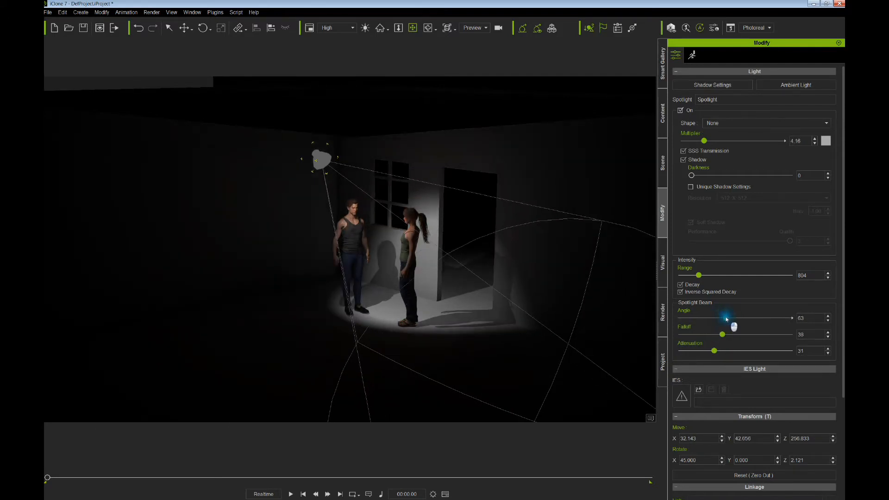
drag(318, 272, 367, 244)
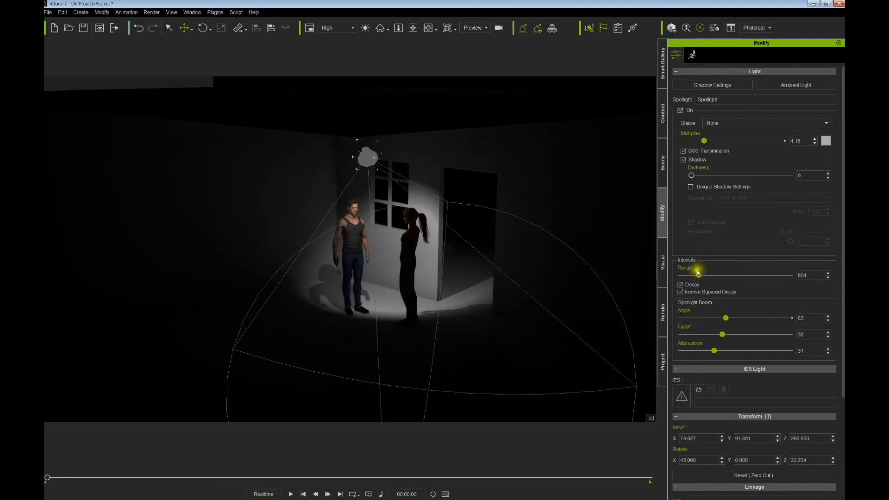
- Extend the spotlight range to 1272 and widen its cone to 77, recentring it over both characters
drag(697, 276, 710, 277)
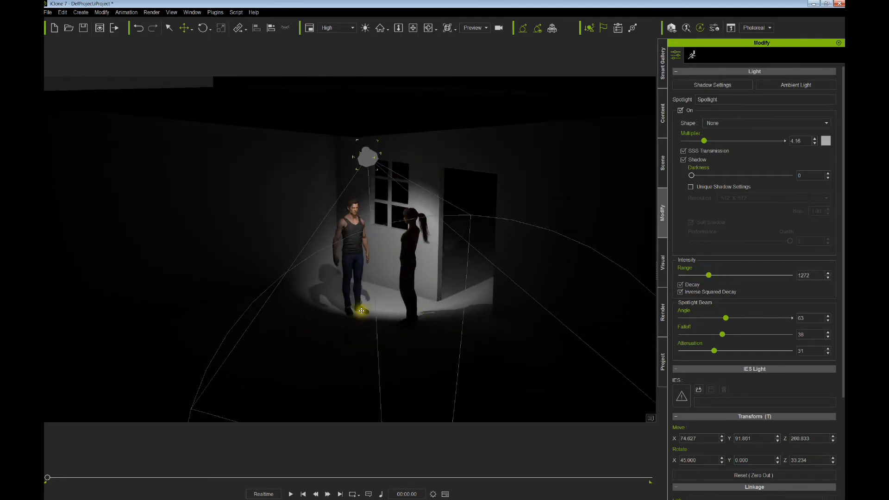
right_drag(359, 307, 369, 287)
drag(369, 288, 329, 295)
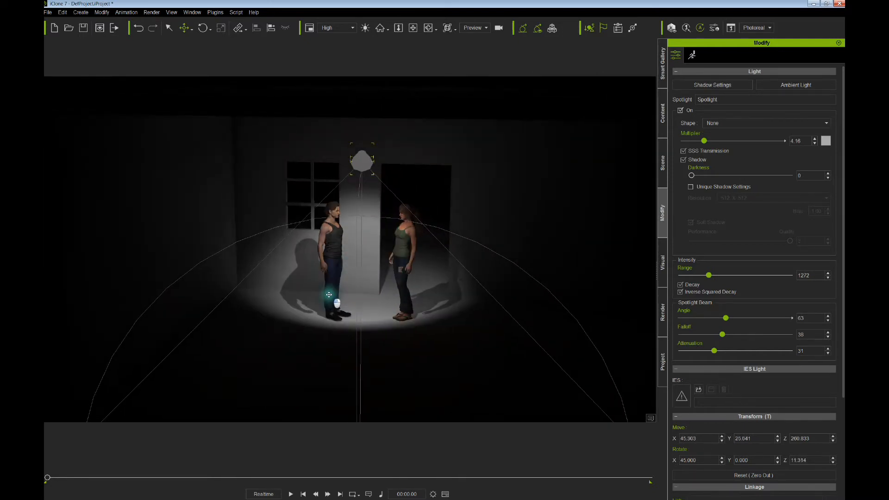
scroll(329, 294, up, 6)
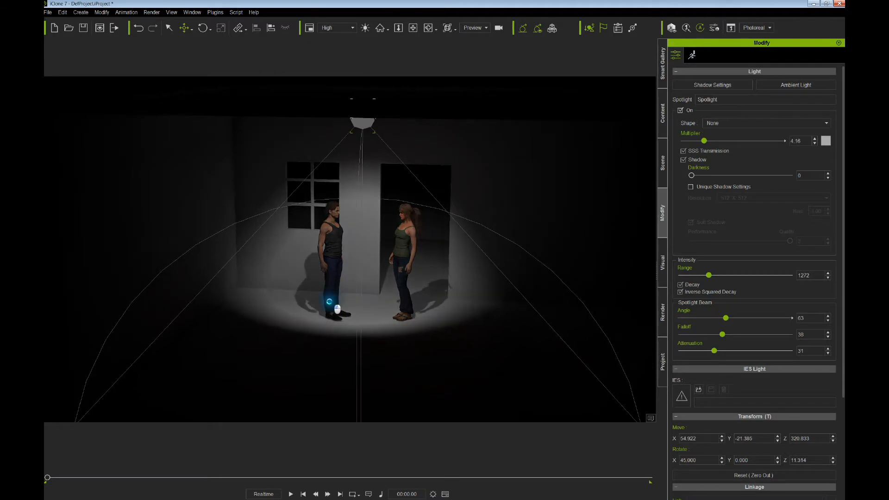
drag(723, 317, 736, 318)
drag(425, 278, 407, 307)
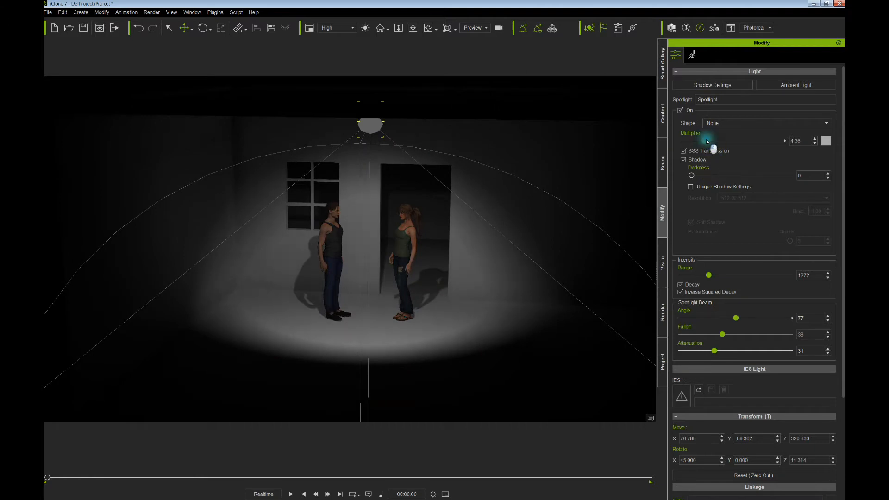
- Brighten the spotlight to a multiplier near 9, angle it right, and bring up Shadow Settings
drag(706, 139, 729, 138)
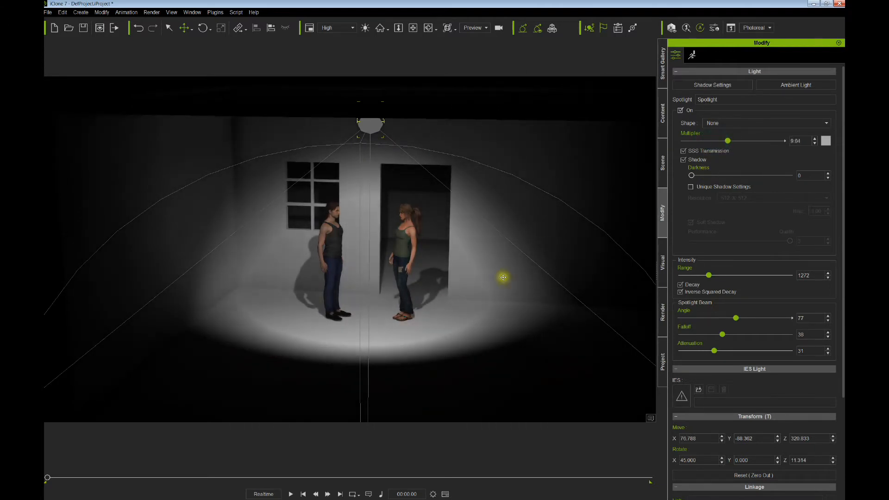
right_drag(436, 297, 440, 296)
drag(431, 299, 453, 301)
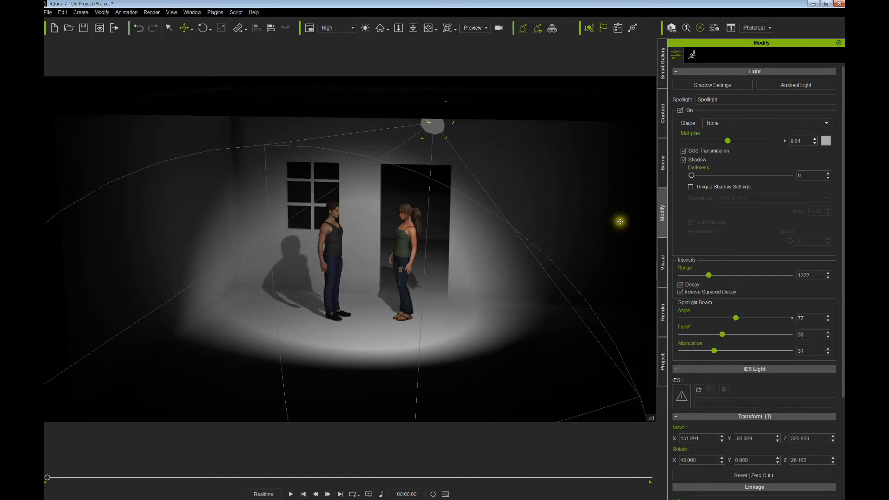
click(702, 86)
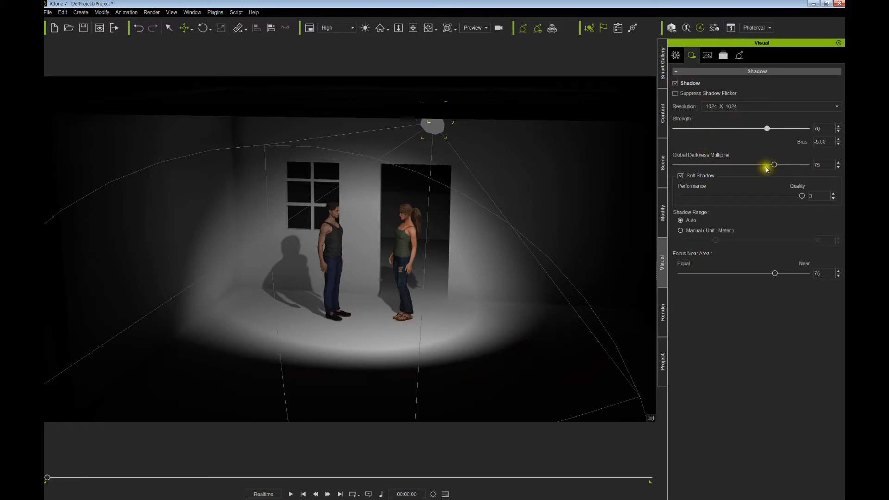
- Set shadow darkness multiplier 5, strength 96 and a manual shadow range of 49
drag(774, 165, 682, 165)
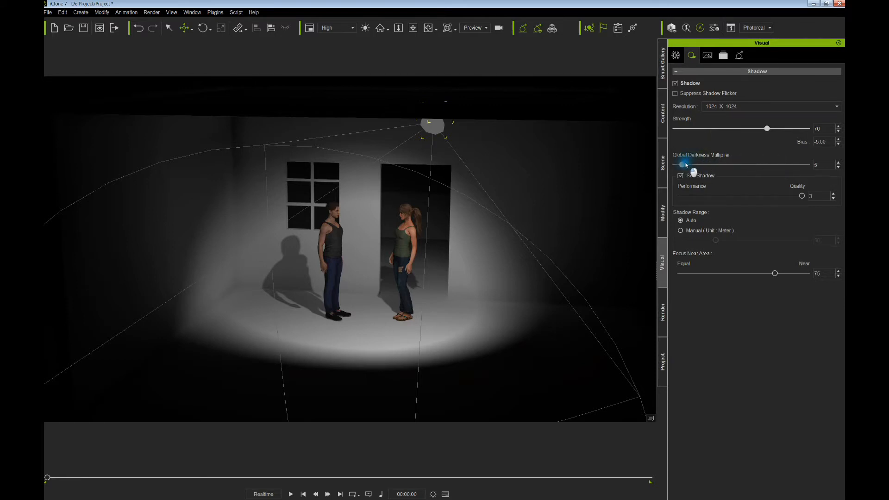
drag(762, 128, 802, 133)
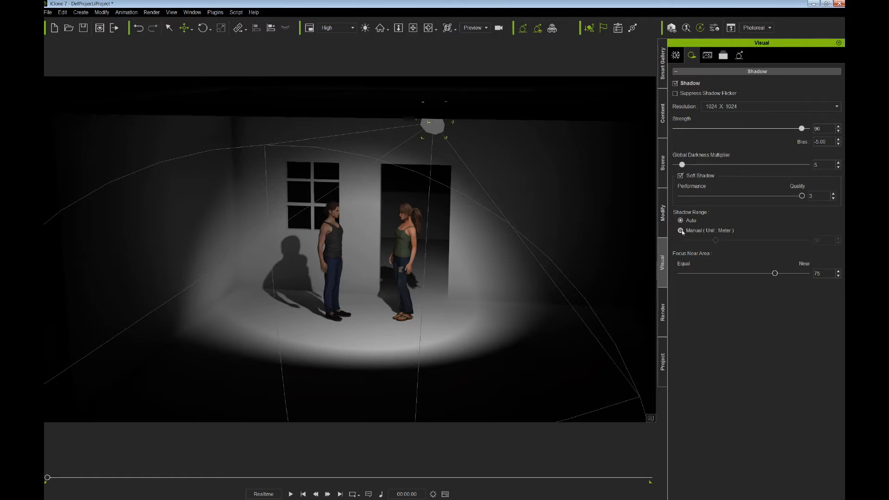
drag(715, 241, 696, 241)
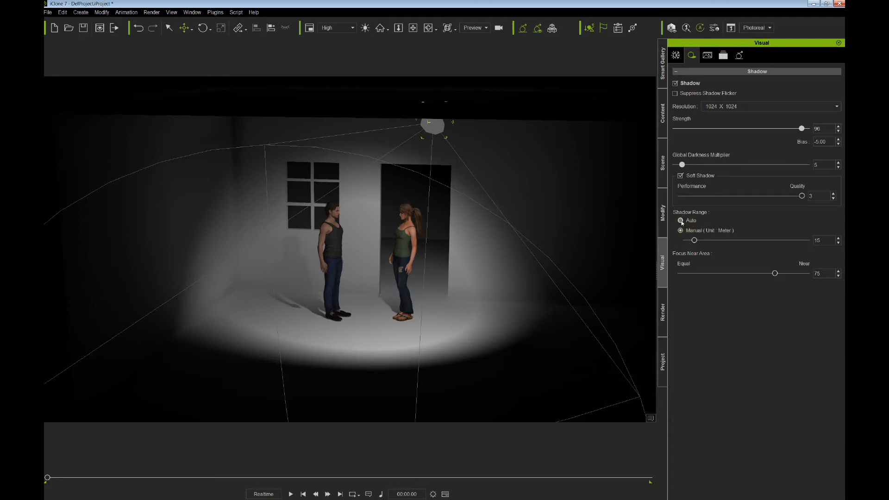
click(681, 221)
click(681, 231)
mouse_move(695, 241)
mouse_down()
mouse_move(778, 241)
mouse_move(684, 241)
mouse_move(712, 241)
mouse_up()
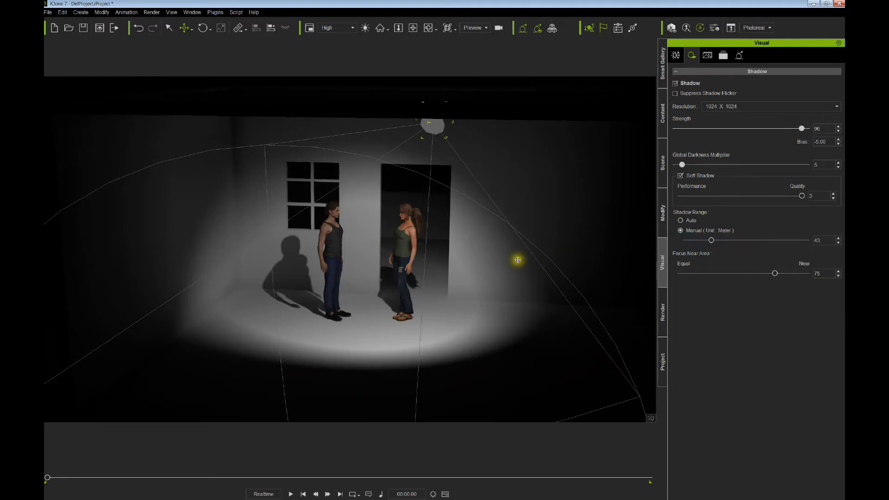
mouse_move(711, 241)
mouse_down()
mouse_move(685, 240)
mouse_move(715, 241)
mouse_up()
right_drag(456, 281, 419, 278)
middle_drag(419, 271, 403, 286)
right_drag(404, 286, 403, 262)
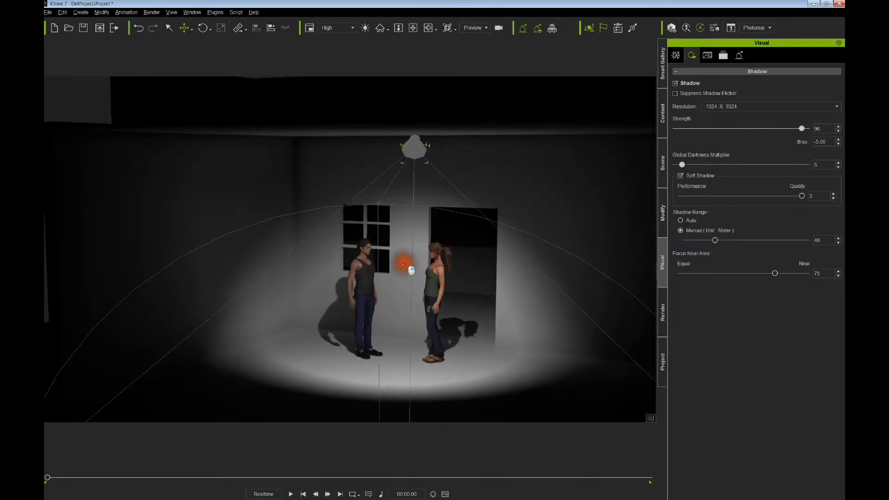
middle_drag(403, 261, 395, 253)
right_drag(395, 253, 402, 250)
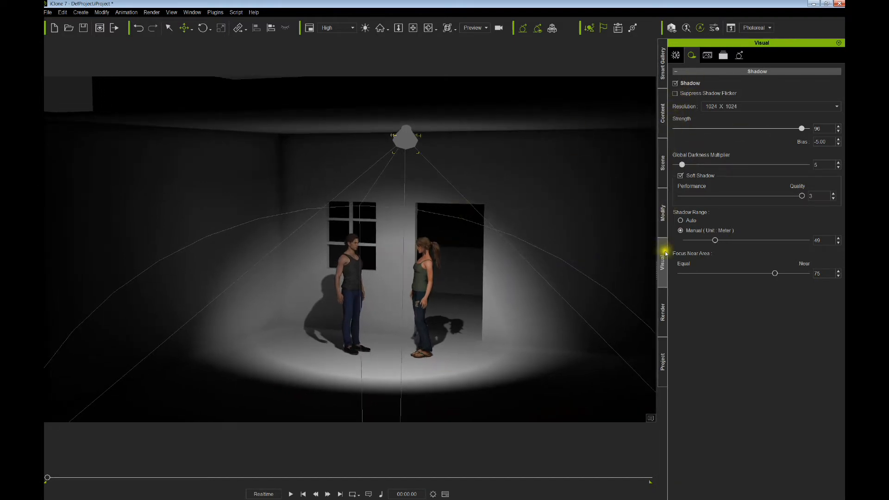
- Colour the spotlight a muted warm tan (#a38570)
click(663, 213)
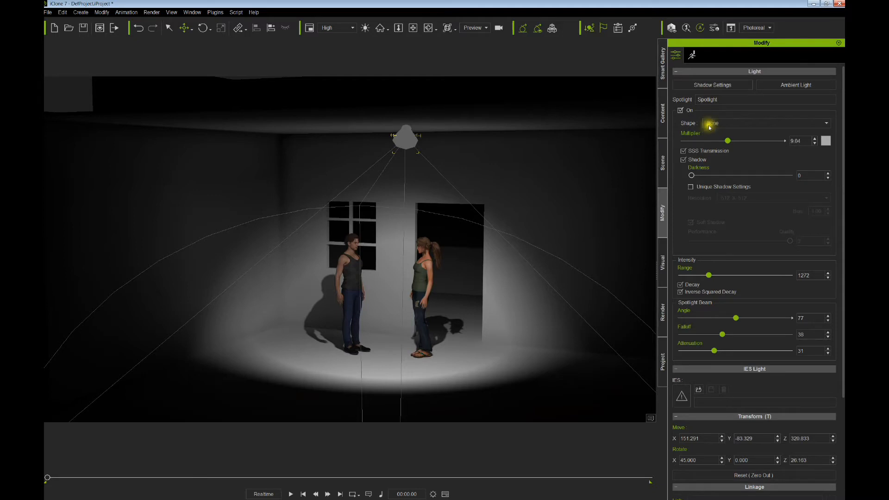
click(826, 140)
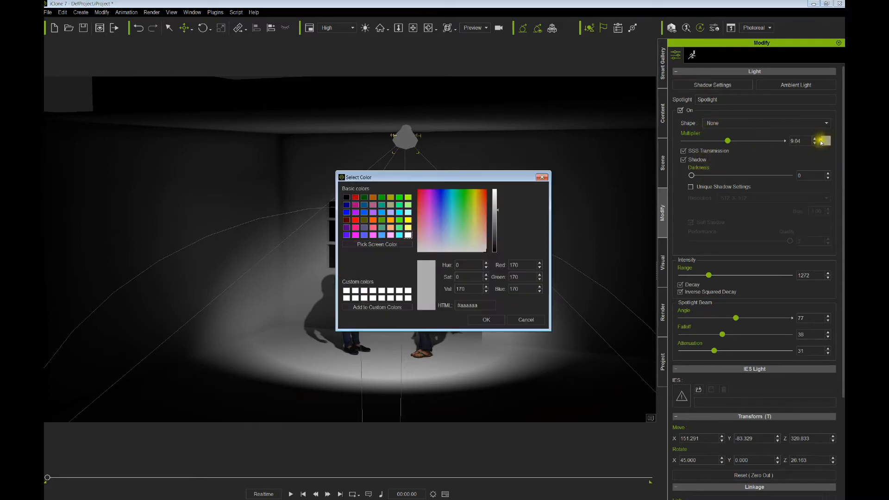
click(480, 221)
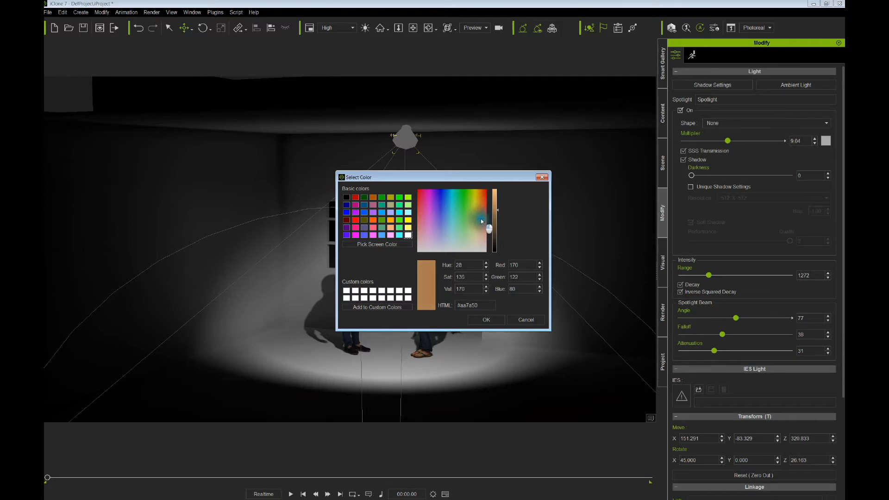
click(486, 319)
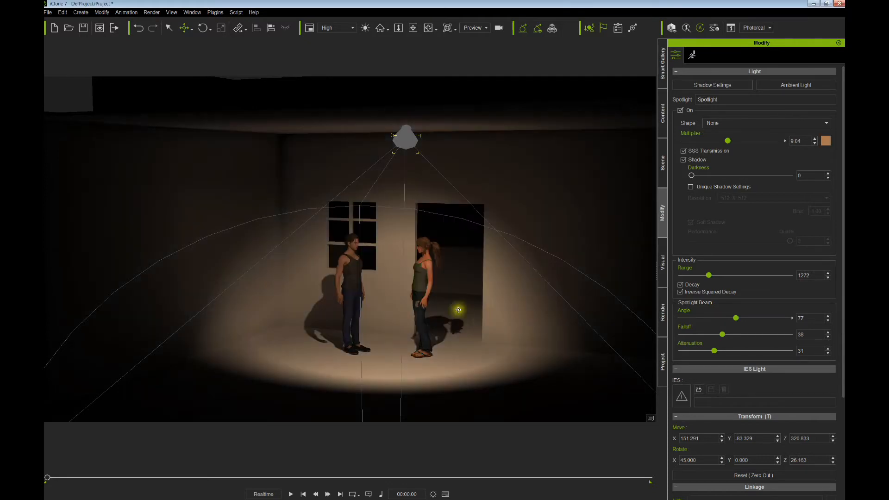
click(826, 141)
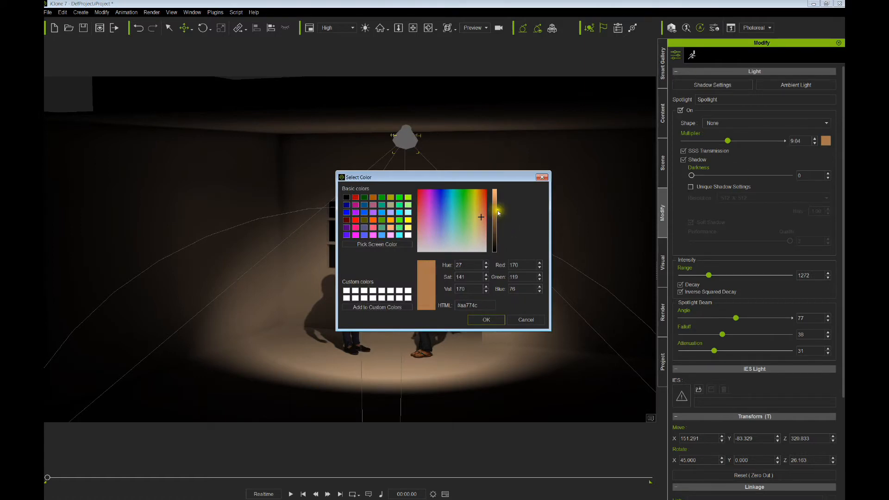
click(497, 213)
drag(481, 215, 482, 232)
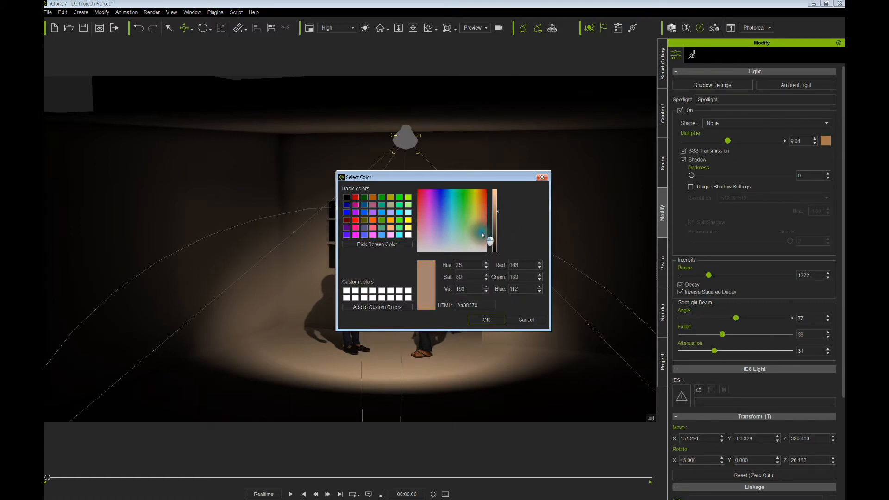
click(486, 319)
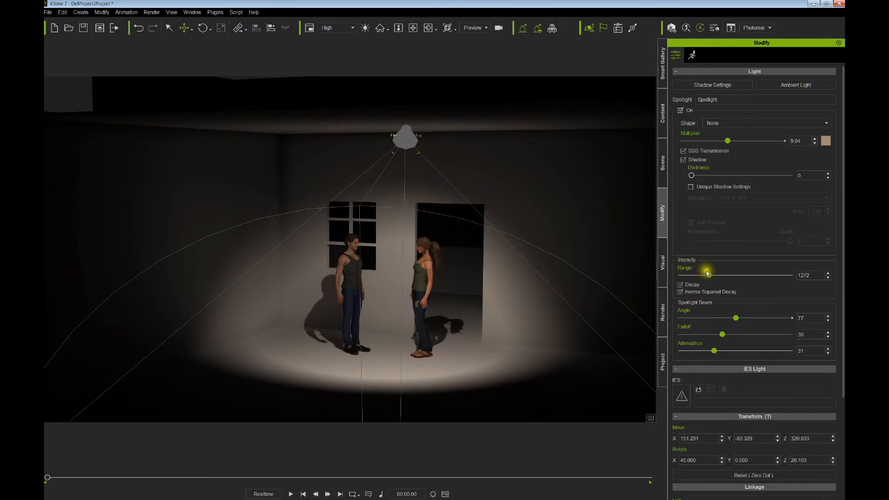
- Set range 994 with inverse squared decay on and multiplier 13.47, then show Shadow Settings
drag(709, 276, 703, 274)
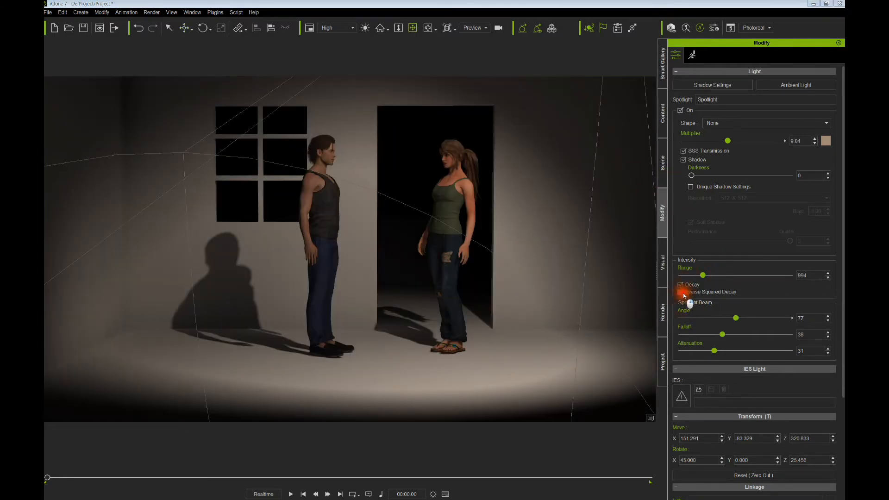
click(681, 292)
mouse_move(728, 140)
mouse_down()
mouse_move(766, 141)
mouse_move(711, 144)
mouse_up()
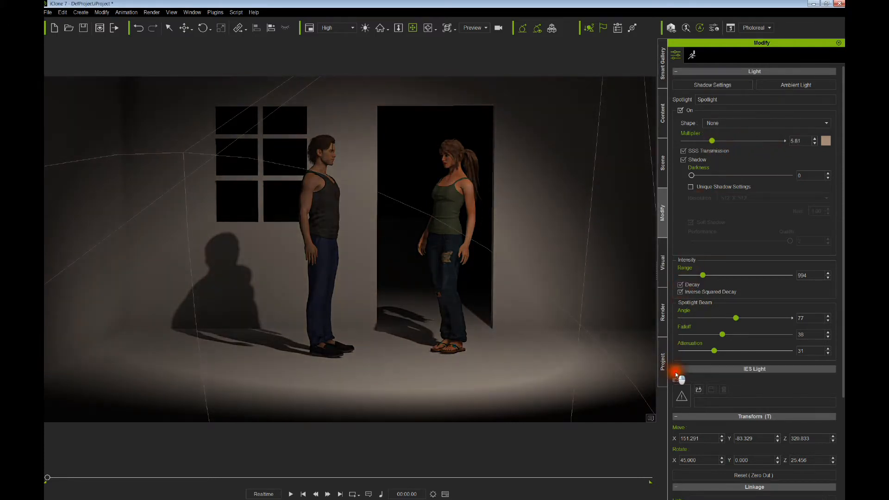
click(680, 292)
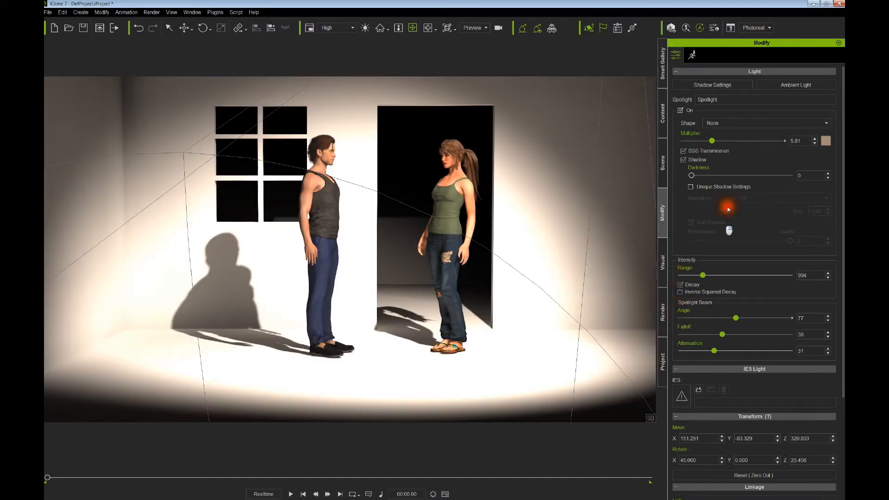
mouse_move(717, 142)
mouse_down()
mouse_move(727, 140)
mouse_move(700, 138)
mouse_move(772, 141)
mouse_move(690, 146)
mouse_move(707, 142)
mouse_up()
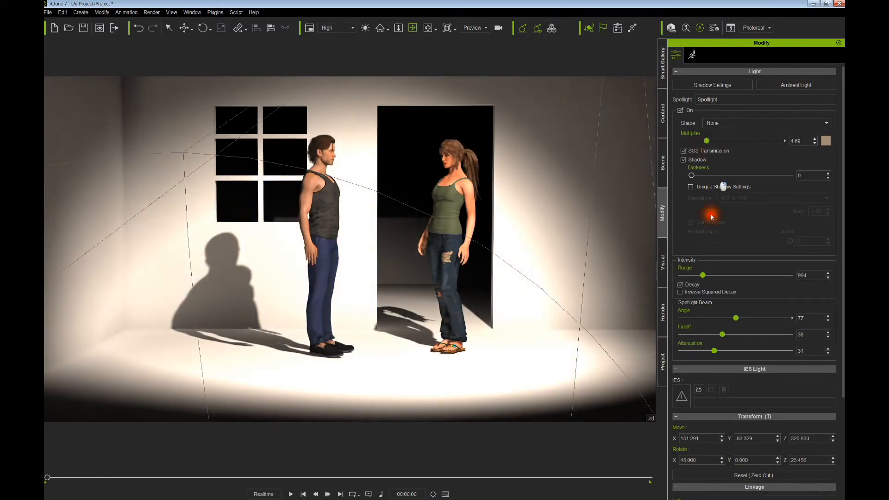
click(680, 293)
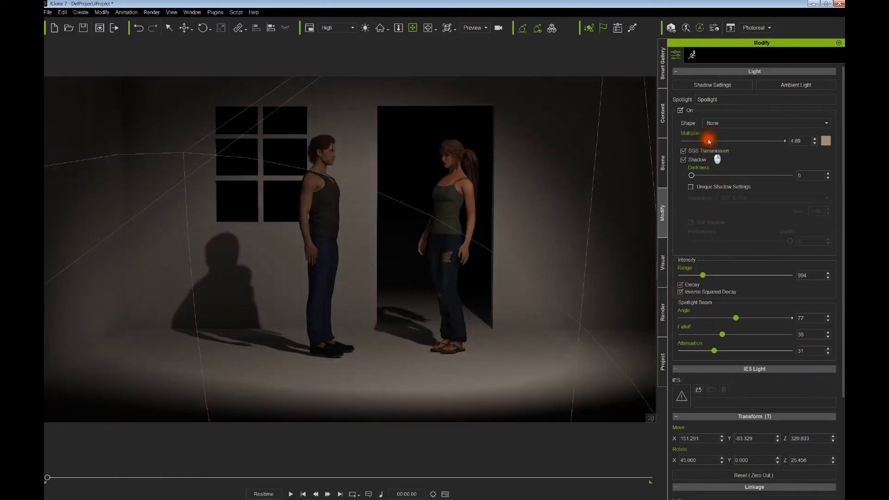
drag(708, 142, 749, 144)
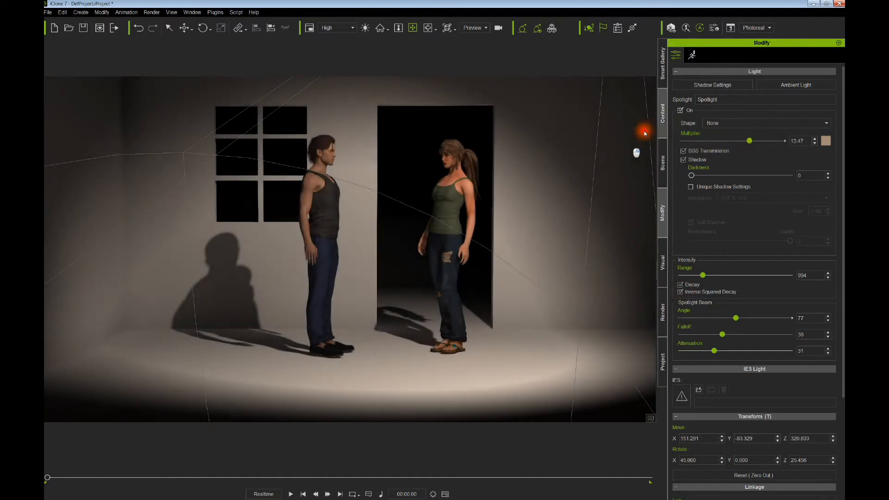
click(717, 85)
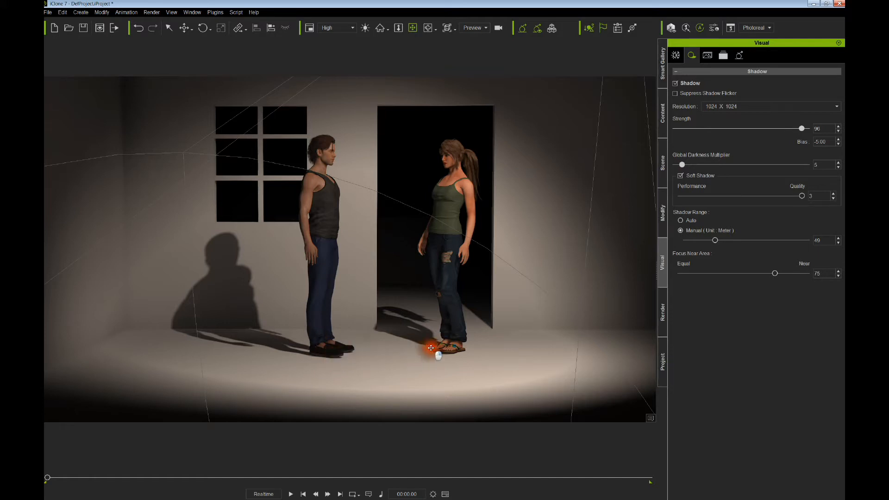
- Lower the shadow bias to -5.00 and return to the spotlight's light settings
click(837, 140)
click(837, 140)
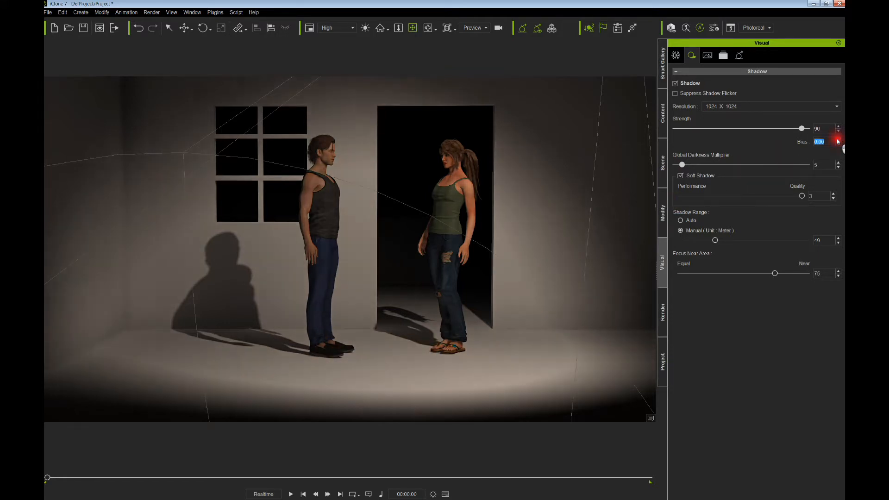
click(838, 144)
click(838, 144)
click(838, 144)
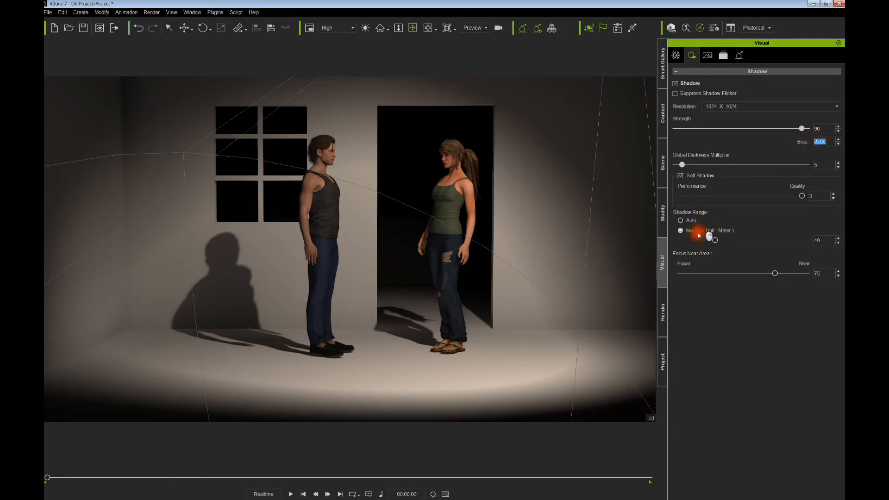
right_drag(513, 243, 377, 294)
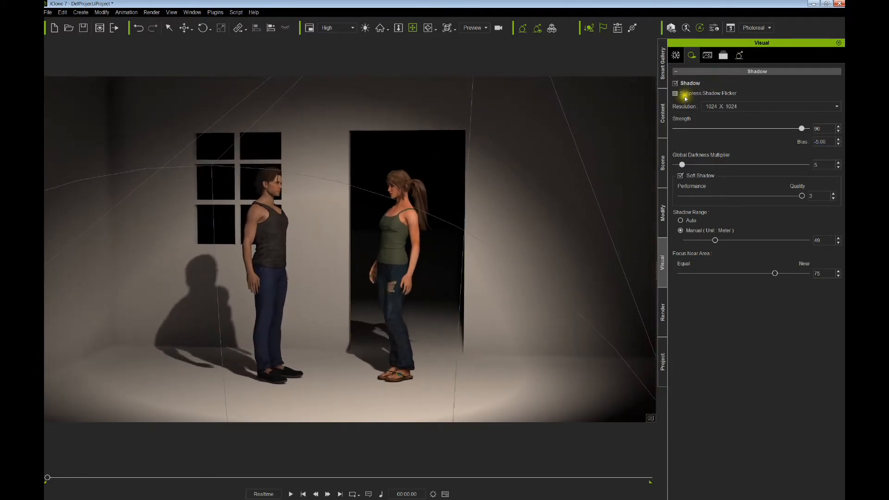
click(663, 212)
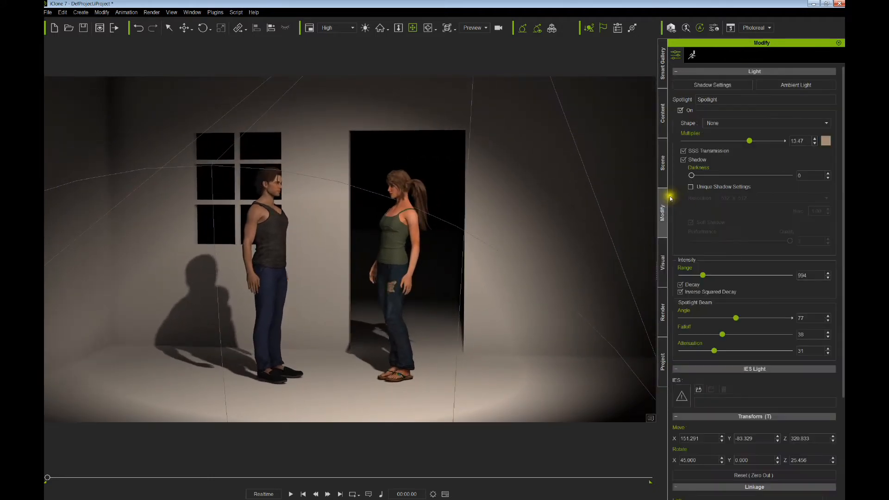
- Set the ambient light colour to dark navy blue (#17214a)
click(782, 86)
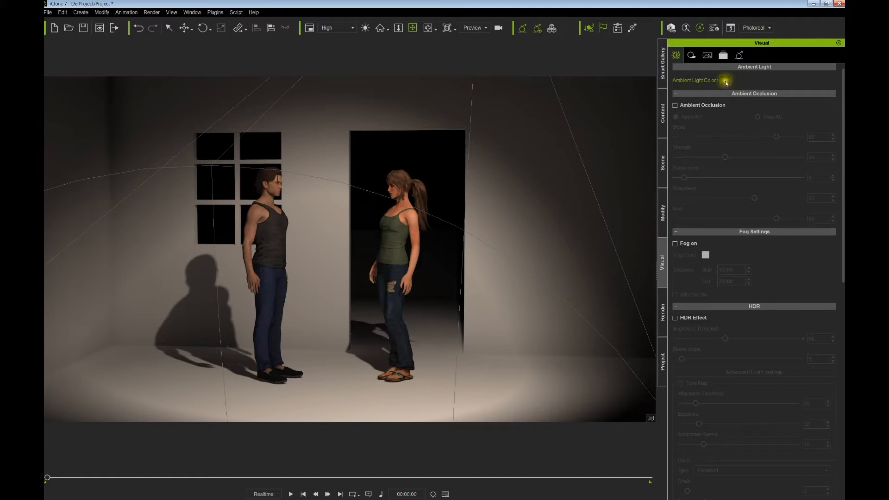
click(725, 81)
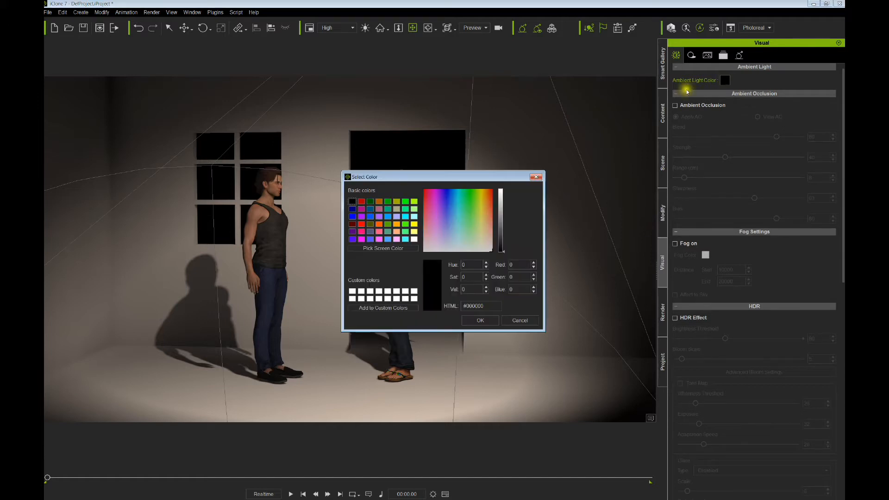
click(448, 209)
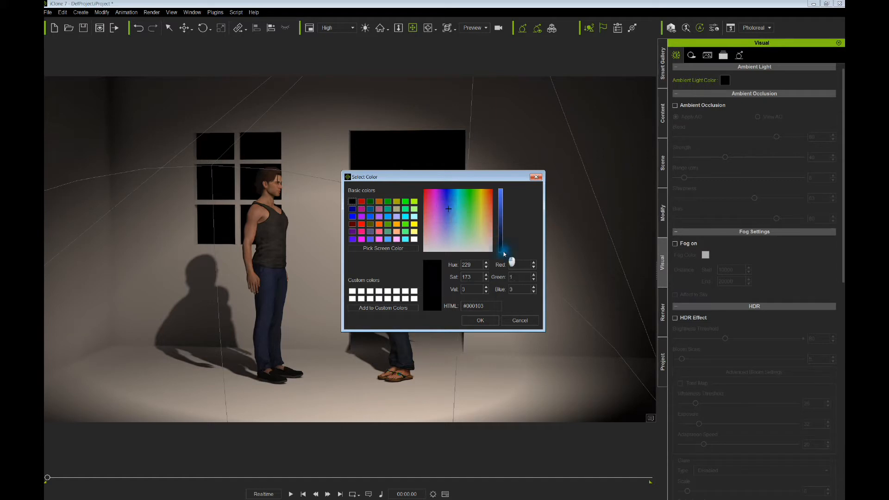
drag(505, 254, 504, 238)
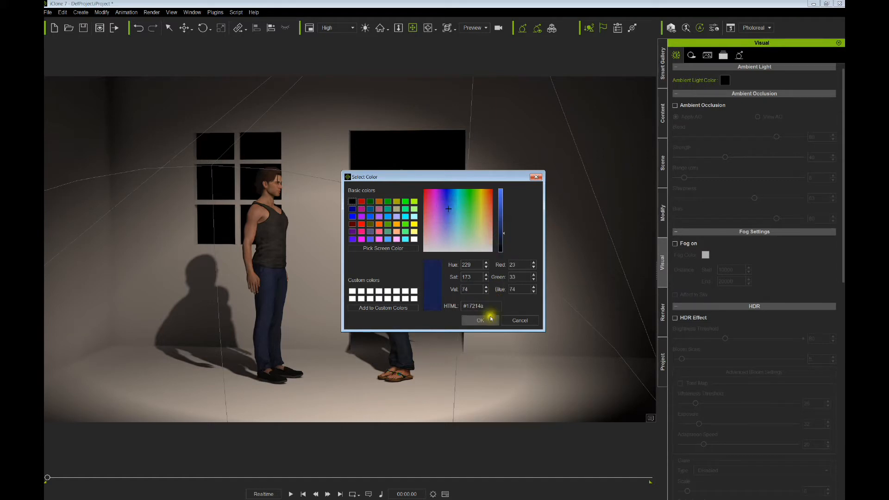
click(491, 321)
click(740, 55)
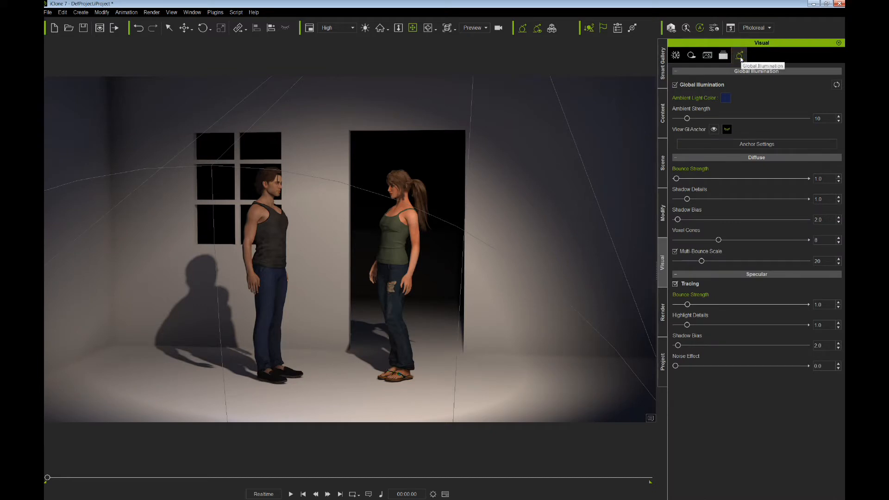
- Raise the global illumination ambient strength to brighten the room, checking the left wall
drag(685, 118, 711, 116)
scroll(519, 196, down, 4)
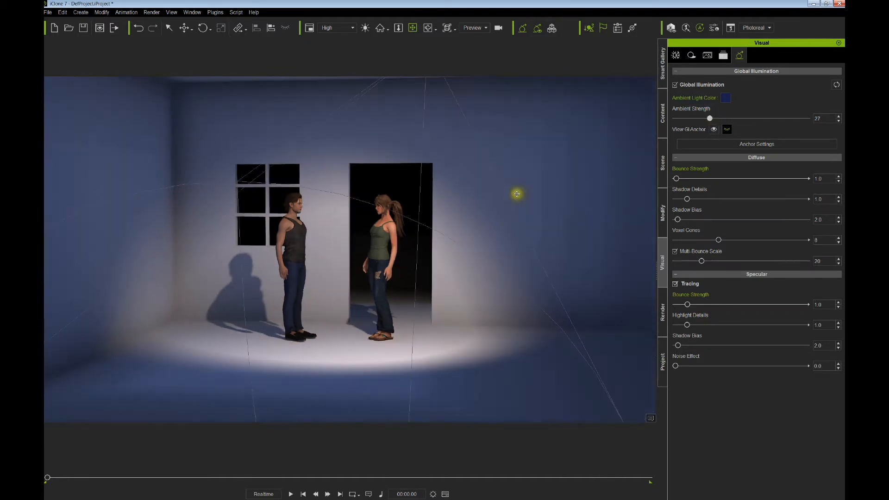
right_drag(520, 194, 494, 223)
middle_drag(494, 223, 475, 220)
mouse_move(709, 118)
mouse_down()
mouse_move(788, 120)
mouse_move(678, 124)
mouse_move(716, 114)
mouse_up()
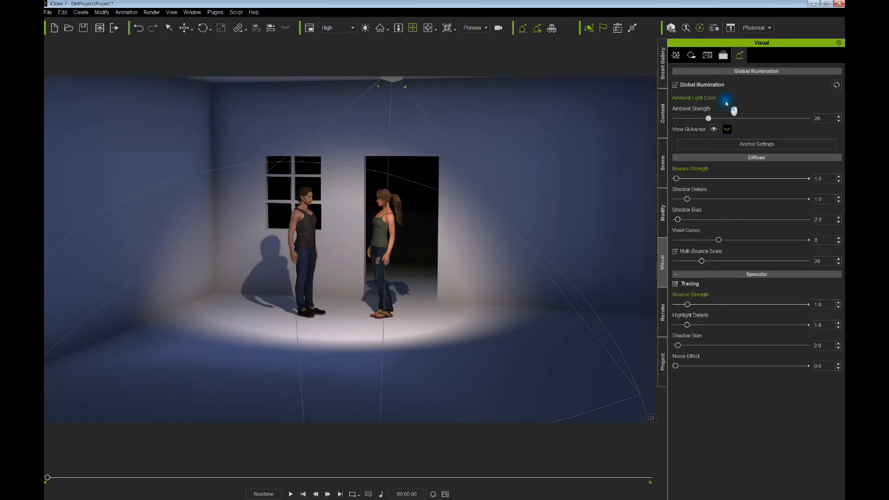
- Switch the GI ambient colour to a muted brown and drop ambient strength to 1
click(726, 100)
click(486, 233)
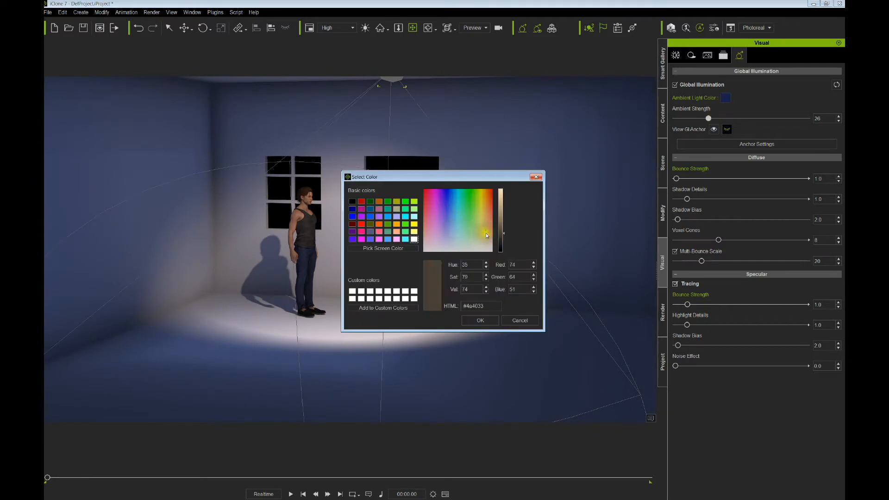
click(488, 236)
click(480, 320)
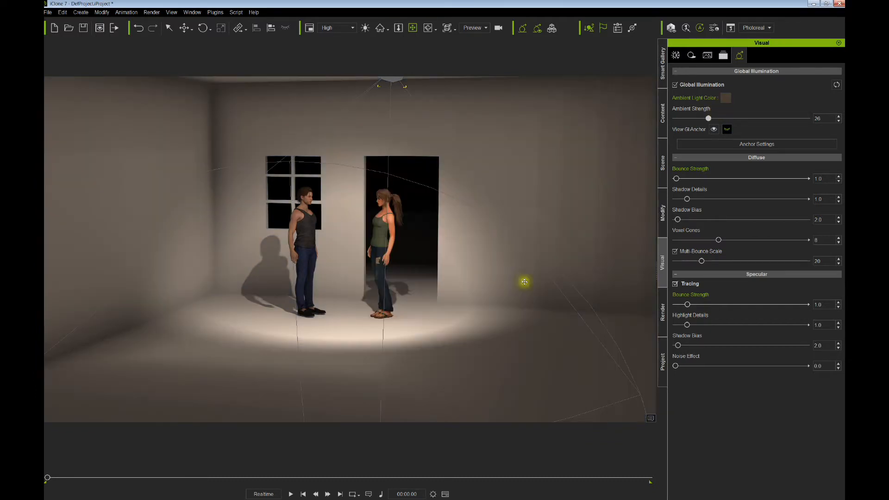
drag(708, 118, 676, 121)
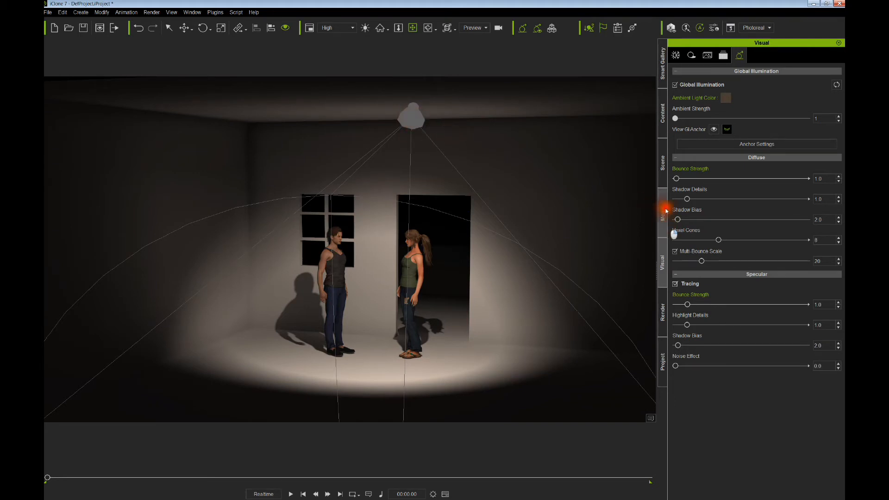
- Enable ambient occlusion and adjust its range, sharpness 49 and bias 62
click(676, 55)
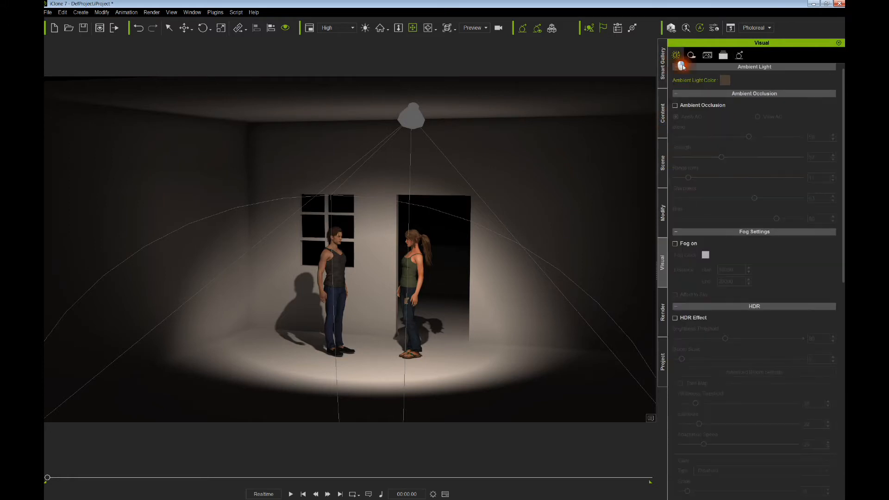
click(676, 106)
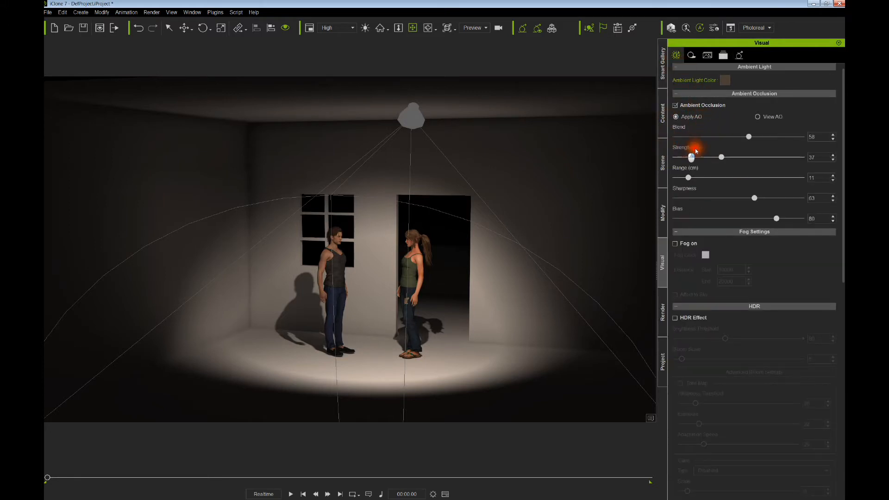
drag(690, 177, 723, 178)
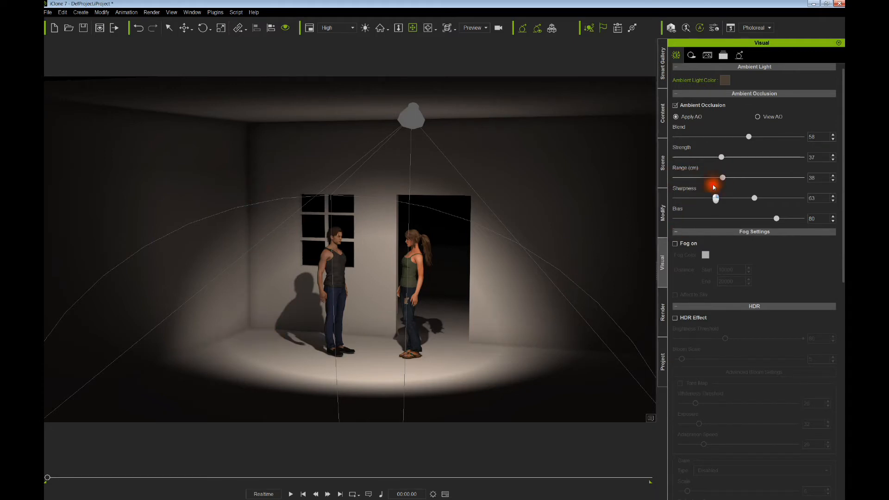
mouse_move(723, 176)
mouse_down()
mouse_move(704, 178)
mouse_move(760, 178)
mouse_move(735, 157)
mouse_move(718, 158)
mouse_move(743, 157)
mouse_move(695, 136)
mouse_move(774, 136)
mouse_move(751, 137)
mouse_up()
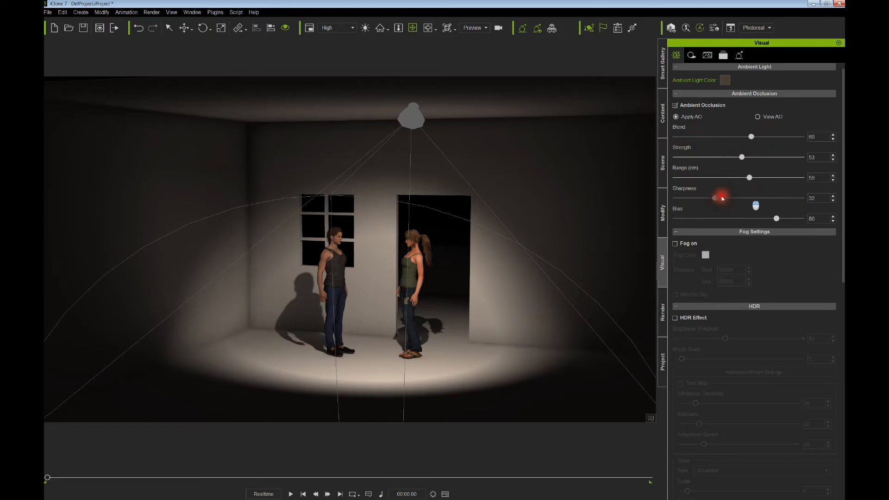
drag(738, 198, 736, 198)
drag(776, 219, 754, 218)
- Preview the AO pass, raise blend to 67, then re-apply AO with strength 20 and range 38
scroll(427, 308, up, 3)
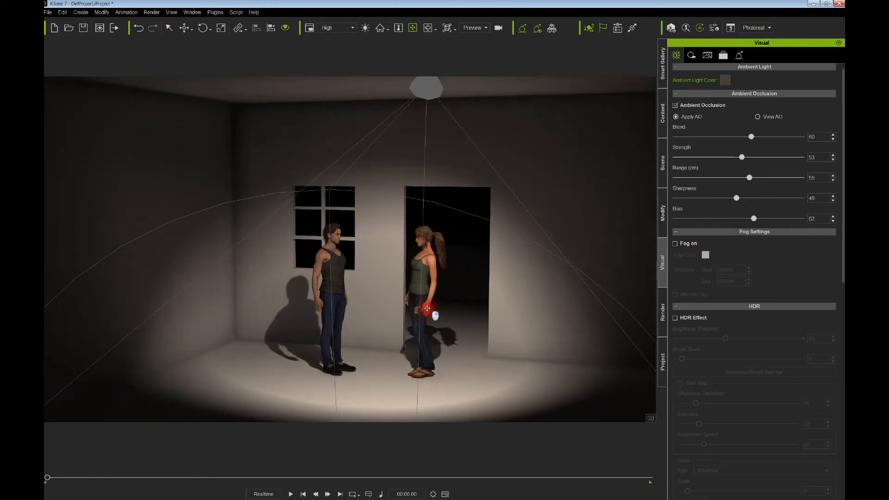
right_drag(449, 311, 422, 307)
drag(421, 306, 413, 295)
right_drag(412, 296, 378, 308)
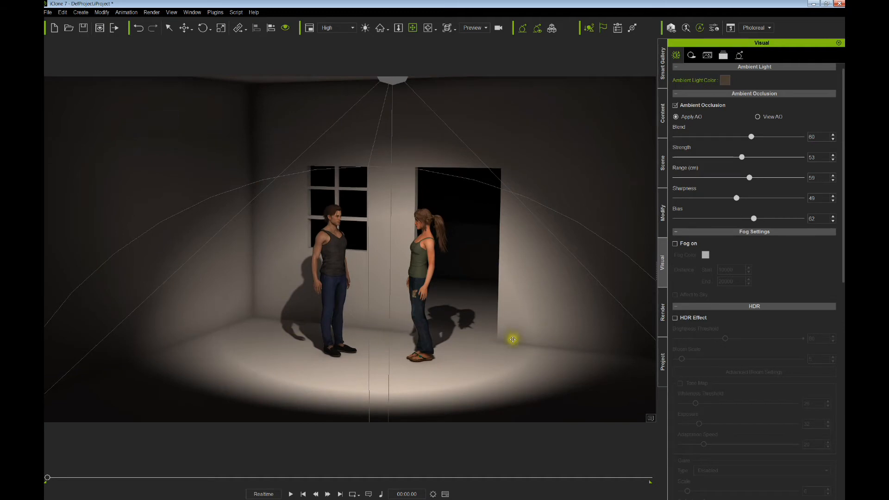
click(757, 118)
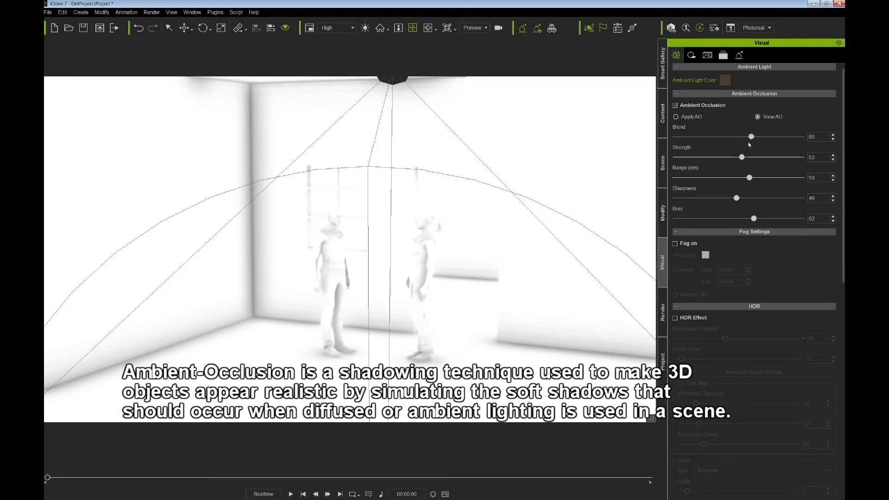
mouse_move(751, 138)
mouse_down()
mouse_move(760, 138)
mouse_move(764, 156)
mouse_move(741, 158)
mouse_up()
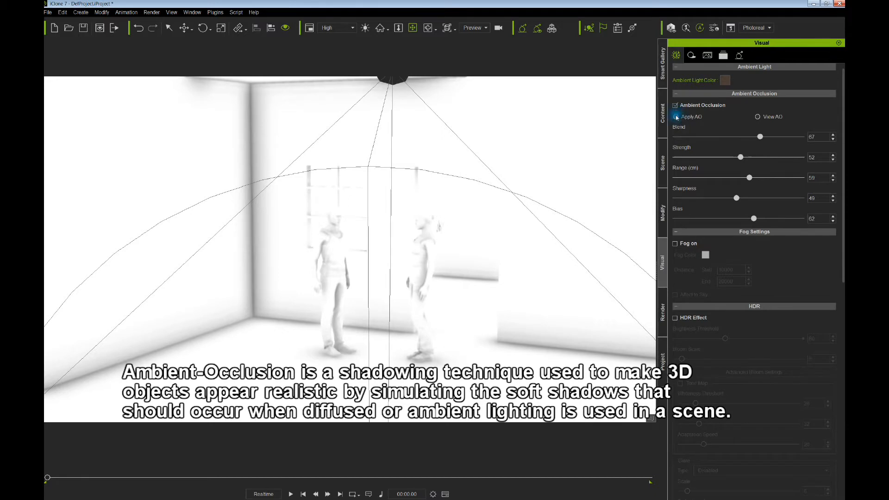
click(676, 117)
mouse_move(748, 180)
mouse_down()
mouse_move(694, 179)
mouse_move(764, 180)
mouse_move(713, 186)
mouse_move(723, 180)
mouse_move(699, 161)
mouse_up()
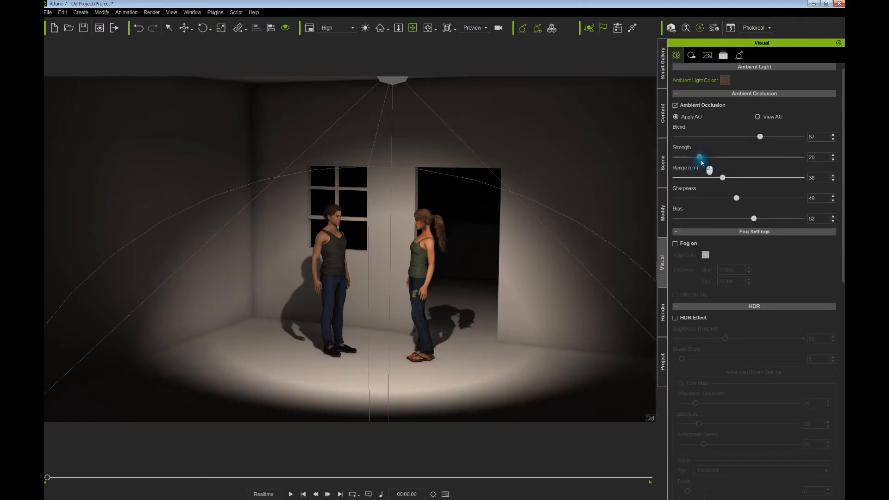
- Orbit around the room to inspect the occlusion on both characters and the spotlight
drag(475, 261, 420, 246)
right_drag(420, 246, 421, 276)
scroll(400, 259, up, 2)
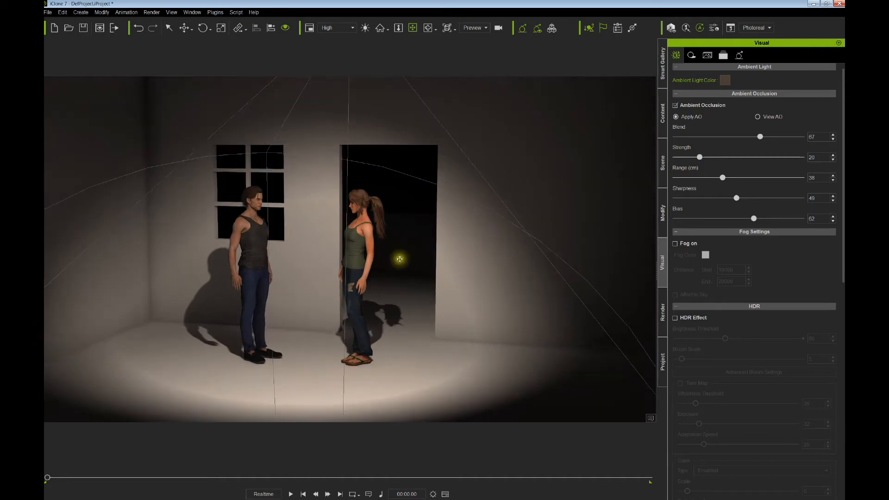
drag(421, 276, 495, 276)
right_drag(495, 275, 436, 288)
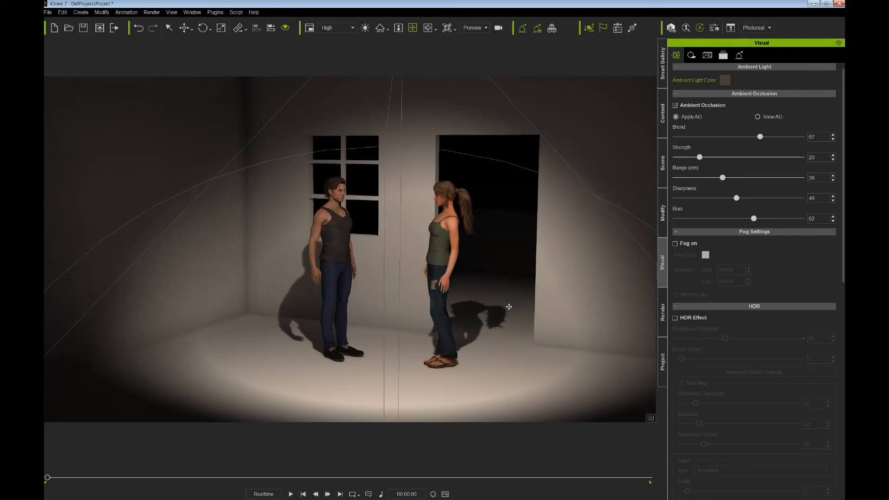
drag(509, 306, 497, 308)
mouse_move(497, 309)
right_down()
mouse_move(505, 302)
mouse_move(496, 298)
right_up()
drag(496, 298, 497, 288)
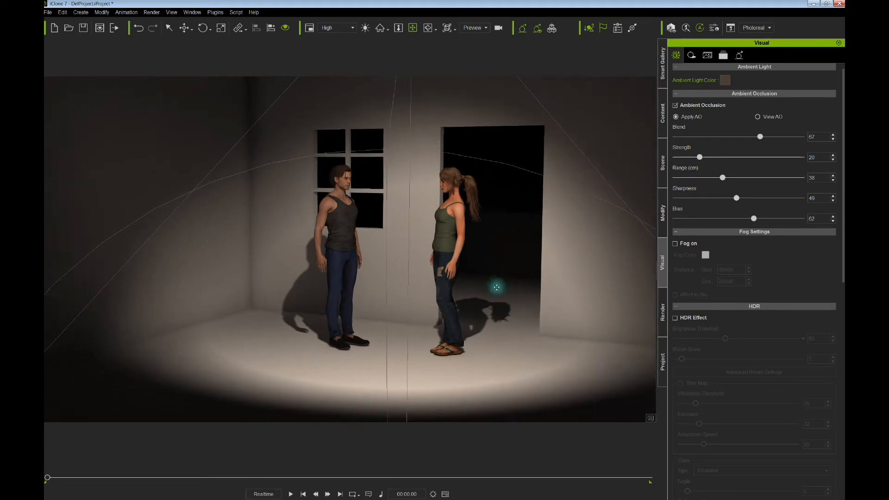
right_drag(496, 288, 482, 302)
drag(482, 302, 460, 301)
right_drag(460, 301, 445, 311)
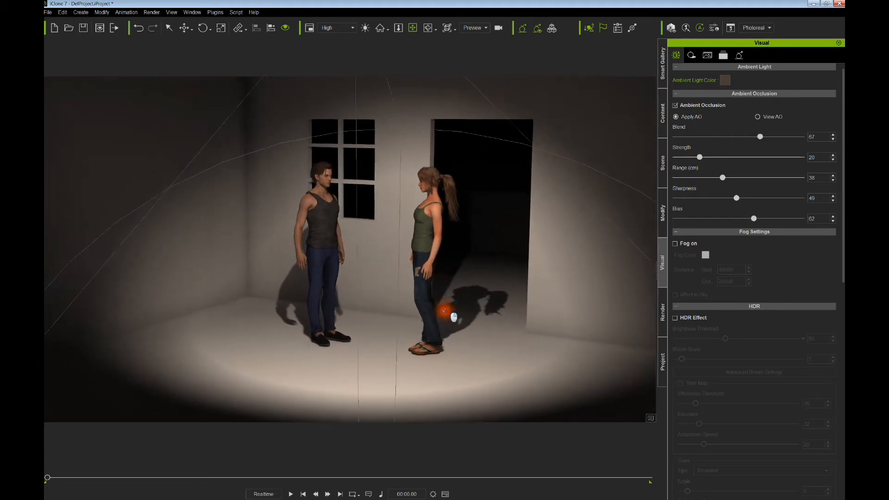
drag(444, 311, 454, 310)
right_drag(454, 310, 438, 294)
scroll(448, 314, down, 1)
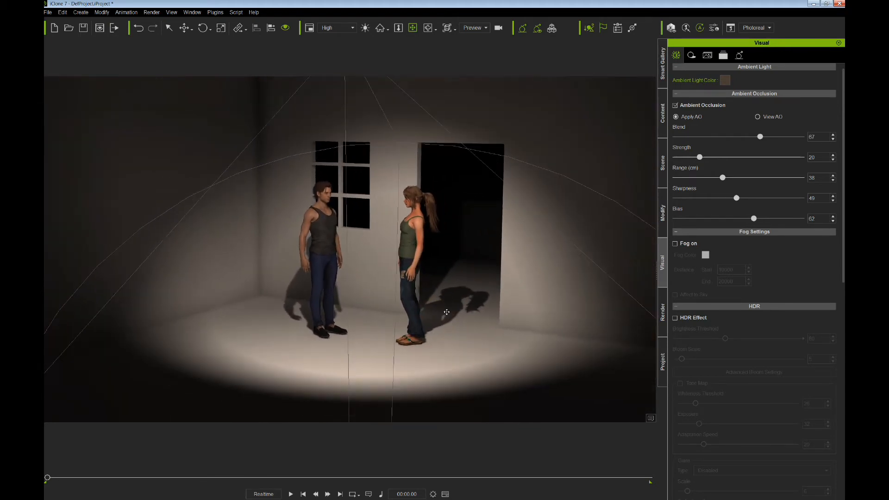
scroll(447, 312, down, 1)
drag(389, 179, 402, 216)
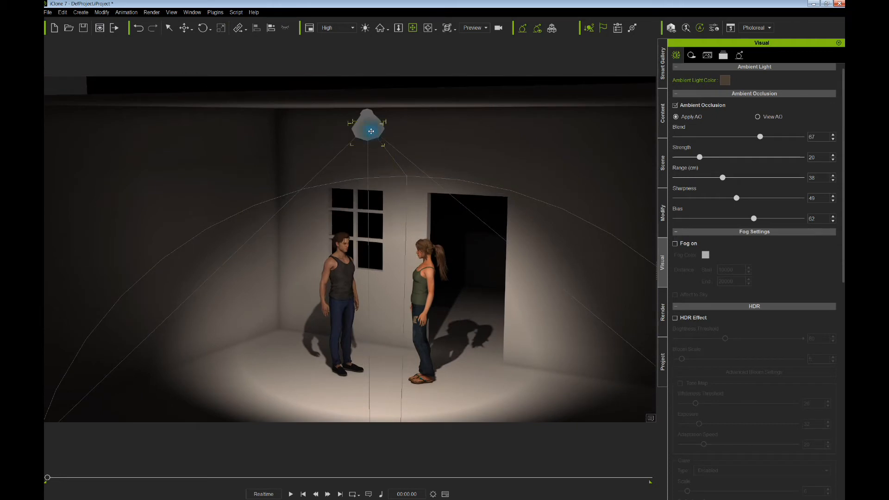
- Move the spotlight behind the wall so it shines through the window onto the floor
drag(366, 164, 363, 134)
right_drag(369, 143, 314, 155)
drag(320, 130, 335, 172)
right_drag(334, 173, 344, 179)
drag(344, 180, 329, 171)
middle_drag(329, 171, 301, 150)
right_drag(314, 174, 319, 149)
middle_drag(323, 162, 306, 193)
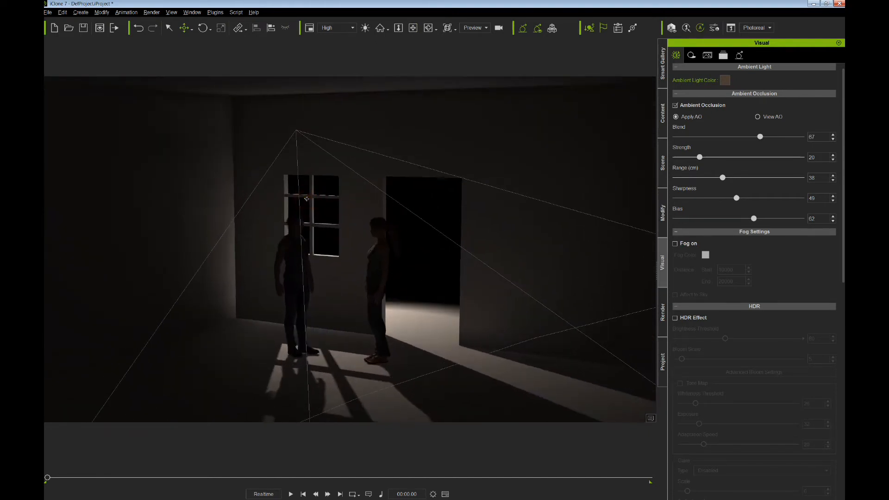
drag(306, 192, 309, 178)
right_drag(309, 178, 263, 222)
- Rotate the spotlight to a new angle, then frame the figures against the window
middle_drag(273, 196, 335, 265)
right_drag(336, 265, 361, 243)
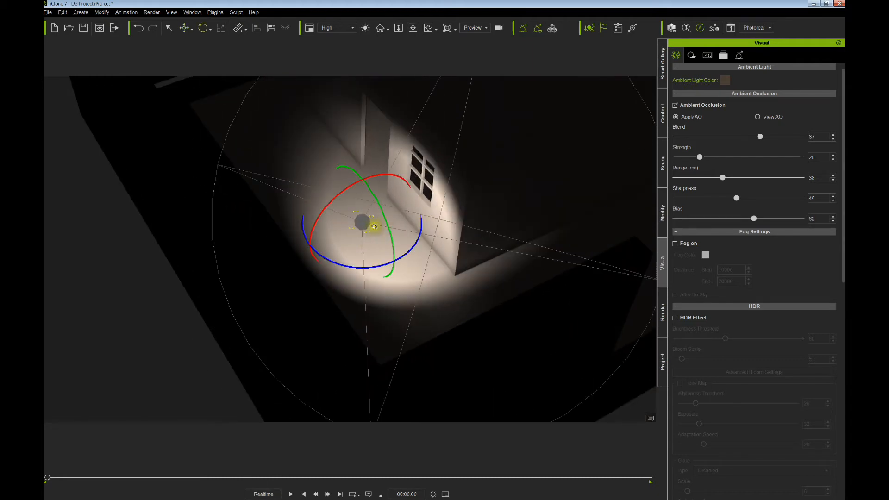
drag(342, 235, 348, 247)
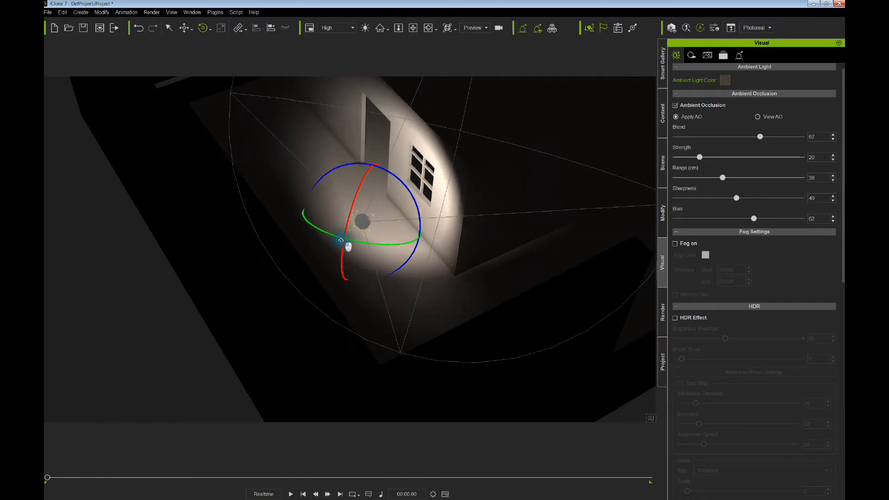
right_drag(411, 253, 435, 233)
middle_drag(436, 233, 401, 234)
right_drag(401, 234, 300, 224)
middle_drag(300, 224, 131, 124)
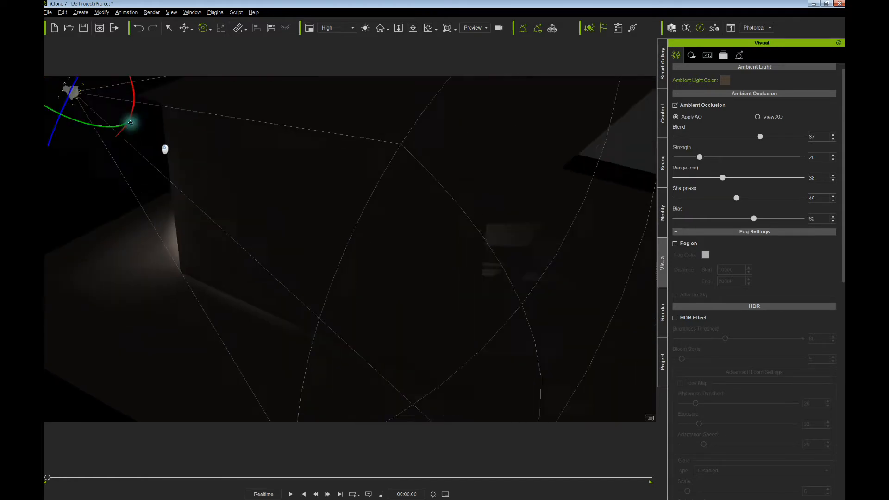
right_drag(131, 123, 265, 121)
middle_drag(266, 121, 317, 179)
mouse_move(317, 179)
right_down()
mouse_move(331, 199)
mouse_move(319, 162)
right_up()
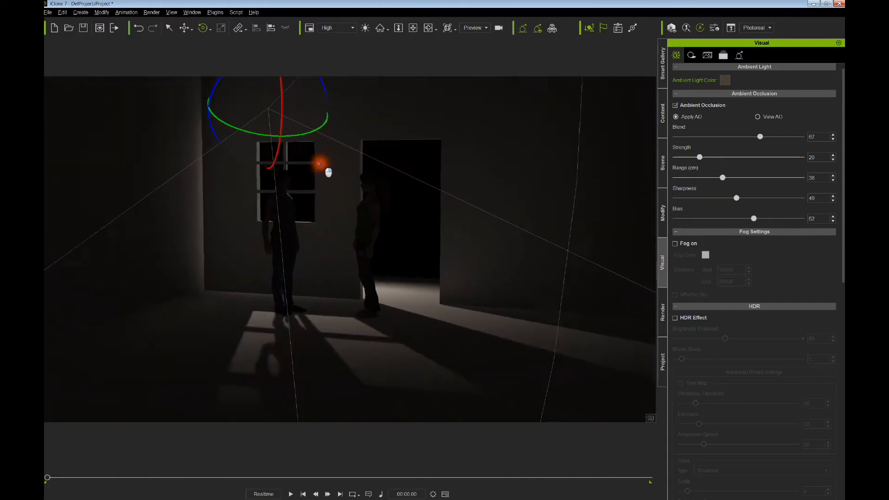
middle_drag(319, 163, 324, 193)
mouse_move(341, 218)
right_down()
mouse_move(349, 224)
mouse_move(343, 220)
right_up()
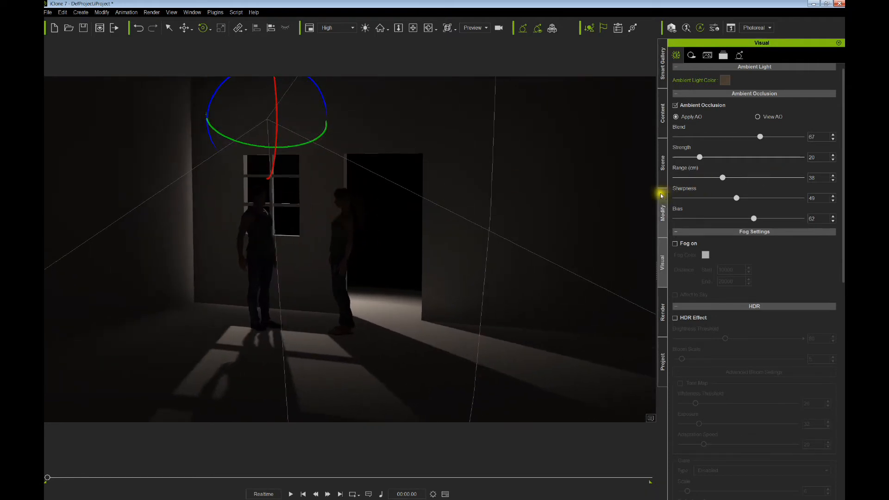
- Disable inverse squared decay and set the spotlight multiplier to 3.50 and range to 1374
click(662, 214)
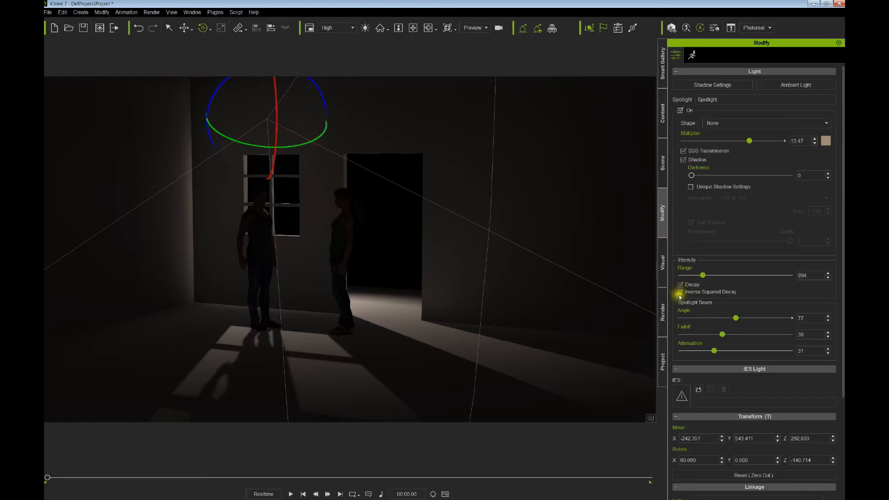
drag(703, 276, 717, 276)
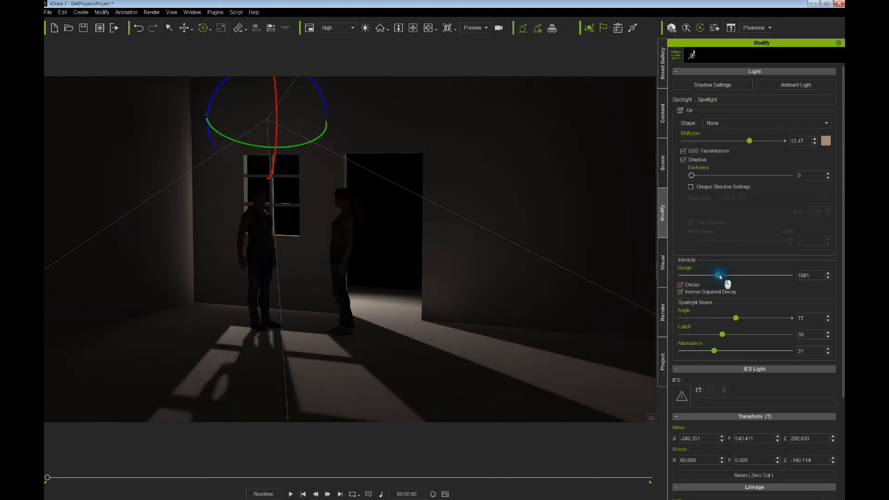
scroll(442, 271, down, 6)
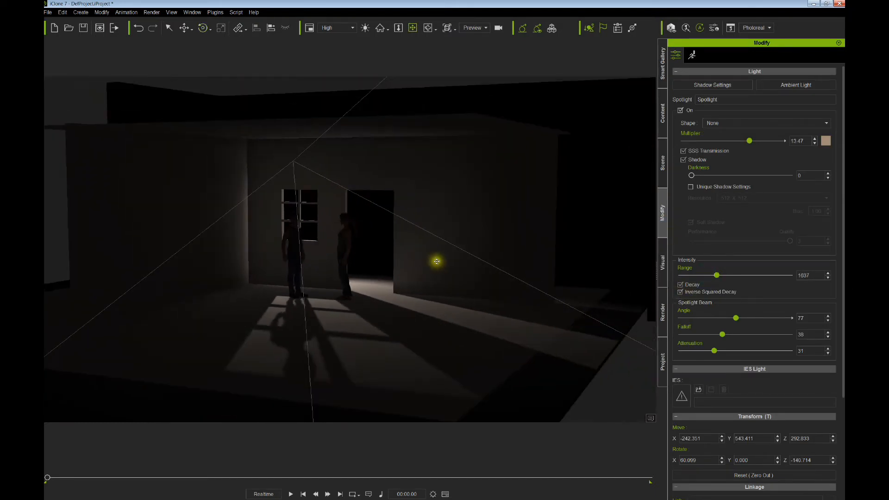
middle_drag(437, 260, 402, 223)
mouse_move(718, 275)
mouse_down()
mouse_move(699, 272)
mouse_move(718, 275)
mouse_up()
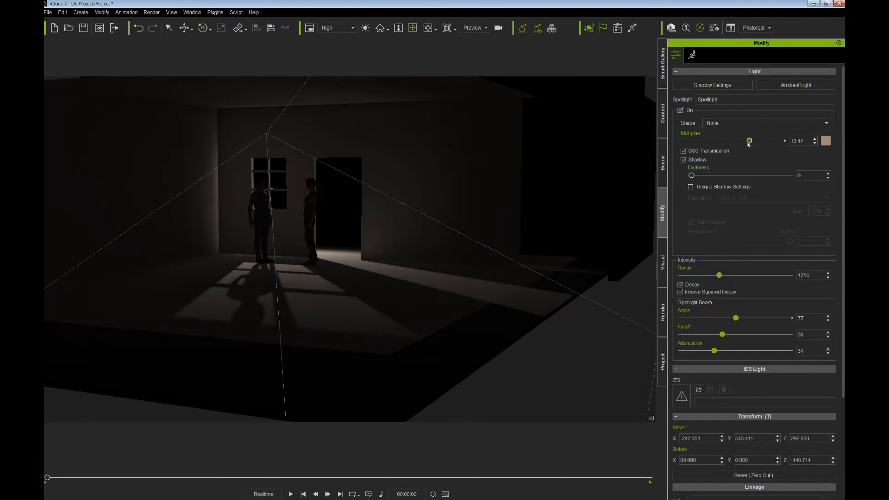
mouse_move(749, 141)
mouse_down()
mouse_move(760, 142)
mouse_move(732, 142)
mouse_move(767, 142)
mouse_move(750, 146)
mouse_up()
click(680, 292)
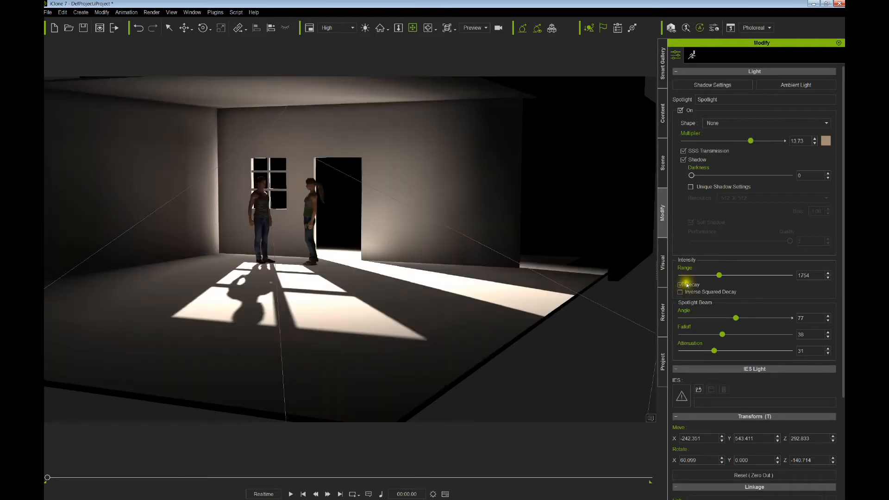
drag(752, 143, 701, 142)
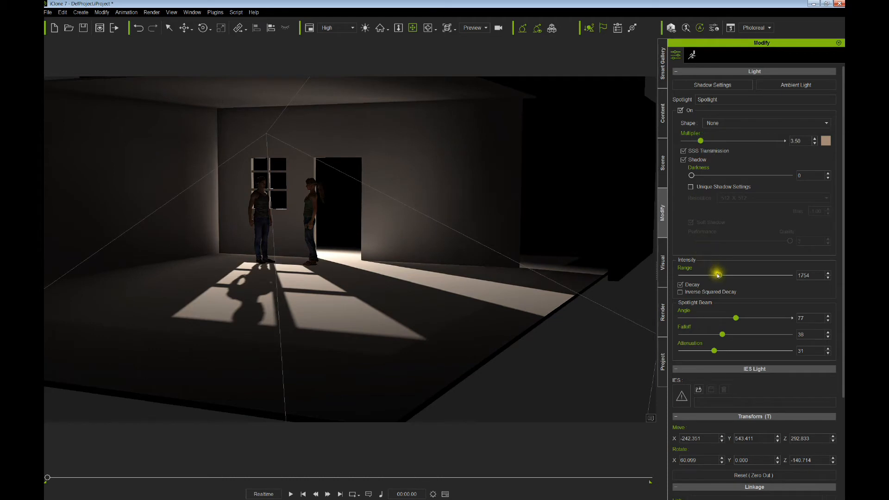
mouse_move(719, 276)
mouse_down()
mouse_move(736, 277)
mouse_move(712, 277)
mouse_up()
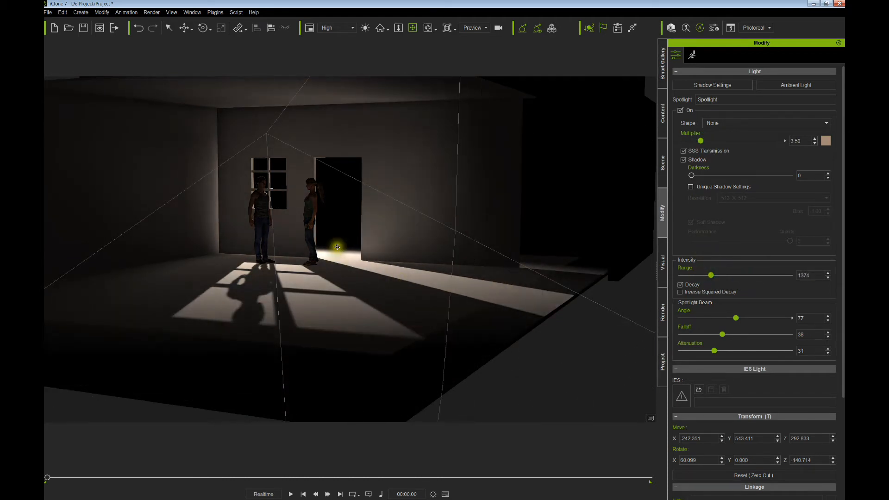
drag(337, 248, 374, 249)
right_drag(374, 250, 406, 254)
scroll(391, 257, up, 3)
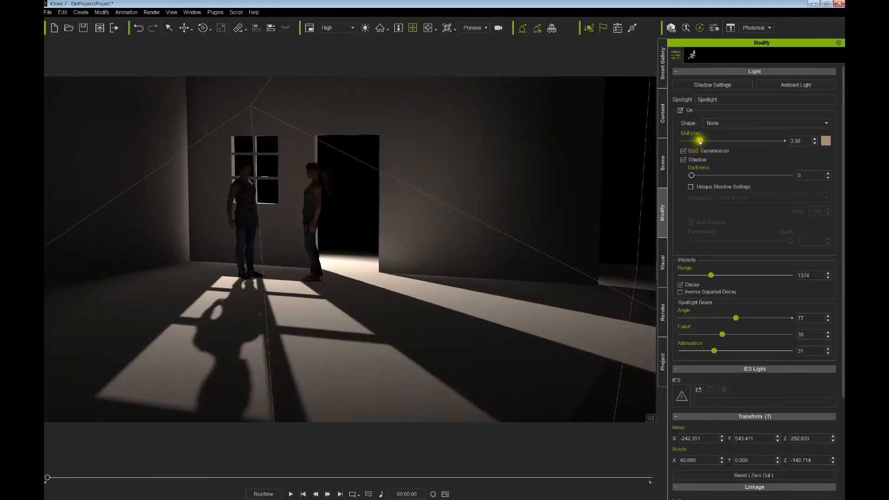
- Change the spotlight colour to blue (#3360a3) and view the tinted room
click(826, 141)
click(445, 210)
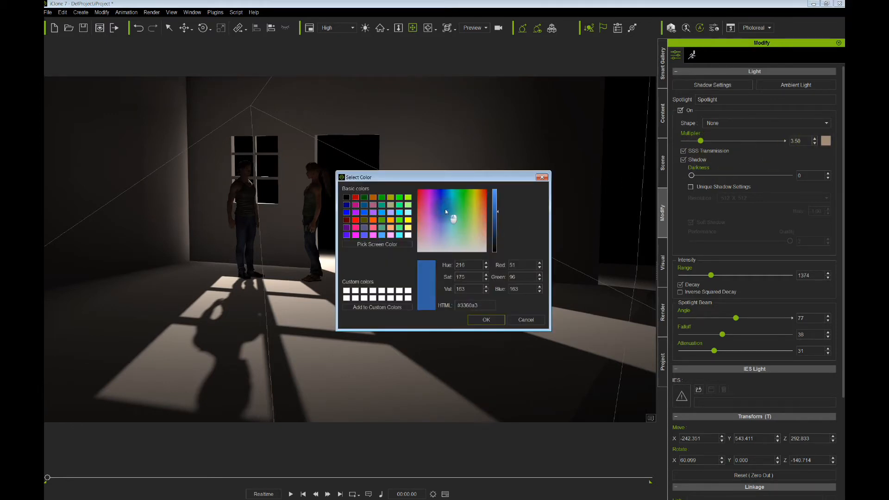
click(479, 316)
right_drag(425, 272, 475, 266)
drag(474, 266, 484, 225)
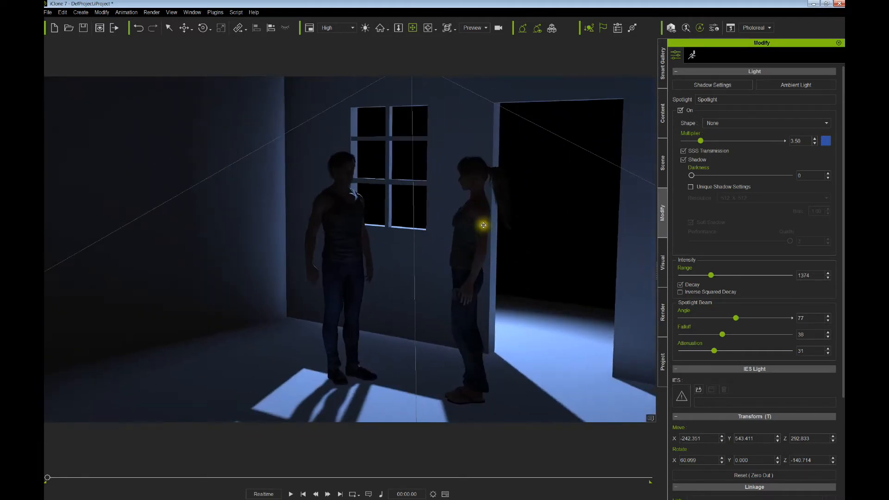
- Select CC_Standard in the Scene list and frame both characters with the floor's window patches
click(663, 167)
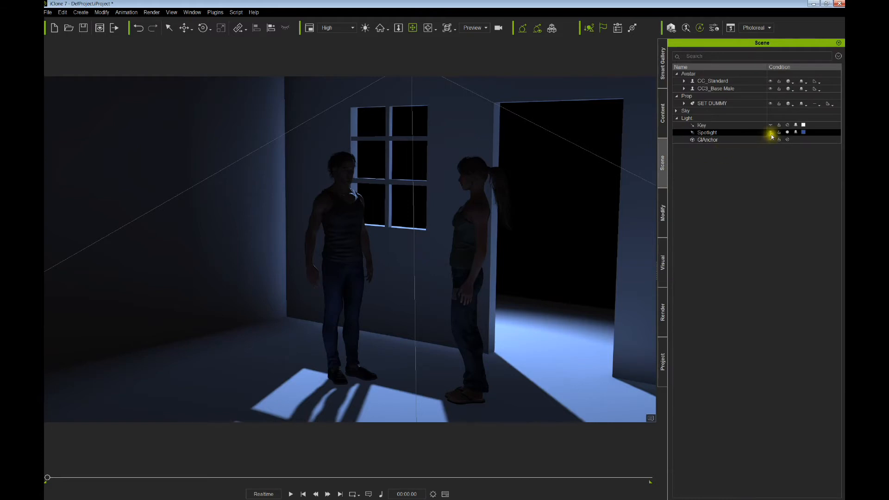
click(475, 218)
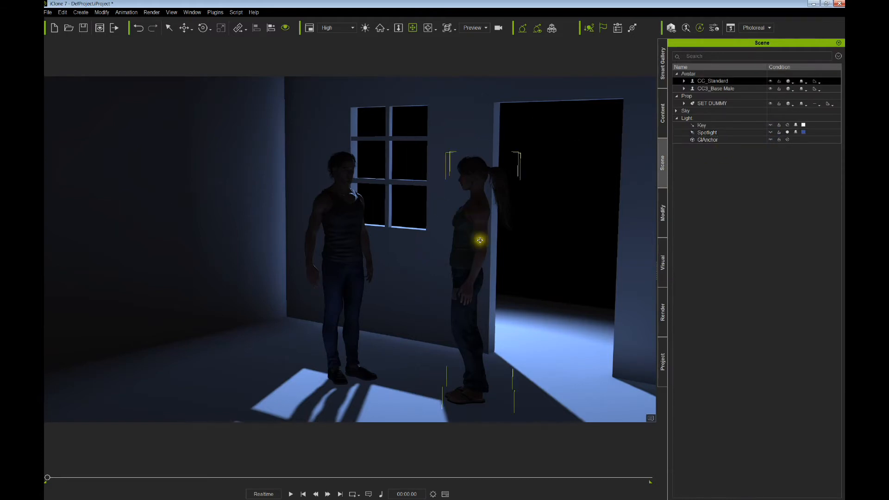
right_drag(480, 240, 419, 222)
scroll(432, 238, up, 4)
middle_drag(419, 222, 381, 240)
right_drag(381, 240, 491, 251)
scroll(449, 240, down, 3)
middle_drag(449, 245, 446, 224)
right_drag(445, 224, 468, 232)
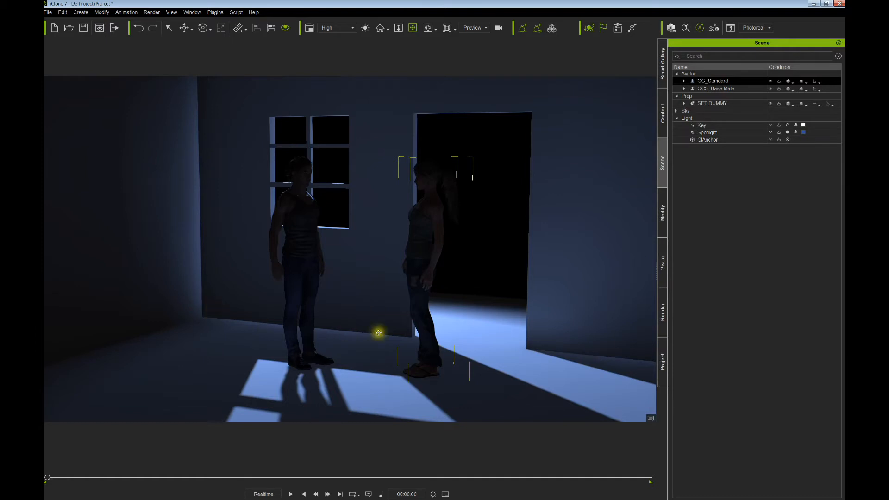
scroll(281, 320, down, 3)
right_drag(345, 320, 330, 312)
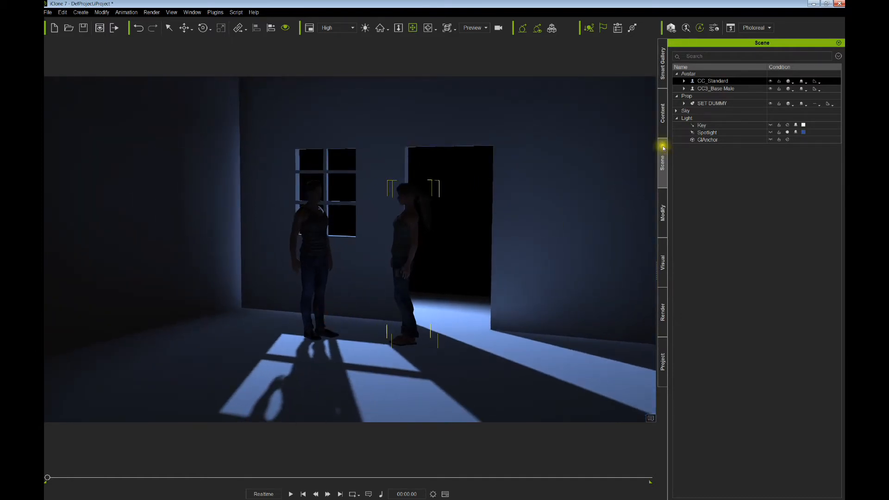
middle_drag(549, 250, 494, 231)
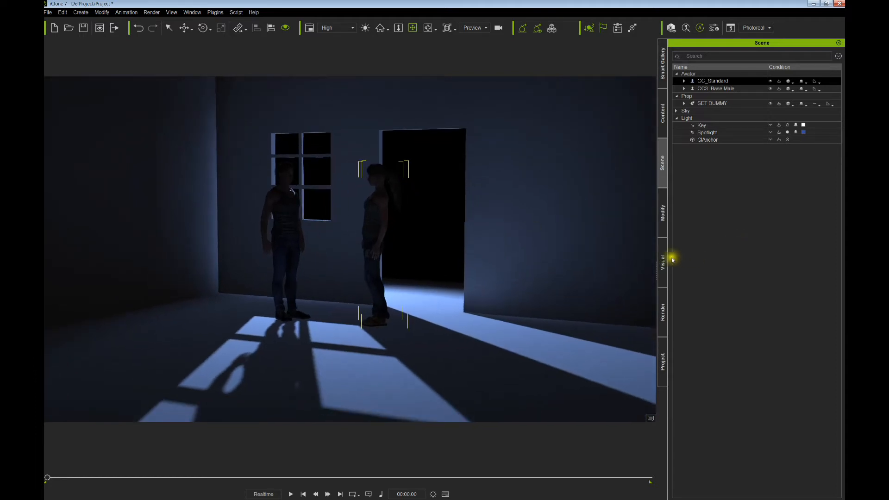
- Give the Spotlight angle 52, falloff 43, attenuation 47, range 1360 and multiplier 3.56
click(707, 132)
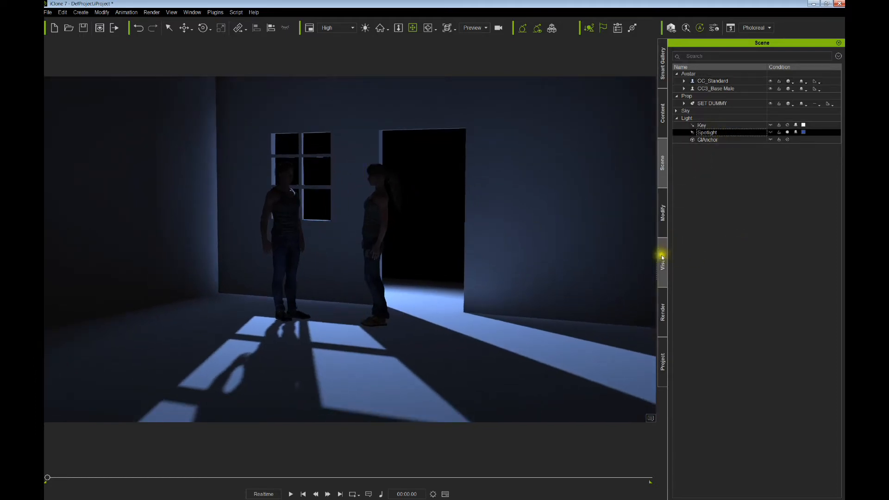
click(662, 214)
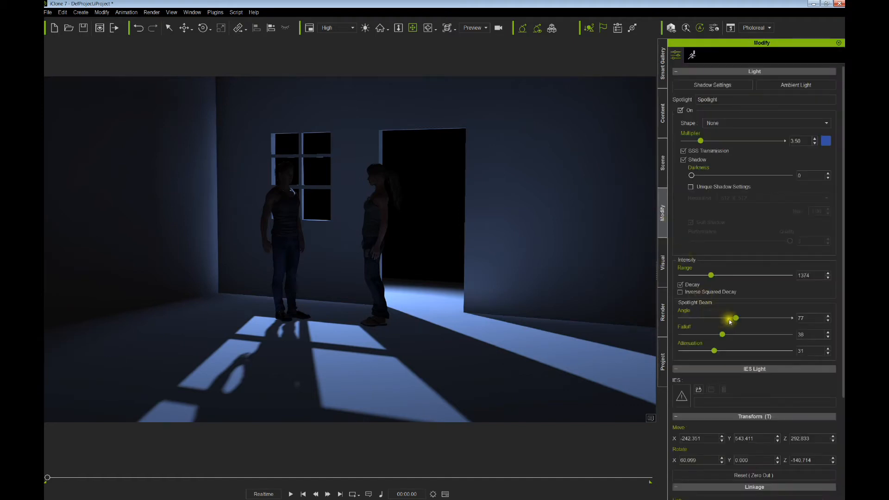
drag(736, 319, 728, 338)
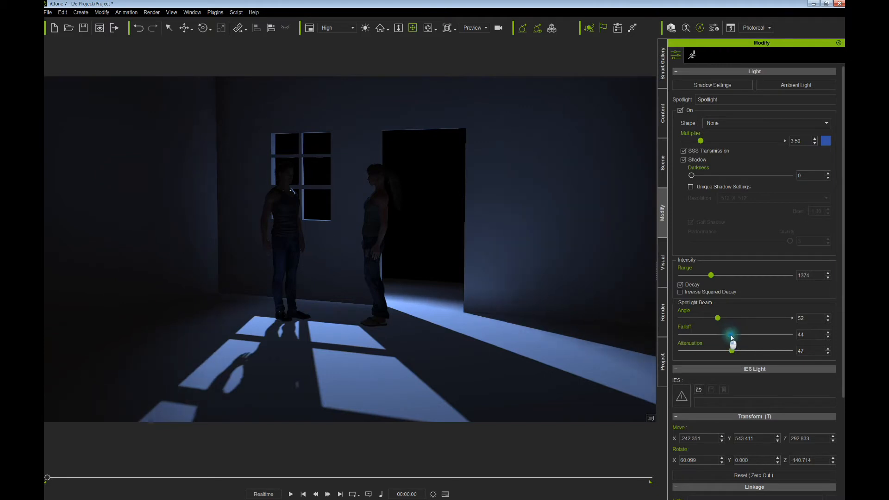
mouse_move(715, 276)
mouse_down()
mouse_move(722, 279)
mouse_move(715, 280)
mouse_up()
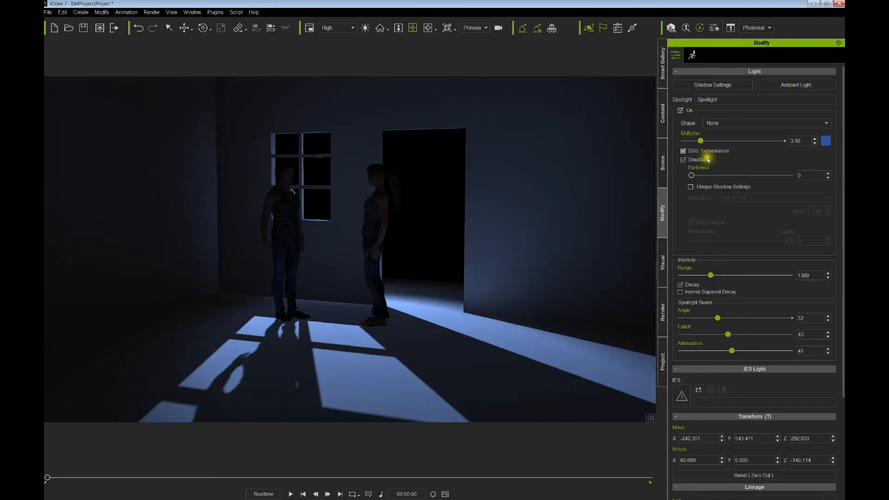
drag(701, 143, 700, 141)
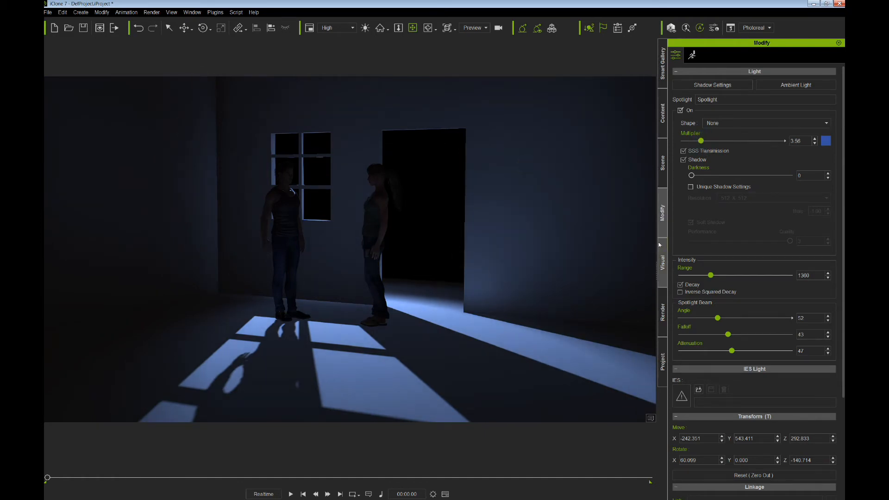
- Set diffuse bounce strength 1.8, shadow details 1.2, shadow bias 1.2 and voxel cones 4
click(664, 275)
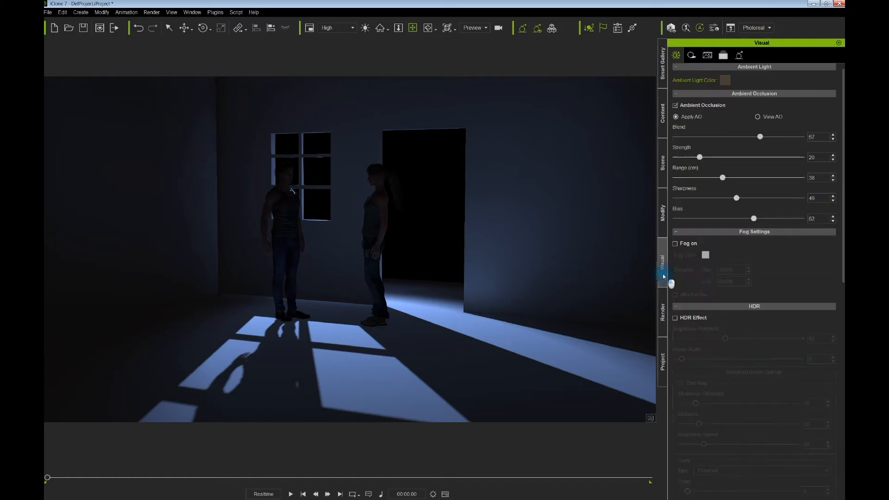
click(739, 55)
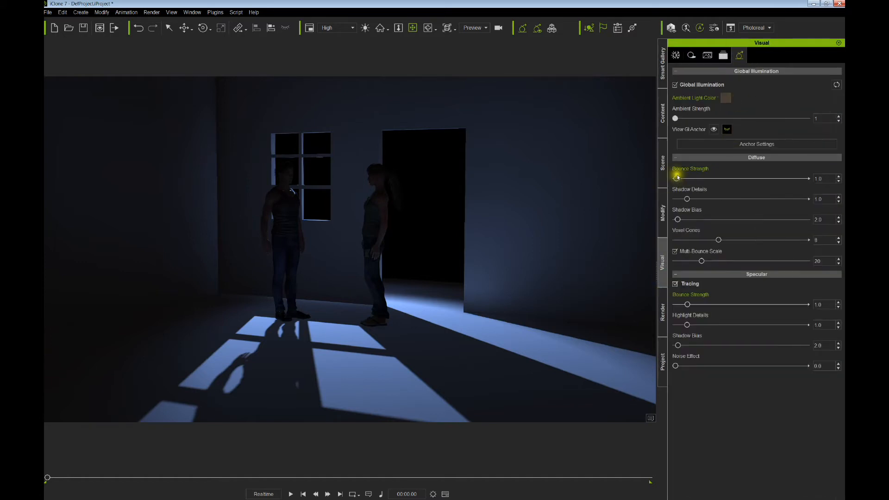
drag(676, 178, 681, 178)
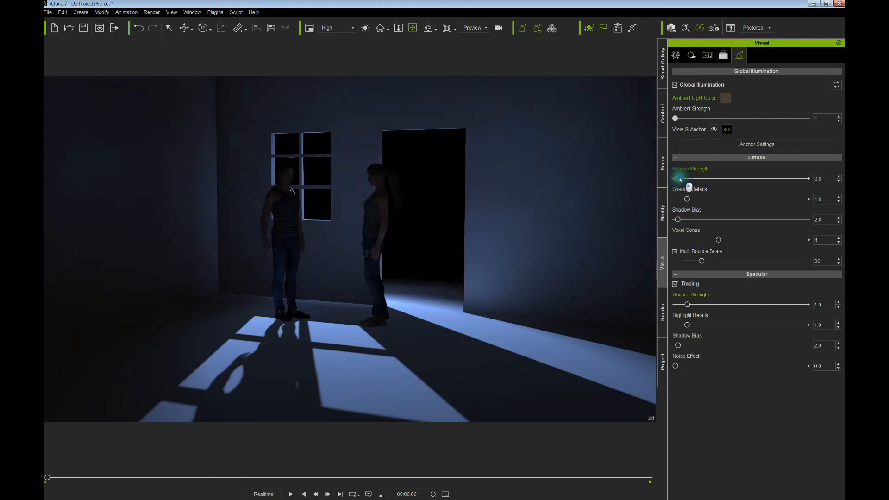
drag(681, 179, 682, 187)
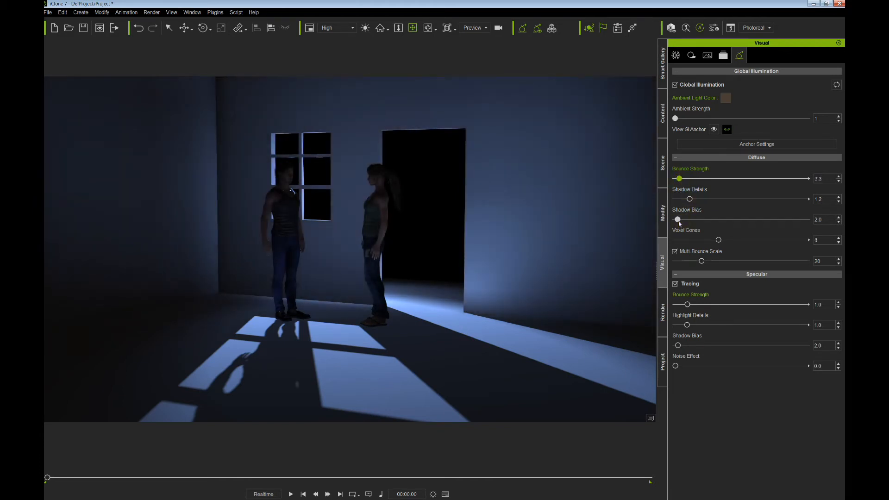
mouse_move(678, 221)
mouse_down()
mouse_move(729, 230)
mouse_move(739, 223)
mouse_move(677, 227)
mouse_move(686, 239)
mouse_move(673, 240)
mouse_up()
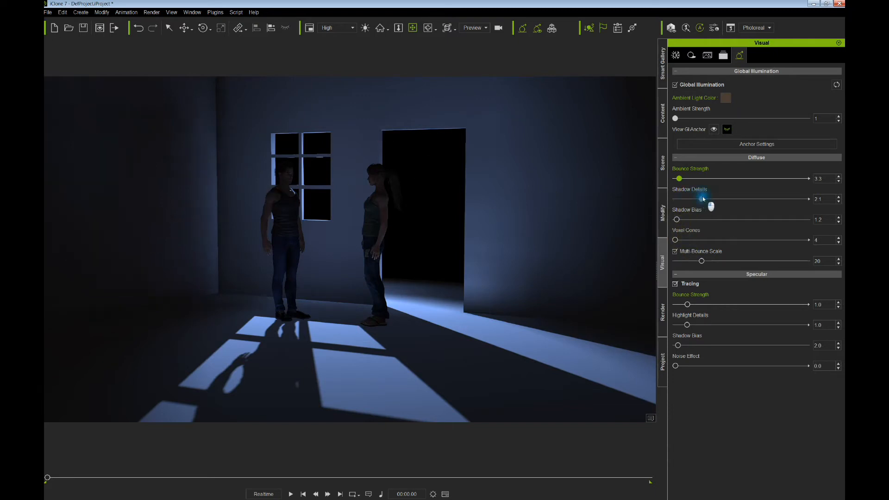
drag(679, 179, 677, 179)
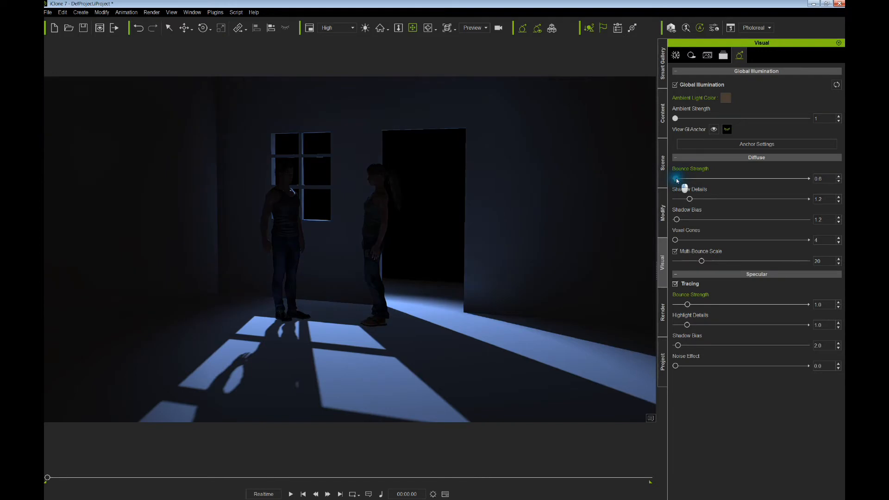
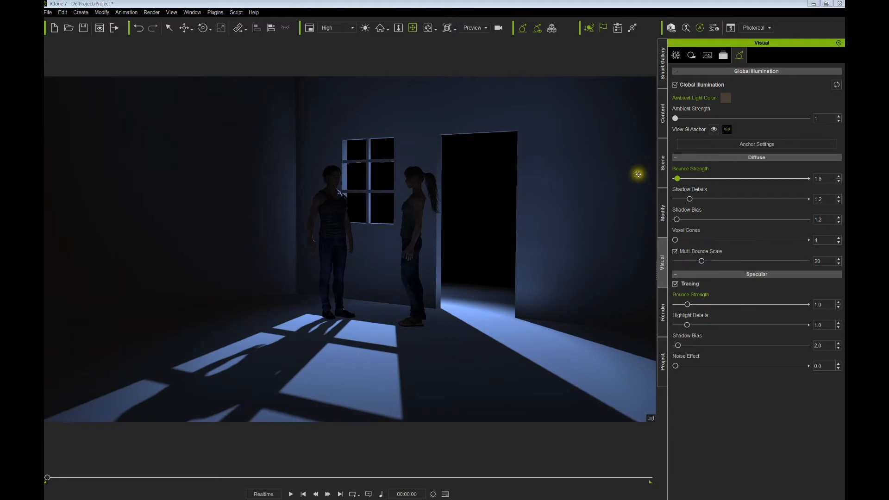
- Lower the diffuse bounce strength to 1.6 and tilt the room view slightly
drag(677, 179, 679, 179)
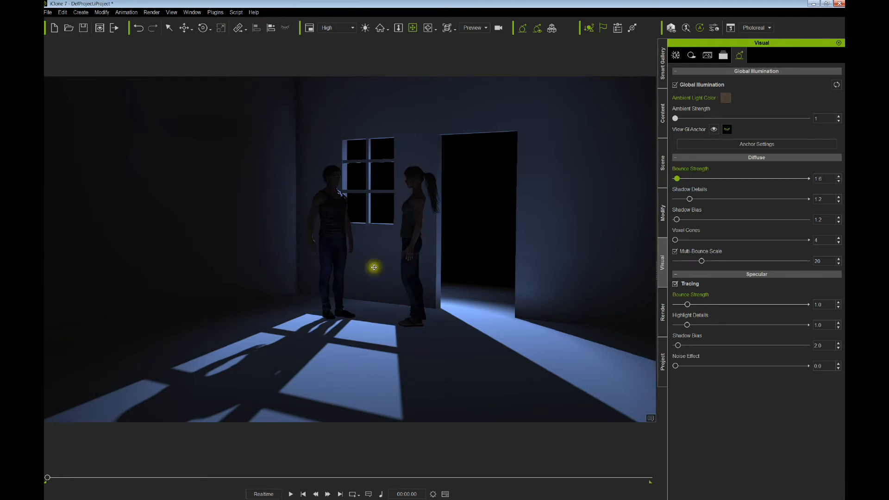
scroll(394, 260, down, 3)
drag(394, 259, 393, 256)
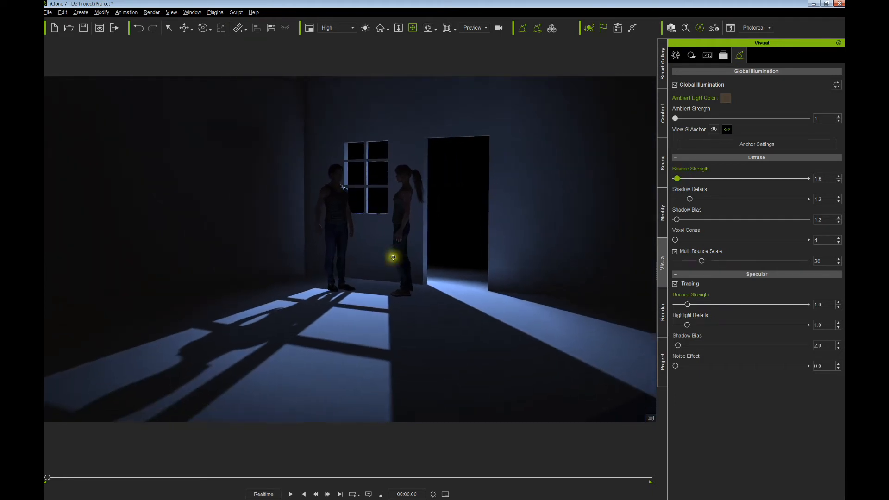
right_drag(393, 256, 394, 262)
middle_drag(396, 255, 395, 255)
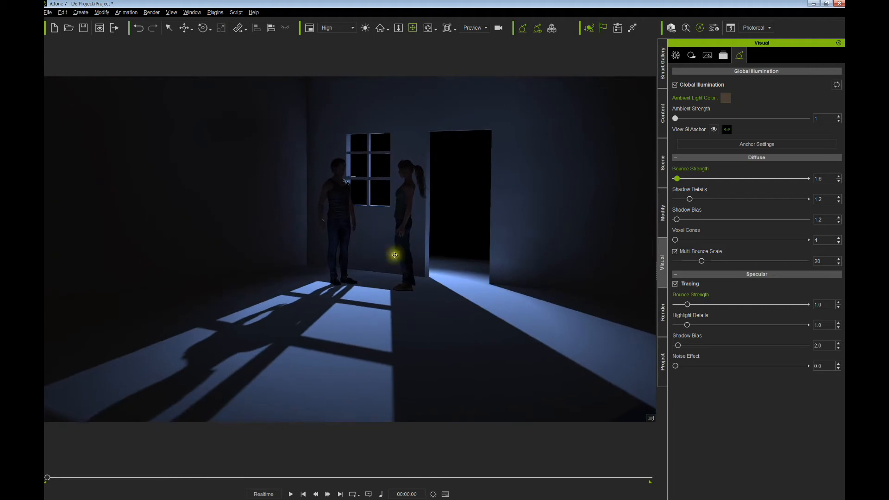
scroll(393, 257, up, 1)
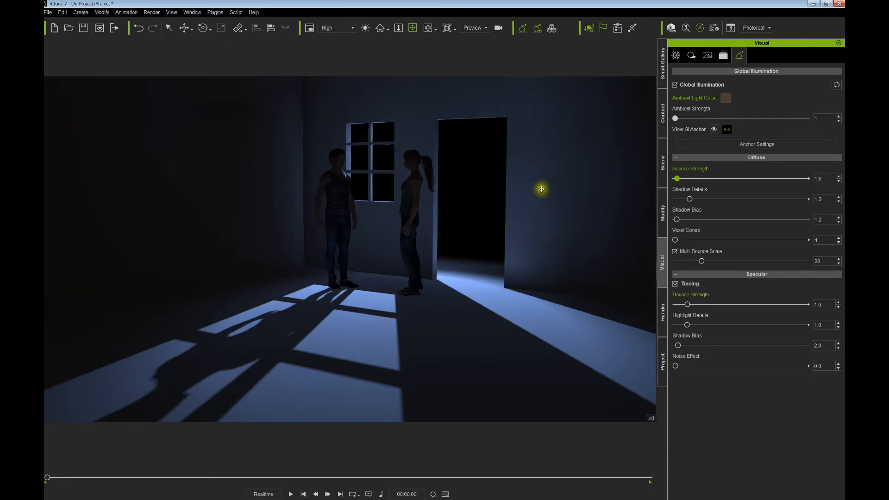
- Set shadow bias 51.2, voxel cones 14, shadow details 4.7 and ambient strength 4
drag(679, 119, 694, 120)
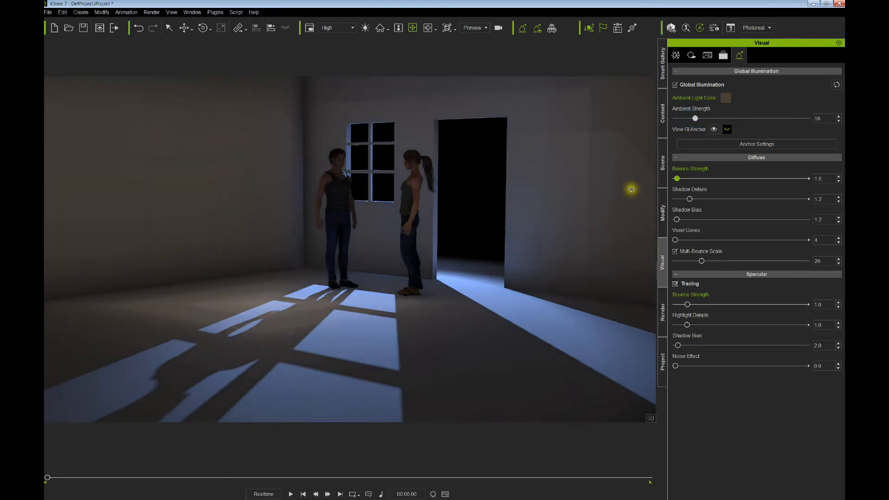
drag(680, 221, 719, 219)
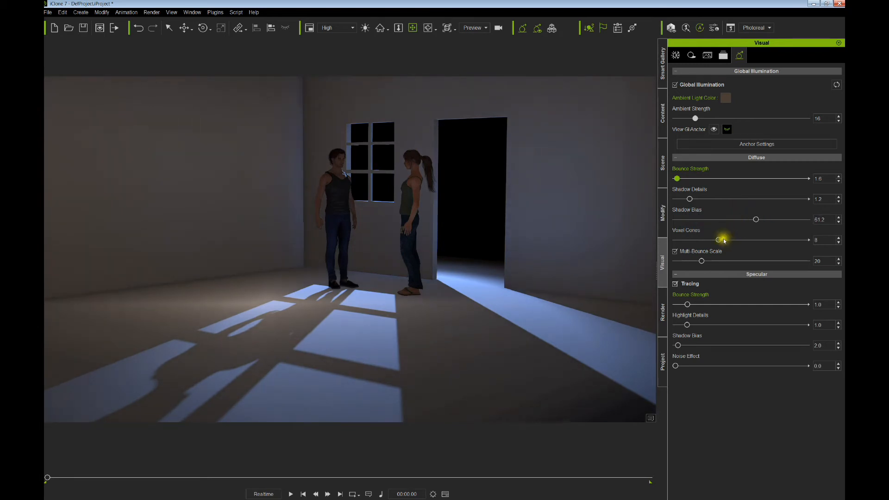
drag(735, 239, 768, 240)
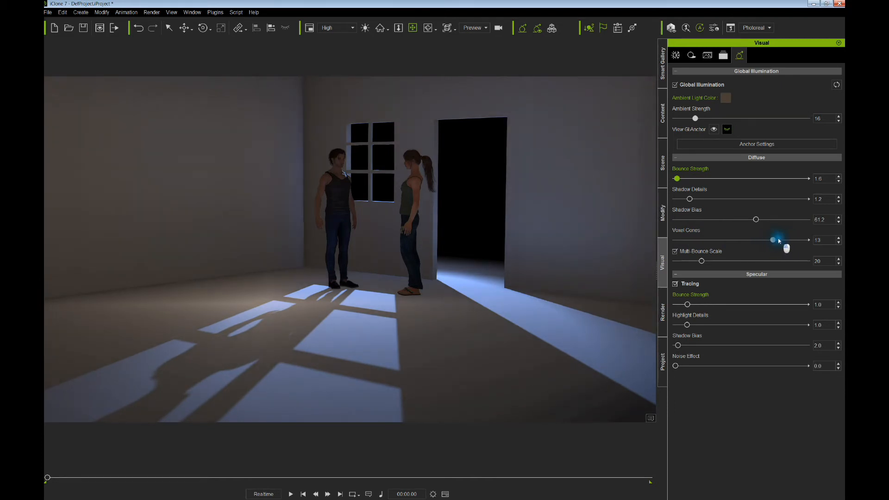
drag(689, 199, 734, 200)
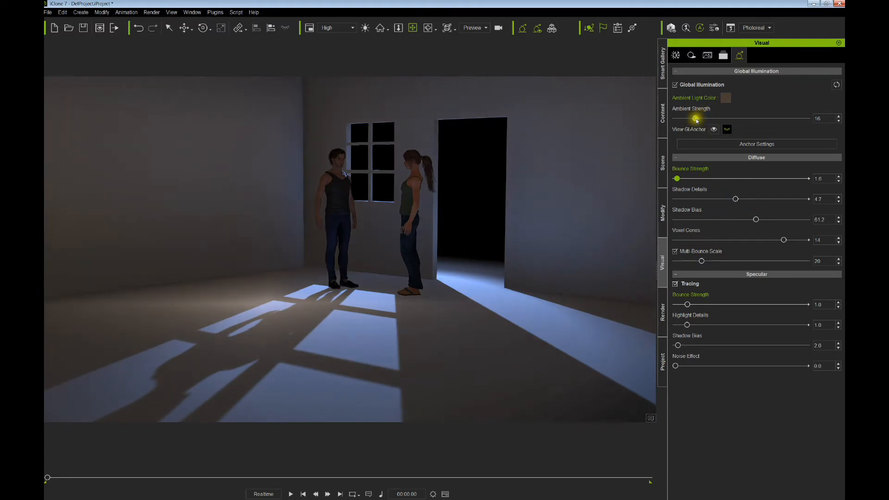
drag(696, 118, 679, 122)
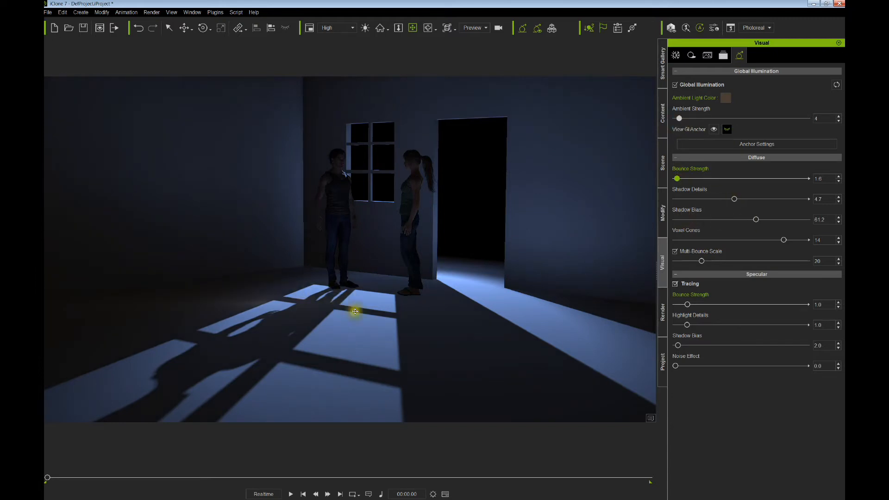
drag(389, 312, 402, 314)
right_drag(402, 314, 391, 302)
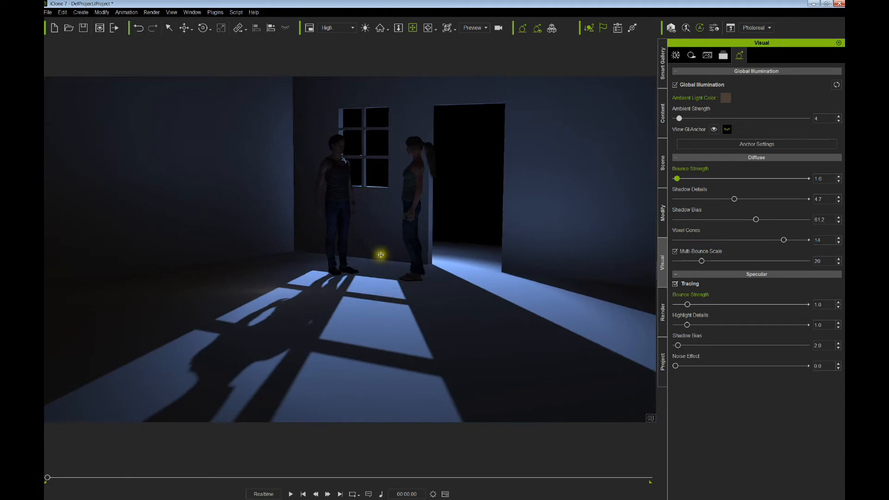
middle_drag(440, 264, 447, 272)
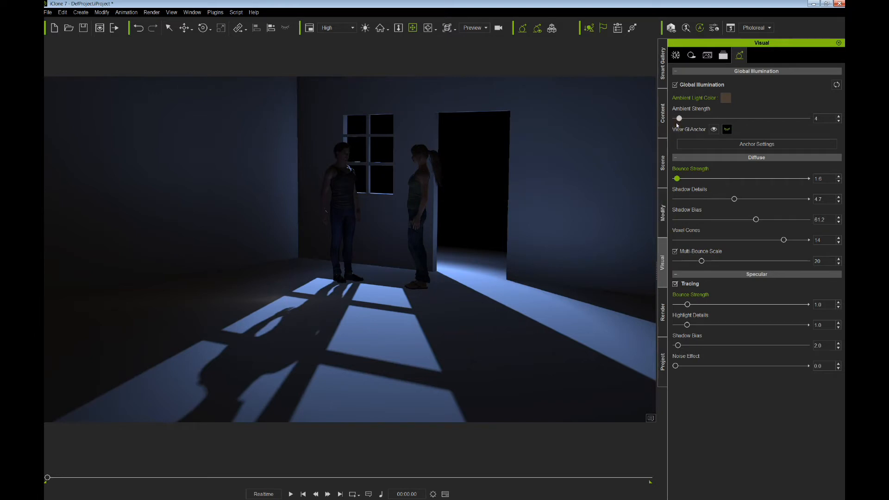
- Turn on fog and give it the mid blue colour #375b9e
click(676, 55)
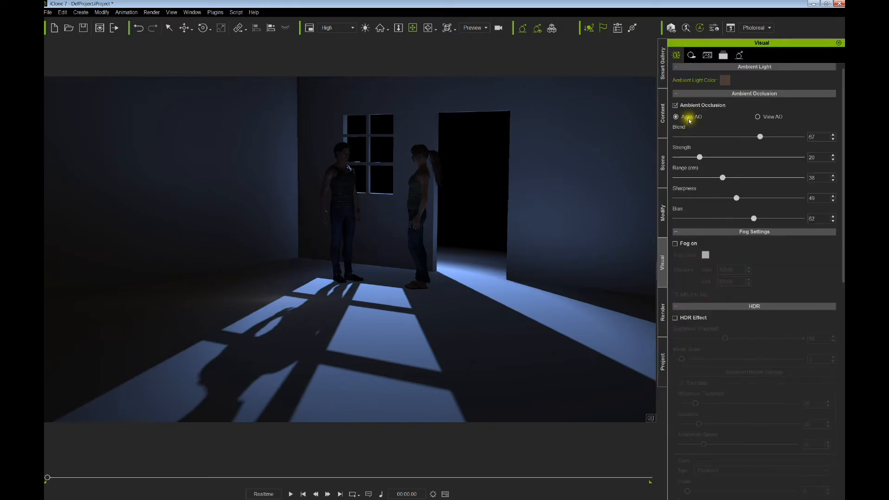
scroll(692, 184, down, 3)
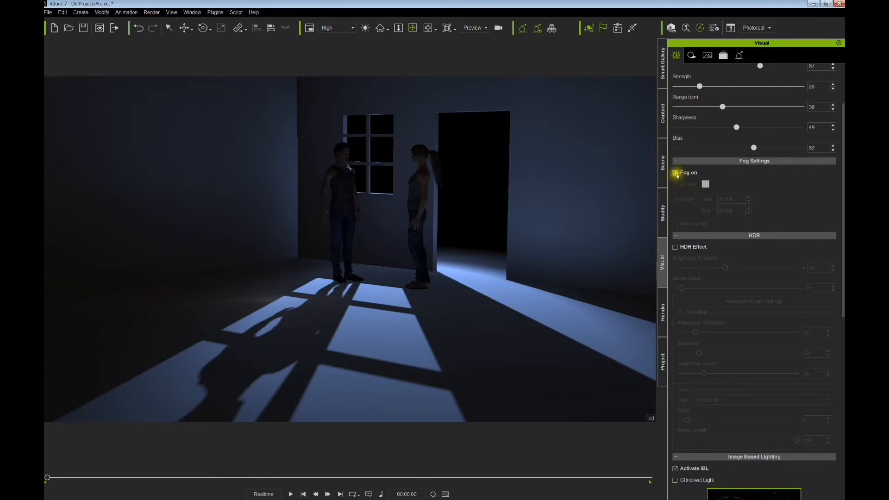
click(675, 173)
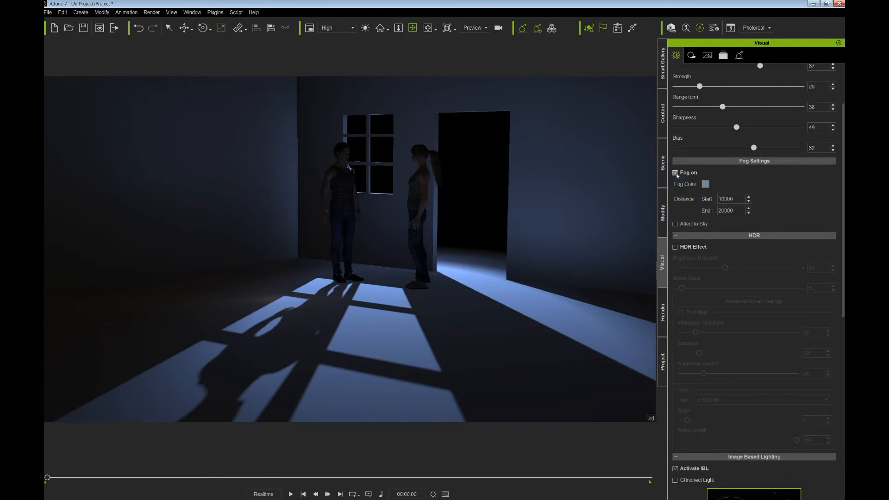
click(705, 184)
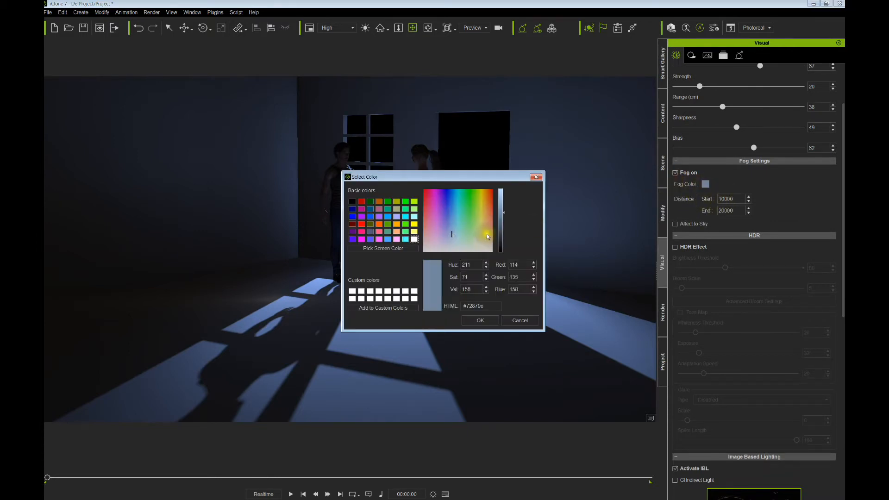
click(450, 212)
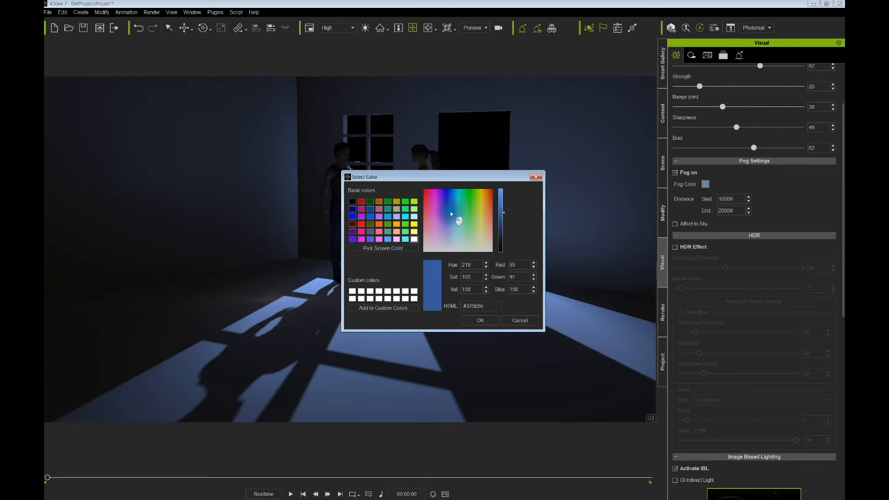
click(468, 266)
click(481, 320)
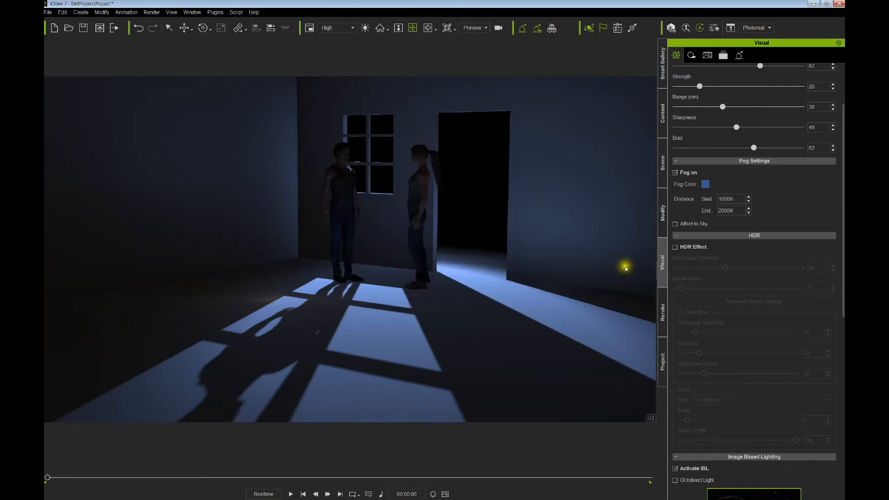
- Set the fog end distance to 9000 and the start distance to 500
double_click(734, 200)
double_click(726, 211)
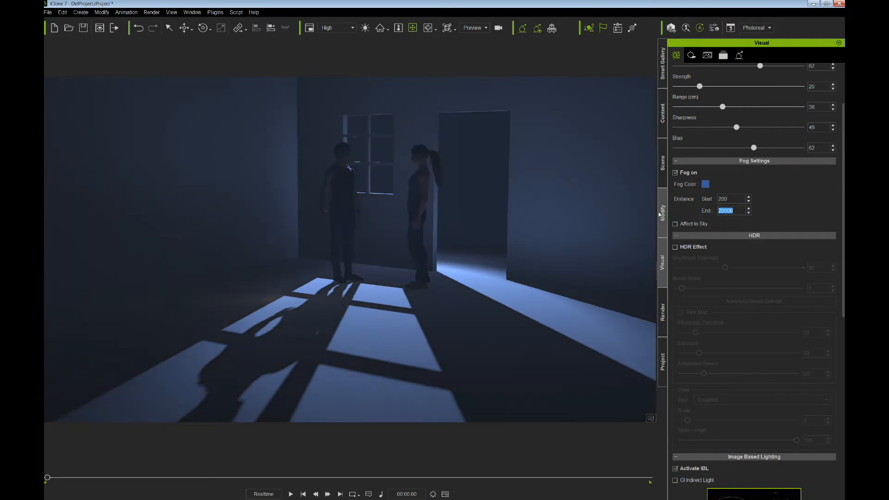
text(900)
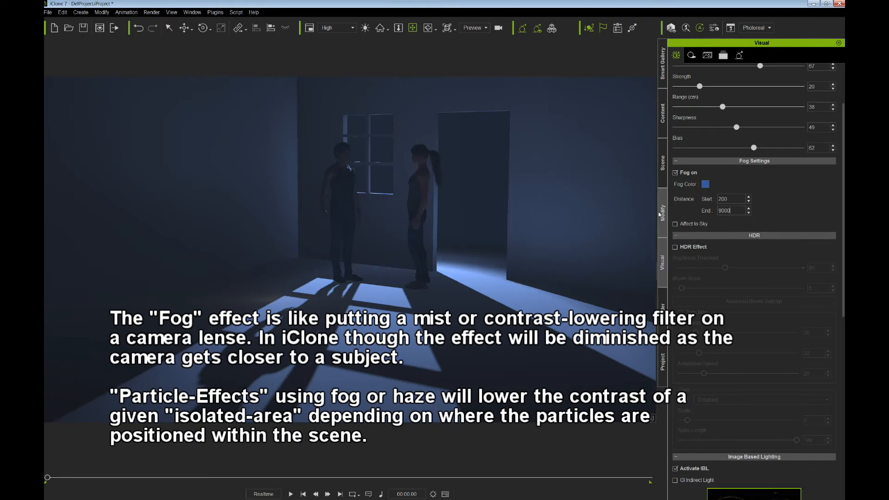
key(Return)
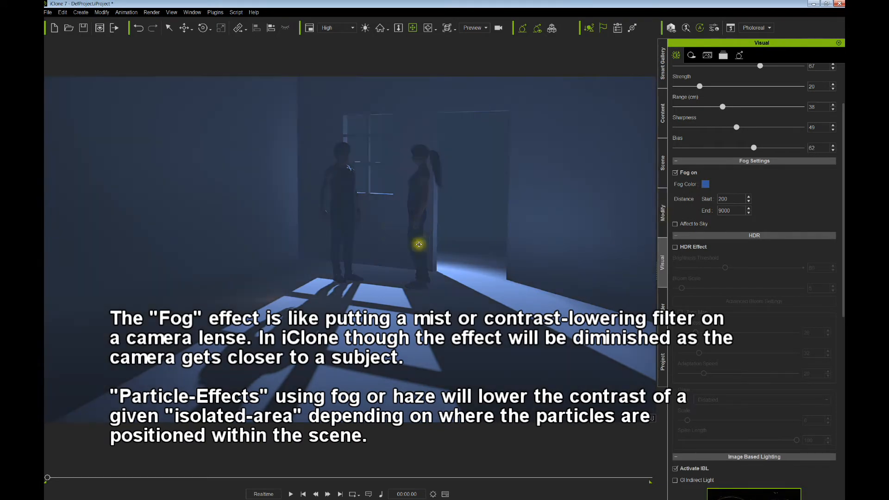
scroll(423, 244, up, 5)
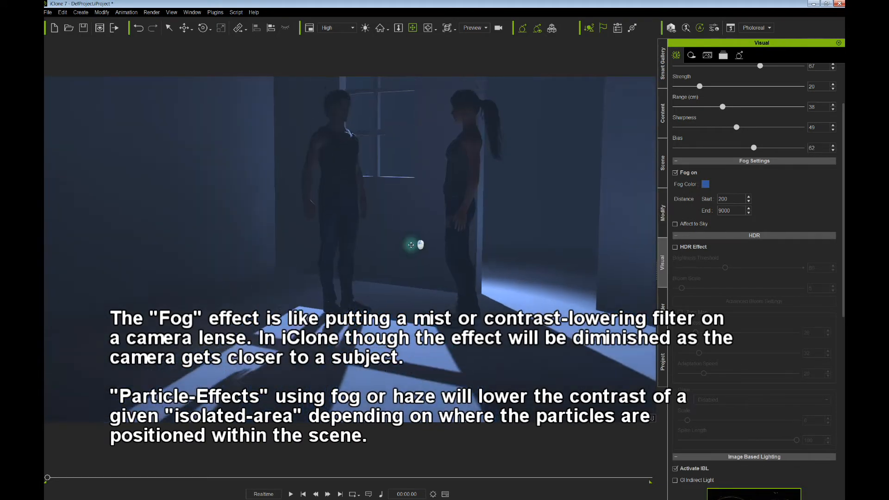
mouse_move(417, 244)
mouse_down()
mouse_move(397, 267)
mouse_move(399, 254)
mouse_move(419, 265)
mouse_move(401, 252)
mouse_move(432, 255)
mouse_move(440, 267)
mouse_up()
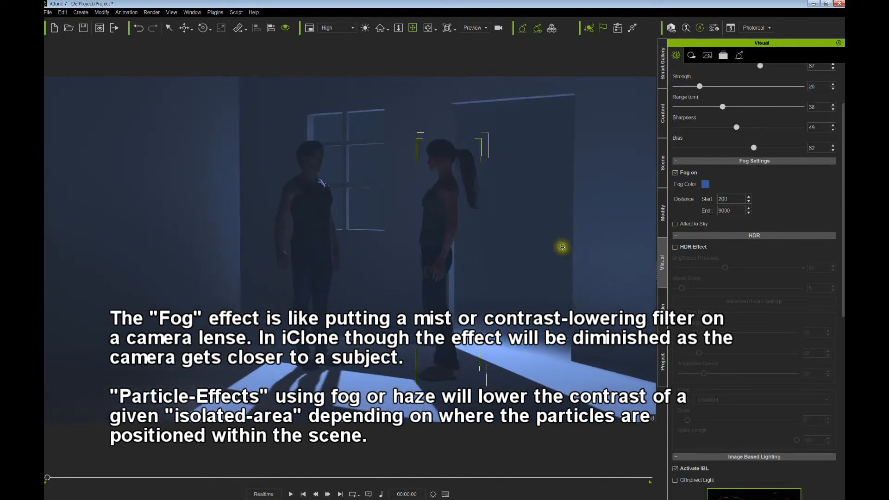
drag(729, 200, 704, 199)
text(500)
mouse_move(458, 185)
mouse_down()
mouse_move(452, 137)
mouse_move(450, 285)
mouse_move(451, 188)
mouse_up()
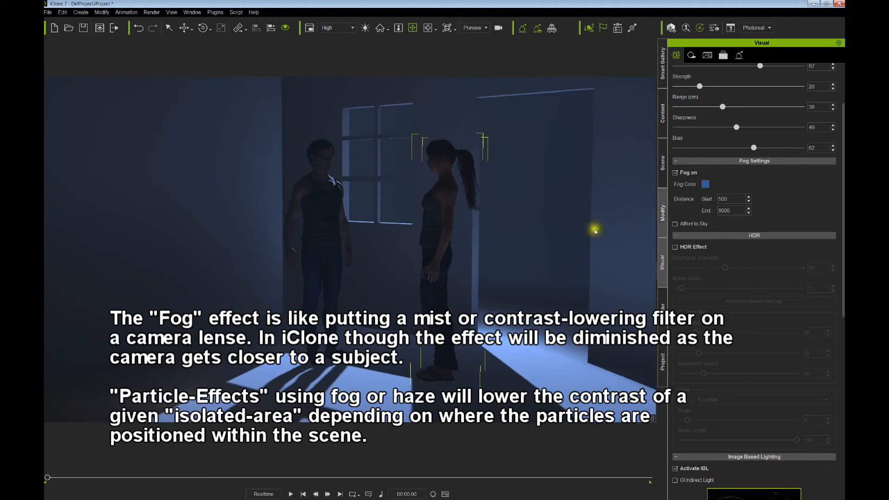
- Switch the Spotlight off in the Scene list and orbit around the CC_Standard character
click(665, 173)
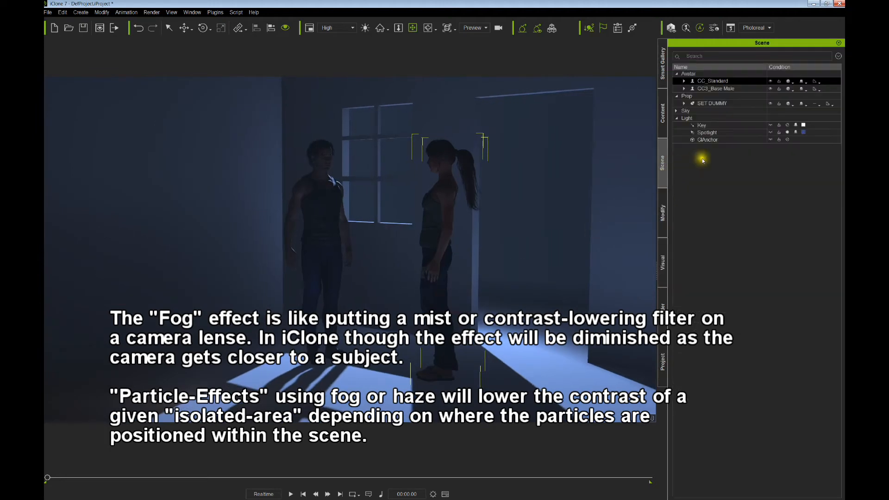
click(788, 133)
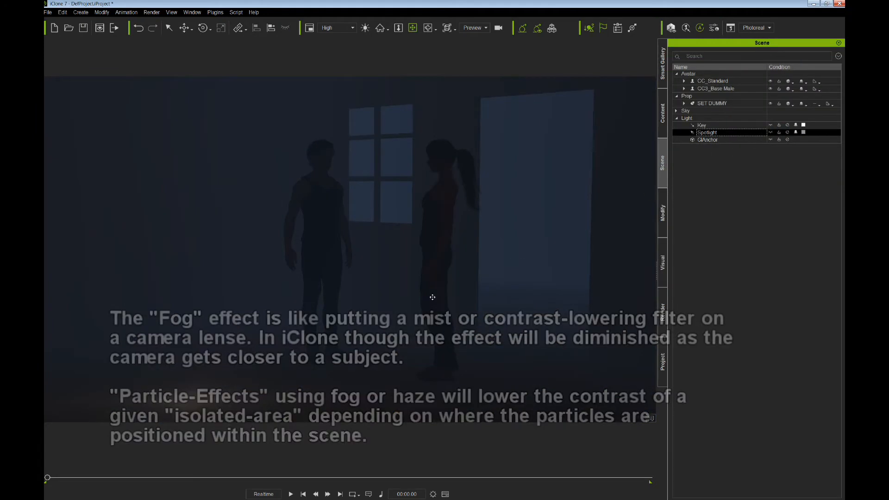
drag(432, 298, 449, 292)
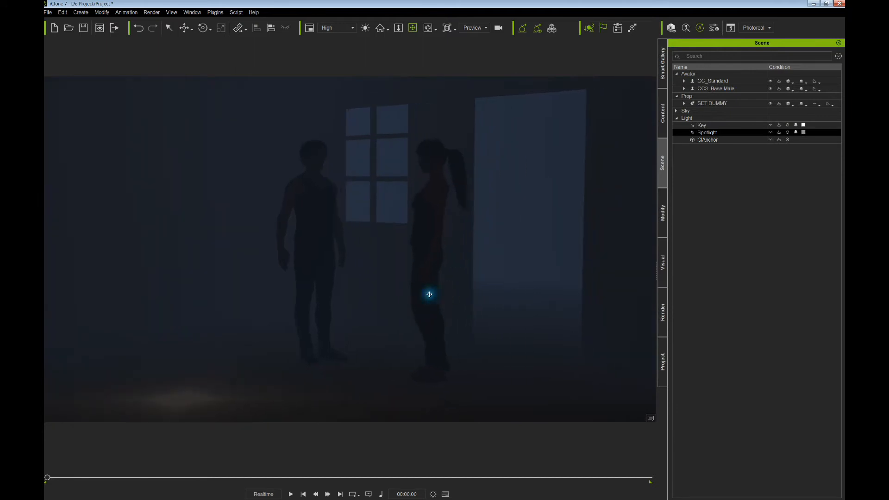
click(429, 294)
right_drag(430, 295, 496, 280)
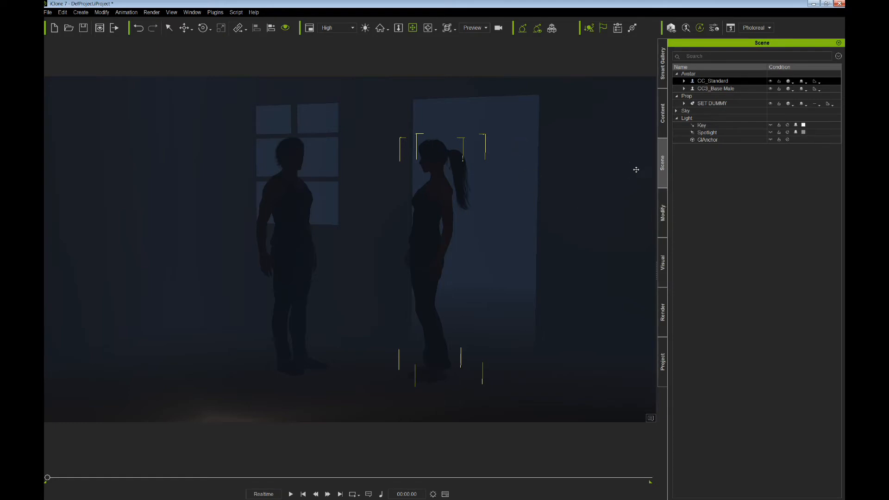
- Set the fog end distance to 8000 and the start distance to 300
click(663, 250)
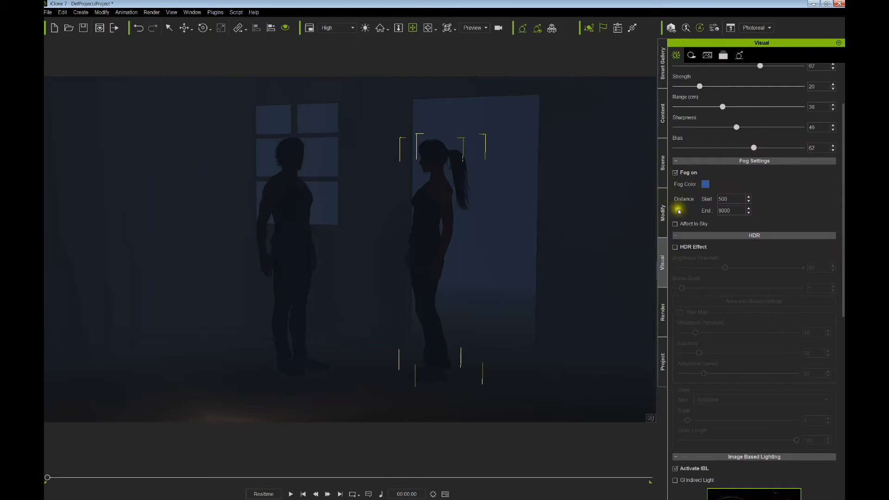
drag(724, 199, 704, 200)
text(100)
key(Return)
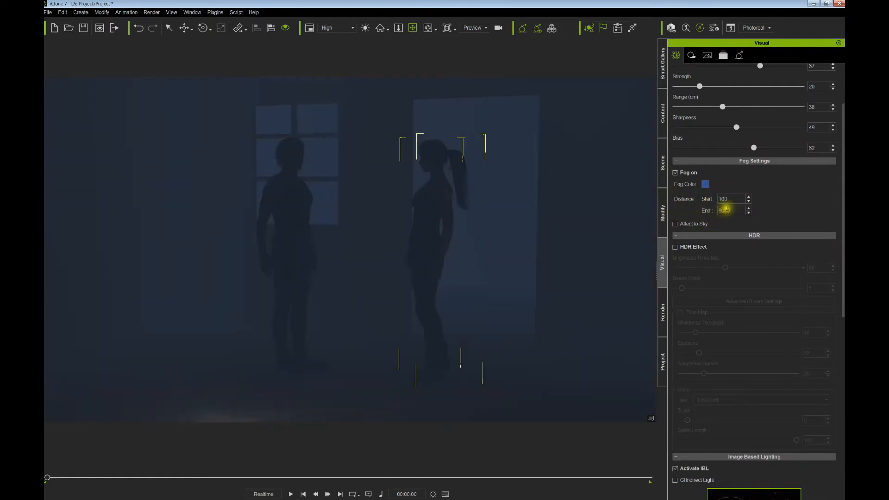
drag(733, 210, 681, 218)
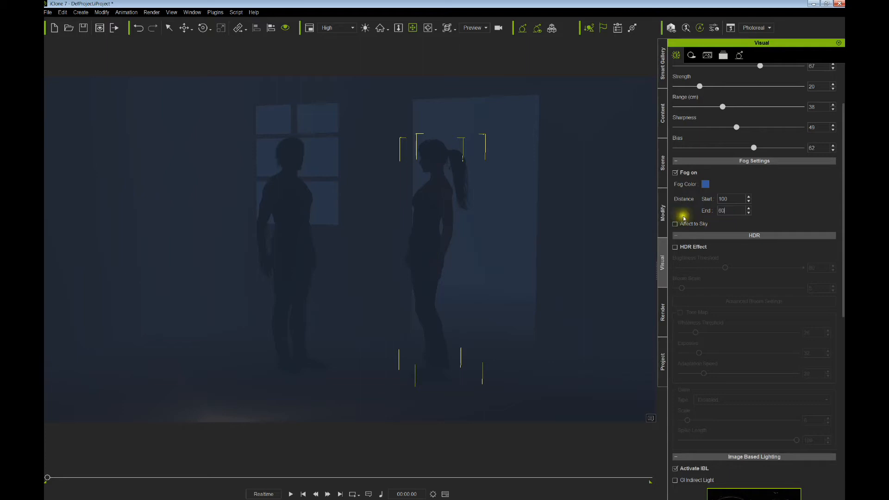
key(Return)
click(721, 208)
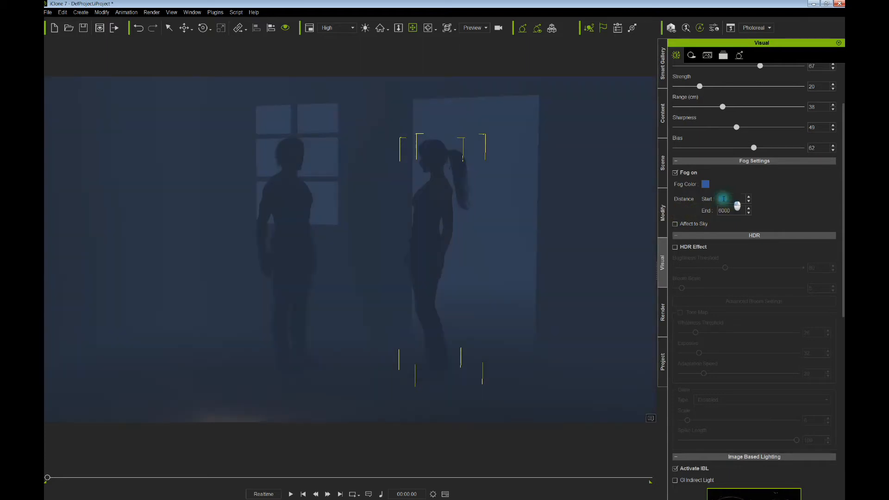
drag(723, 199, 693, 205)
text(300)
key(Return)
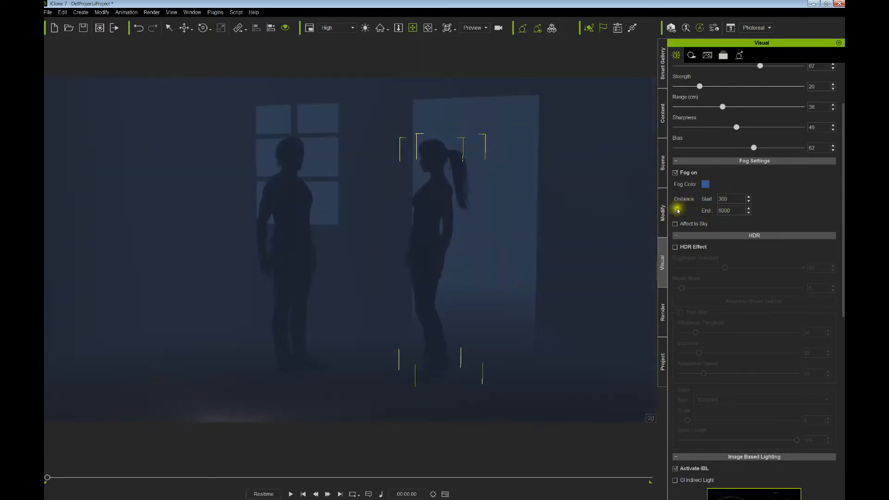
- Orbit around the woman to inspect the fog, then return to the Scene list
right_drag(545, 250, 516, 206)
scroll(478, 251, down, 2)
scroll(477, 250, up, 3)
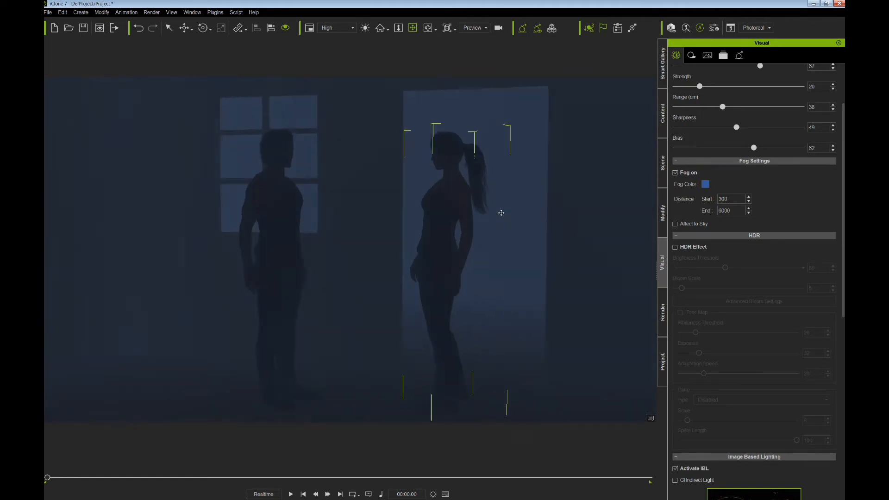
scroll(500, 212, up, 3)
right_drag(481, 222, 465, 230)
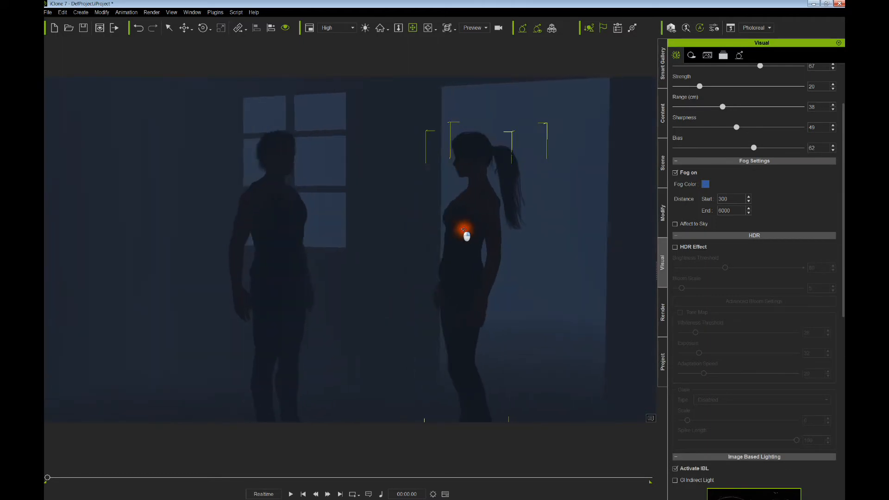
scroll(466, 227, down, 3)
scroll(465, 228, up, 2)
scroll(465, 228, down, 2)
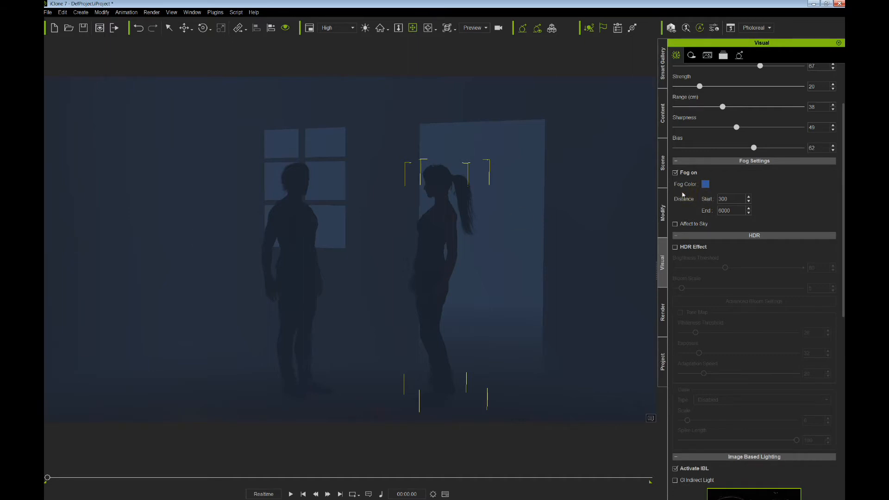
click(667, 179)
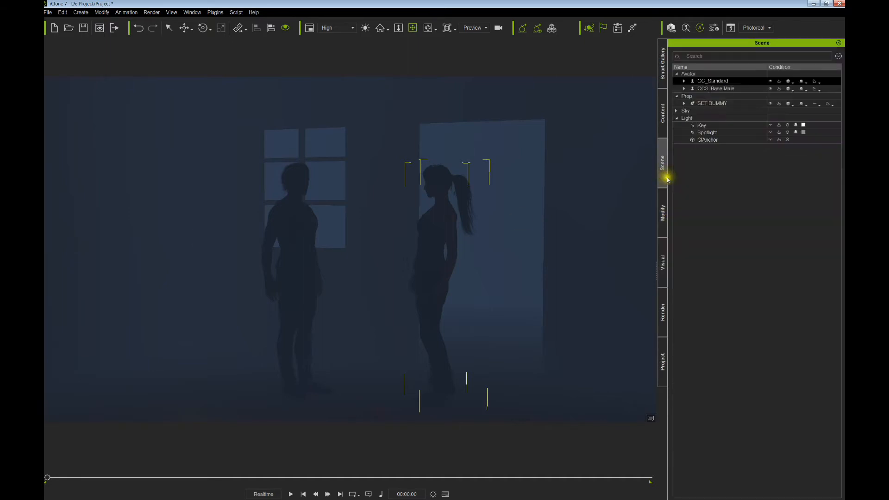
- Switch the Spotlight back on and orbit to see the lit floor
click(788, 133)
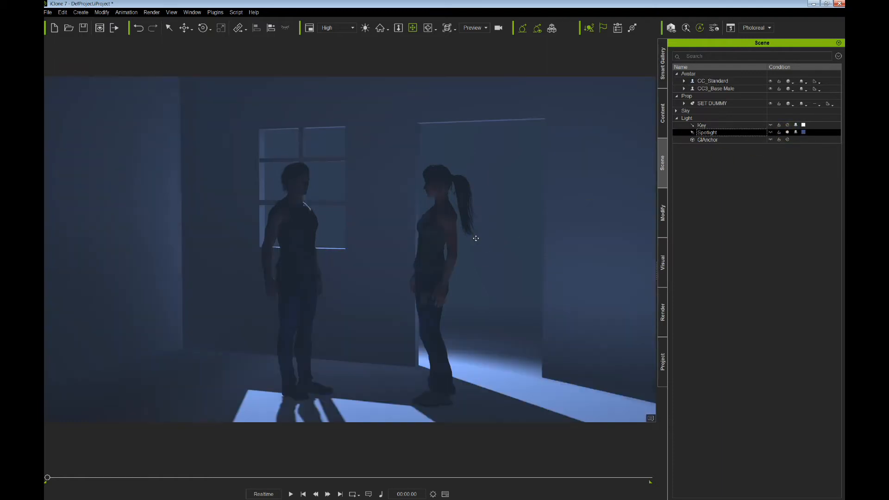
scroll(449, 245, down, 2)
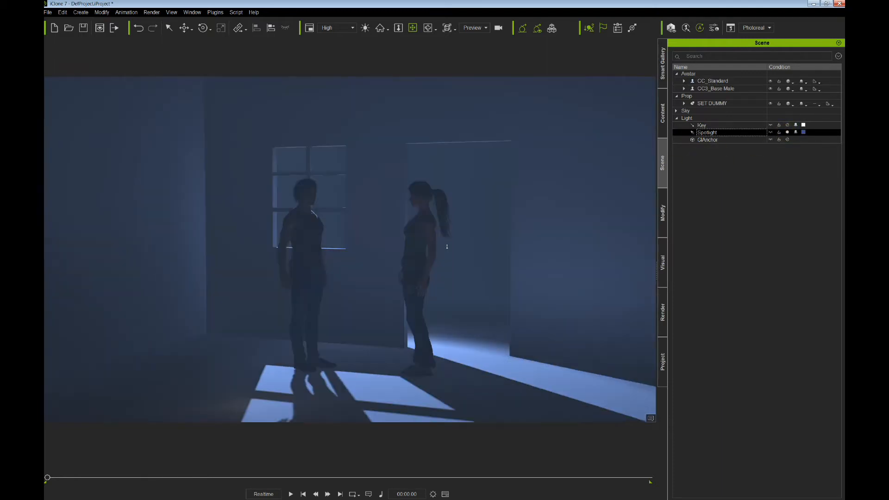
middle_drag(449, 245, 448, 209)
right_drag(449, 232, 403, 243)
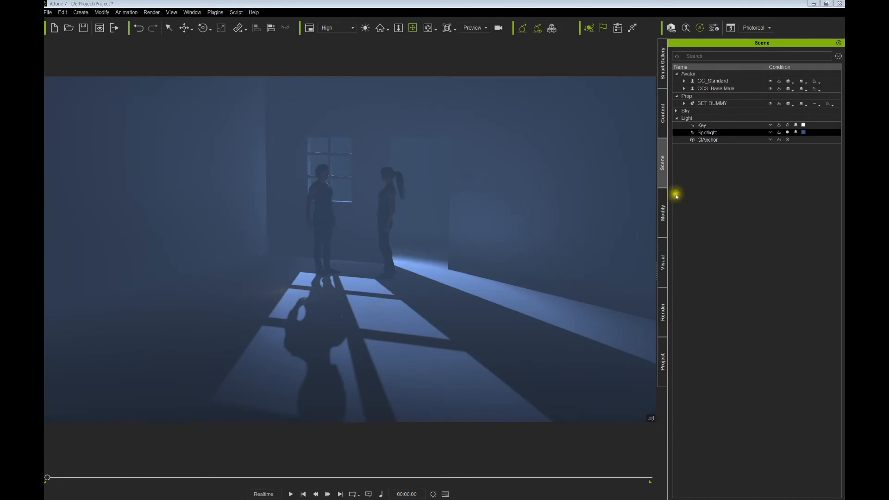
- Select the GIAnchor and enable View GI Voxels and View GI Range in Modify
click(710, 141)
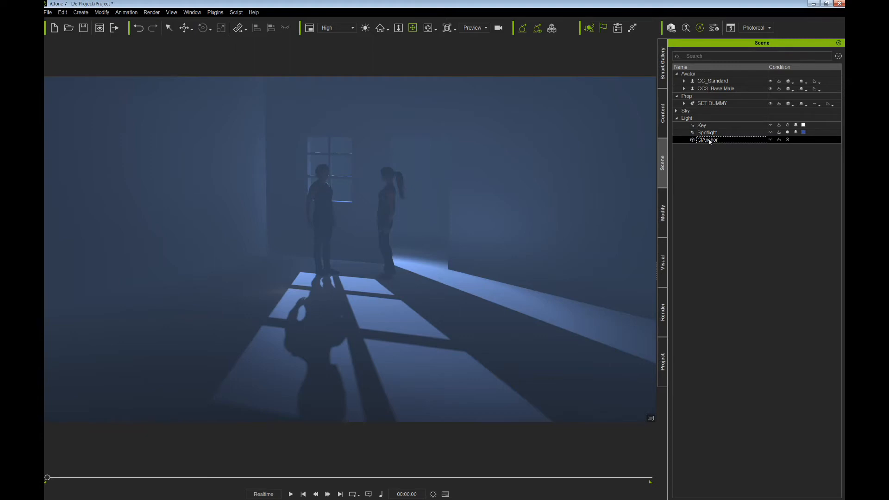
click(663, 212)
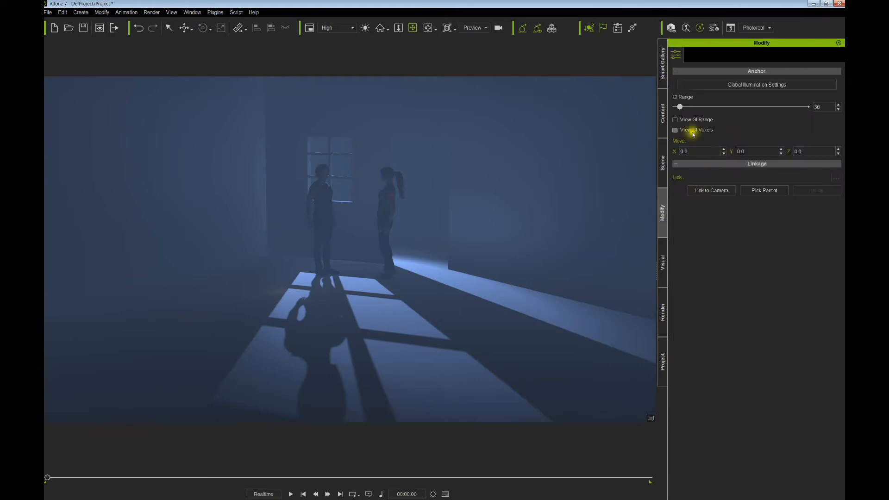
click(675, 130)
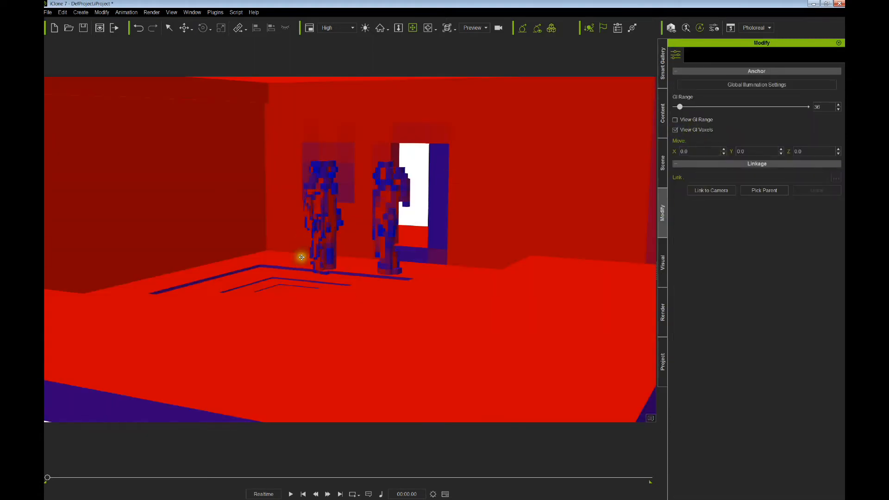
scroll(329, 245, down, 10)
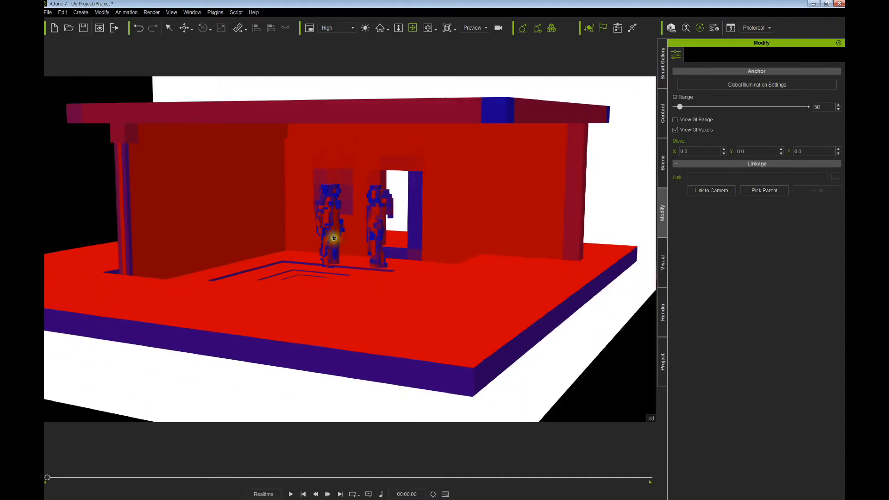
scroll(380, 237, down, 6)
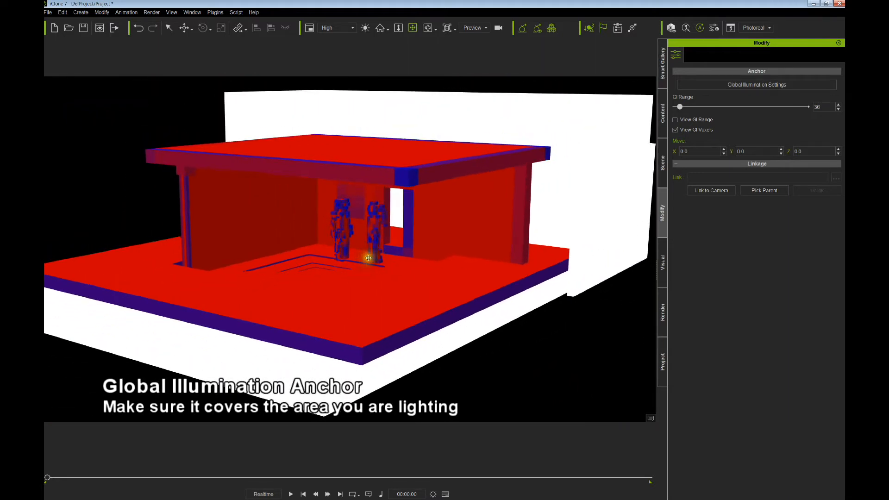
click(675, 120)
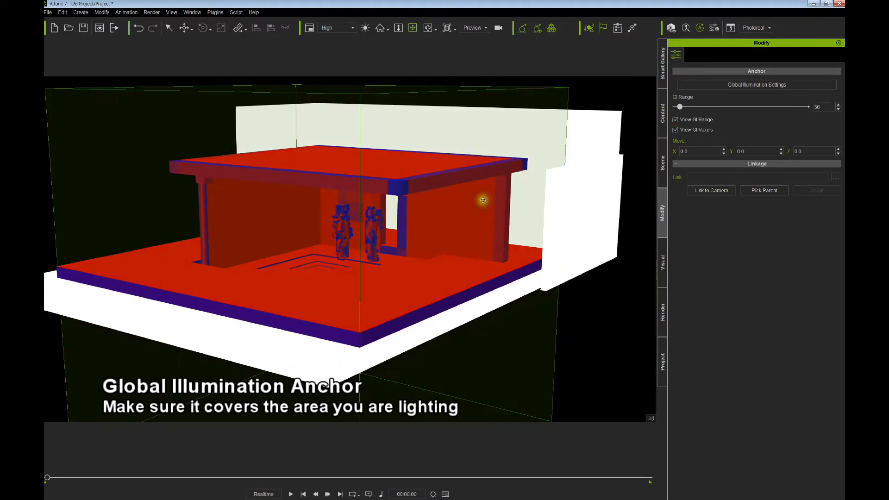
scroll(477, 204, down, 5)
- Orbit over the voxelized building and enlarge the GI Range to 55
right_drag(530, 206, 510, 257)
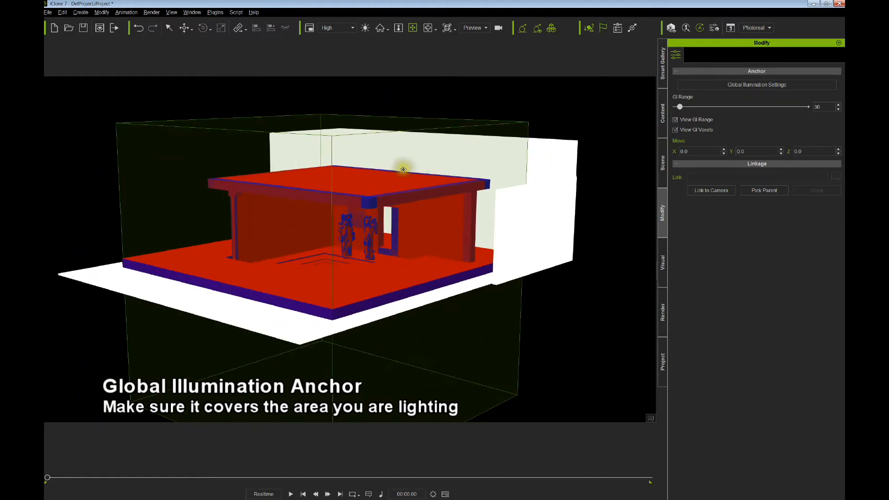
right_drag(399, 195, 387, 241)
right_drag(439, 166, 461, 200)
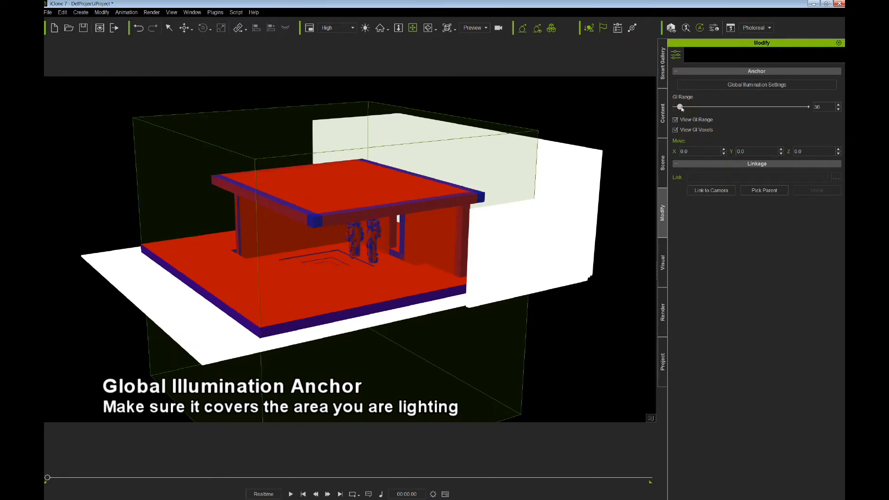
drag(680, 107, 685, 107)
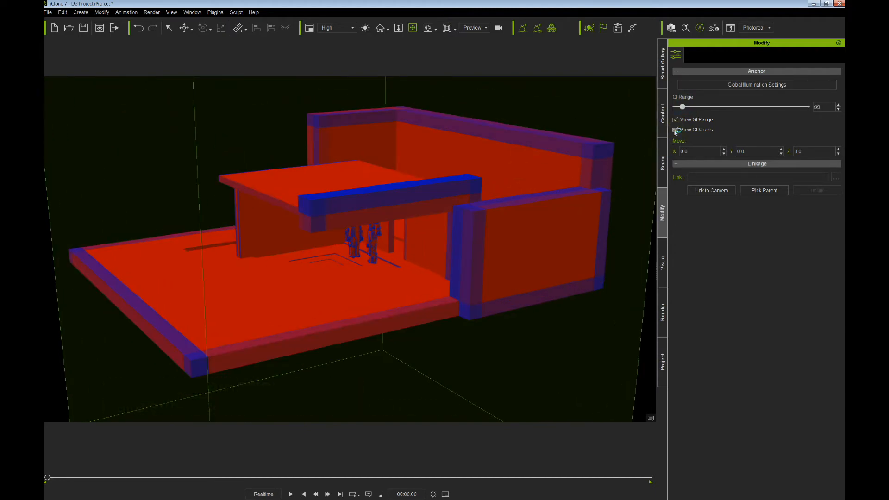
- Turn off View GI Voxels and View GI Range and orbit toward the building's front
click(675, 130)
click(675, 120)
right_drag(448, 236, 458, 183)
scroll(442, 200, up, 5)
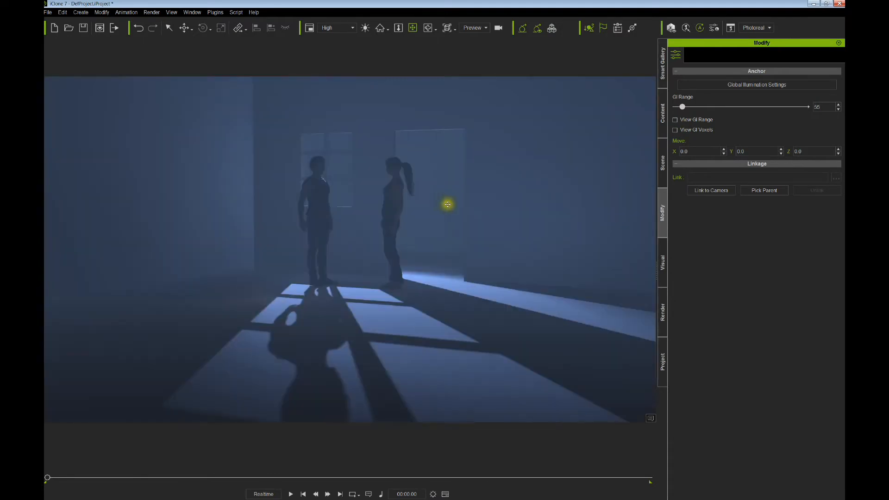
scroll(458, 218, up, 5)
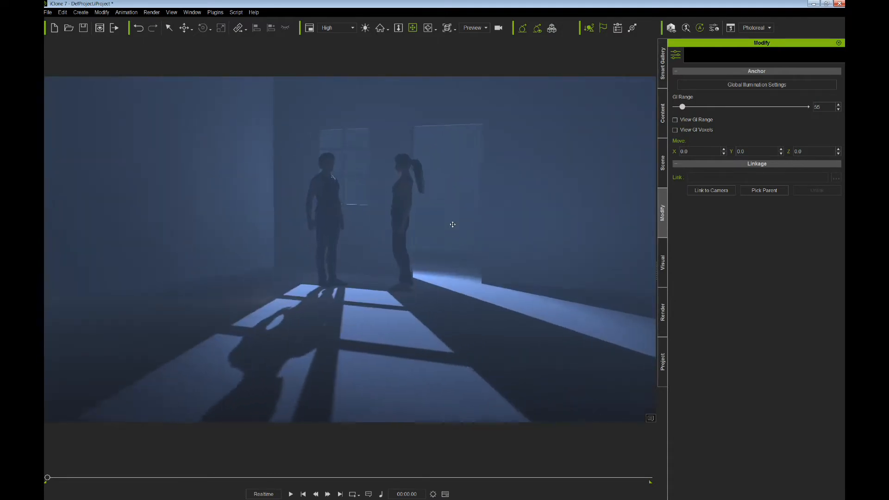
- Orbit around the two figures to check the normal render and return to the Scene list
right_drag(456, 227, 454, 236)
middle_drag(455, 236, 476, 263)
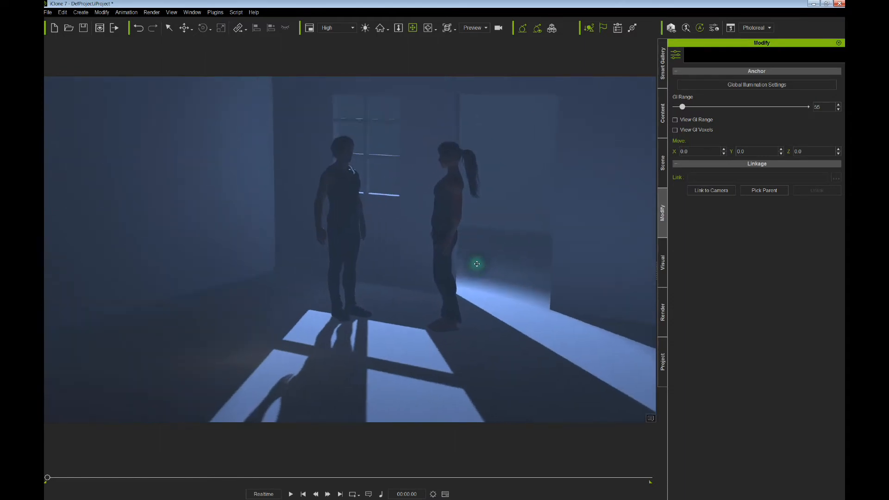
right_drag(478, 260, 504, 259)
right_drag(471, 266, 502, 246)
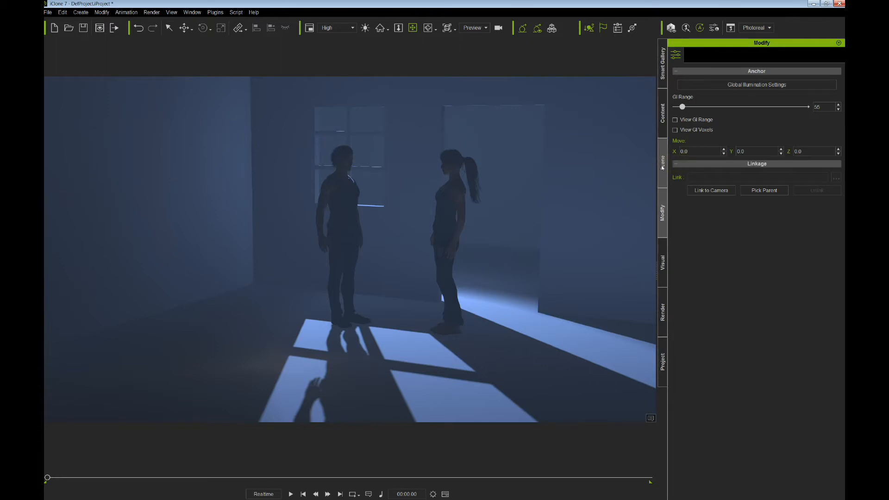
click(663, 168)
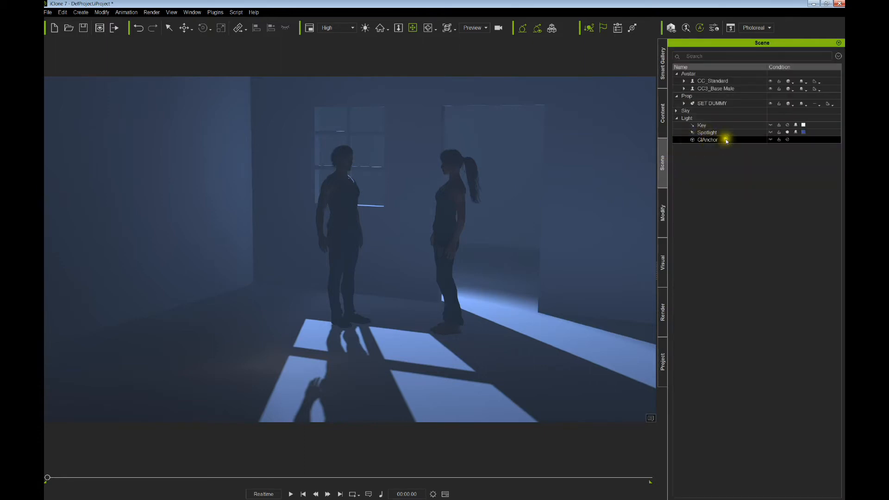
- Toggle the GIAnchor off and on, then orbit so the window sits between the characters
click(788, 140)
click(788, 140)
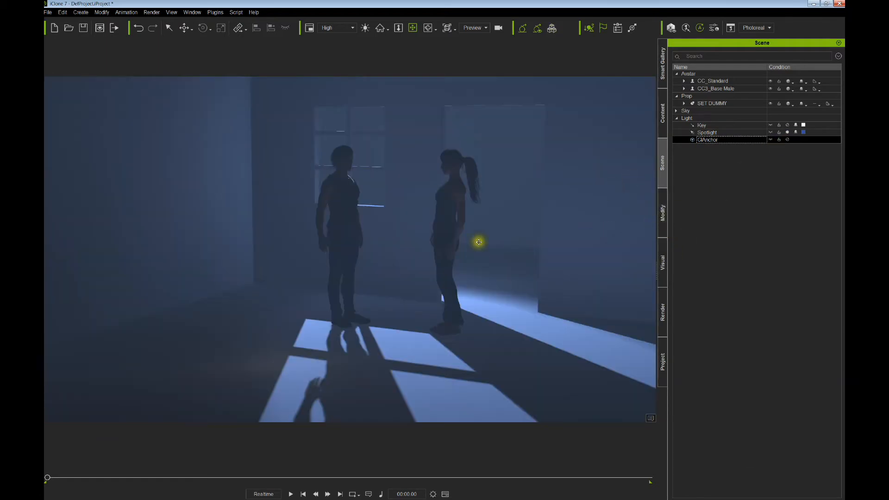
right_drag(515, 272, 422, 292)
scroll(471, 268, up, 10)
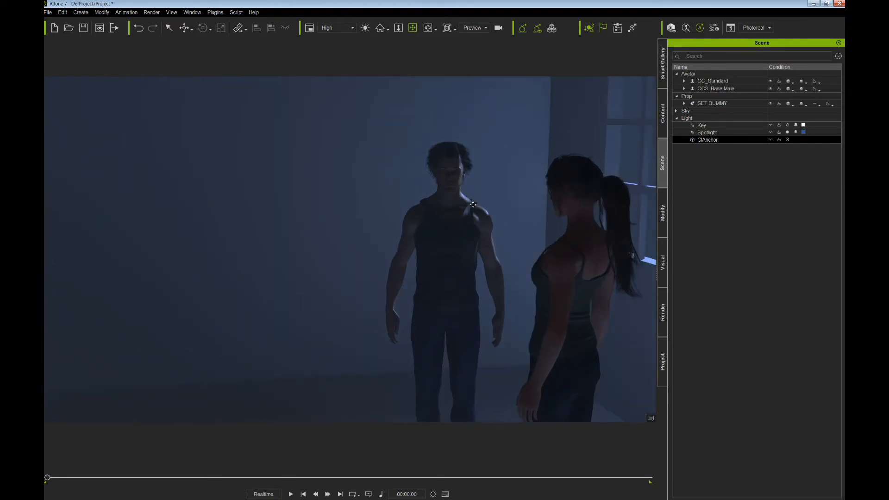
scroll(508, 239, down, 2)
right_drag(520, 250, 580, 276)
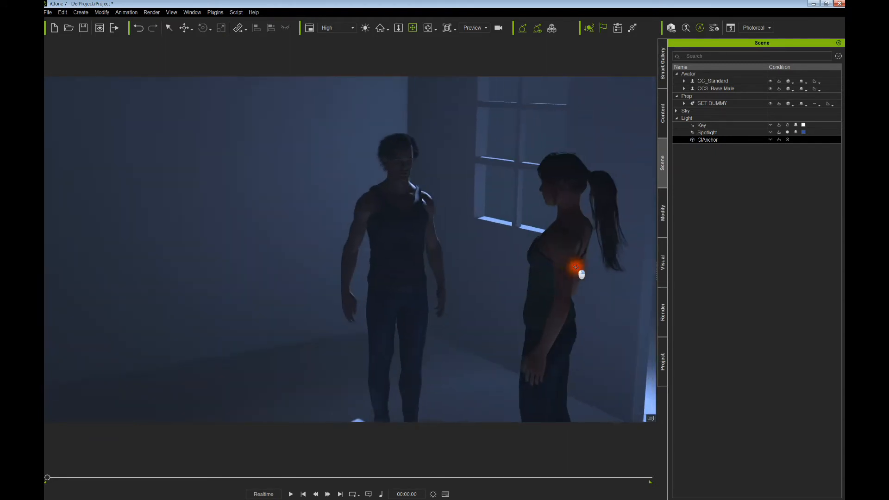
scroll(526, 250, down, 4)
scroll(500, 262, up, 3)
middle_drag(502, 260, 489, 262)
right_drag(488, 262, 463, 250)
middle_drag(449, 239, 429, 244)
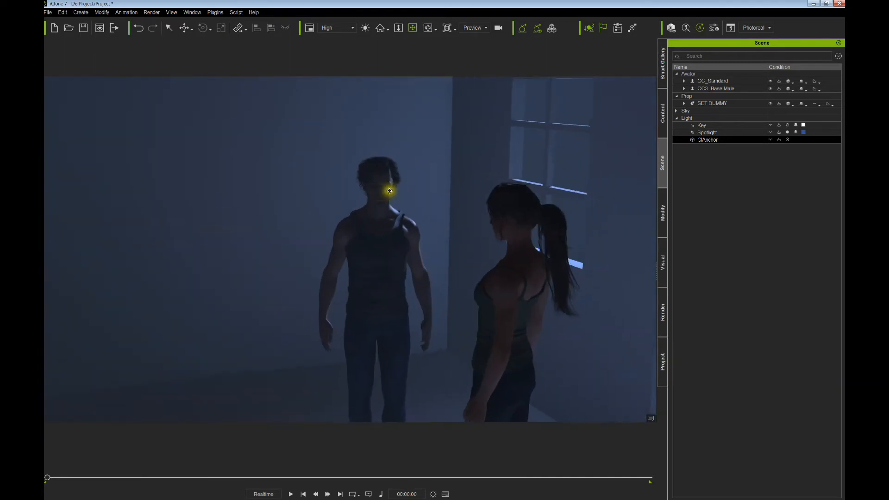
mouse_move(413, 243)
right_down()
mouse_move(466, 242)
mouse_move(427, 244)
right_up()
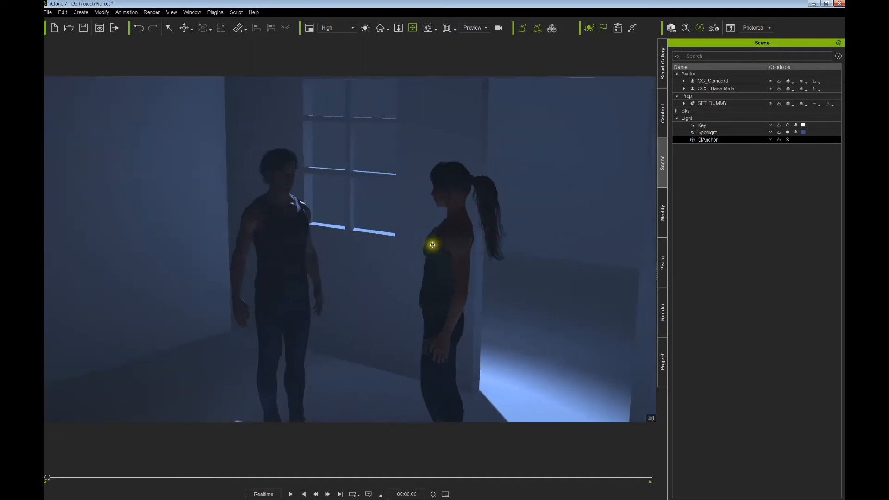
middle_drag(426, 244, 471, 217)
- Select the Spotlight and nudge it so its floor and wall light patches shift
click(703, 133)
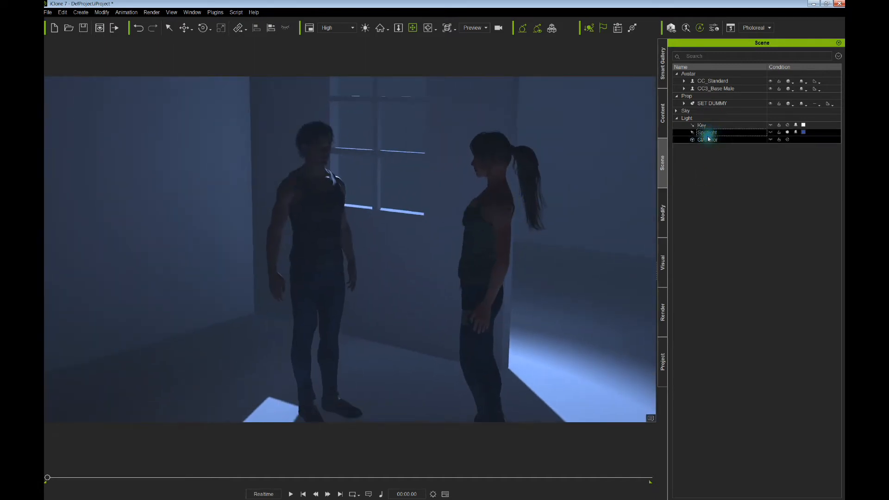
click(387, 218)
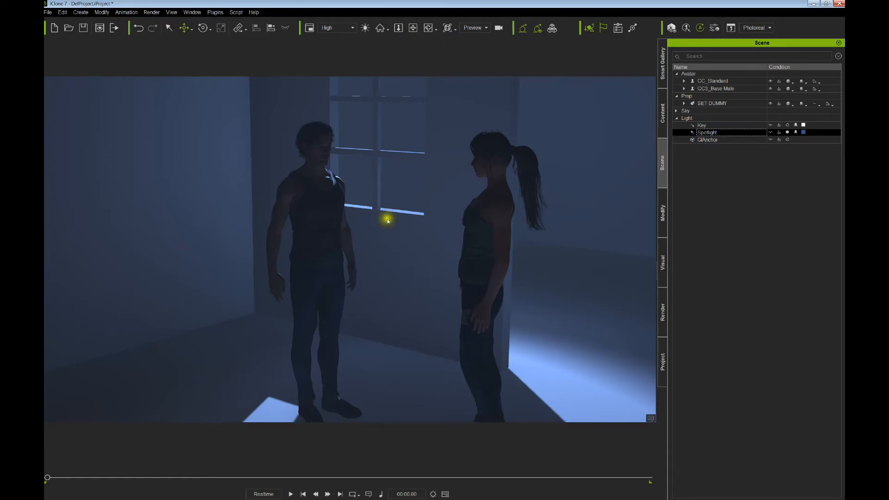
middle_drag(389, 218, 390, 219)
drag(389, 218, 395, 225)
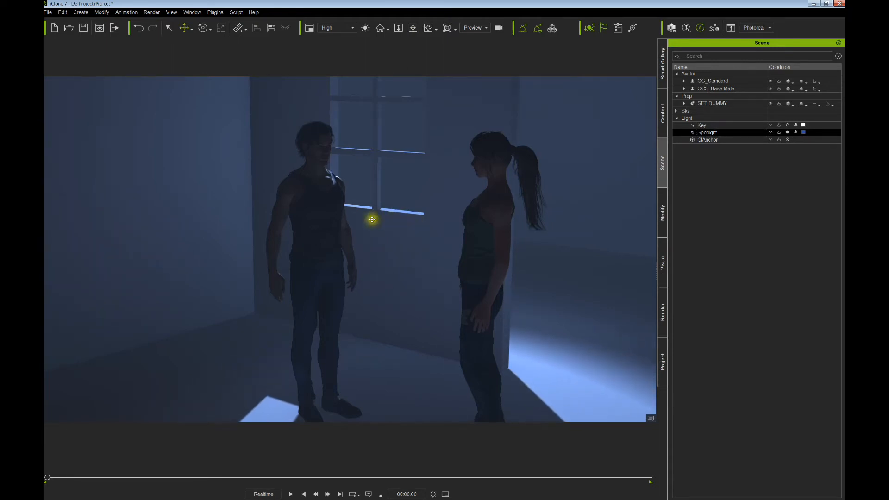
- Select the male and then the female character, orbiting to check the lighting
click(340, 235)
click(336, 202)
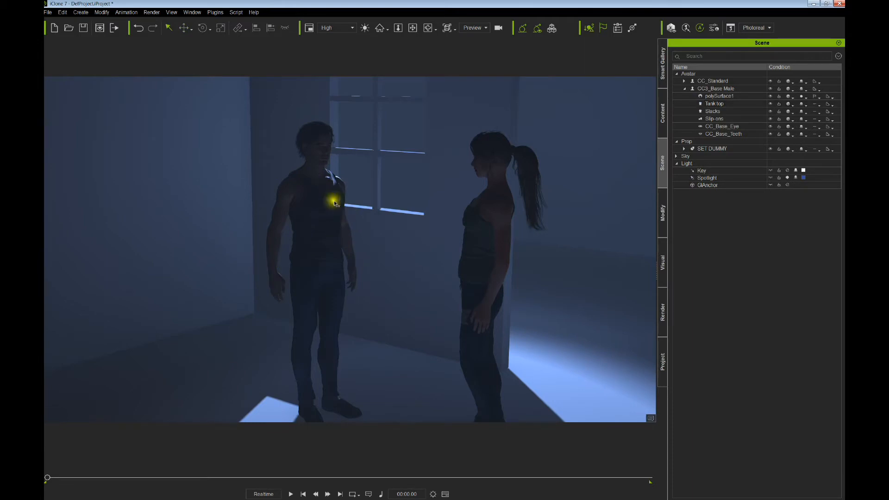
alt+right_drag(380, 229, 379, 273)
click(420, 226)
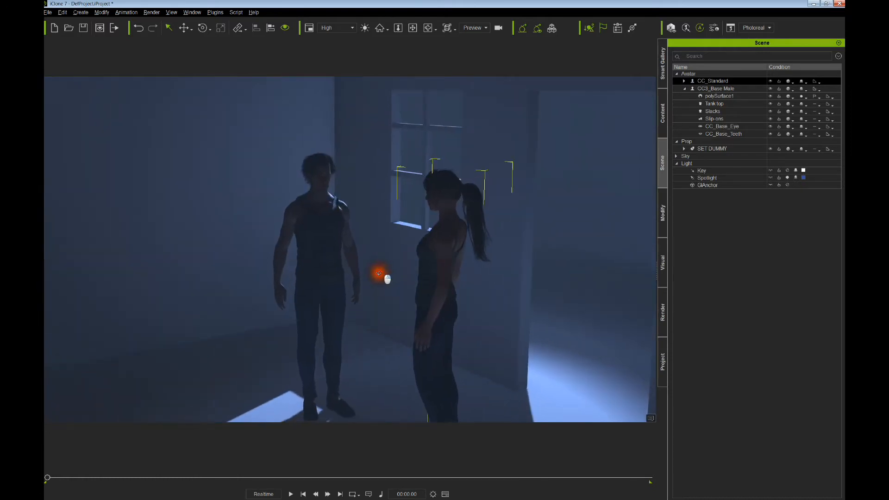
- Add a Point Light from Create > Light and orbit up over the brightened room
click(81, 13)
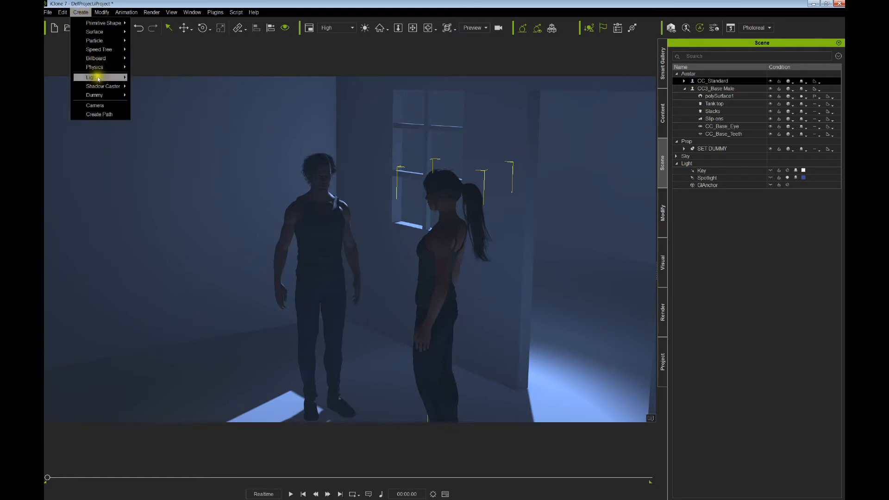
mouse_move(120, 78)
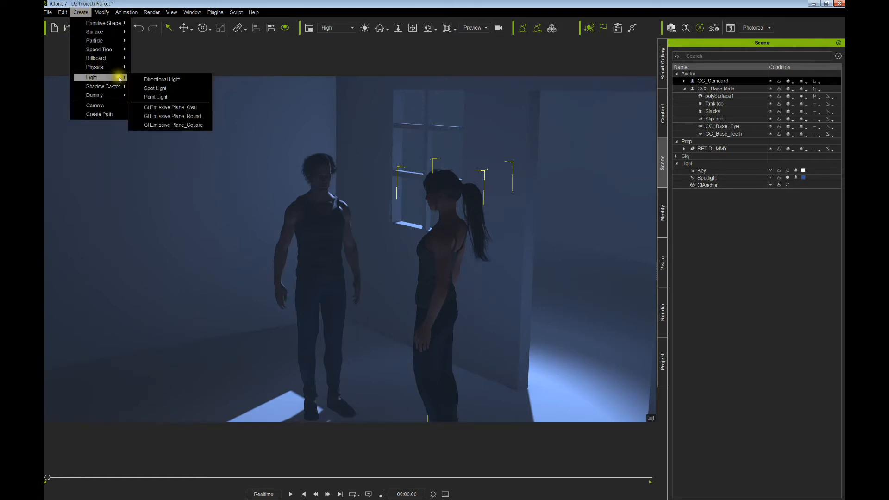
click(156, 97)
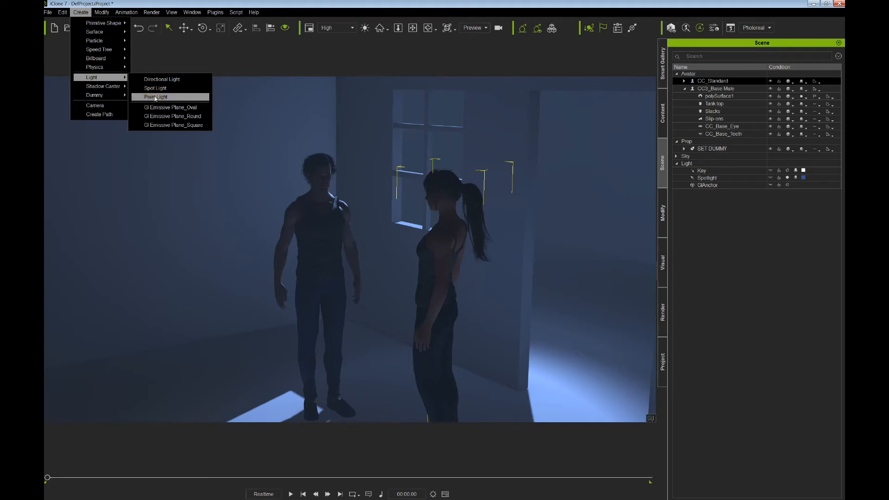
click(155, 98)
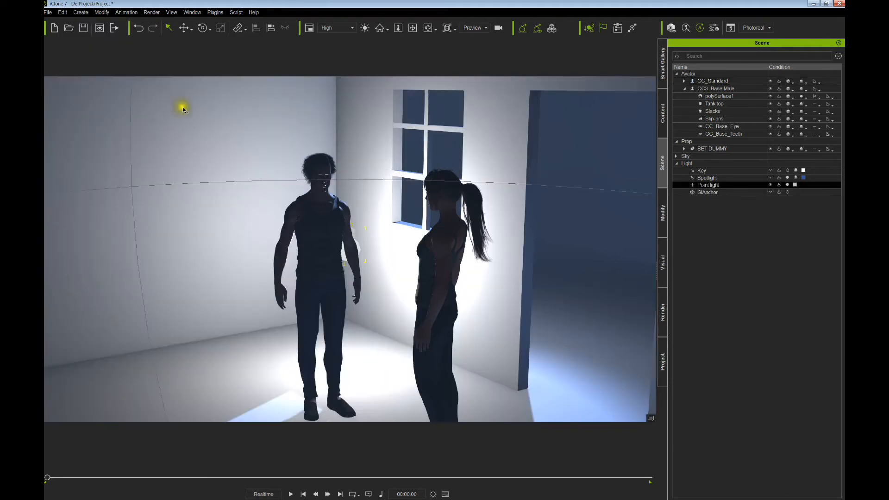
alt+drag(421, 218, 435, 234)
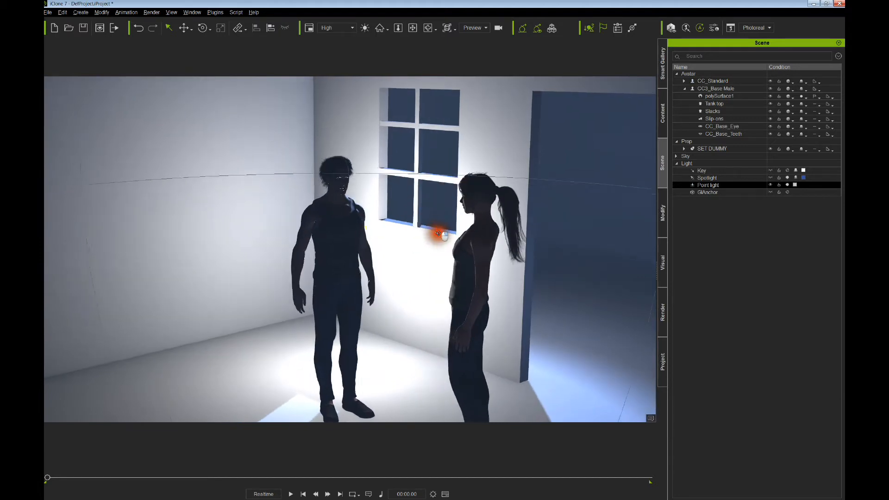
alt+middle_drag(435, 233, 433, 195)
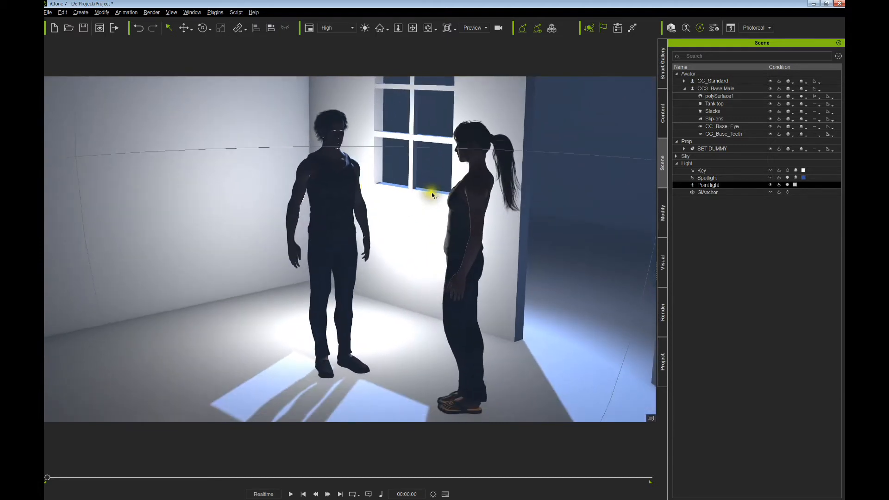
- Save the Spotlight's blue as a custom colour in its colour picker
click(794, 185)
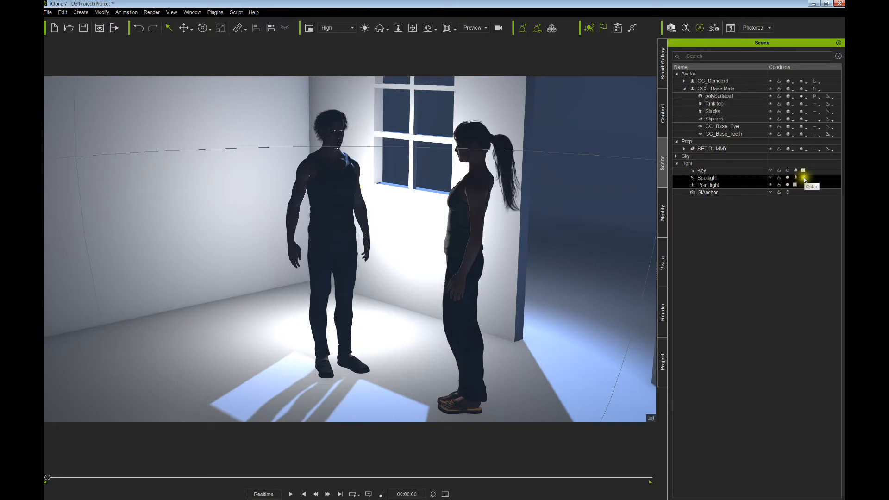
click(804, 178)
click(360, 309)
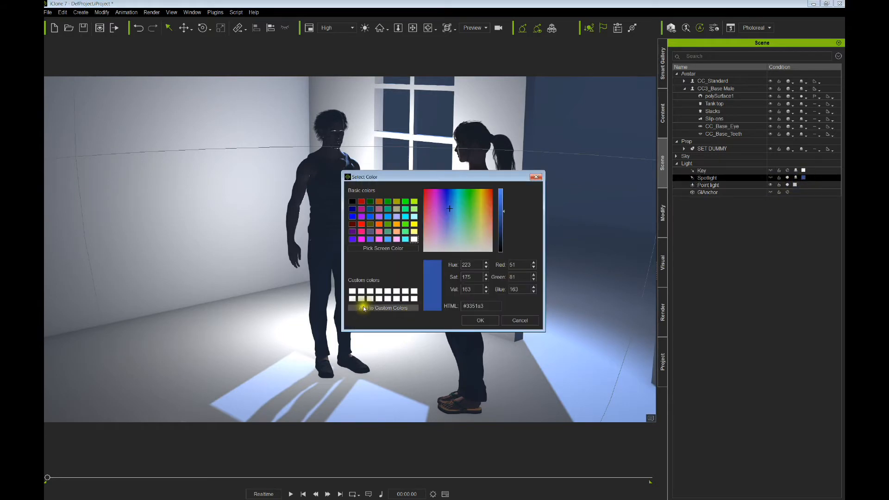
click(358, 291)
click(478, 319)
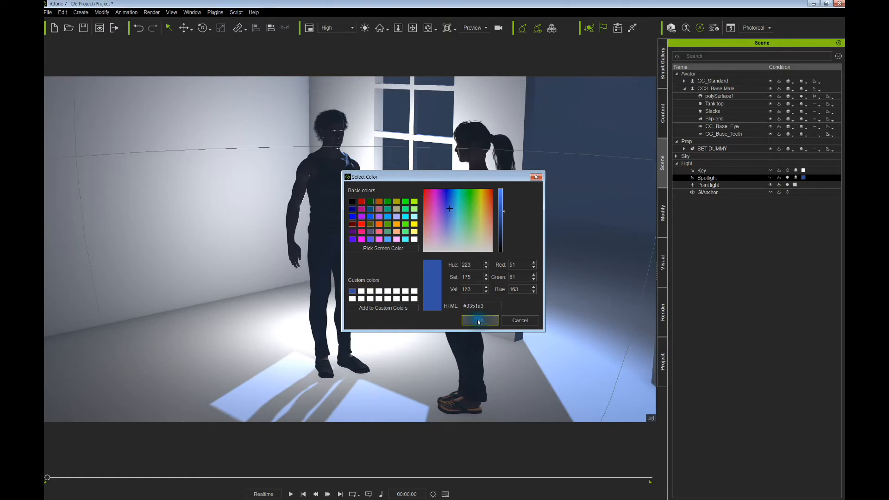
- Give the Point light the saved blue and move it beside the man near the window
click(727, 186)
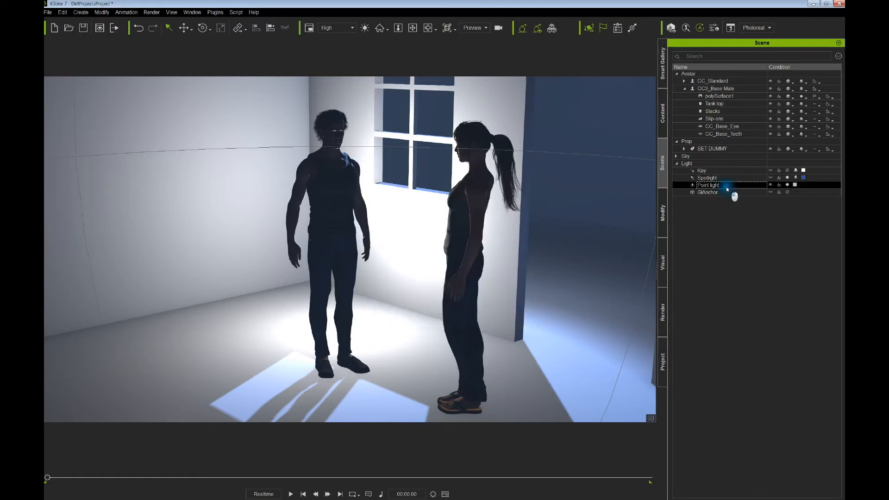
click(794, 186)
click(353, 292)
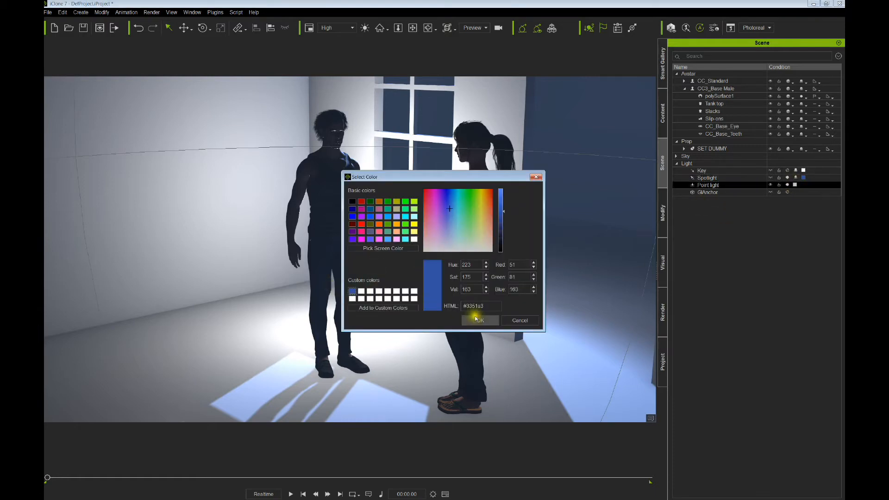
click(481, 320)
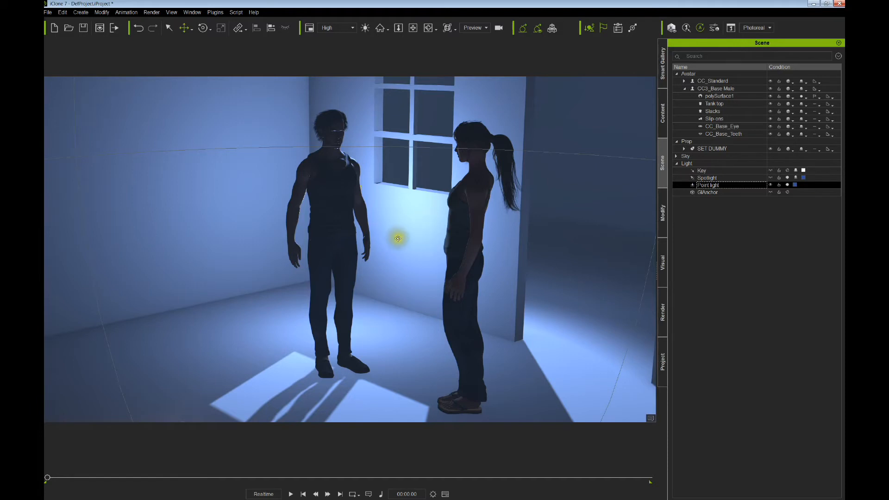
alt+drag(409, 239, 417, 260)
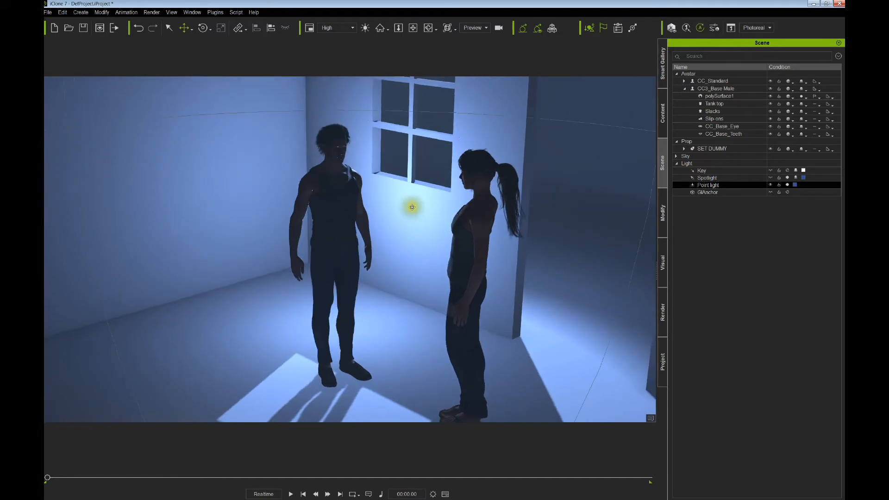
drag(420, 199, 415, 154)
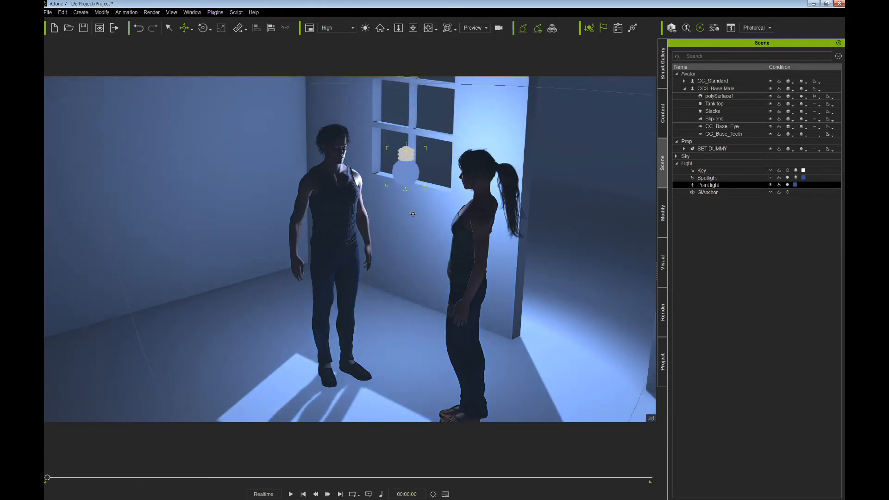
- Shrink the blue point light's range, dim it toward 0.50, and move it nearer the man
click(663, 217)
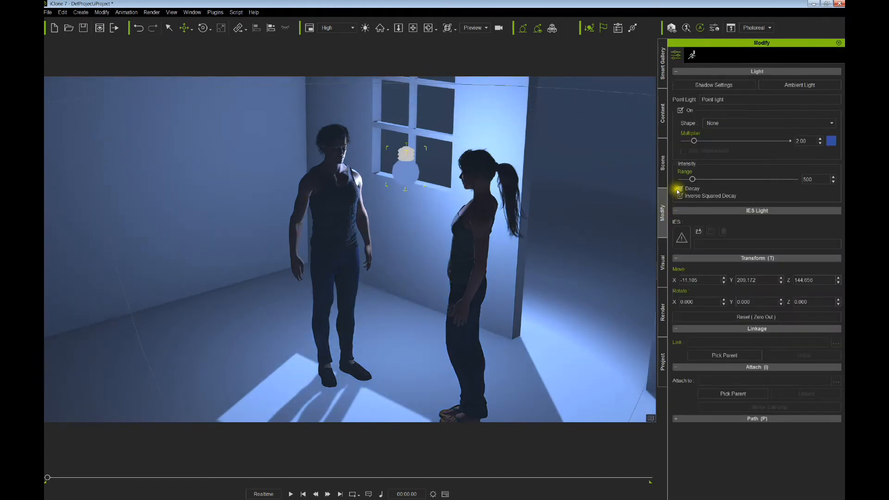
drag(693, 180, 682, 184)
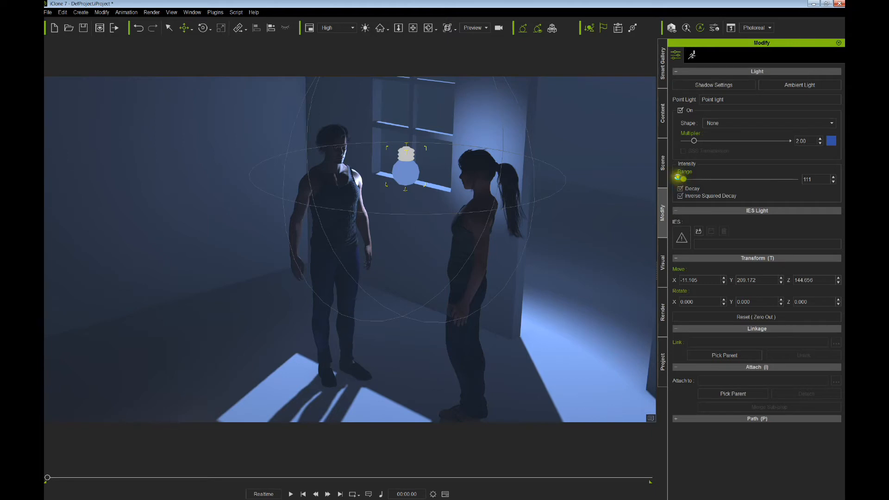
drag(694, 141, 694, 141)
drag(386, 225, 393, 234)
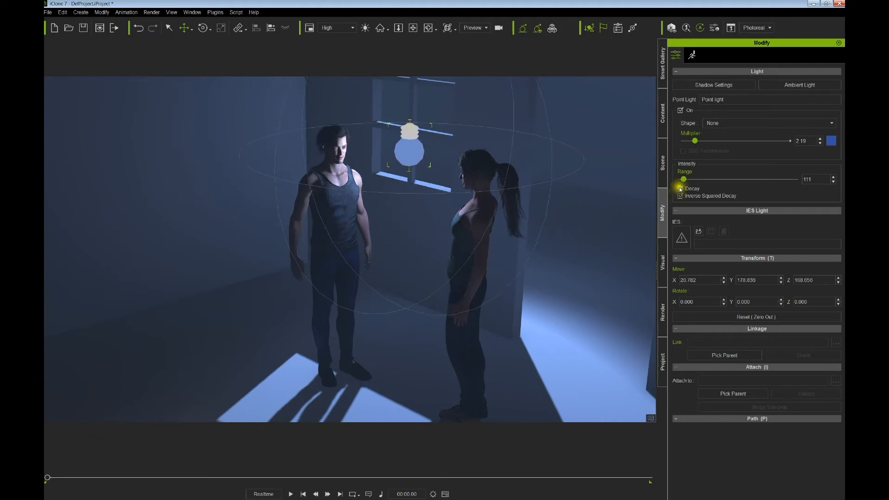
drag(698, 142, 689, 151)
right_drag(518, 260, 526, 270)
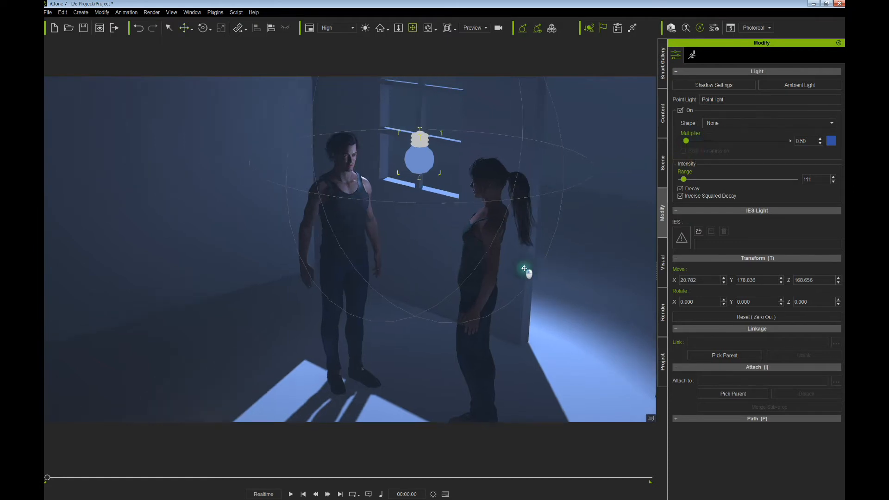
middle_drag(526, 270, 551, 299)
right_drag(552, 300, 491, 238)
scroll(494, 276, up, 3)
middle_drag(491, 238, 484, 254)
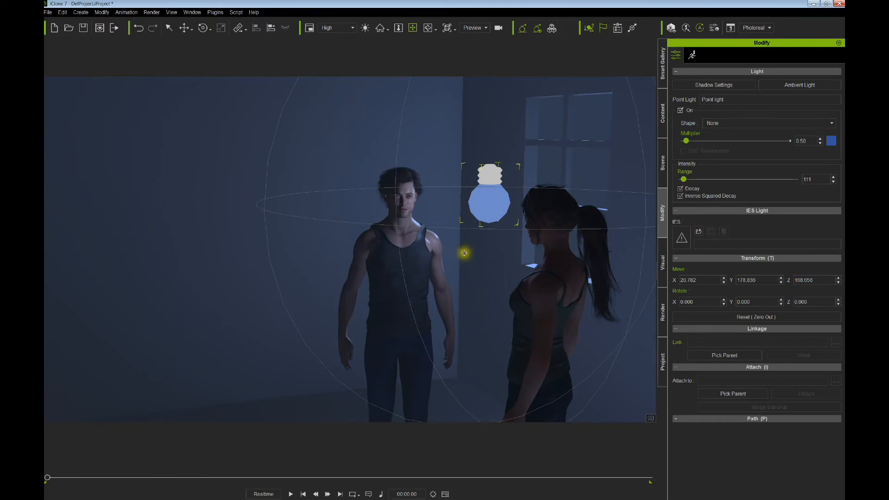
drag(467, 242, 471, 235)
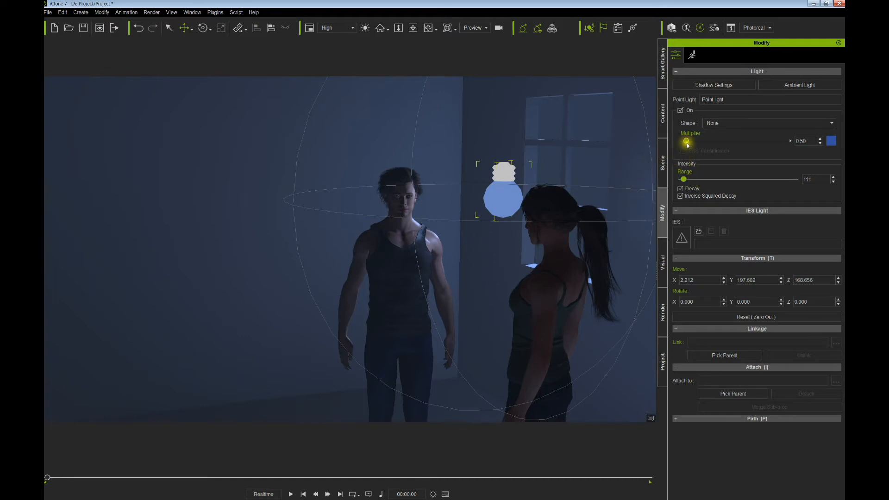
drag(688, 142, 688, 143)
- Adjust the point light's reach and nudge it into place between the two characters
right_drag(542, 233, 574, 267)
middle_drag(575, 267, 514, 285)
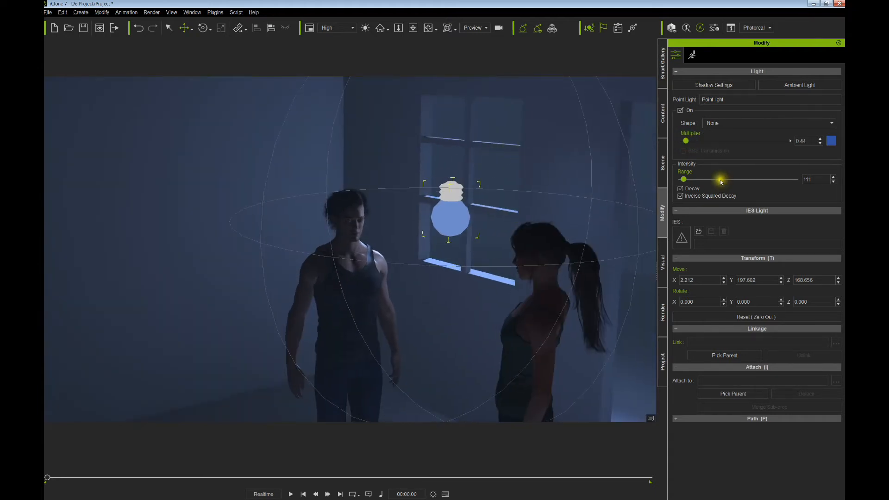
drag(686, 181, 686, 181)
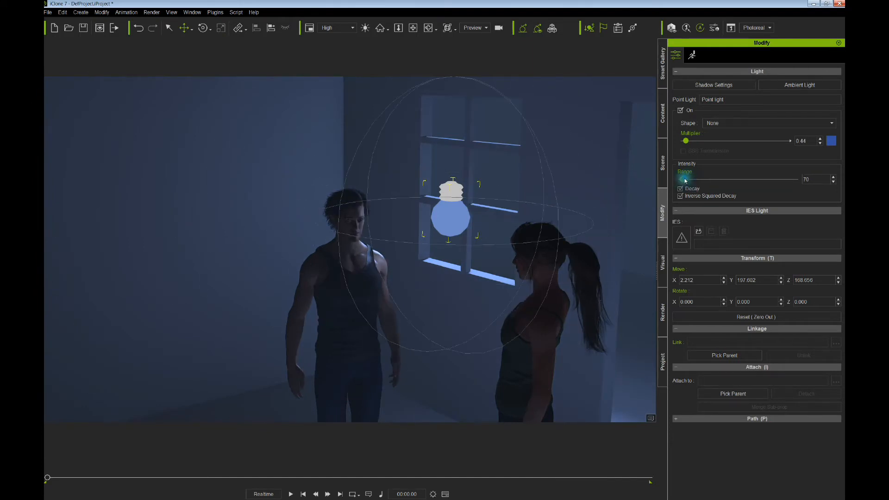
right_drag(520, 232, 468, 231)
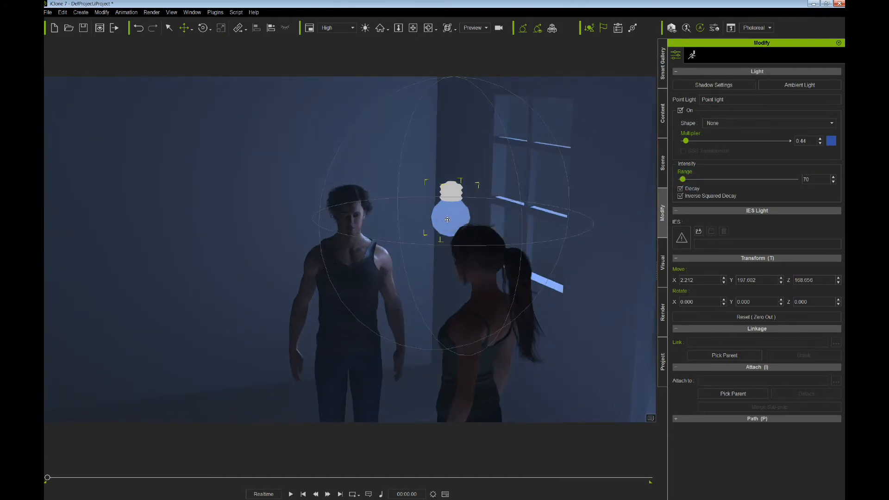
drag(448, 223, 446, 221)
right_drag(448, 223, 562, 279)
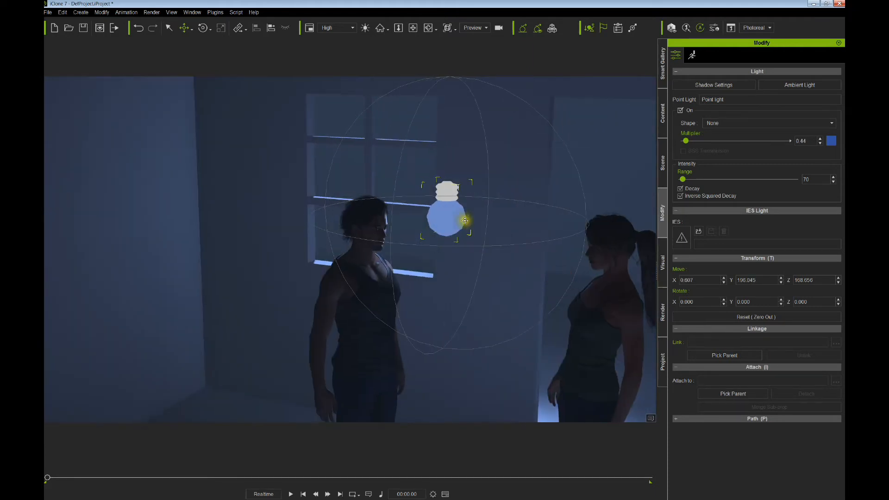
drag(464, 220, 471, 234)
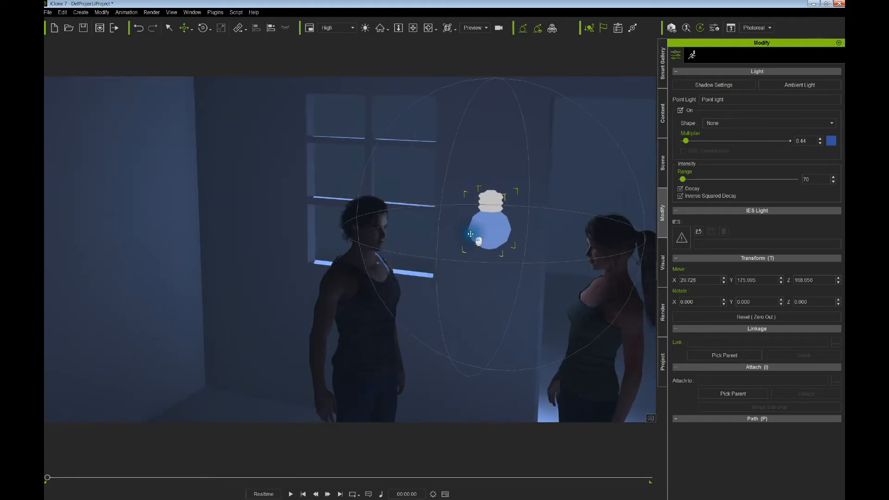
right_drag(470, 234, 386, 247)
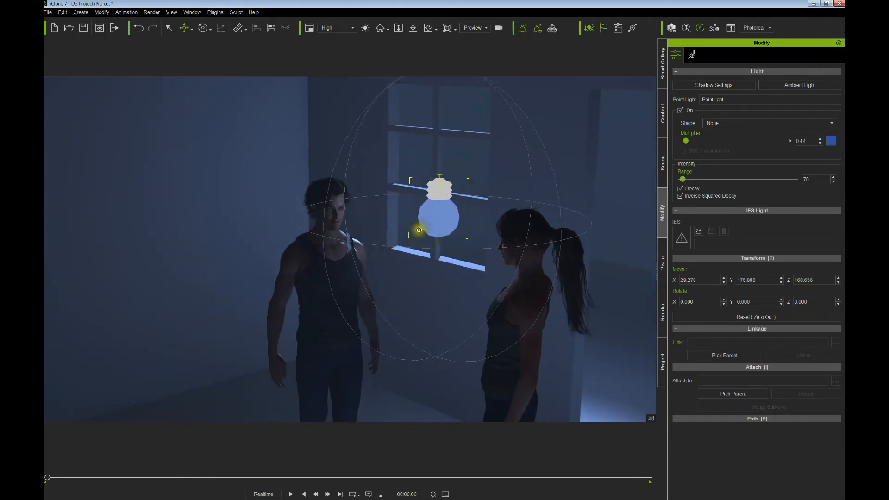
drag(419, 231, 415, 217)
right_drag(425, 240, 385, 242)
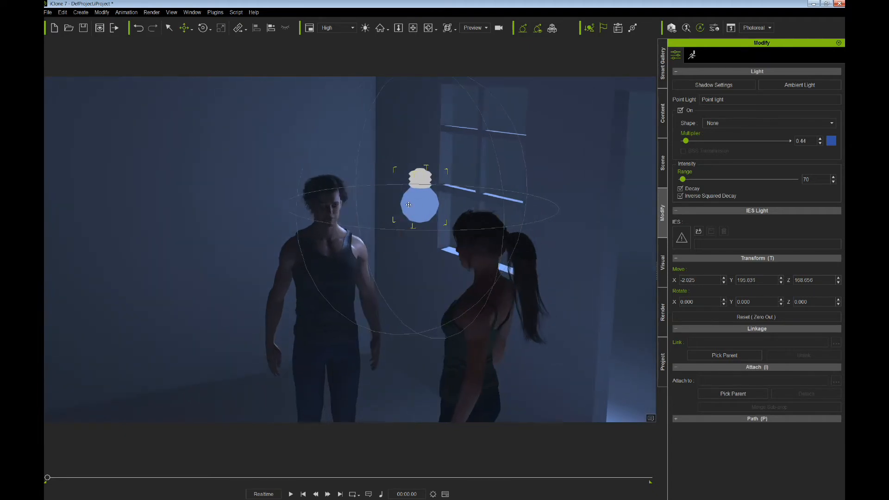
drag(410, 205, 408, 204)
right_drag(405, 210, 422, 204)
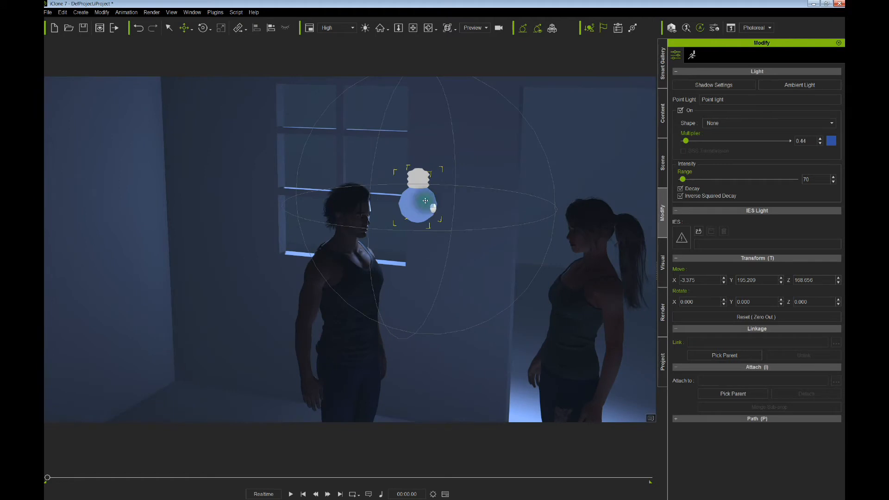
- Shift-drag the point light to create Point light(0) just right of the original
ctrl+drag(425, 201, 442, 199)
right_drag(450, 216, 478, 220)
drag(478, 220, 424, 218)
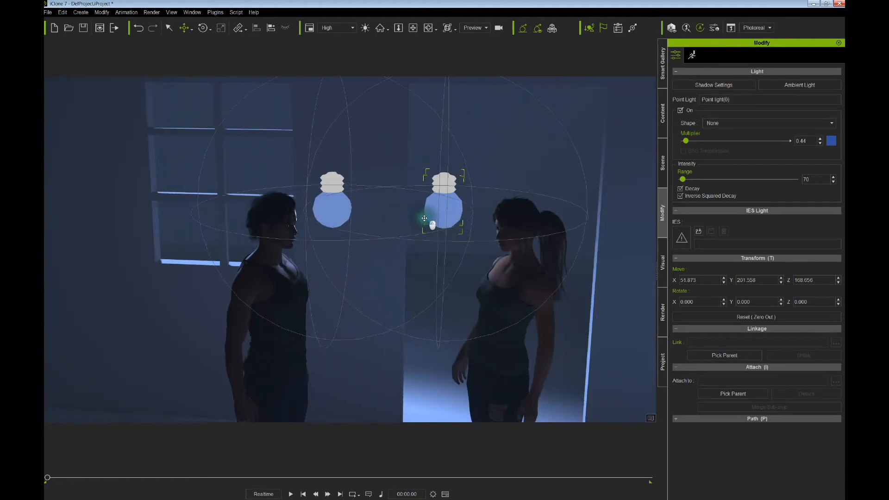
- Raise Point light(0) up and slightly left so it hovers above the characters
right_drag(424, 218, 460, 215)
drag(460, 214, 469, 222)
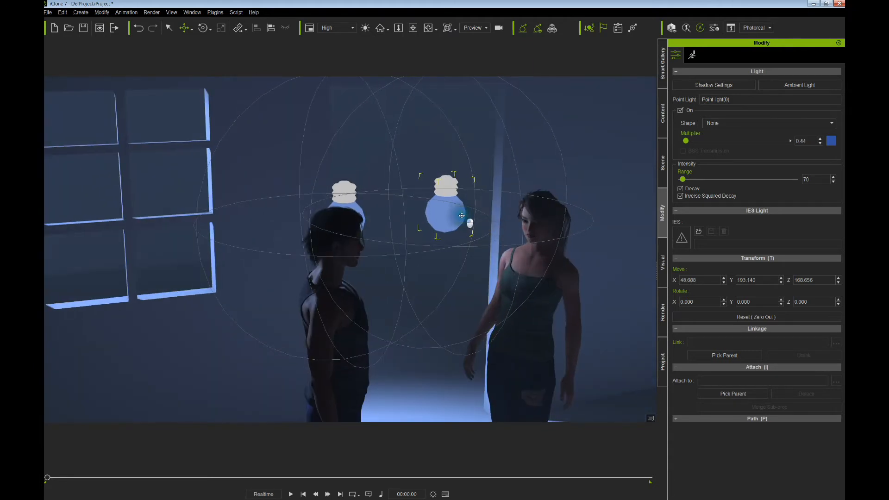
right_drag(469, 222, 461, 215)
drag(459, 212, 458, 209)
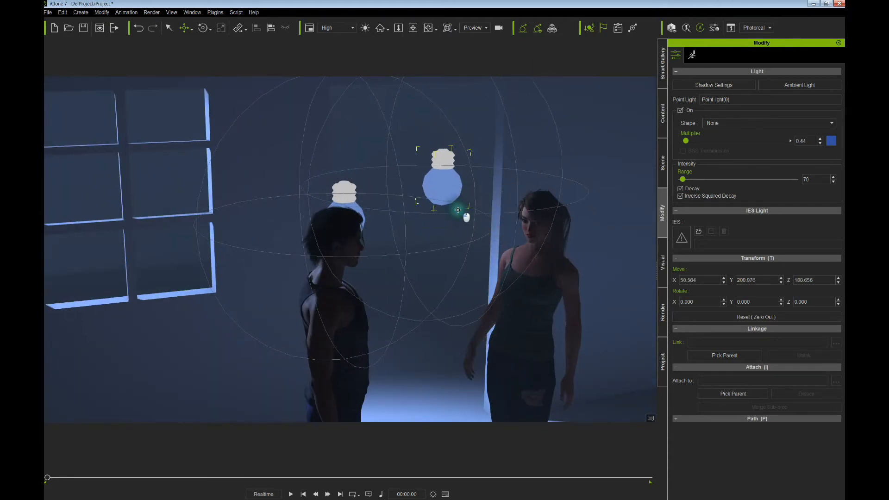
- Orbit and zoom around both characters to check the blue lighting on them
right_drag(457, 210, 749, 153)
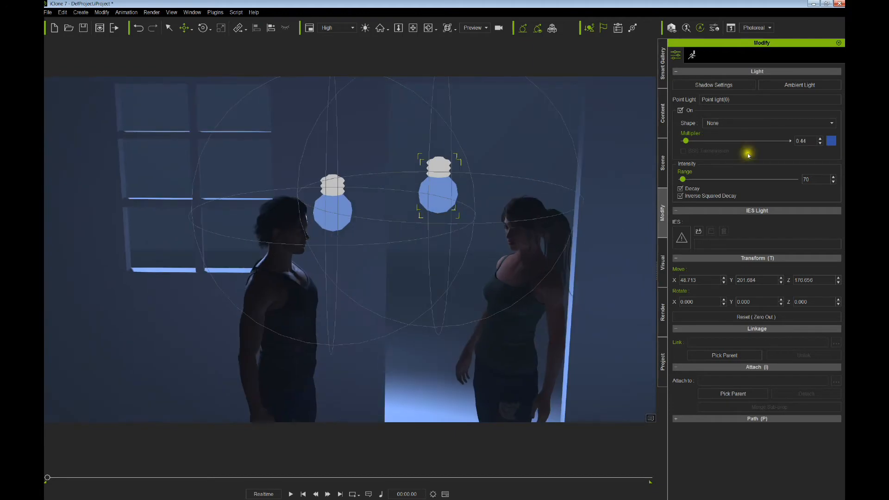
right_drag(586, 220, 425, 165)
scroll(426, 195, up, 5)
scroll(426, 194, down, 4)
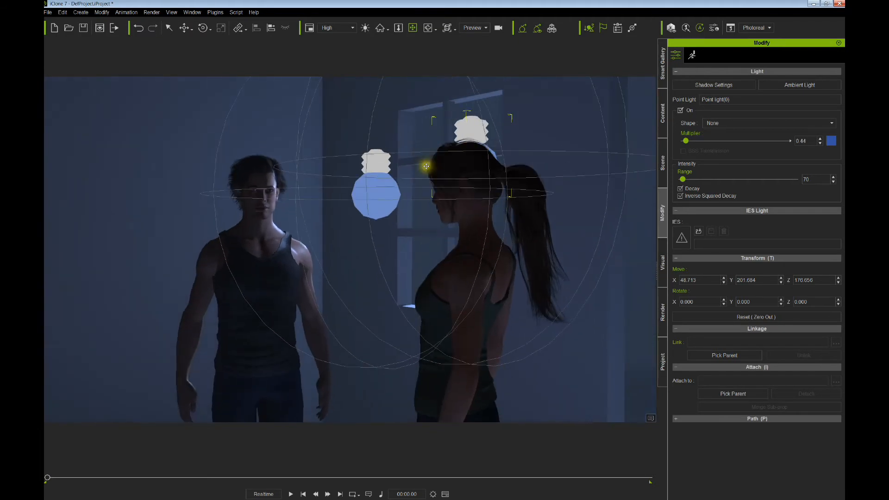
drag(424, 165, 455, 177)
right_drag(455, 177, 441, 161)
scroll(434, 164, up, 4)
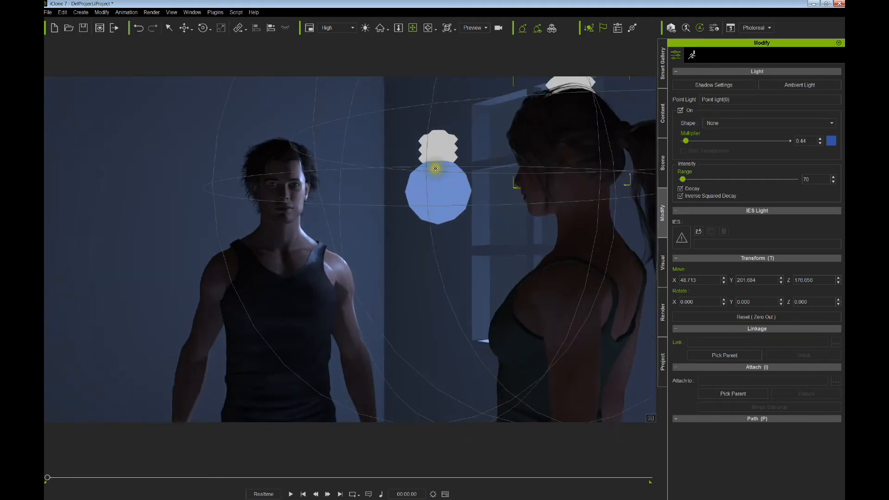
middle_drag(434, 167, 462, 169)
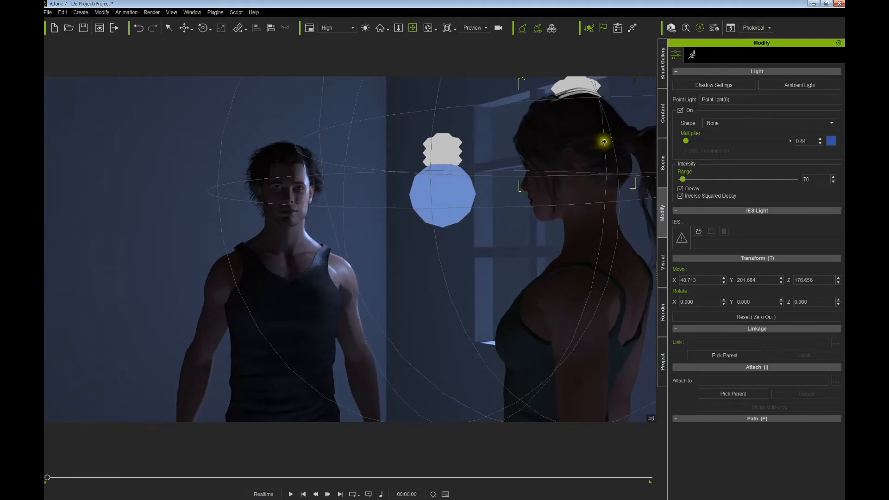
right_drag(491, 242, 588, 263)
middle_drag(545, 217, 442, 211)
click(577, 279)
right_drag(577, 279, 514, 281)
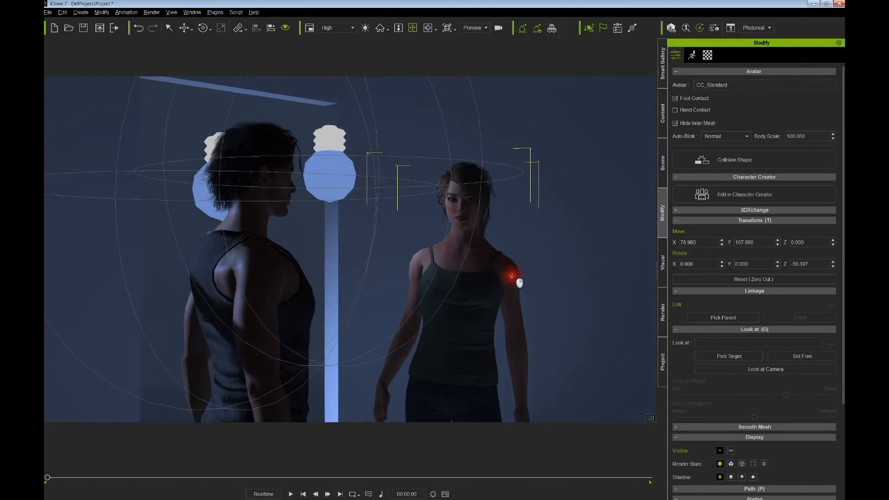
middle_drag(469, 269, 478, 271)
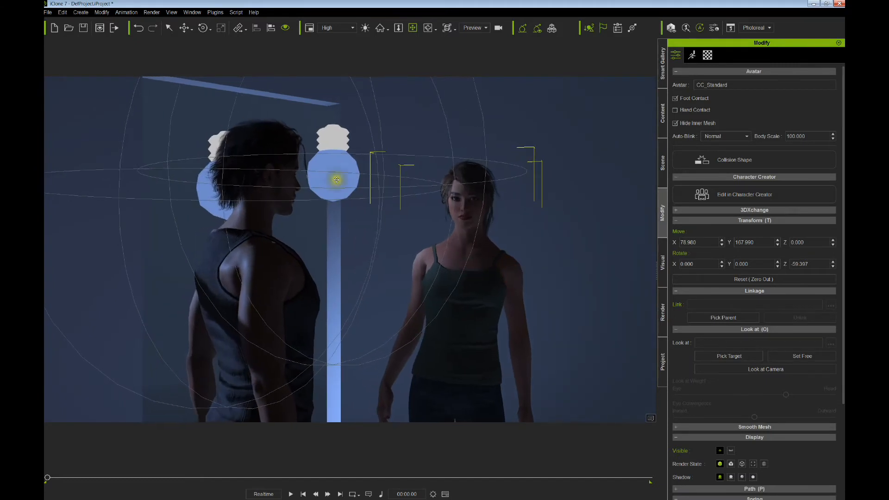
- Fine-tune Point light(0) to X 39.611, Y 197.921, then deselect it
click(337, 143)
drag(336, 143, 337, 140)
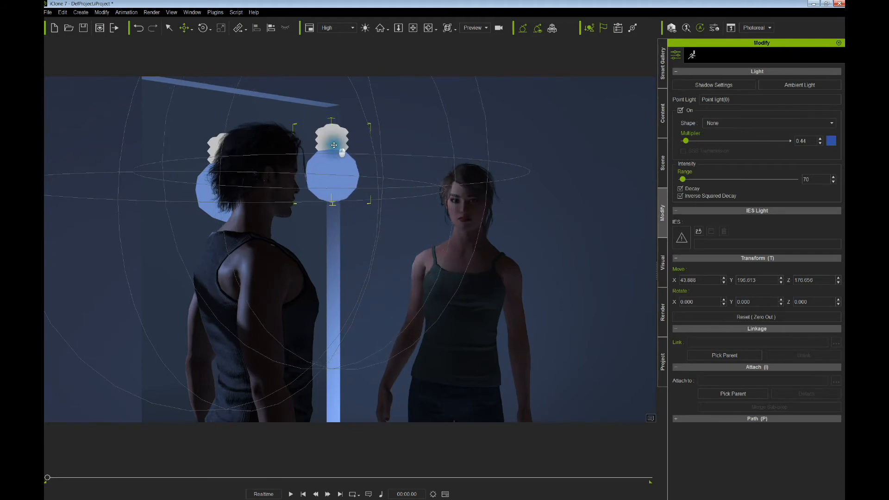
drag(333, 147, 331, 146)
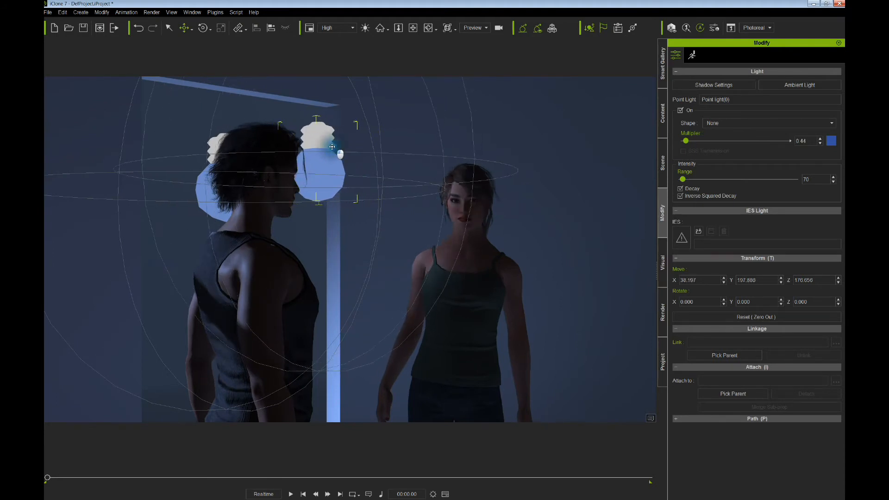
right_drag(333, 146, 410, 222)
scroll(350, 216, down, 3)
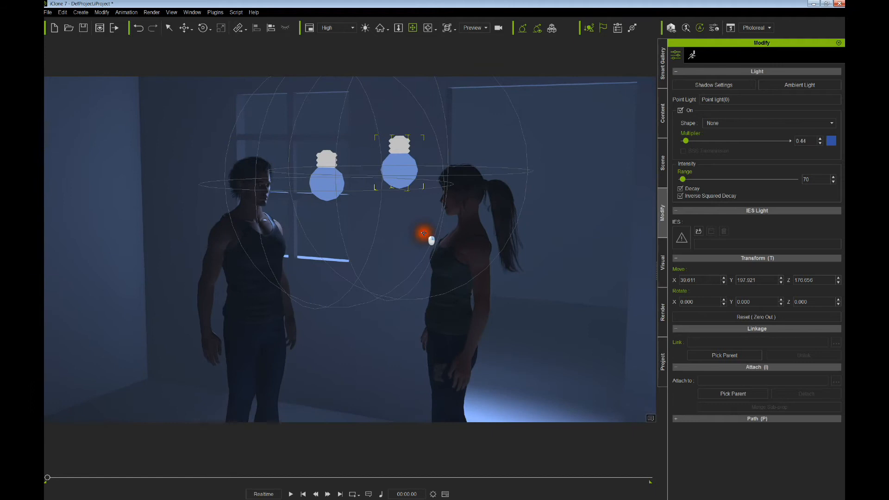
right_drag(424, 233, 419, 256)
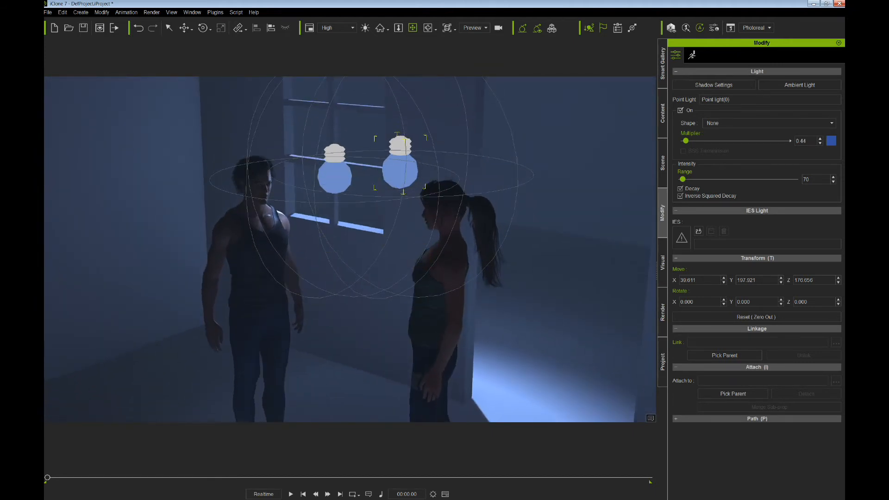
click(133, 166)
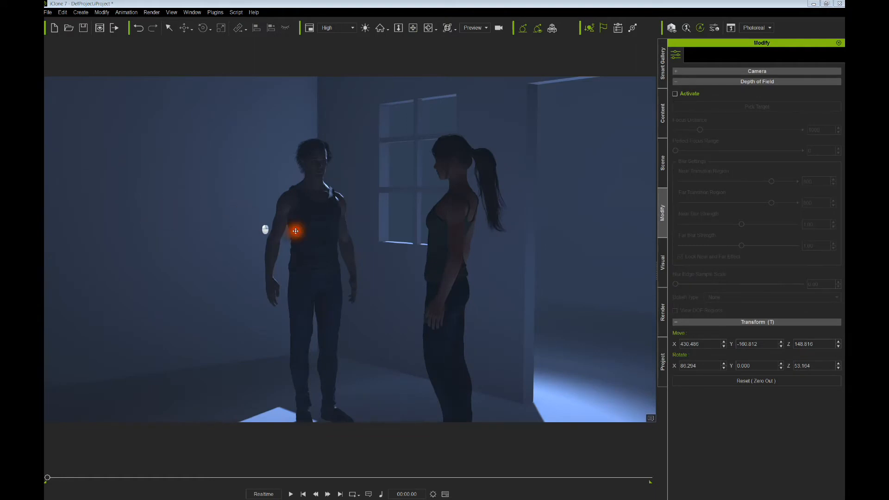
- Add a spotlight to the scene from Create > Light > Spot Light
right_drag(295, 230, 281, 268)
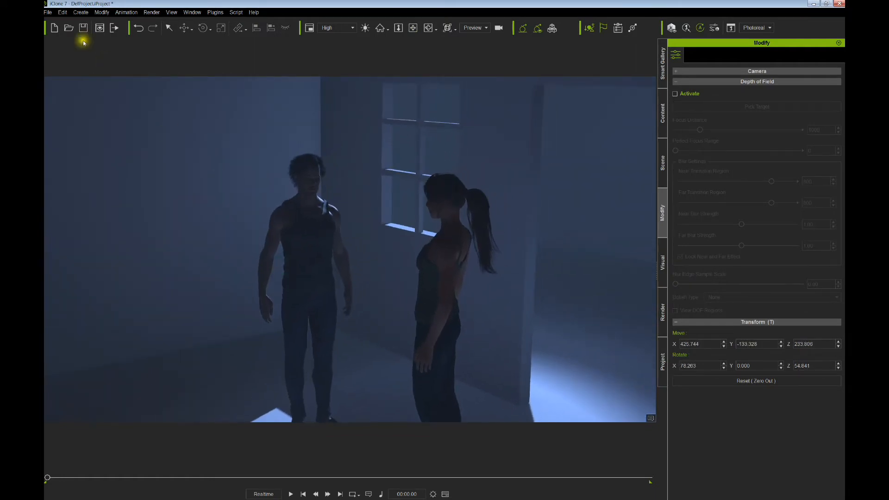
click(76, 13)
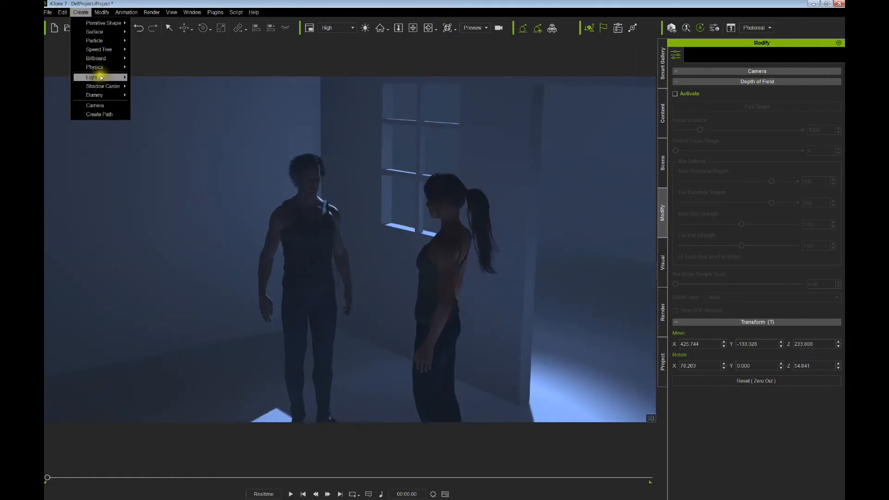
mouse_move(99, 78)
click(154, 88)
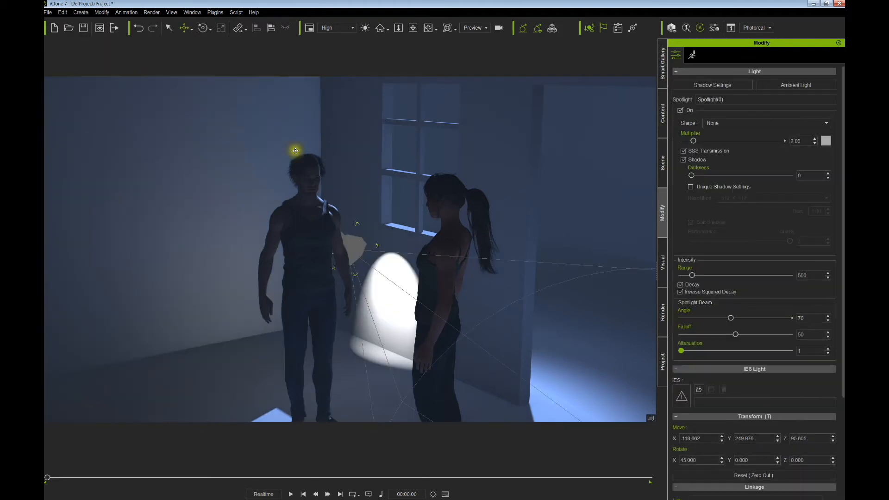
- Move and rotate Spotlight(0) so it points down from near the window toward the characters
drag(358, 257, 365, 292)
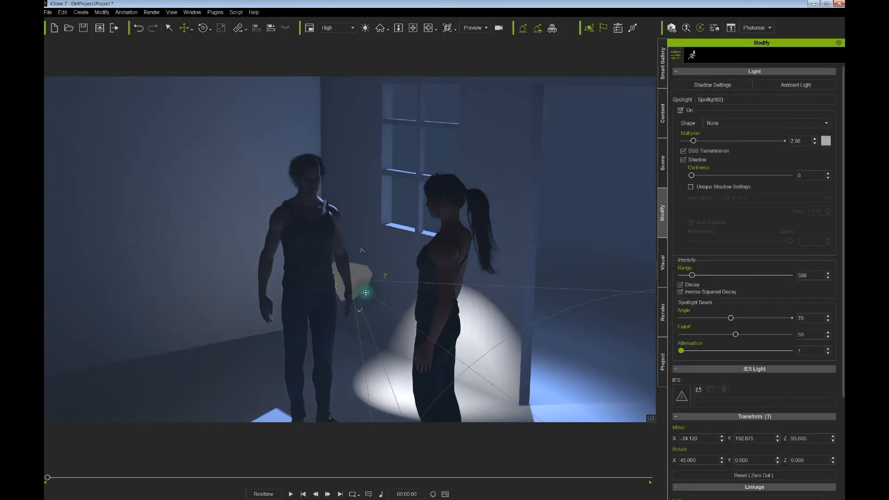
right_drag(365, 293, 297, 297)
drag(300, 295, 349, 260)
alt+right_drag(367, 225, 398, 215)
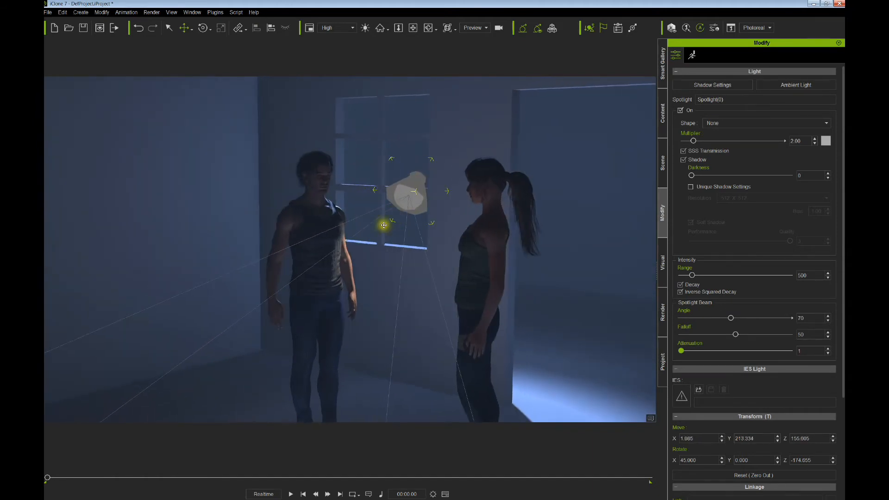
drag(380, 191, 407, 205)
key(w)
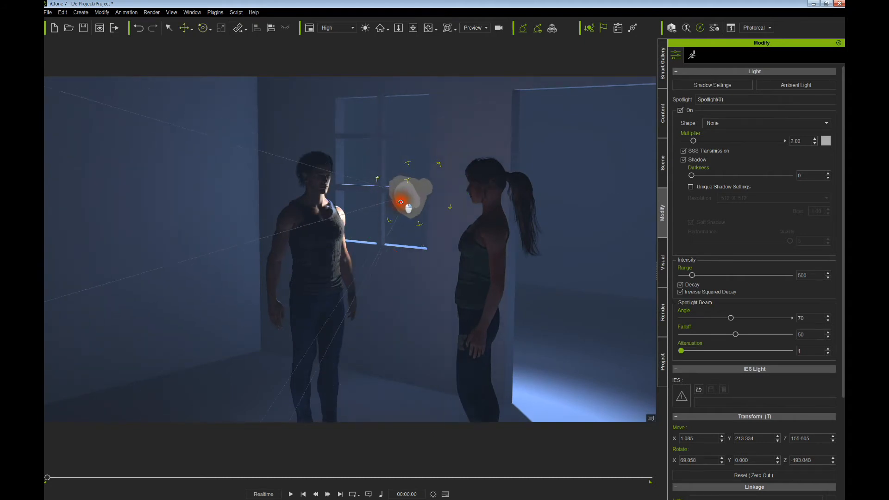
right_drag(406, 207, 406, 203)
drag(405, 203, 404, 200)
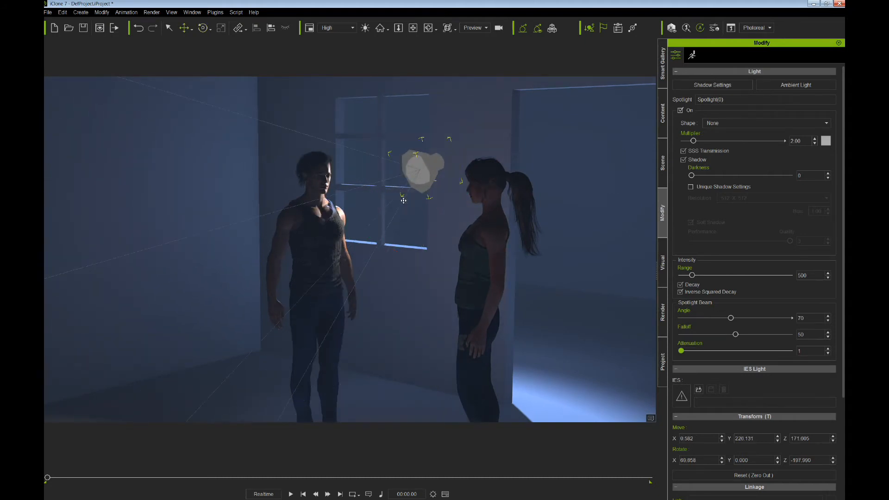
right_drag(452, 209, 393, 270)
drag(409, 208, 416, 199)
right_drag(415, 209, 427, 212)
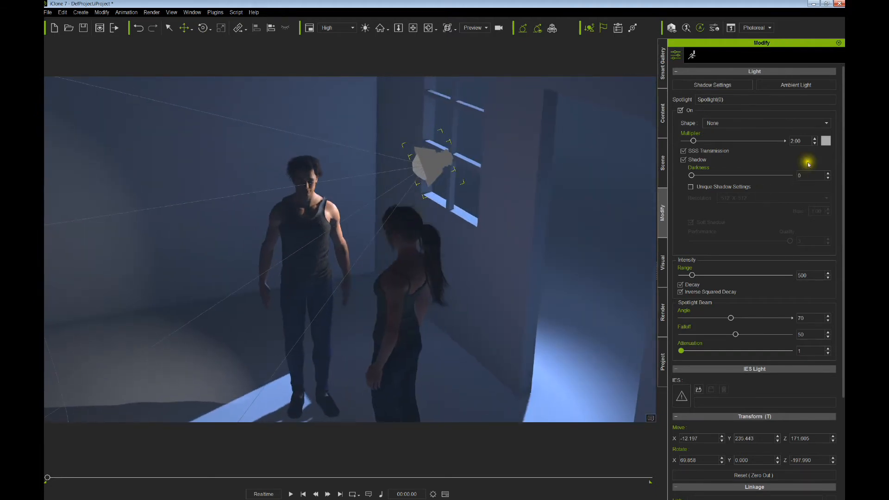
click(825, 141)
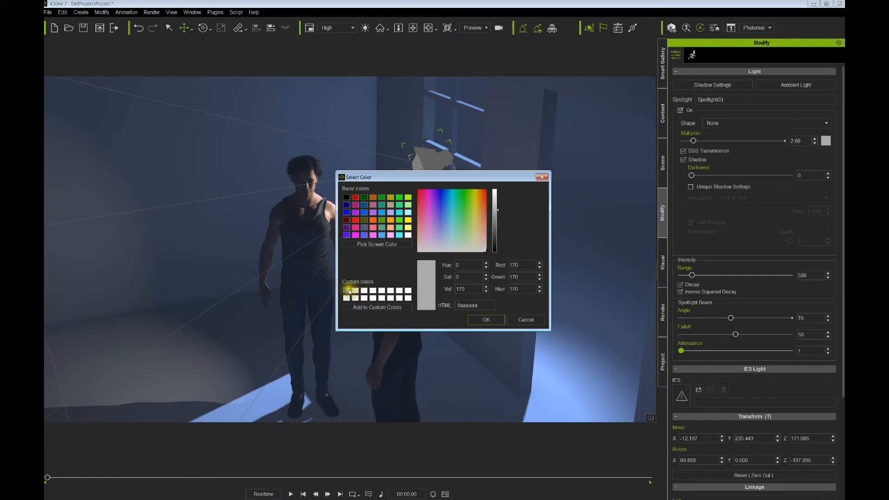
- Apply the saved blue custom colour to the spotlight and view the window patches on the floor
click(349, 292)
click(484, 319)
right_drag(369, 294, 531, 250)
scroll(410, 244, up, 4)
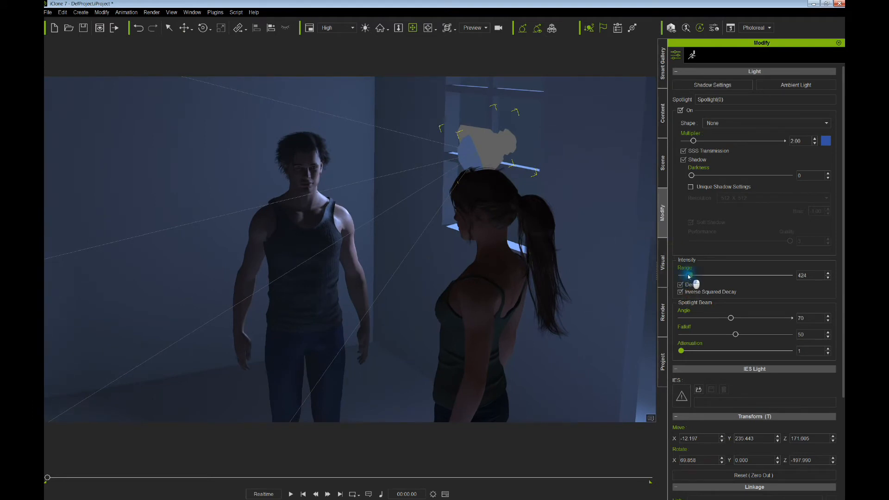
right_drag(512, 214, 560, 165)
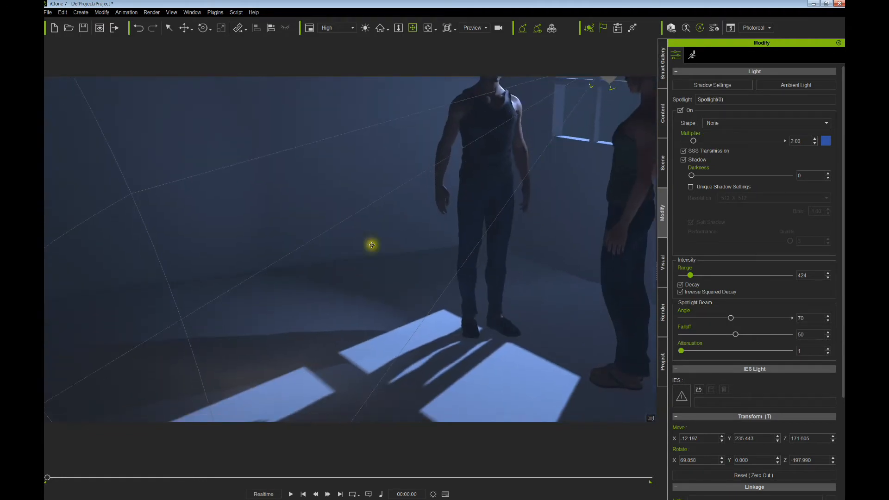
scroll(372, 245, down, 4)
right_drag(367, 278, 377, 244)
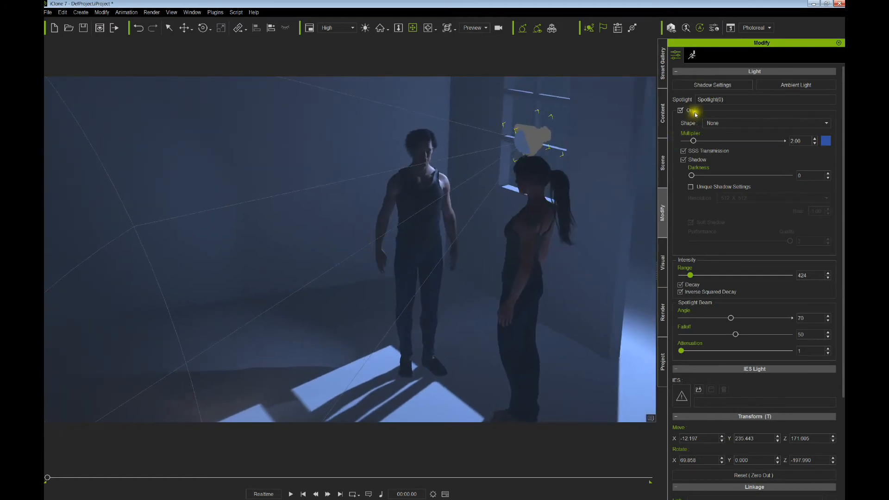
- Compare the spotlight with and without shadows, leaving shadows on, and frame the view near the man
click(684, 160)
click(684, 160)
click(683, 160)
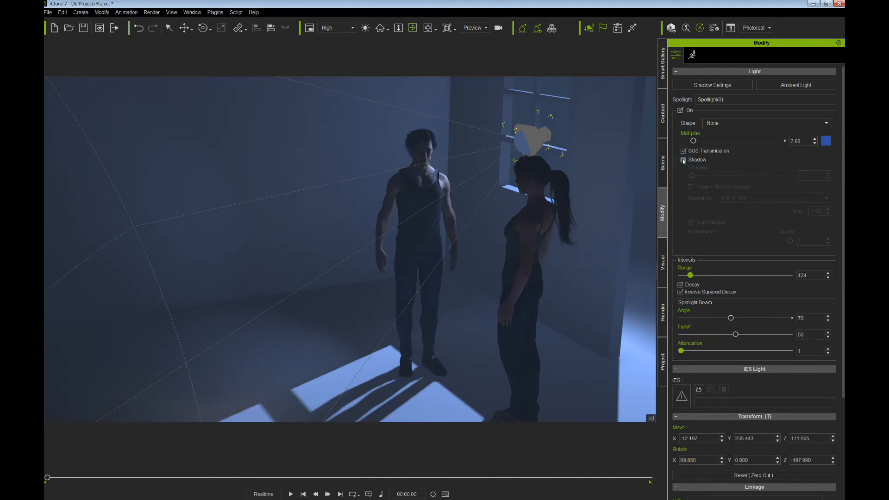
click(683, 160)
click(684, 160)
click(683, 160)
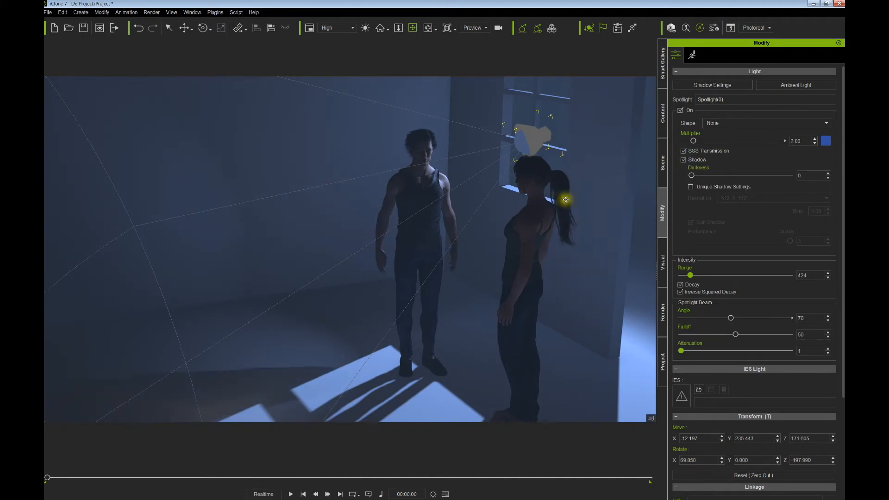
scroll(690, 276, down, 3)
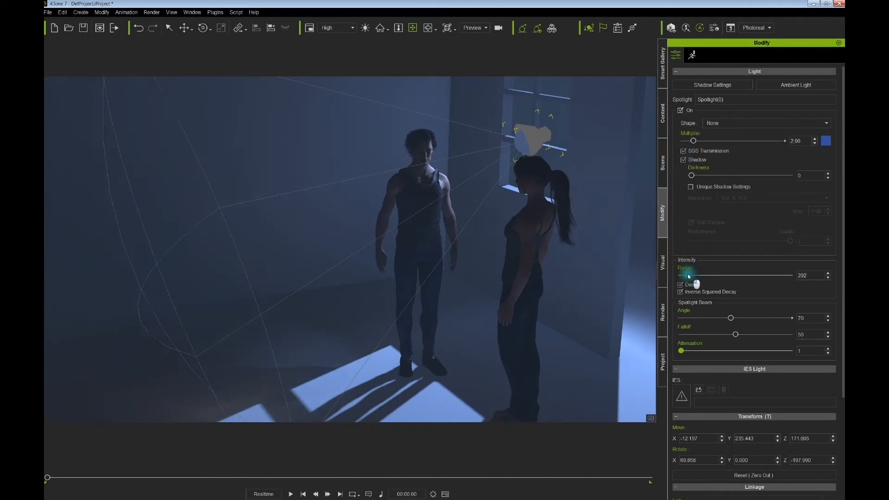
scroll(687, 274, down, 1)
scroll(687, 273, up, 2)
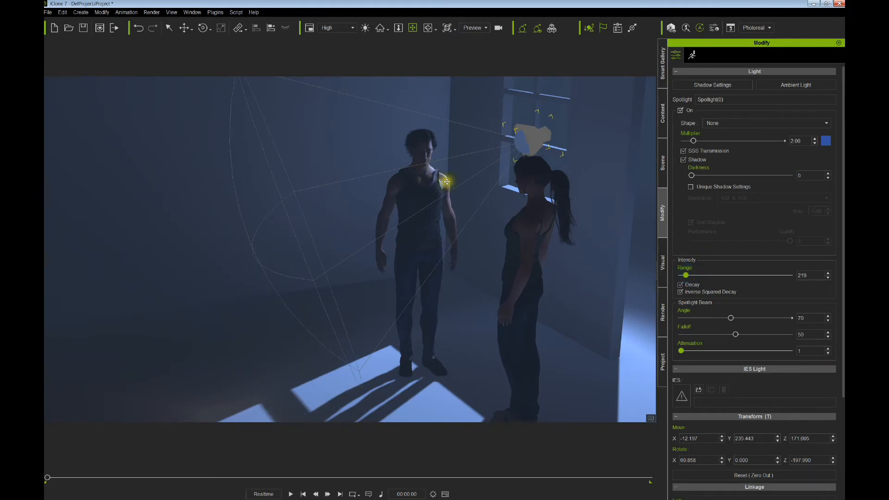
scroll(451, 185, up, 5)
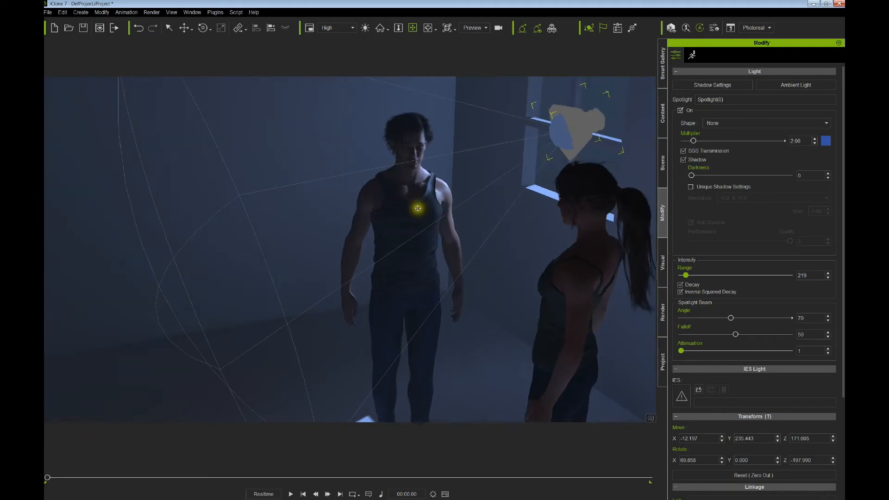
right_drag(418, 209, 411, 162)
middle_drag(416, 167, 400, 215)
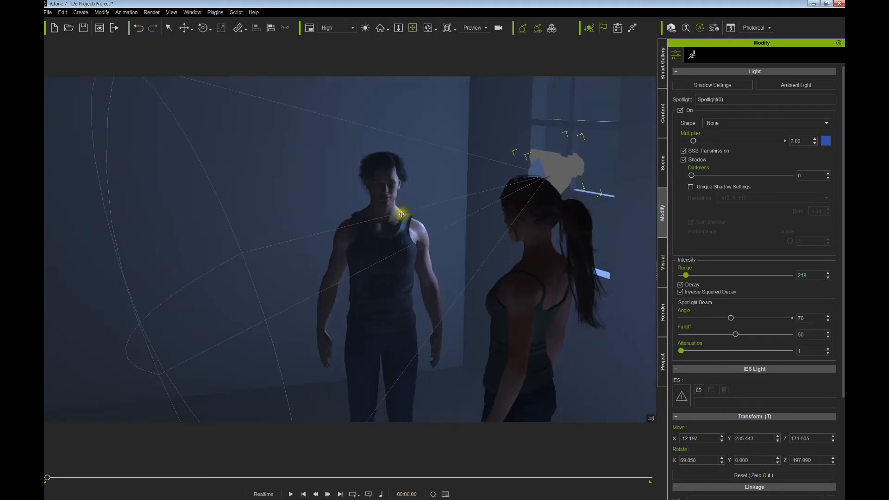
- Play the animation to preview the blue lighting, then rewind to the start
key(space)
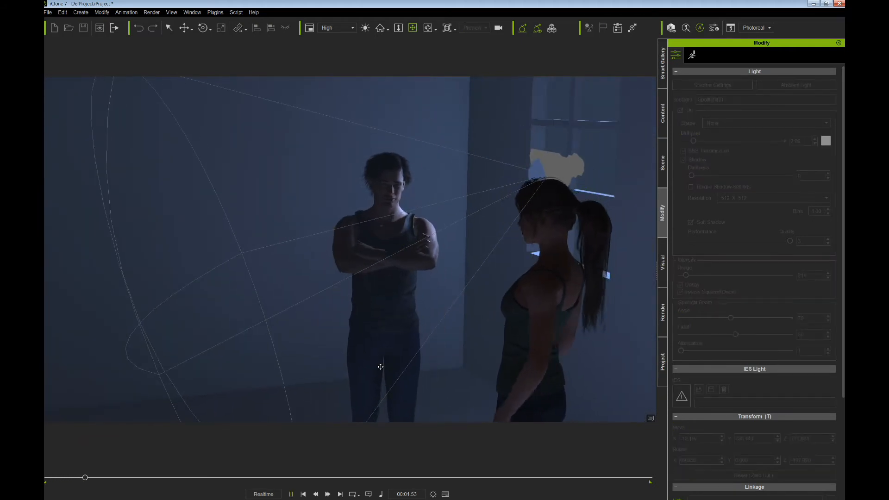
scroll(426, 327, up, 3)
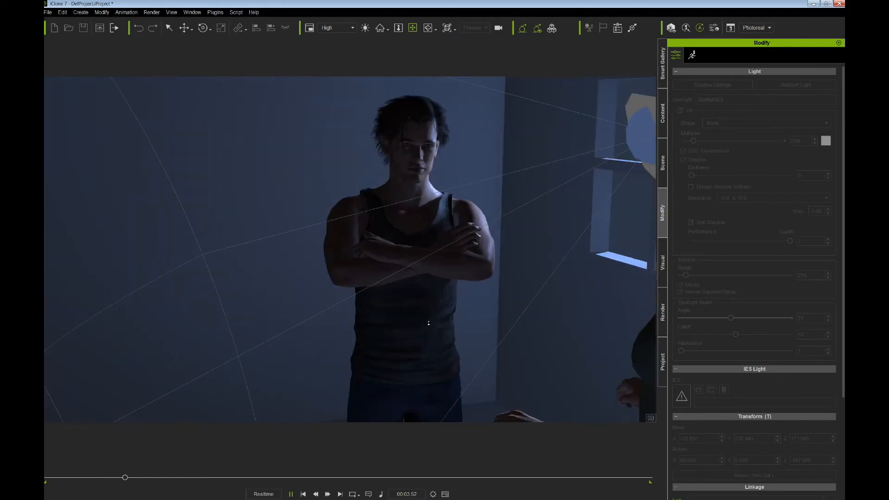
scroll(429, 323, up, 1)
middle_drag(448, 290, 344, 290)
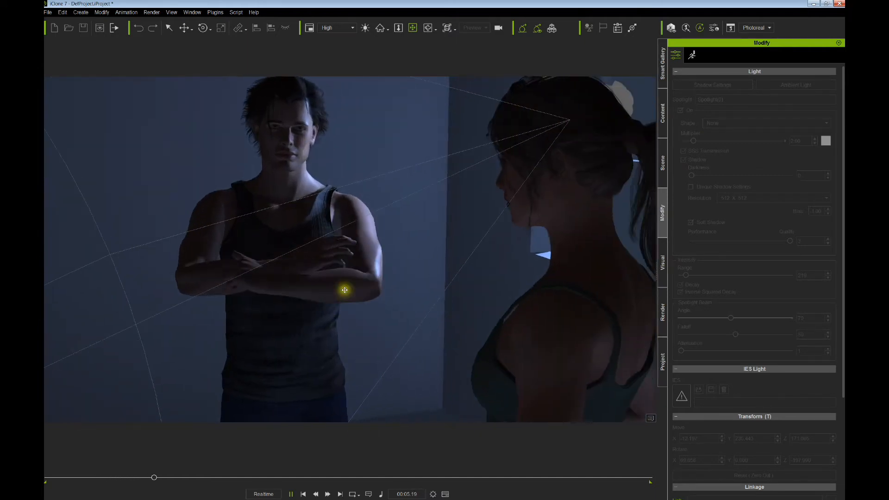
scroll(349, 288, down, 3)
right_drag(349, 288, 400, 288)
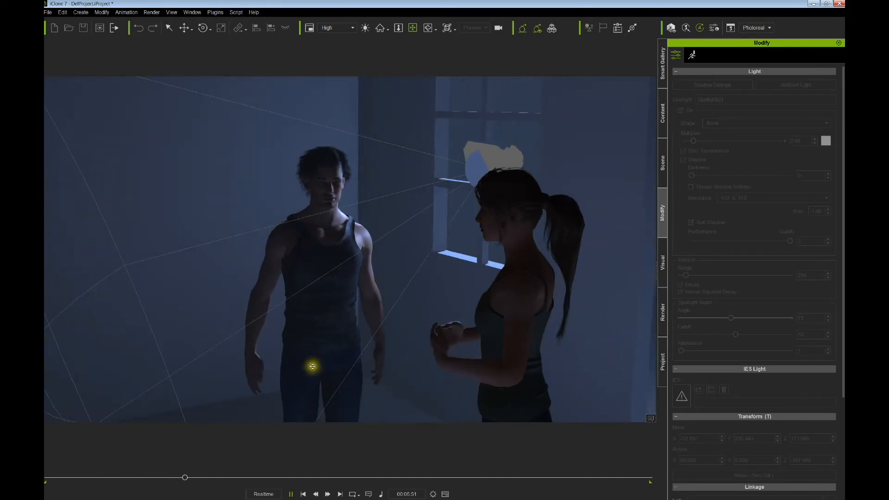
click(305, 494)
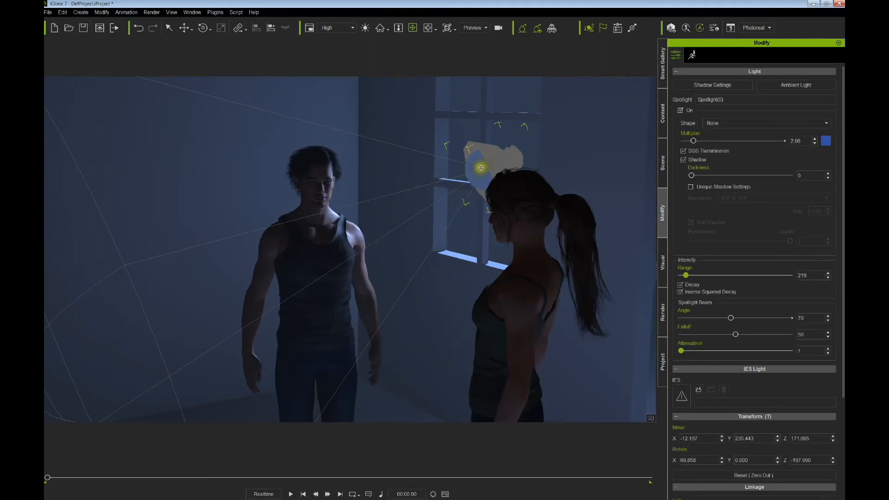
- Move the window spotlight higher and to the right near the window
drag(486, 165, 484, 167)
right_drag(501, 192, 524, 215)
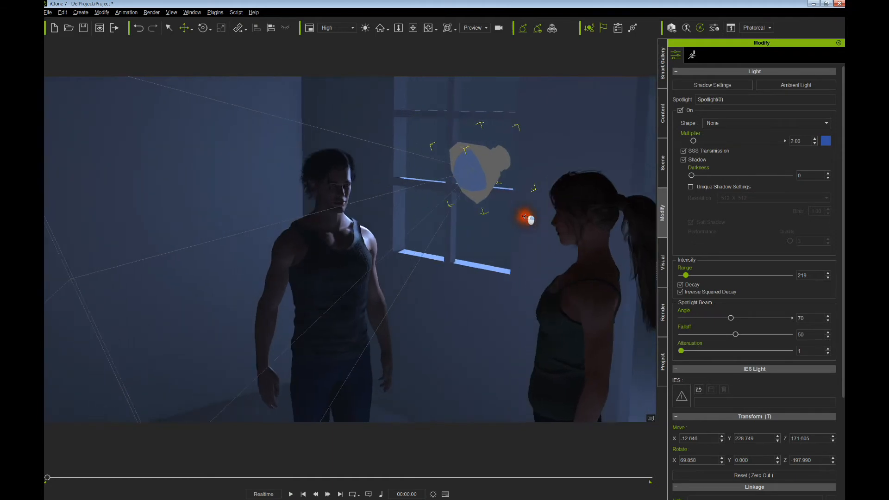
drag(467, 164, 468, 164)
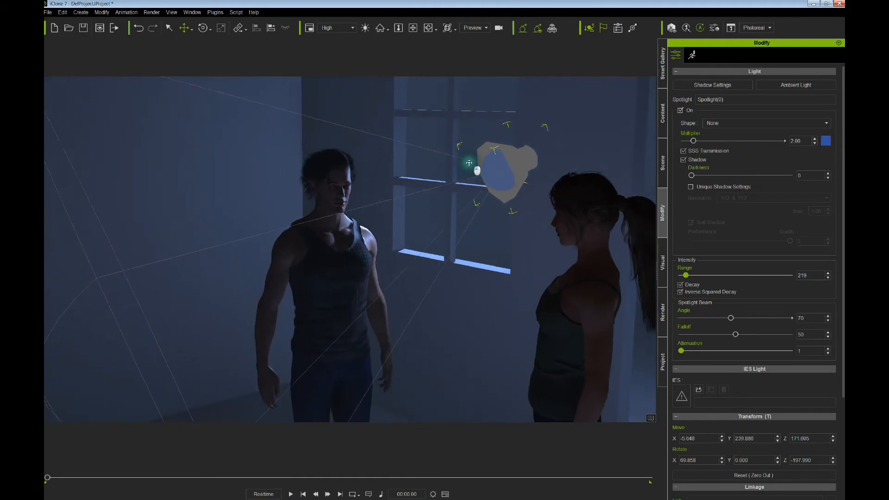
right_drag(451, 179, 467, 177)
drag(467, 176, 468, 183)
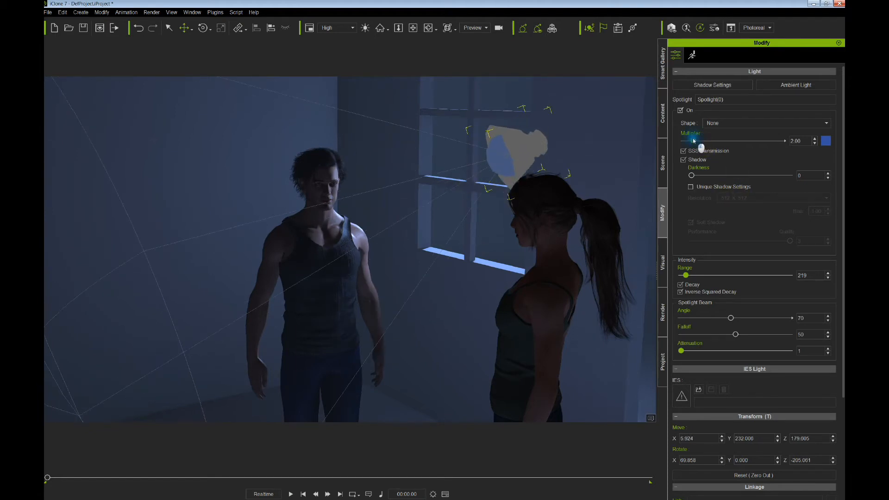
- Lower the spotlight's multiplier to 1.39 and duplicate it into Spotlight(1) turned toward the woman
drag(692, 140, 691, 140)
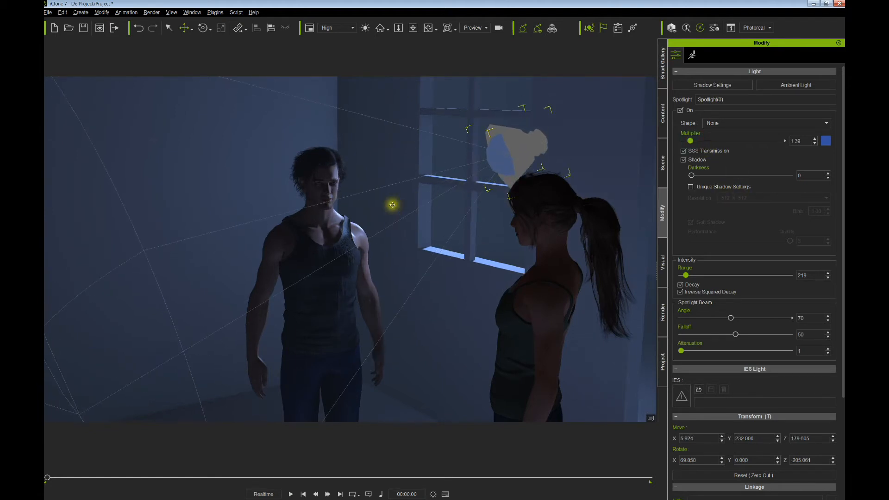
middle_drag(392, 205, 387, 182)
right_drag(387, 182, 475, 172)
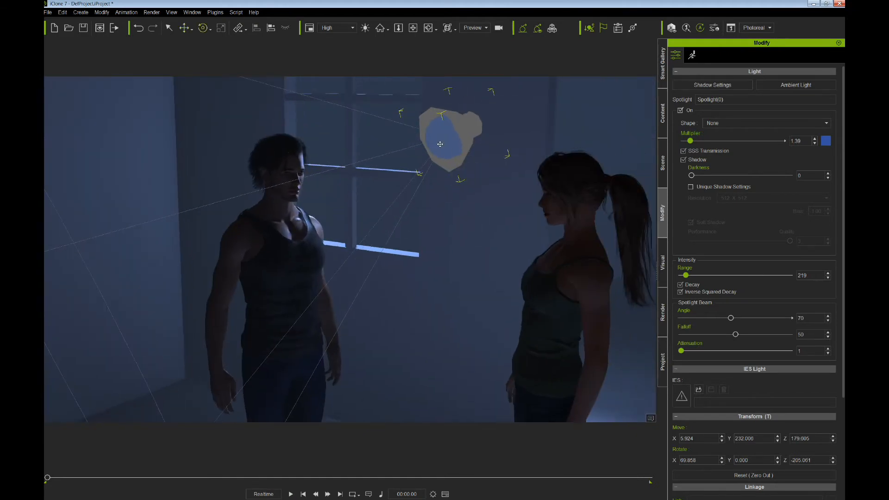
mouse_move(440, 144)
mouse_down()
mouse_move(478, 156)
mouse_move(434, 136)
mouse_move(459, 144)
mouse_up()
- Place Spotlight(1) above and behind the man, aimed past him as a rim light
key(w)
key(e)
mouse_move(460, 144)
right_down()
mouse_move(551, 219)
mouse_move(542, 227)
right_up()
middle_drag(496, 197, 432, 181)
mouse_move(432, 180)
mouse_down()
mouse_move(427, 189)
mouse_move(430, 171)
mouse_up()
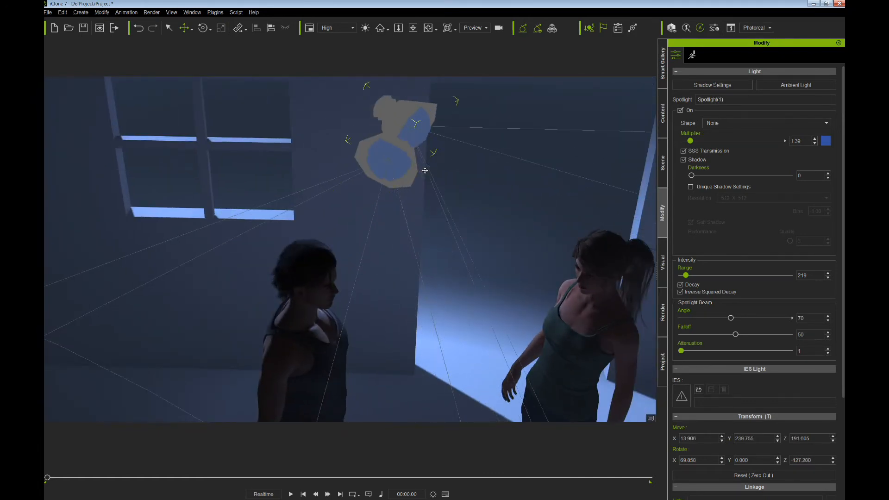
mouse_move(426, 179)
right_down()
mouse_move(419, 190)
mouse_move(341, 134)
mouse_move(346, 99)
mouse_move(426, 107)
mouse_move(363, 119)
mouse_move(397, 131)
mouse_move(424, 124)
right_up()
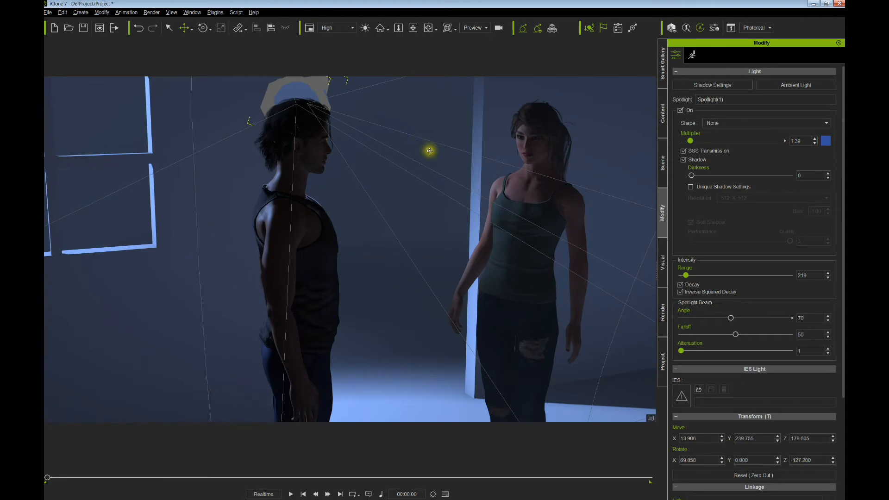
drag(382, 145, 397, 131)
right_drag(396, 131, 389, 132)
drag(389, 133, 389, 133)
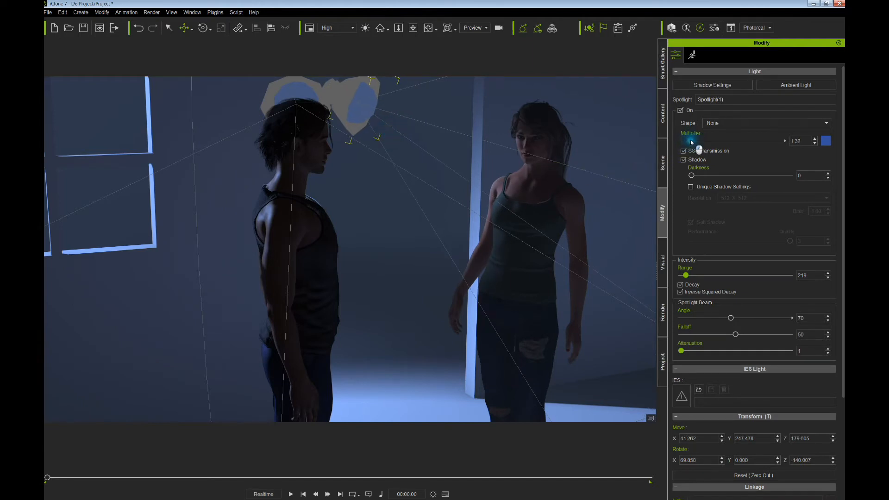
- Set Spotlight(1)'s multiplier to 1.72 and its range to 380
drag(690, 140, 693, 141)
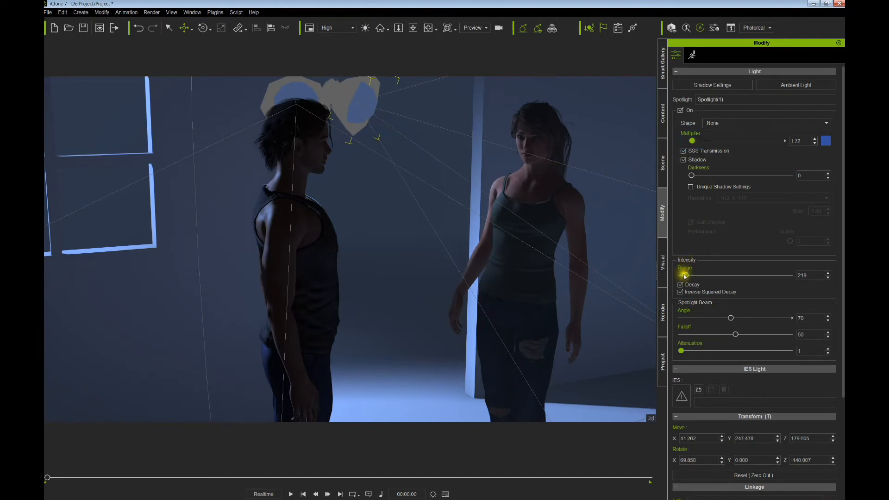
drag(685, 276, 684, 274)
scroll(529, 253, down, 3)
right_drag(528, 252, 497, 205)
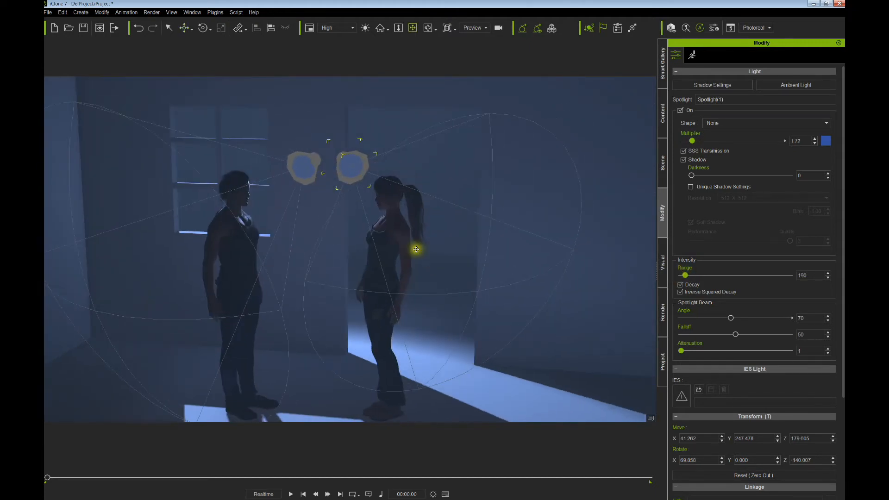
right_drag(540, 227, 381, 320)
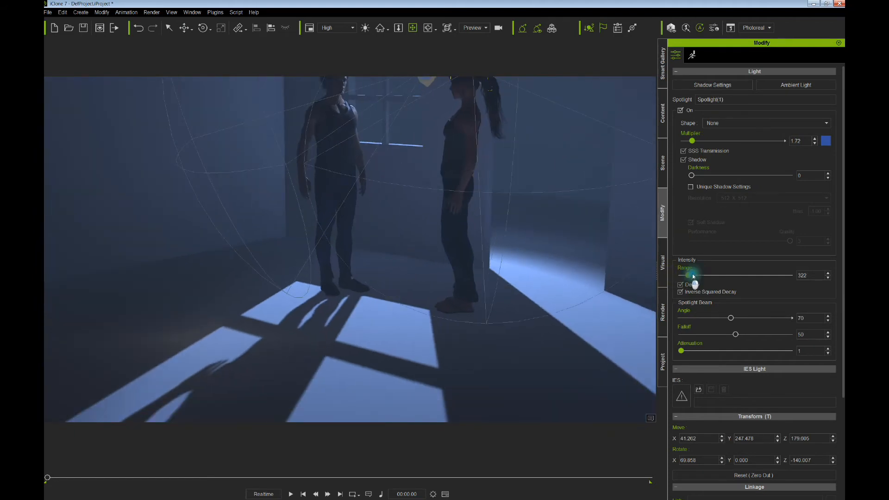
mouse_move(693, 273)
mouse_down()
mouse_move(704, 277)
mouse_move(685, 274)
mouse_up()
- Nudge Spotlight(1) left and slightly up behind the figures and check the rim lighting
right_drag(401, 223, 500, 183)
drag(522, 166, 539, 145)
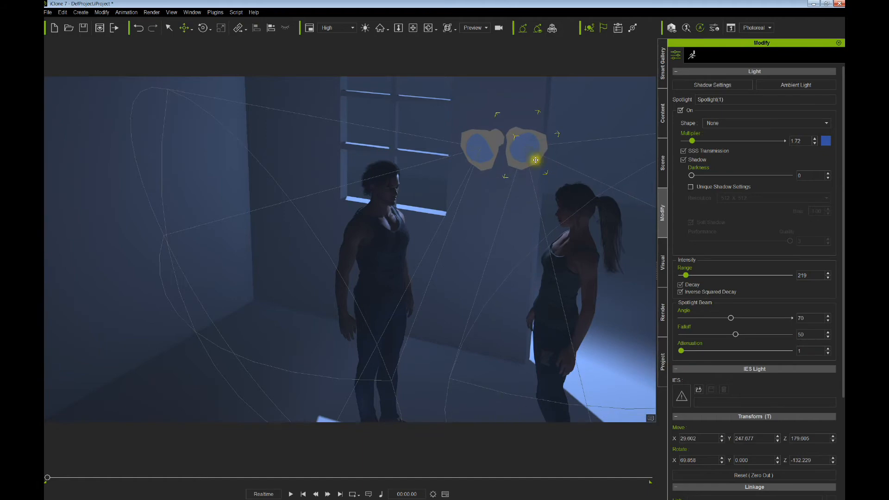
right_drag(544, 189, 544, 169)
scroll(516, 179, up, 3)
middle_drag(544, 168, 278, 150)
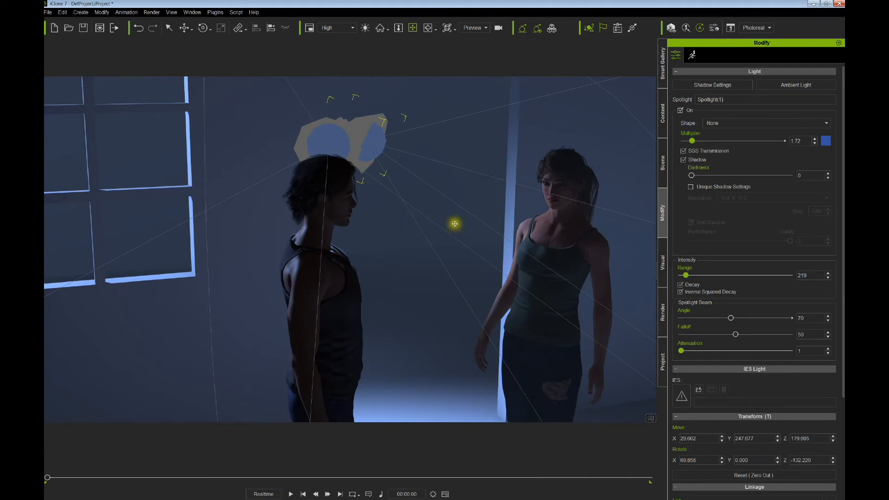
right_drag(457, 221, 395, 169)
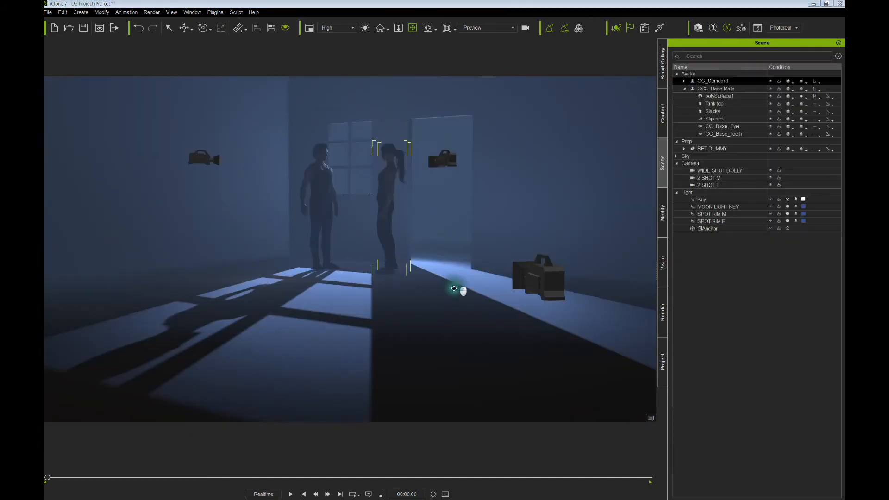
- Select MOON LIGHT KEY, then play the animation through the WIDE SHOT DOLLY camera
click(744, 208)
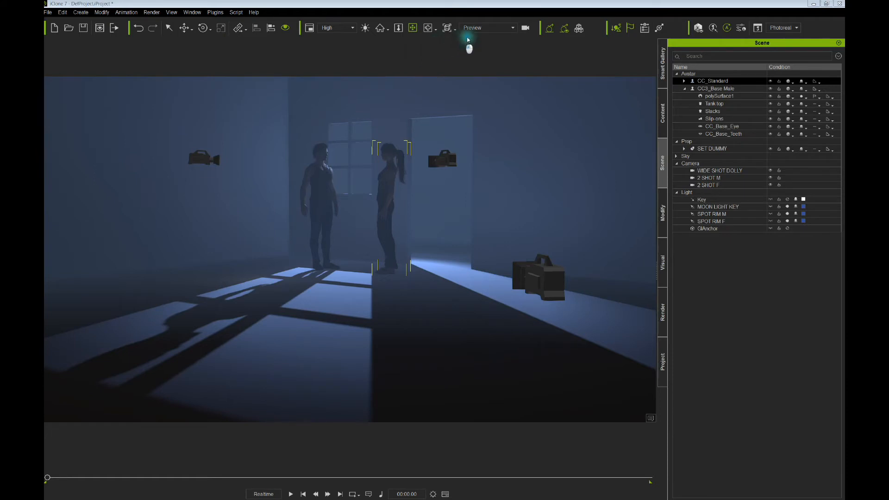
click(474, 31)
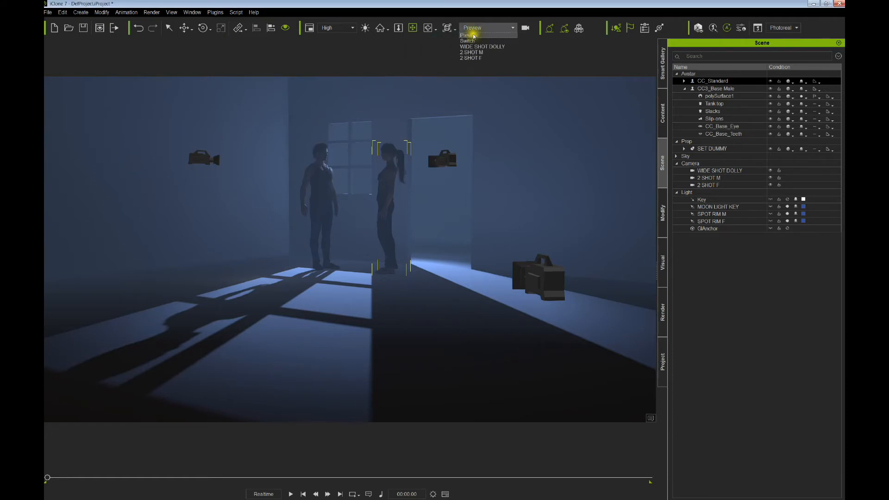
click(474, 47)
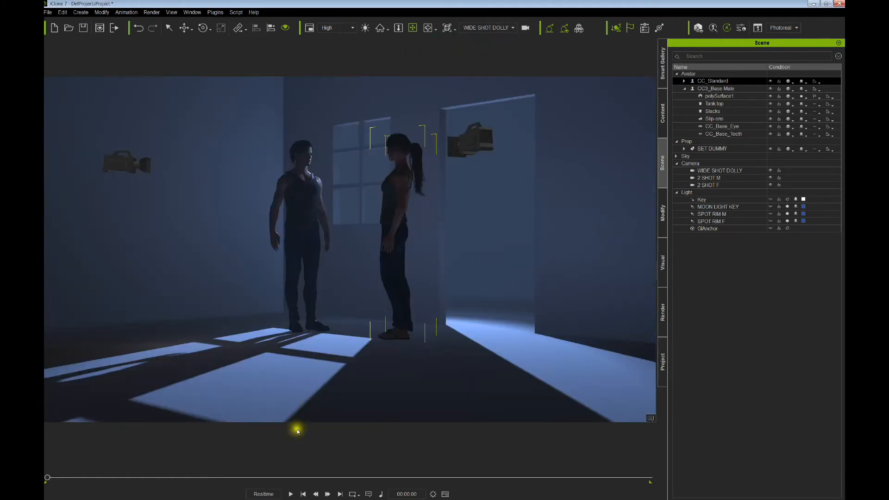
click(291, 494)
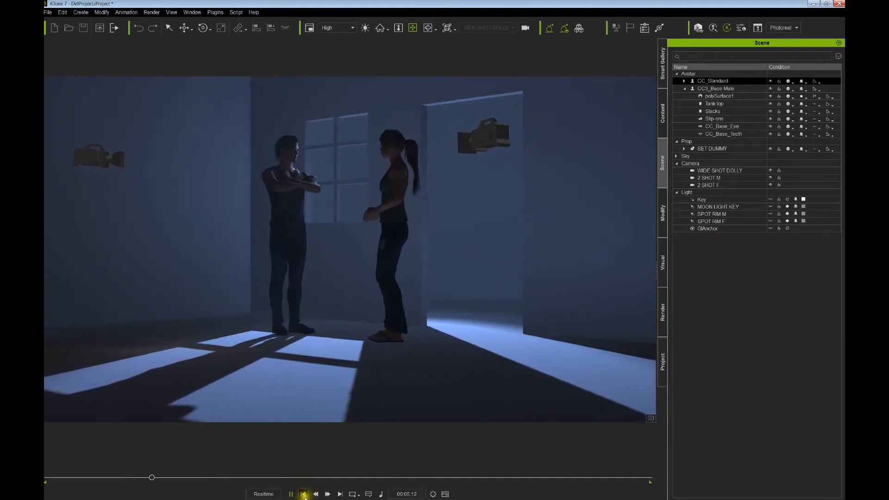
click(291, 495)
- View through 2 SHOT M and 2 SHOT F, then rewind and return to the Preview camera
click(486, 28)
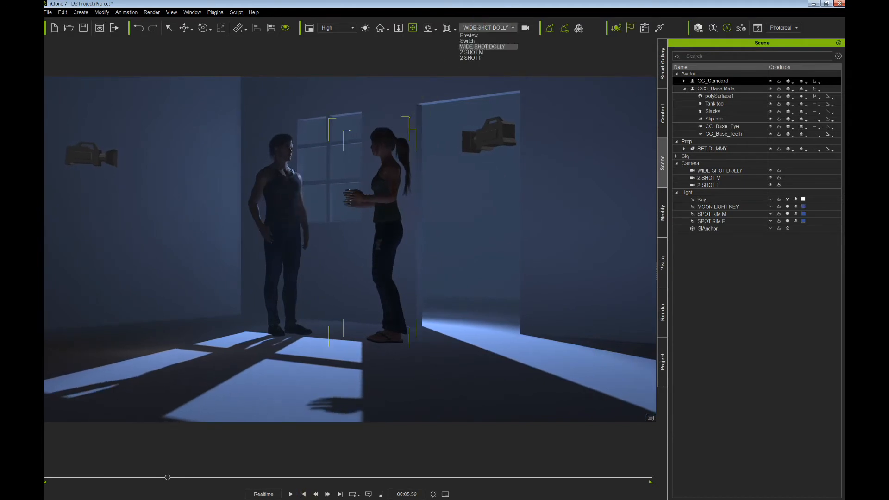
click(473, 52)
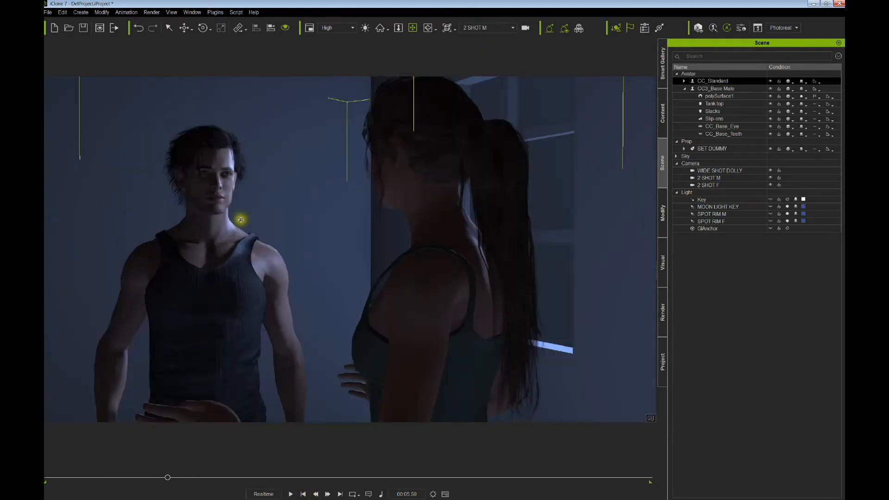
click(490, 27)
click(473, 59)
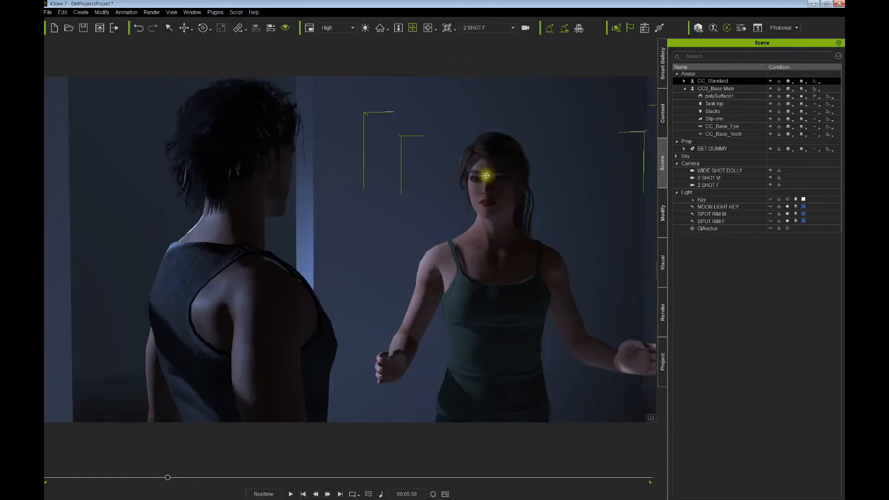
click(304, 495)
click(475, 29)
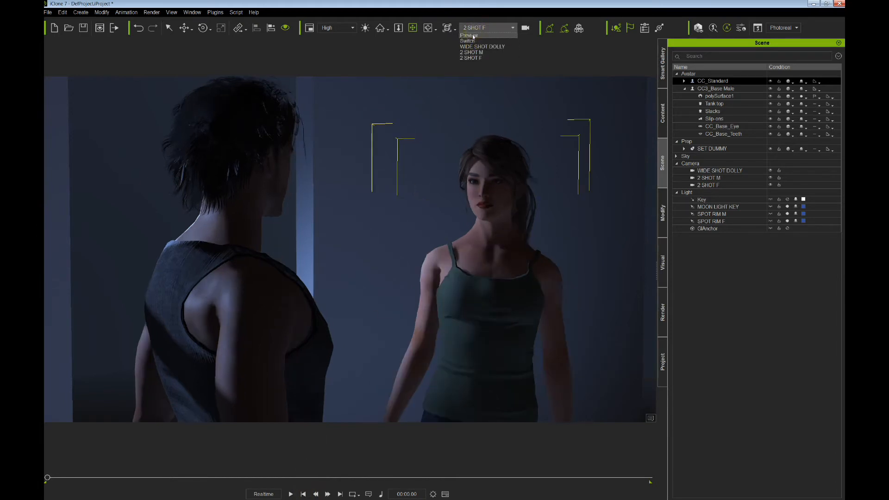
click(469, 36)
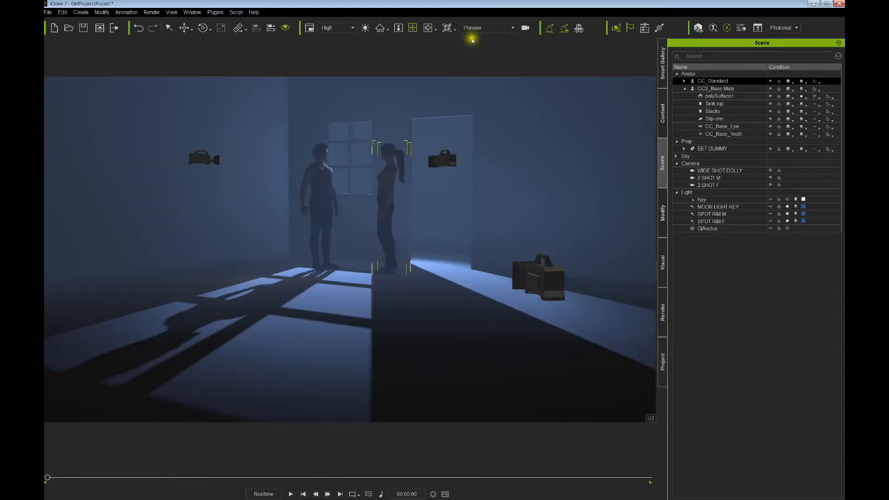
- Hide the WIDE SHOT DOLLY, 2 SHOT M and 2 SHOT F camera models
click(770, 185)
click(770, 178)
click(770, 170)
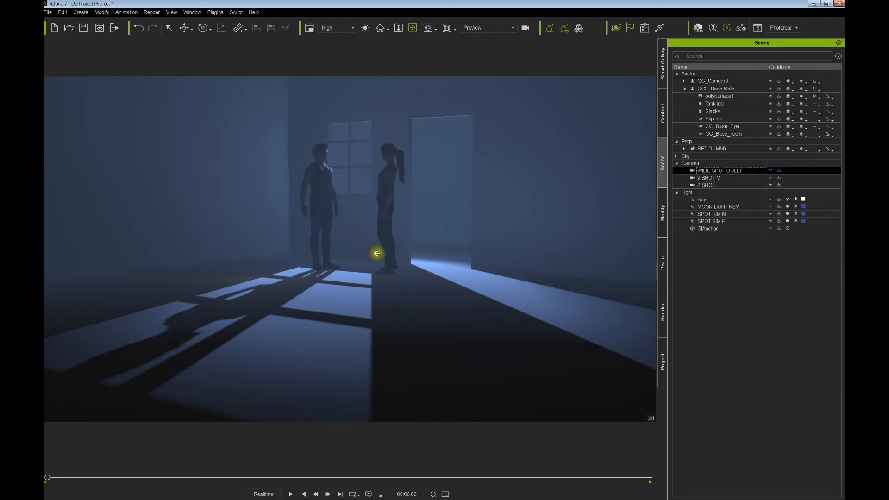
- Add a new spotlight from the Create menu and drag it into the room
click(81, 12)
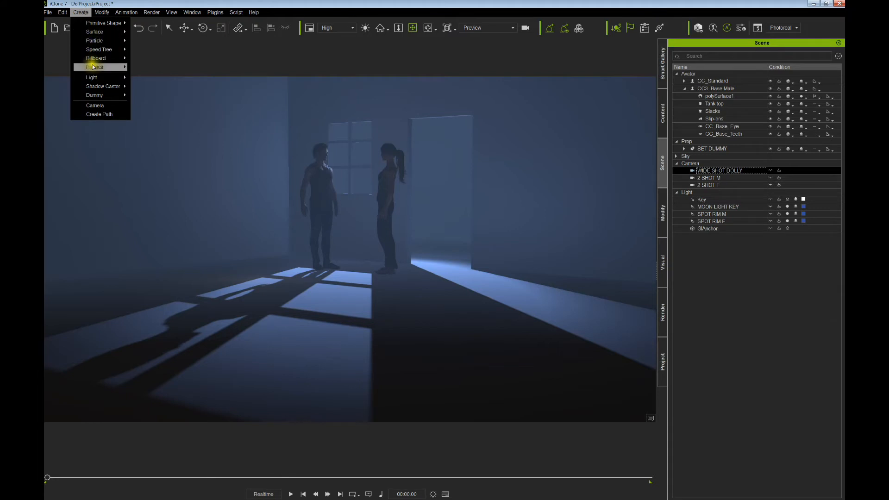
mouse_move(99, 80)
click(146, 88)
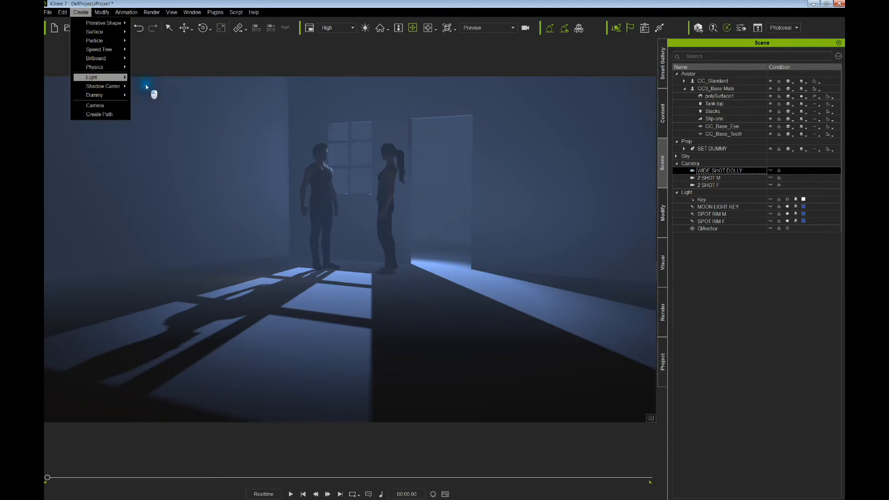
click(326, 252)
key(w)
right_drag(329, 252, 347, 255)
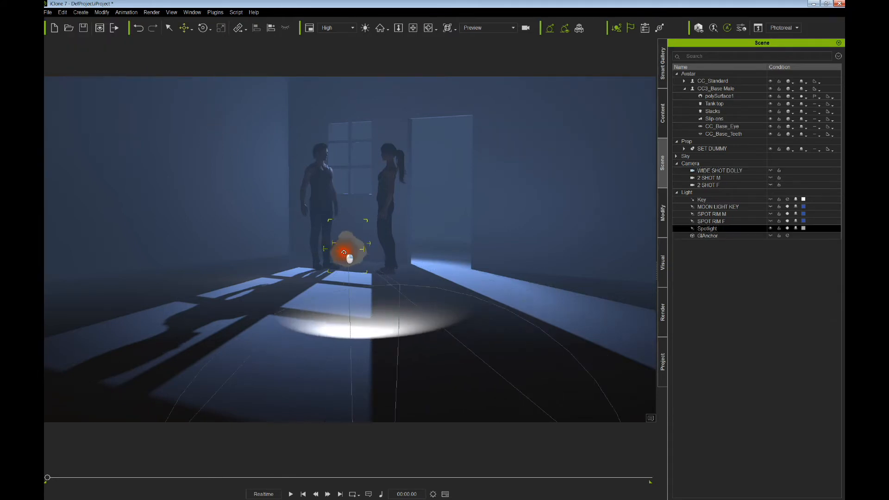
drag(323, 256, 341, 158)
- Move the spotlight over the characters to reshape their shadows
scroll(344, 179, up, 6)
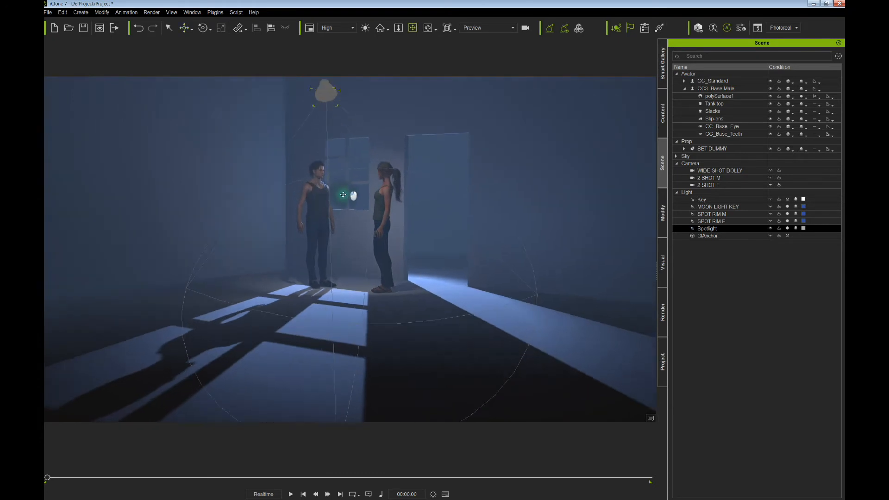
middle_drag(341, 181, 338, 224)
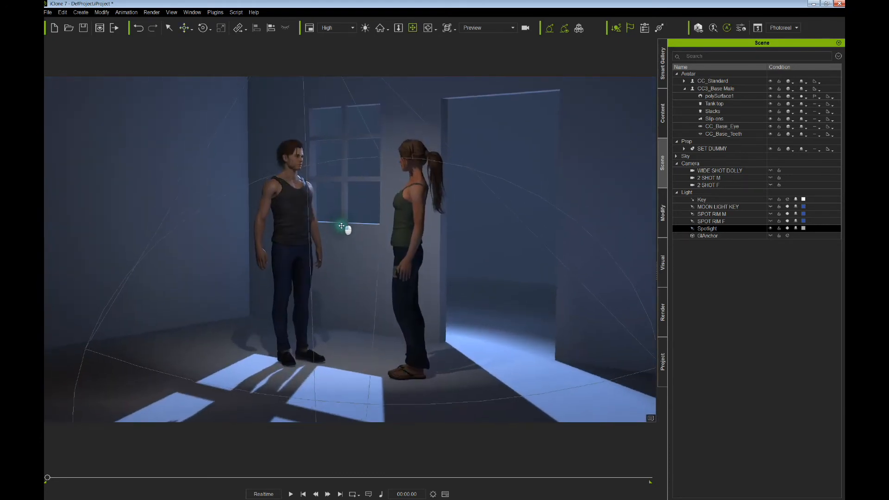
mouse_move(337, 224)
right_down()
mouse_move(335, 234)
mouse_move(337, 223)
right_up()
middle_drag(337, 222, 319, 262)
right_drag(319, 262, 330, 256)
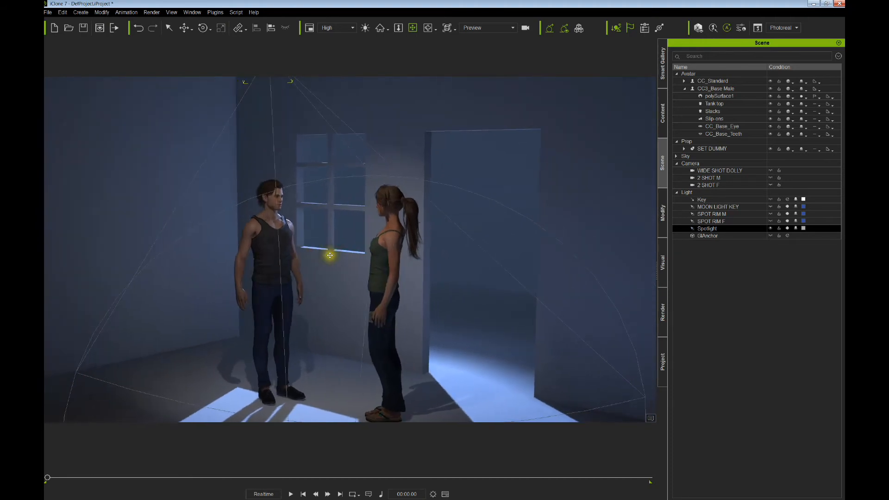
key(w)
drag(311, 236, 319, 228)
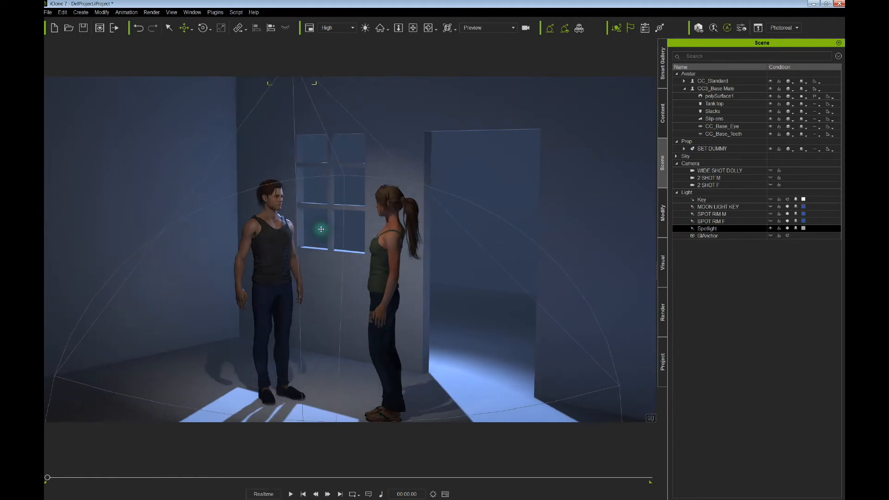
right_drag(320, 230, 379, 241)
- Swing the spotlight's beam toward the characters and slide the fixture left
drag(293, 228, 294, 228)
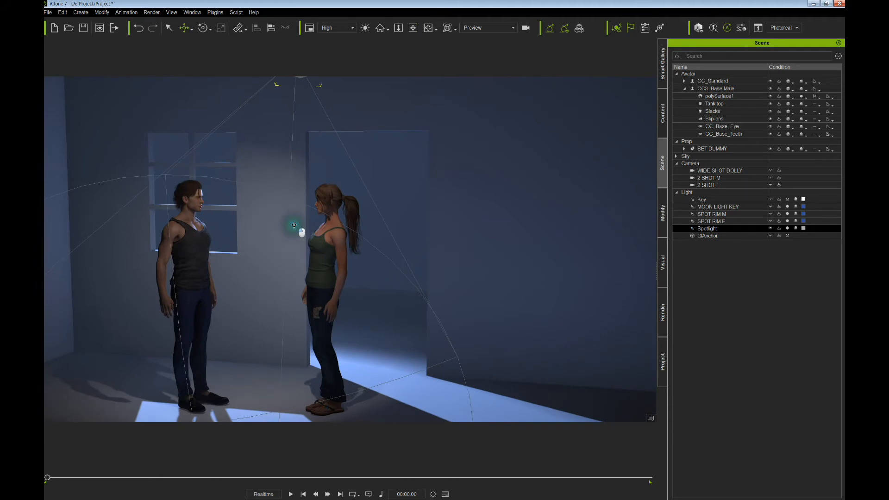
right_drag(294, 229, 356, 246)
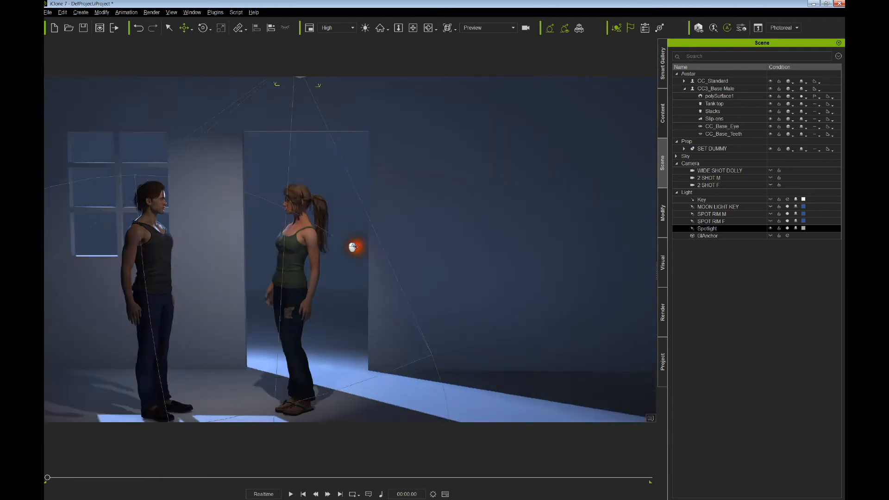
middle_drag(301, 217, 364, 263)
right_drag(365, 264, 345, 252)
drag(345, 251, 326, 234)
right_drag(326, 233, 324, 233)
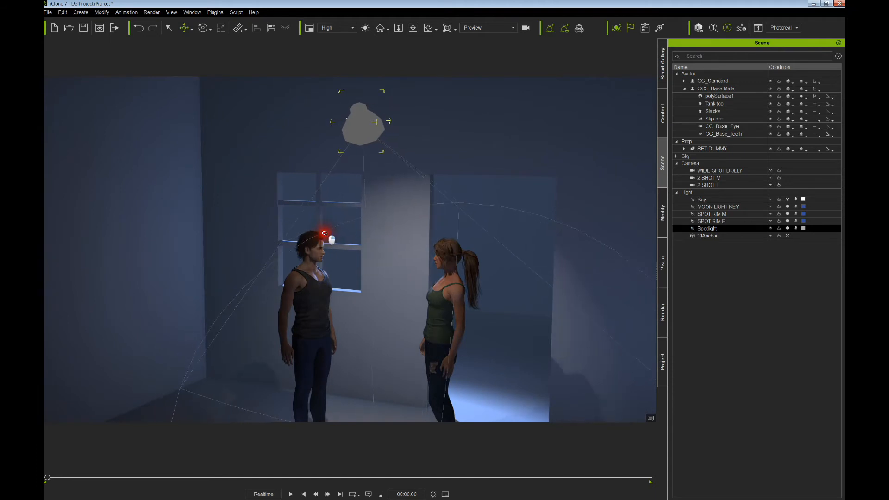
drag(324, 234, 316, 241)
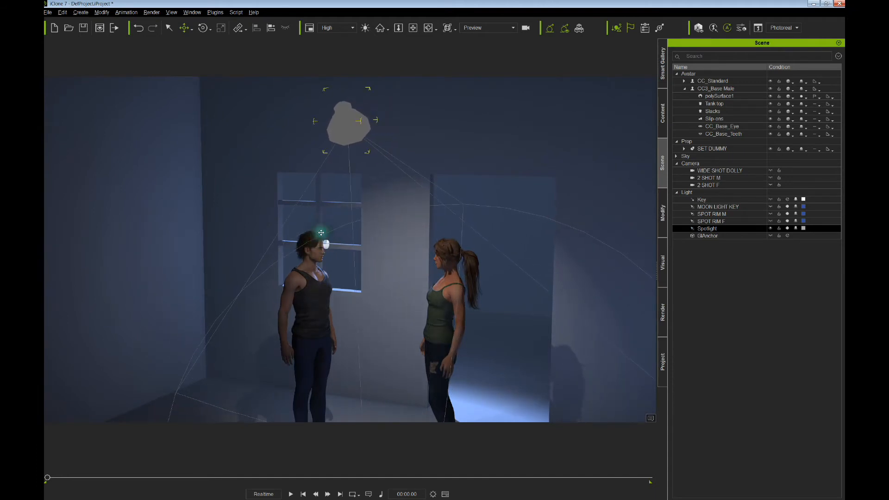
- Push the spotlight deeper into the room, turn its beam right, and duplicate it
middle_drag(321, 232, 312, 190)
right_drag(312, 191, 310, 208)
mouse_move(309, 208)
middle_down()
mouse_move(324, 223)
mouse_move(303, 216)
middle_up()
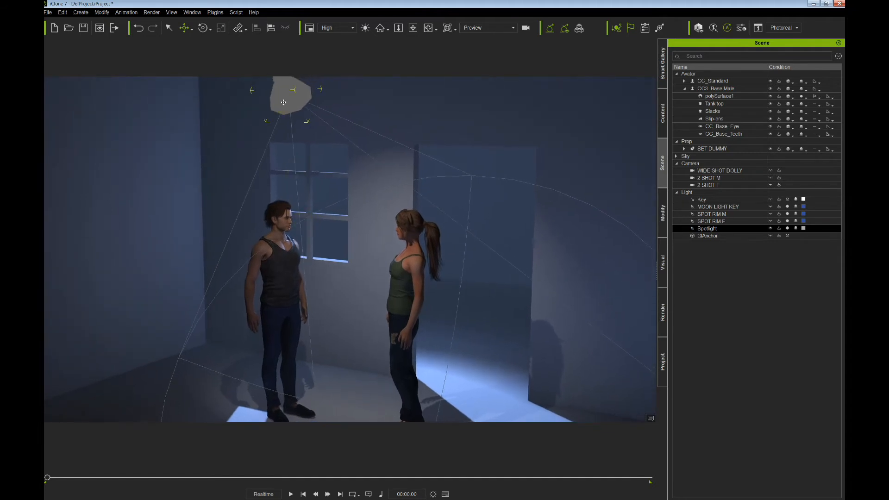
drag(283, 102, 284, 96)
right_drag(280, 101, 272, 104)
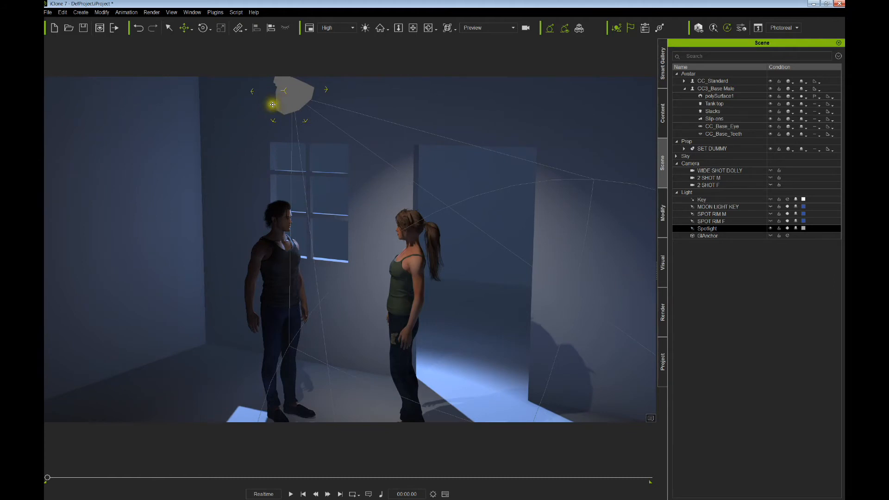
middle_drag(288, 124, 315, 185)
ctrl+right_drag(320, 170, 339, 167)
- Place Spotlight(0) beside the original spotlight and angle it toward the back wall
drag(338, 168, 348, 165)
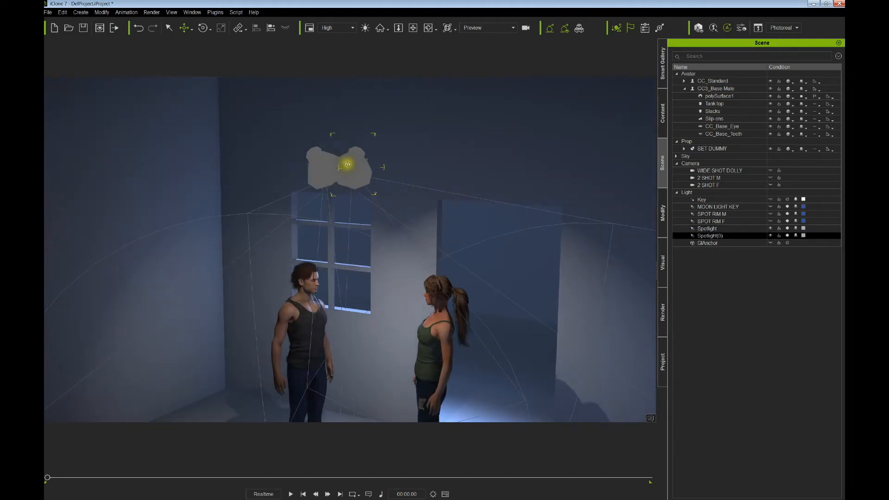
right_drag(351, 164, 359, 171)
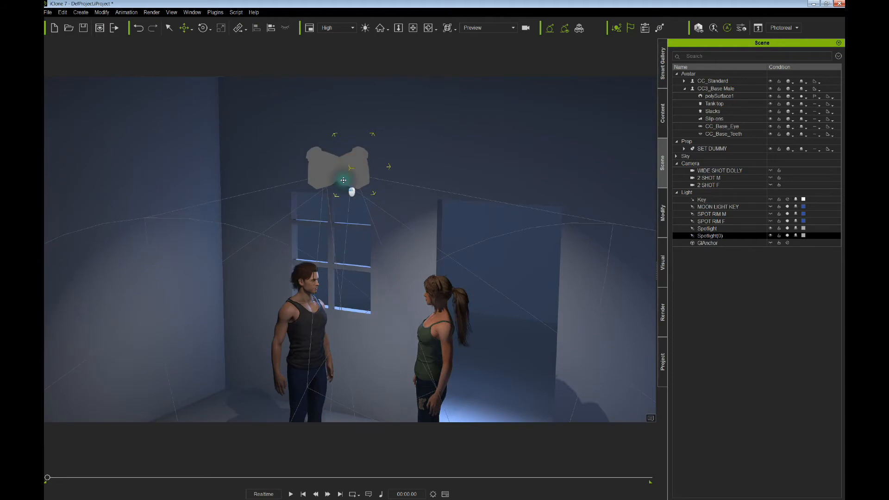
middle_drag(344, 180, 338, 138)
right_drag(338, 138, 312, 114)
middle_drag(313, 113, 276, 65)
right_drag(276, 66, 300, 145)
middle_drag(300, 145, 307, 190)
drag(310, 95, 319, 97)
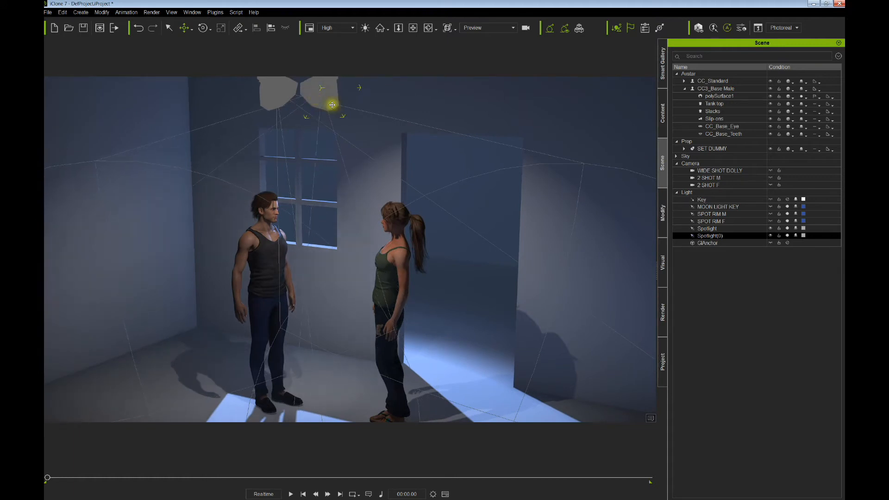
- Reframe on the characters and select only the original Spotlight in the Scene list
alt+drag(355, 178, 359, 185)
alt+right_drag(361, 184, 369, 176)
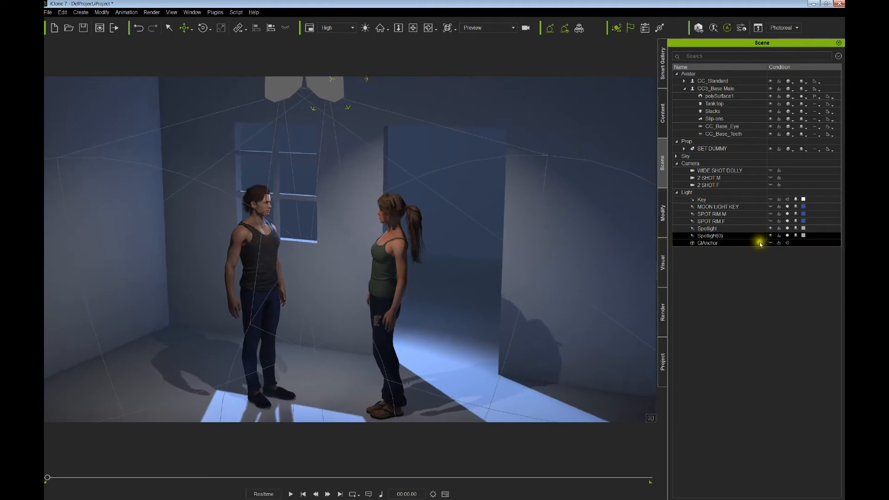
ctrl+click(771, 229)
click(744, 229)
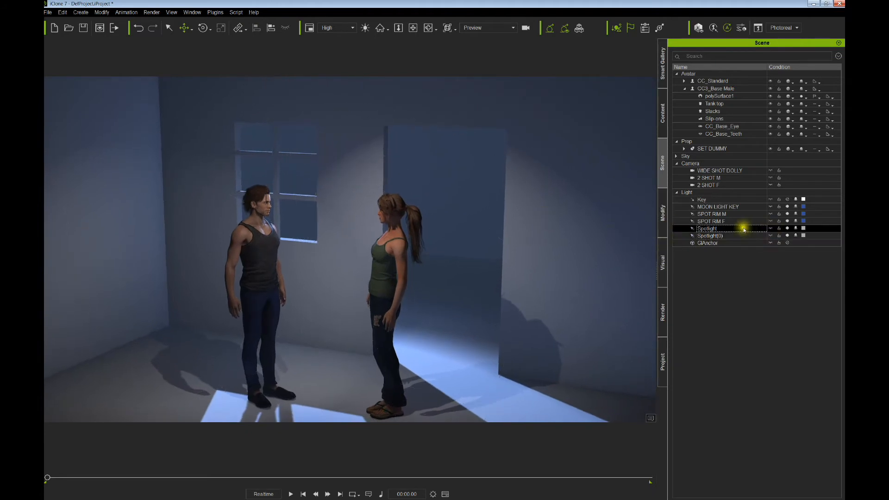
- Give Spotlight(0) multiplier 3.84 and range 397, and shift it up-left
click(771, 230)
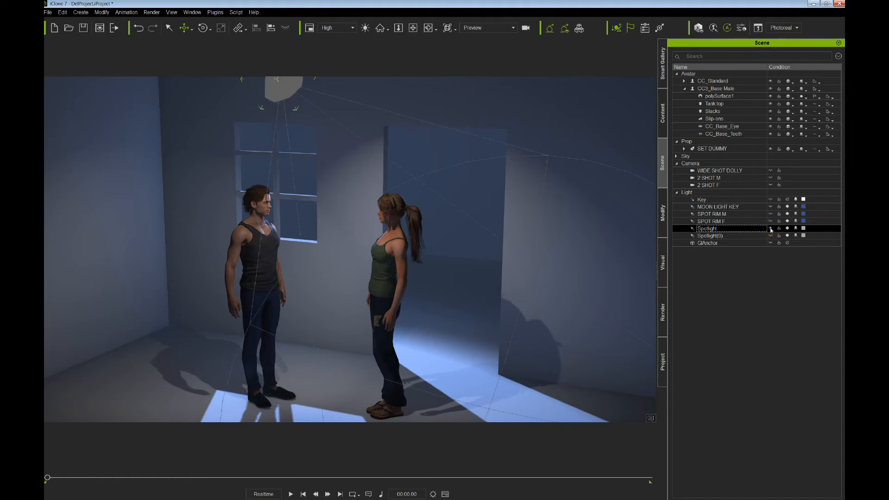
click(765, 236)
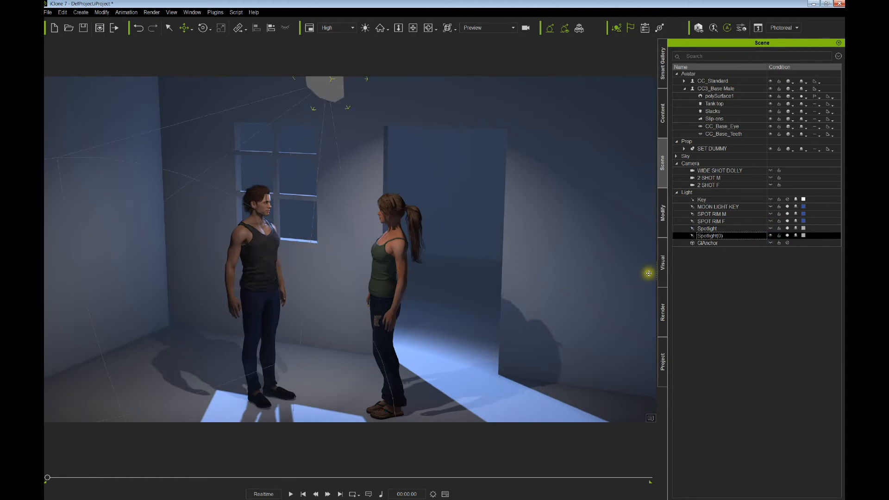
click(662, 214)
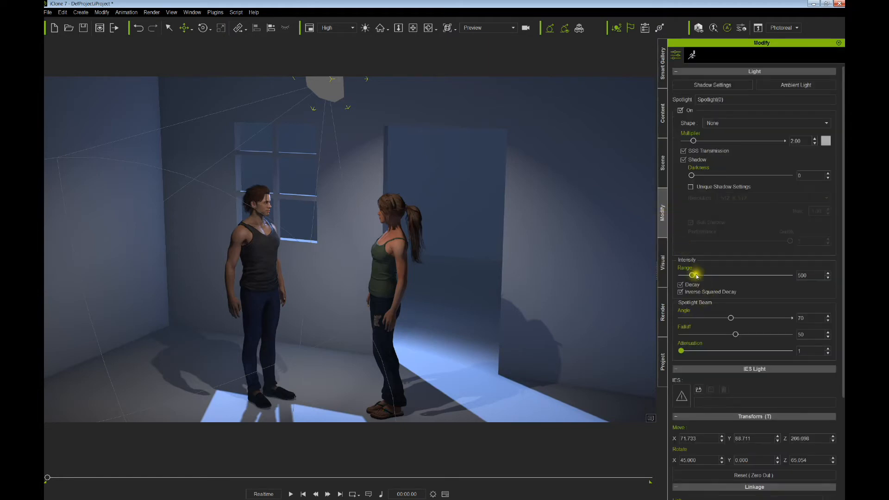
drag(691, 275, 689, 274)
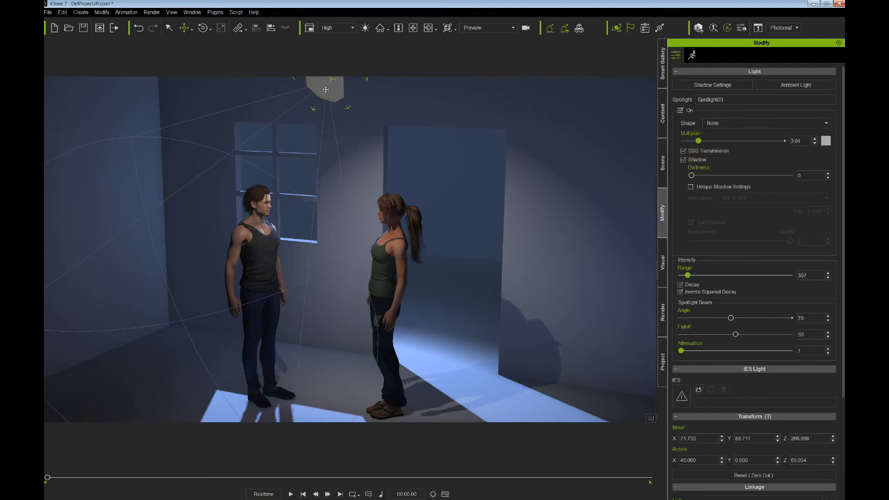
mouse_move(329, 87)
mouse_down()
mouse_move(311, 88)
mouse_move(326, 92)
mouse_up()
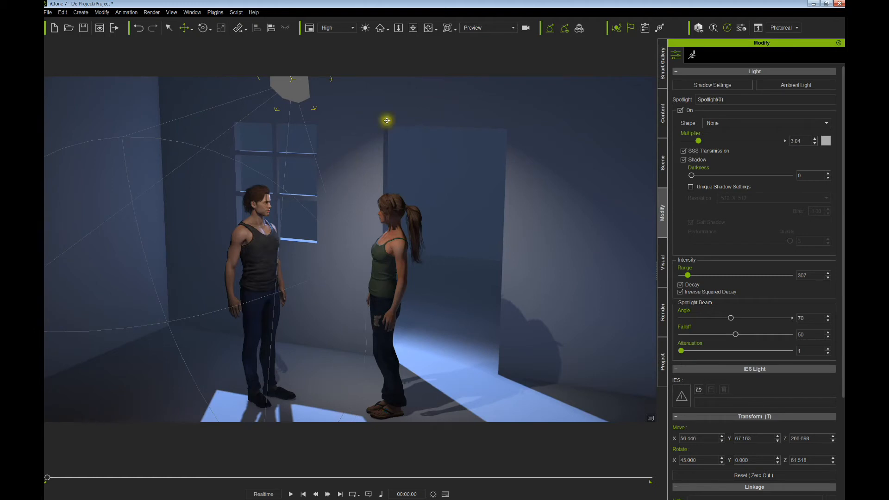
click(664, 172)
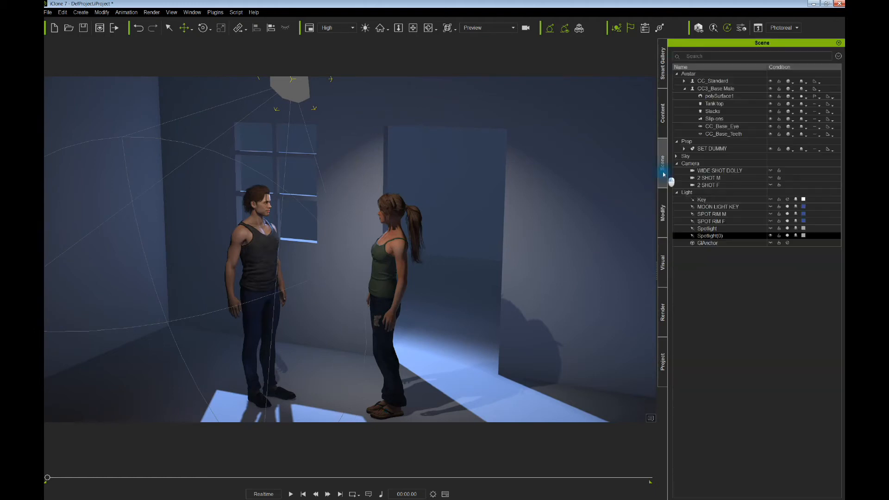
- Hide Spotlight(0), aim Spotlight at the wall, and set multiplier 3.17, range 397
click(772, 236)
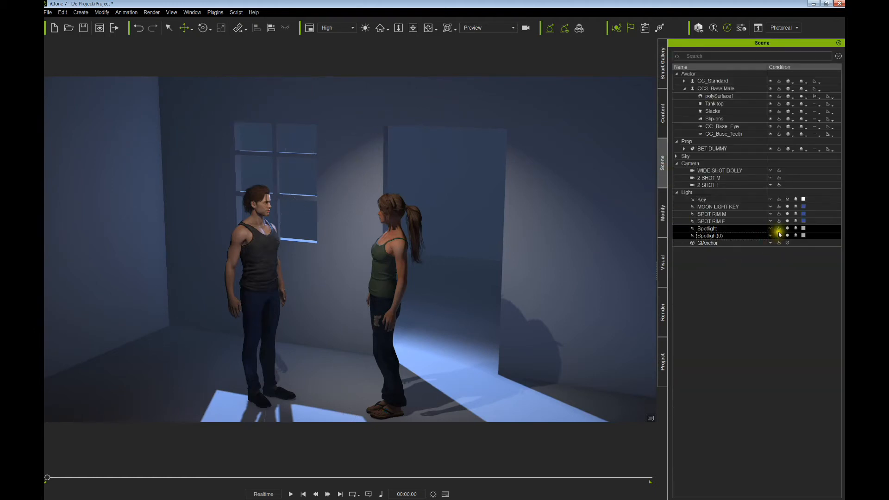
click(776, 230)
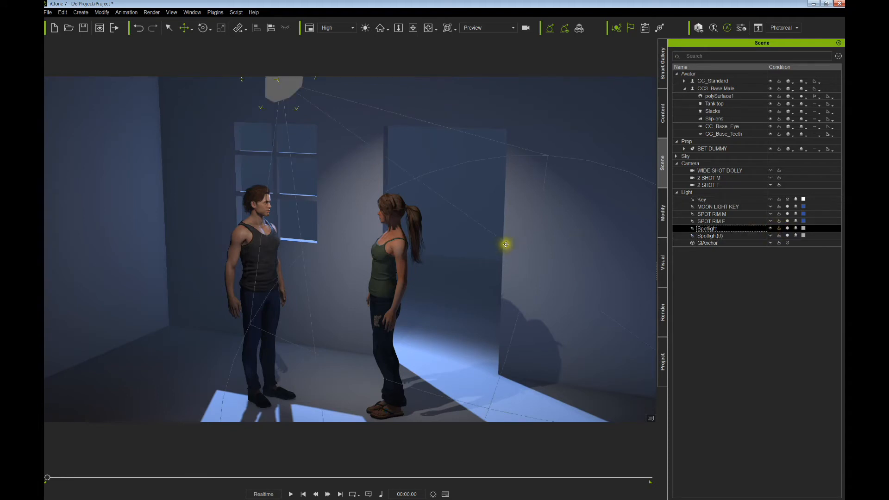
right_drag(506, 244, 456, 230)
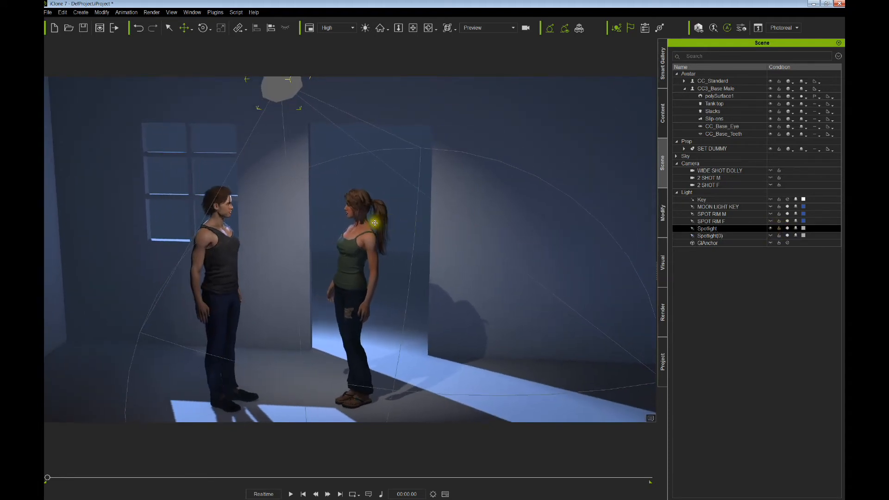
drag(379, 219, 374, 218)
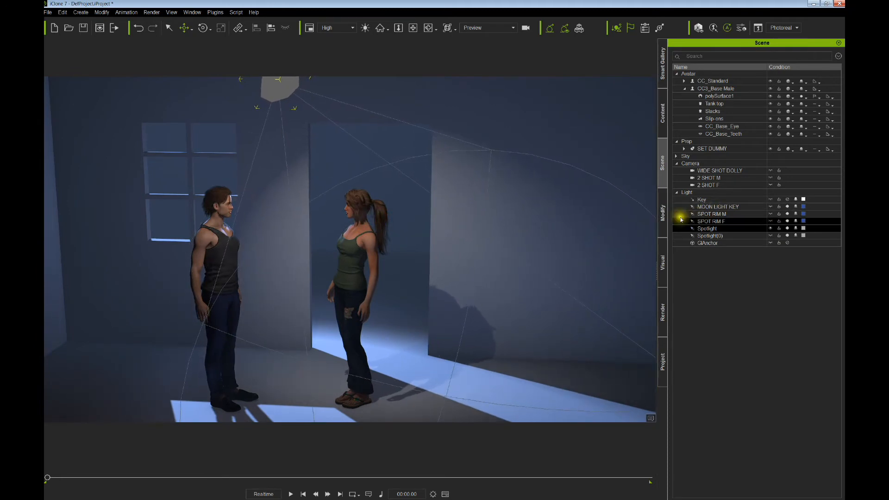
click(665, 225)
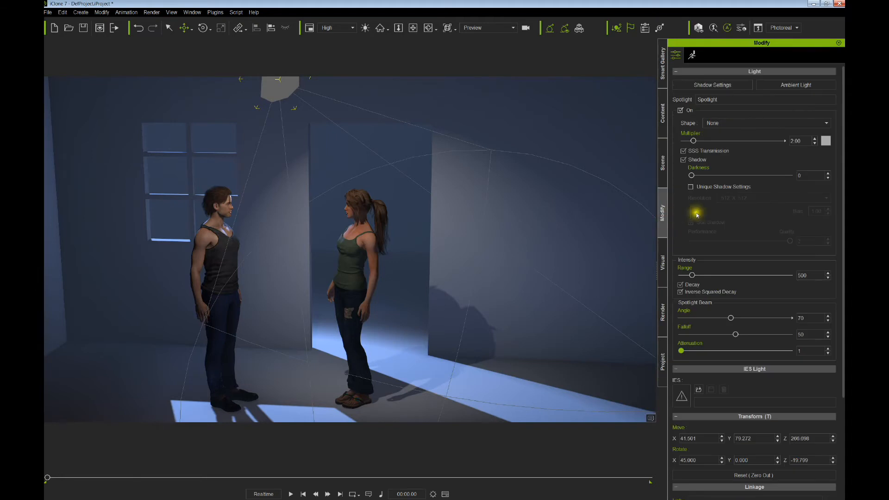
drag(693, 276, 690, 277)
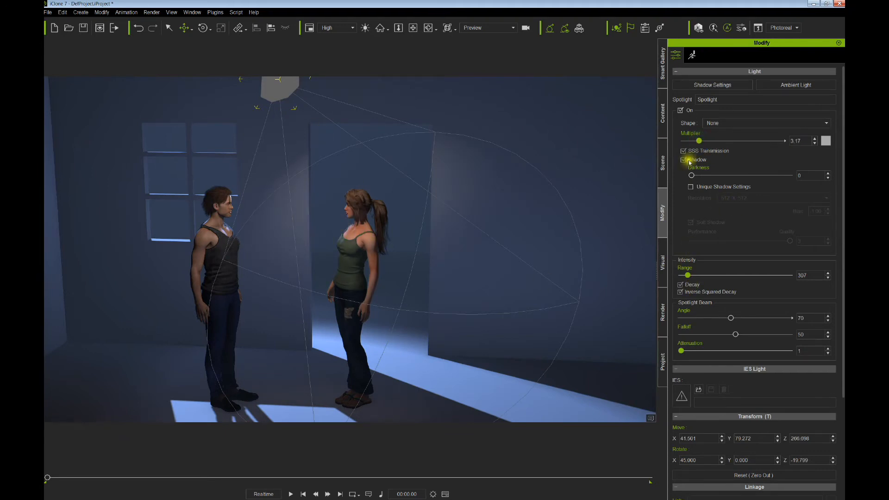
- Orbit and pan around both characters to inspect the new wall lighting
right_drag(522, 269, 437, 269)
middle_drag(437, 268, 404, 201)
right_drag(427, 212, 462, 219)
middle_drag(457, 222, 479, 250)
scroll(454, 249, up, 4)
right_drag(452, 251, 514, 239)
middle_drag(516, 238, 517, 244)
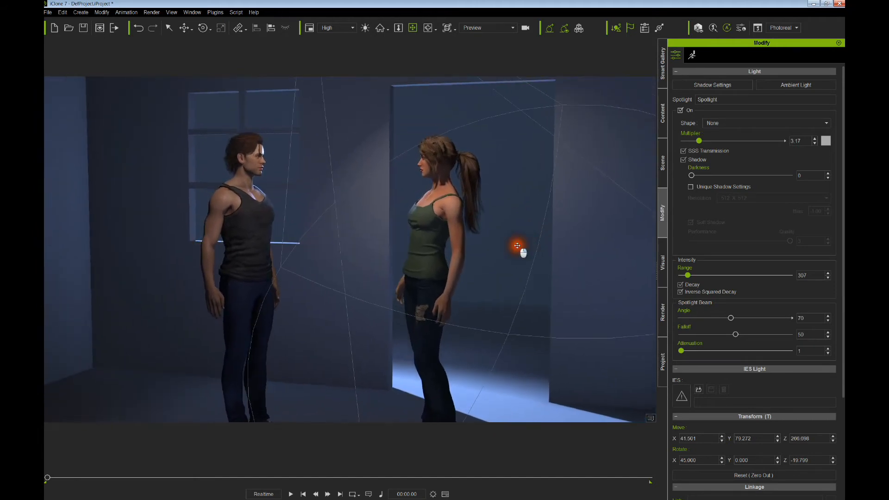
right_drag(517, 244, 530, 242)
middle_drag(530, 242, 542, 248)
right_drag(541, 249, 506, 254)
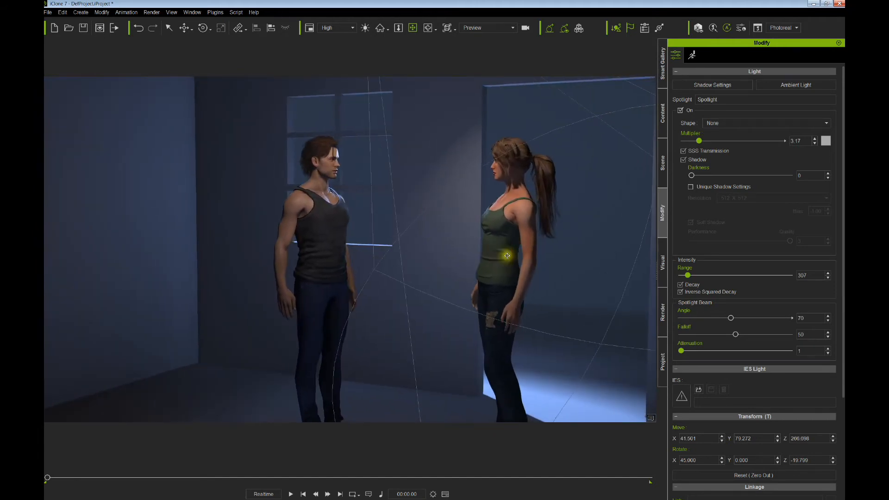
middle_drag(507, 254, 462, 264)
right_drag(463, 263, 438, 248)
middle_drag(438, 248, 418, 238)
right_drag(419, 238, 560, 288)
- Play the animation to preview the lighting, then rewind to the first frame
key(space)
right_drag(432, 264, 352, 268)
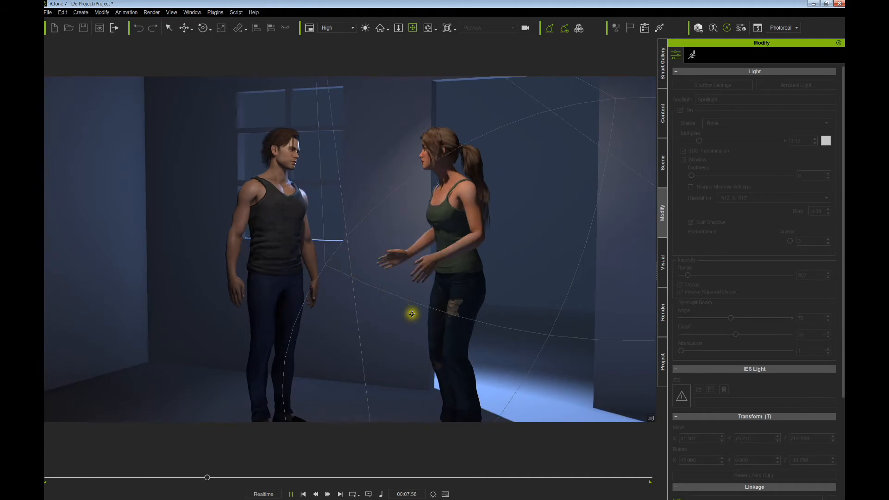
key(space)
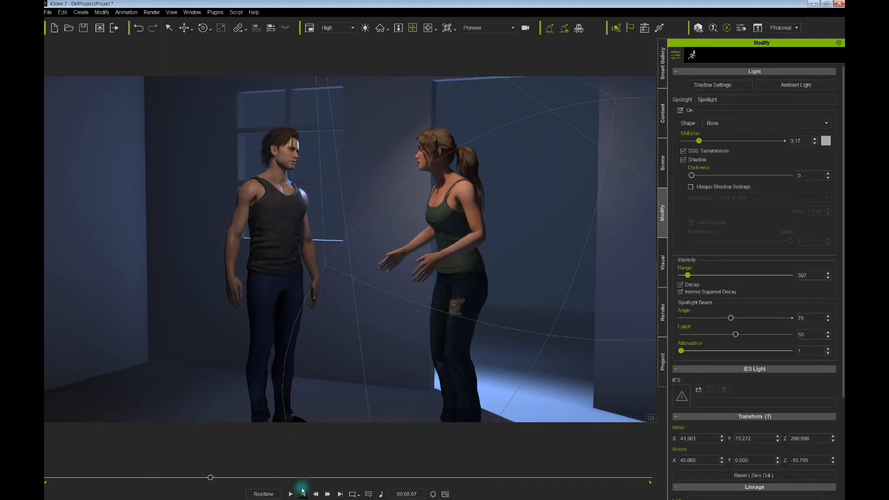
click(303, 494)
scroll(463, 261, down, 5)
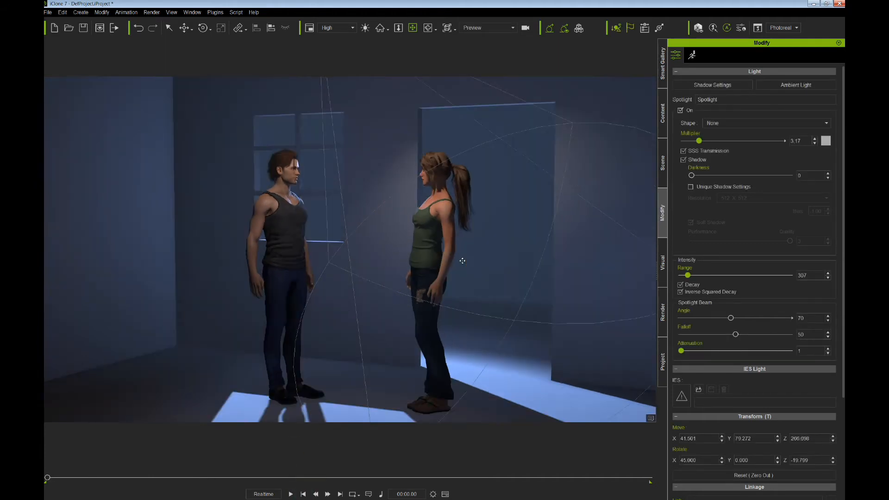
- In the Scene list, select each light in turn from MOON LIGHT KEY to Spotlight(0)
click(663, 172)
click(770, 207)
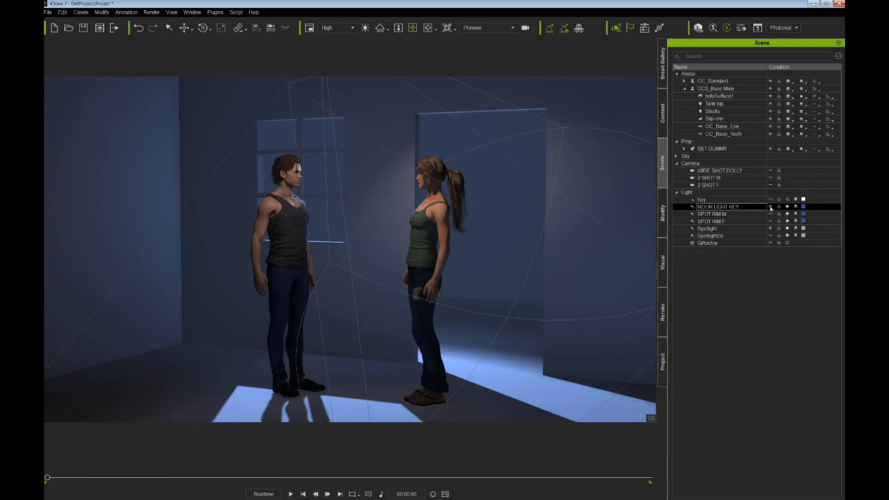
ctrl+click(770, 214)
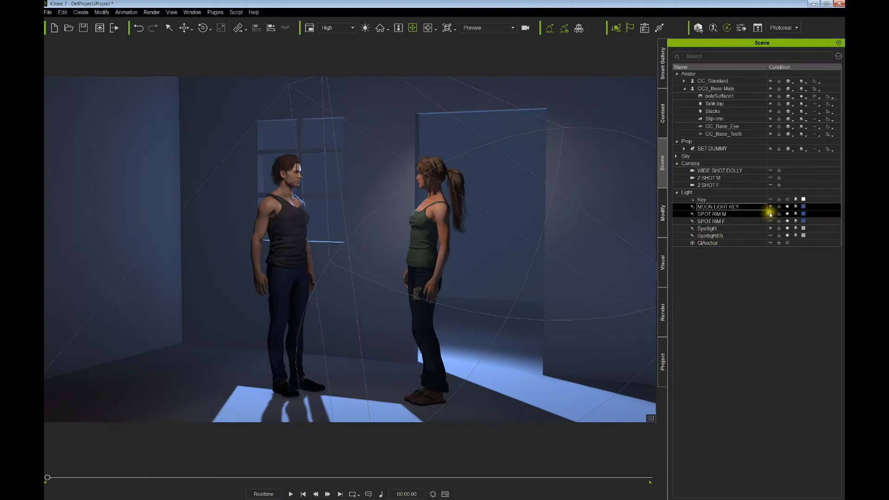
click(770, 214)
ctrl+click(769, 221)
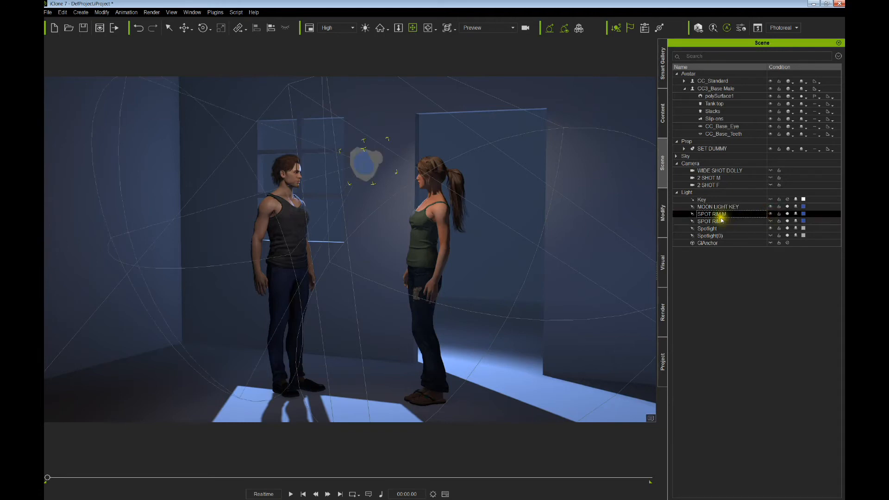
click(771, 221)
click(719, 214)
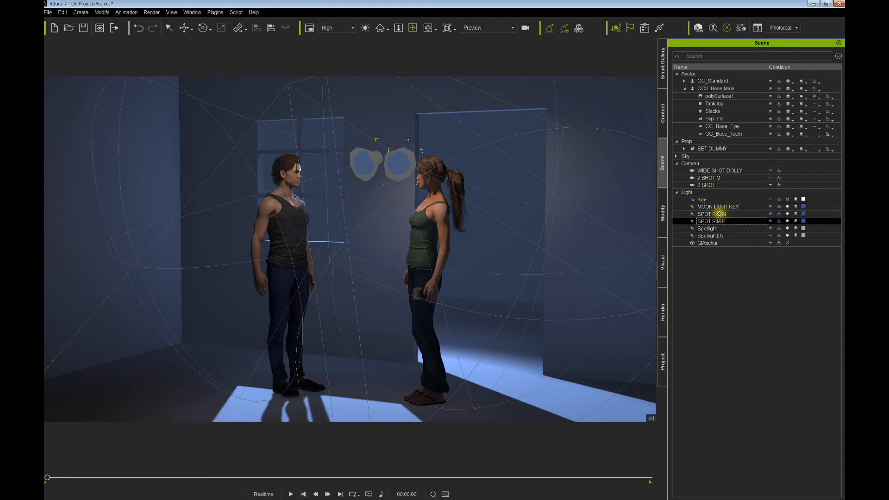
click(707, 228)
click(711, 236)
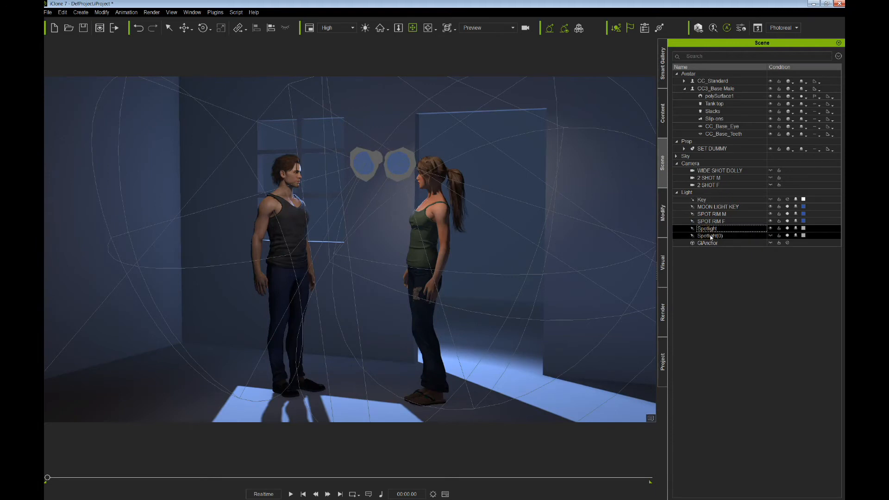
- Hide the viewport gizmos of Spotlight, SPOT RIM F, SPOT RIM M and MOON LIGHT KEY
click(771, 237)
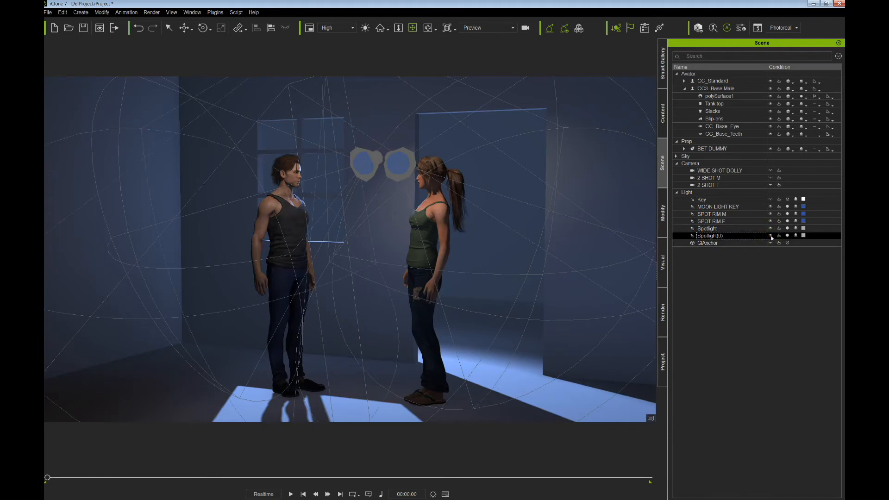
click(771, 229)
click(770, 221)
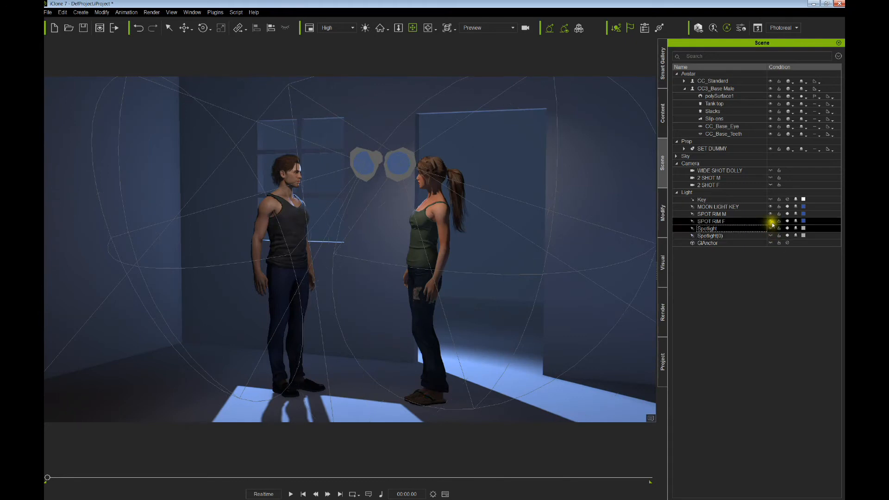
click(771, 213)
click(770, 207)
click(750, 207)
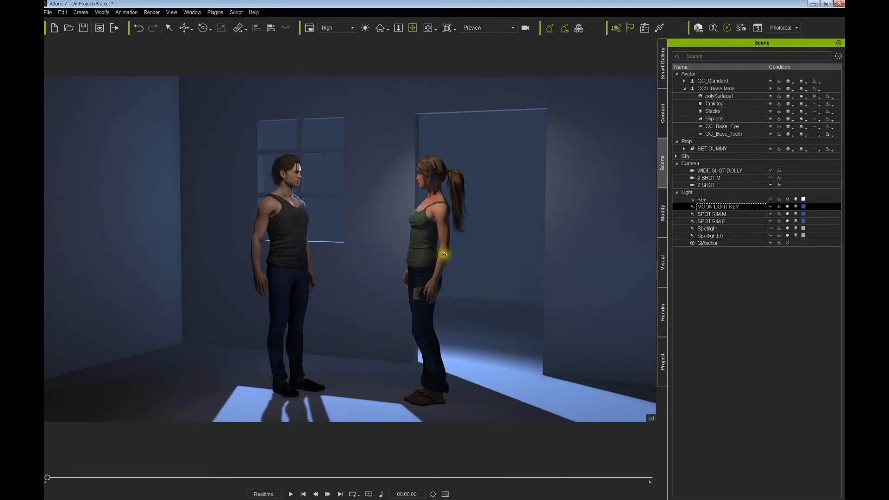
- Select the woman, CC_Standard, and orbit to a low angle framing both characters
drag(472, 243, 439, 205)
scroll(426, 221, down, 5)
click(414, 214)
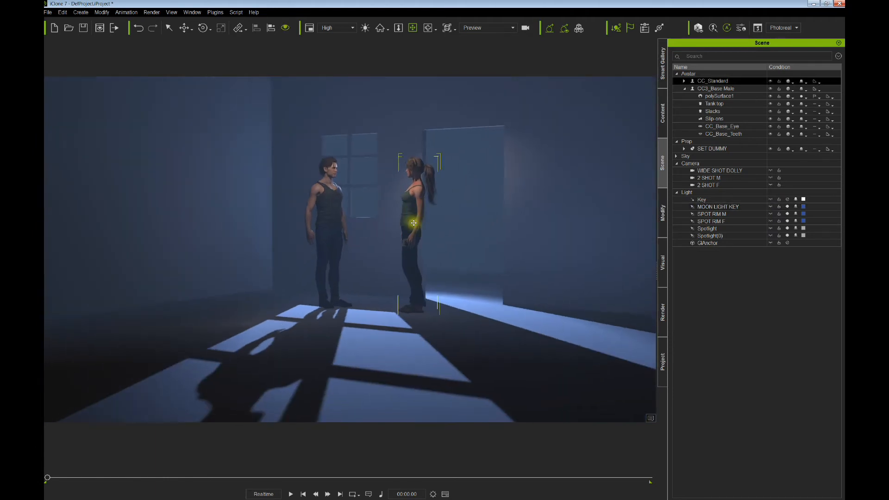
right_drag(413, 221, 399, 212)
drag(398, 213, 399, 229)
right_drag(399, 230, 440, 268)
scroll(401, 241, up, 3)
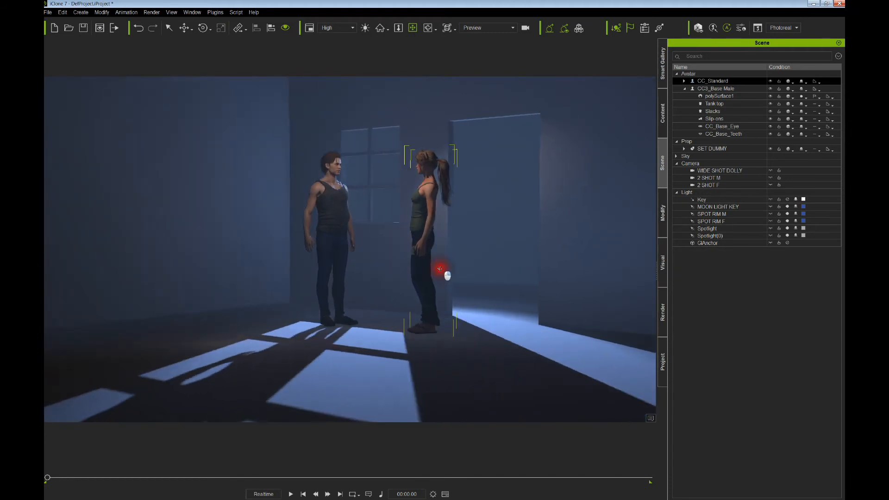
drag(429, 255, 435, 258)
right_drag(435, 259, 440, 267)
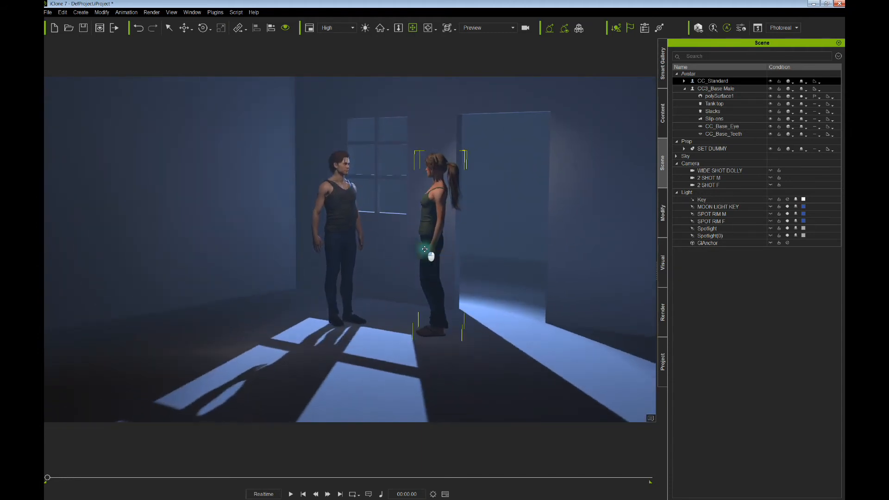
drag(425, 250, 435, 259)
scroll(436, 258, up, 8)
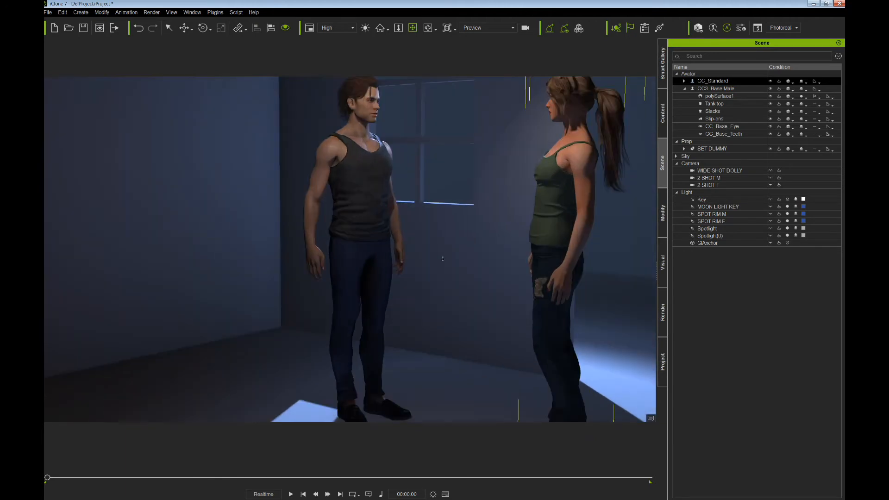
right_drag(468, 234, 407, 218)
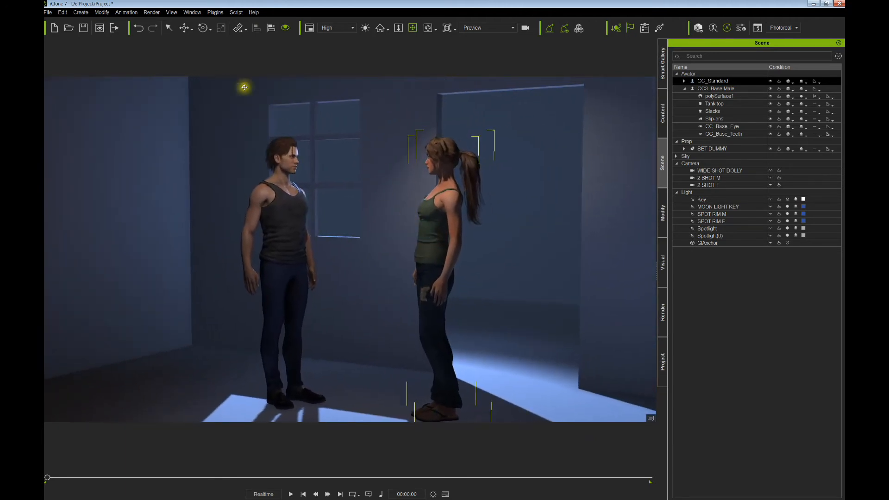
- Add a point light and move it beside the woman's arm
click(80, 12)
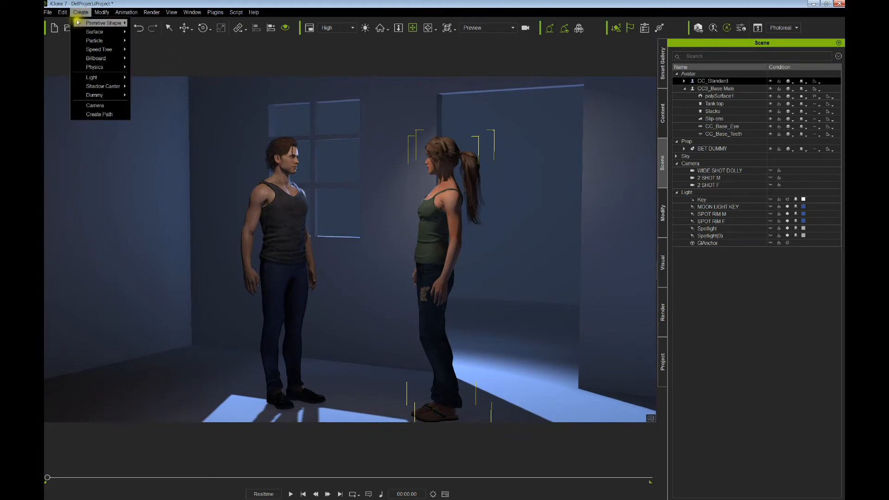
mouse_move(100, 79)
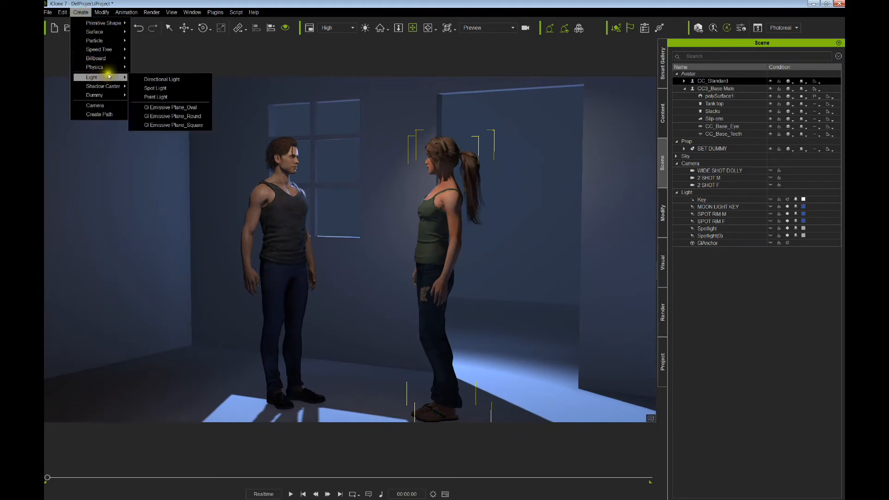
click(155, 98)
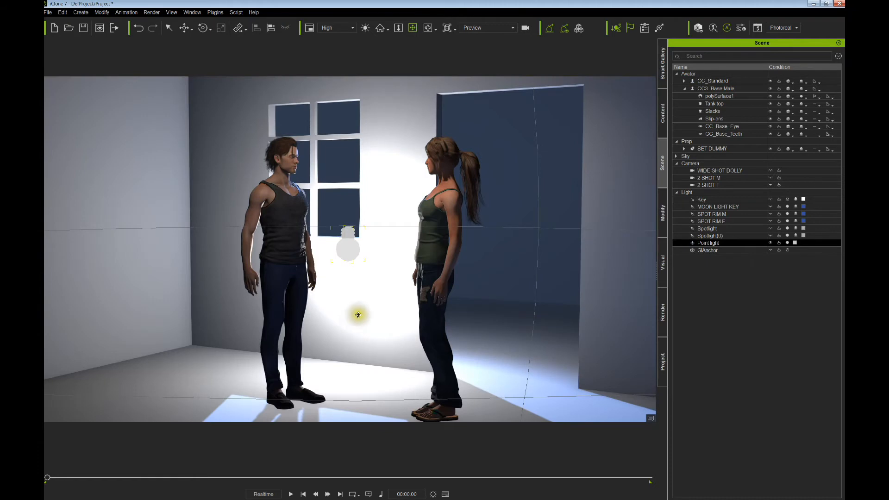
drag(363, 305, 449, 233)
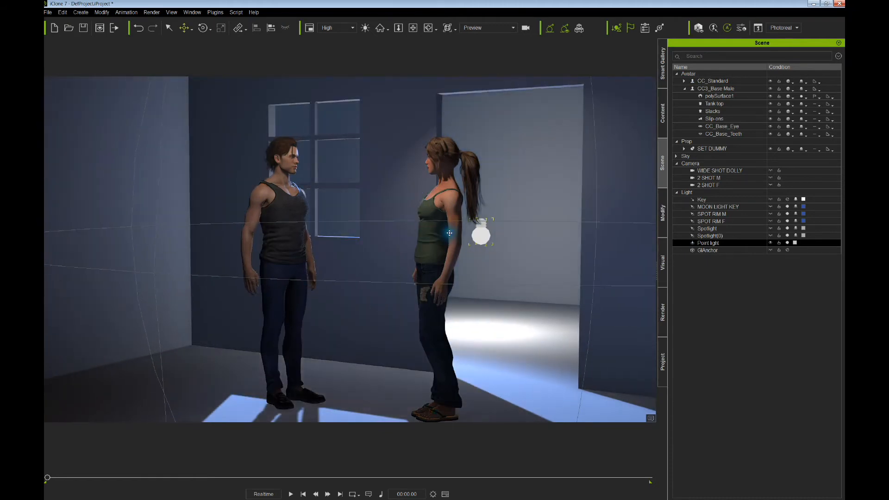
- Colour the point light blue #3351a3 and move it from the back wall toward the woman
click(796, 244)
click(352, 291)
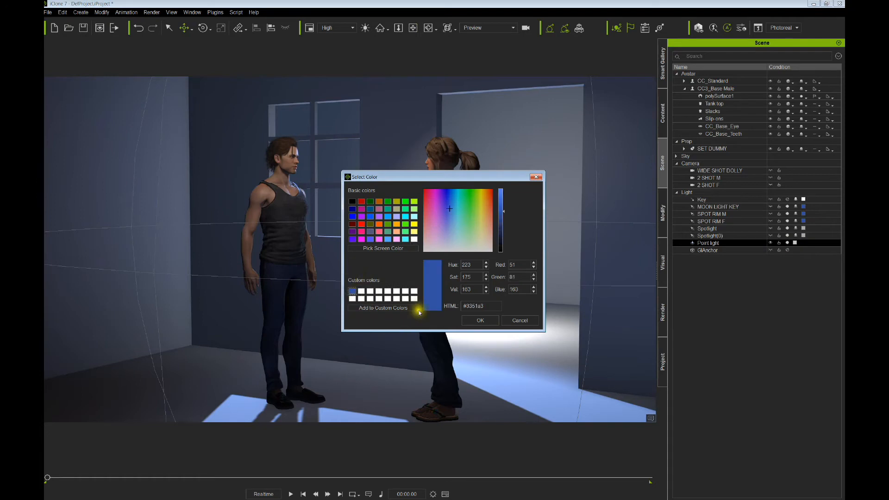
click(477, 319)
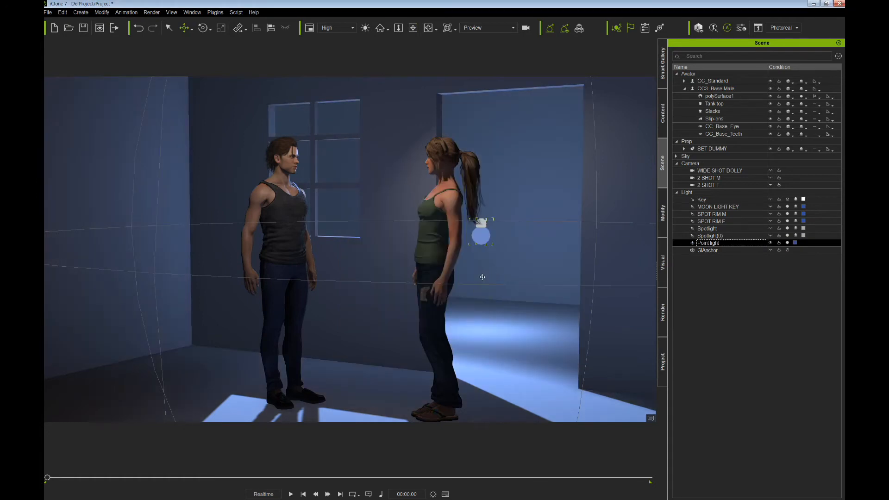
click(771, 243)
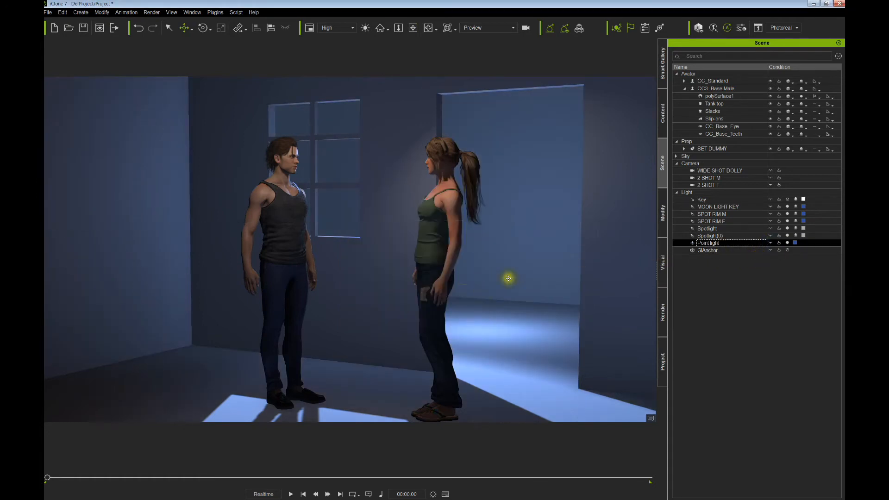
click(495, 262)
drag(494, 262, 403, 226)
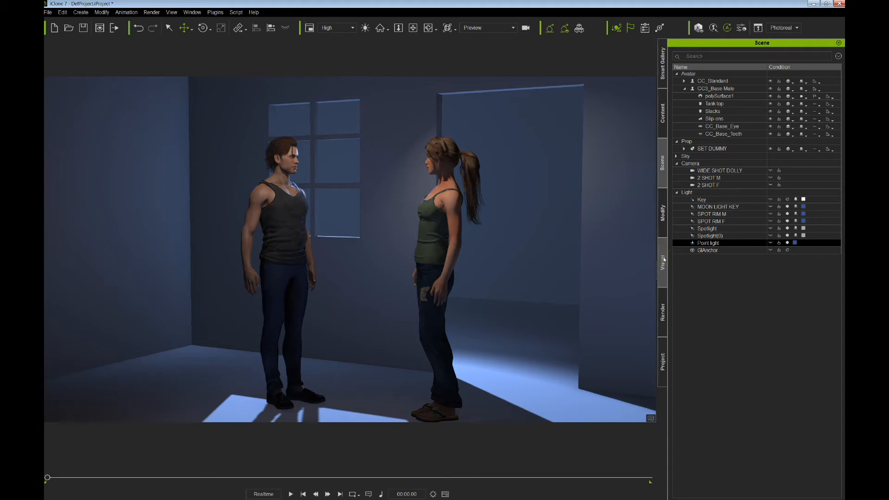
- Raise the point light and set its multiplier to 2.19 and range to 557
click(662, 221)
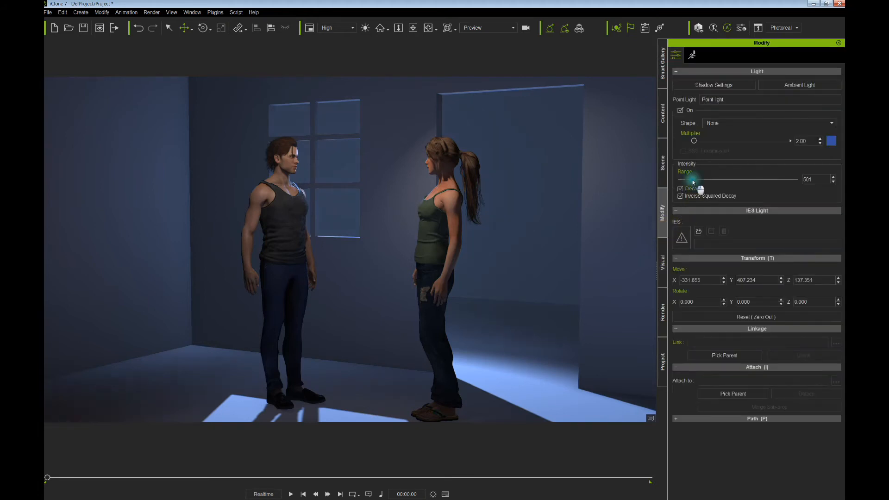
drag(693, 182, 732, 186)
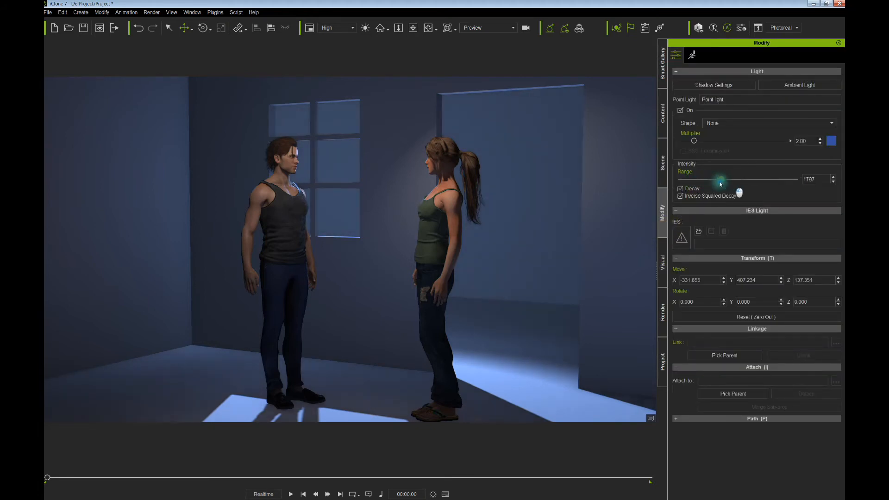
drag(694, 141, 722, 142)
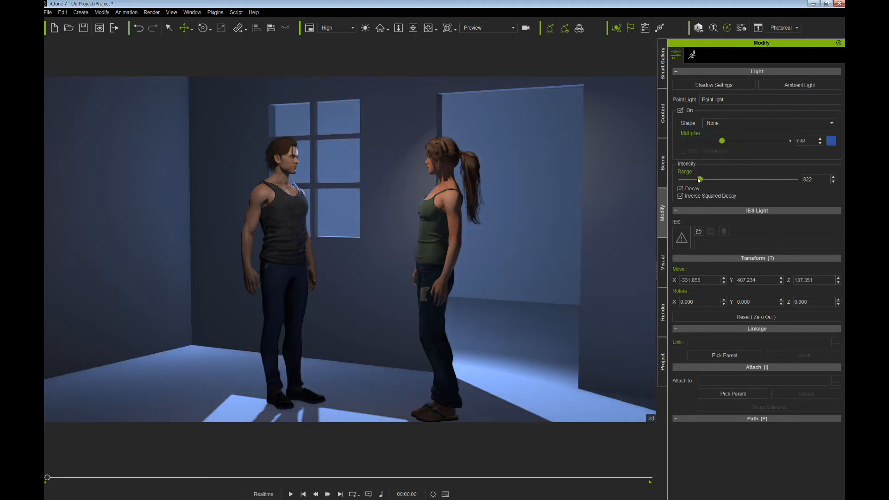
mouse_move(699, 180)
mouse_down()
mouse_move(724, 179)
mouse_move(681, 179)
mouse_move(696, 179)
mouse_up()
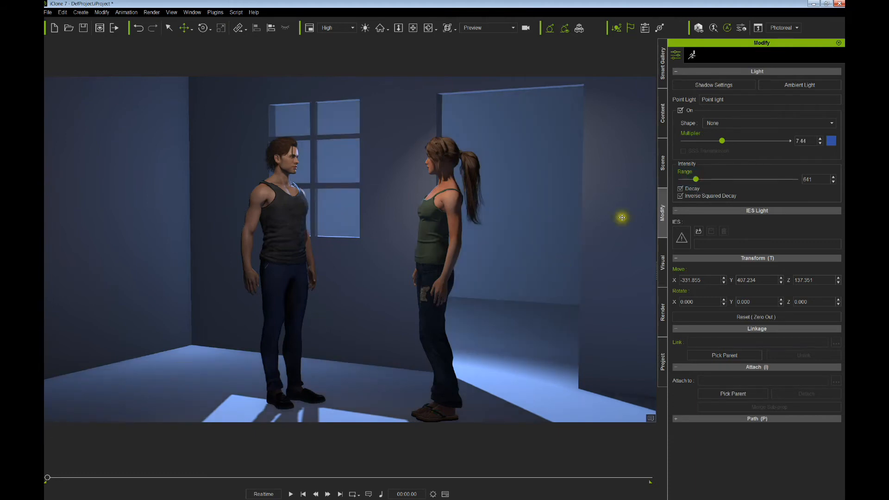
drag(721, 143, 695, 182)
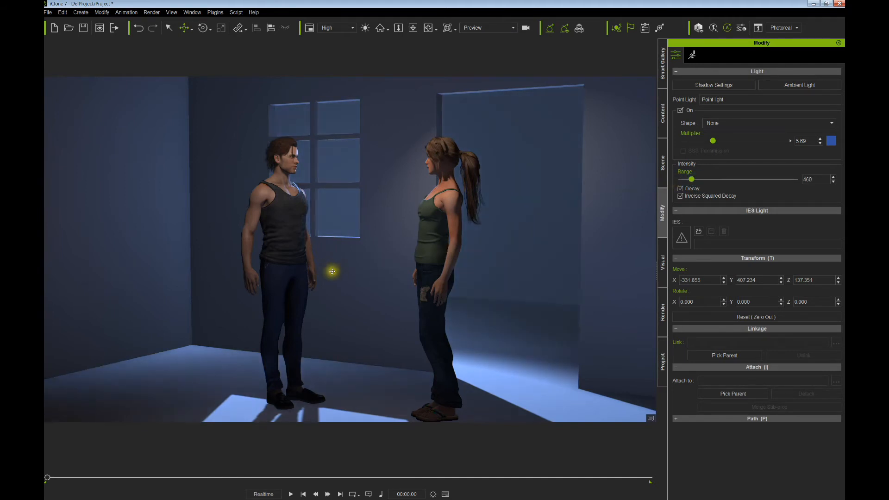
drag(332, 271, 374, 209)
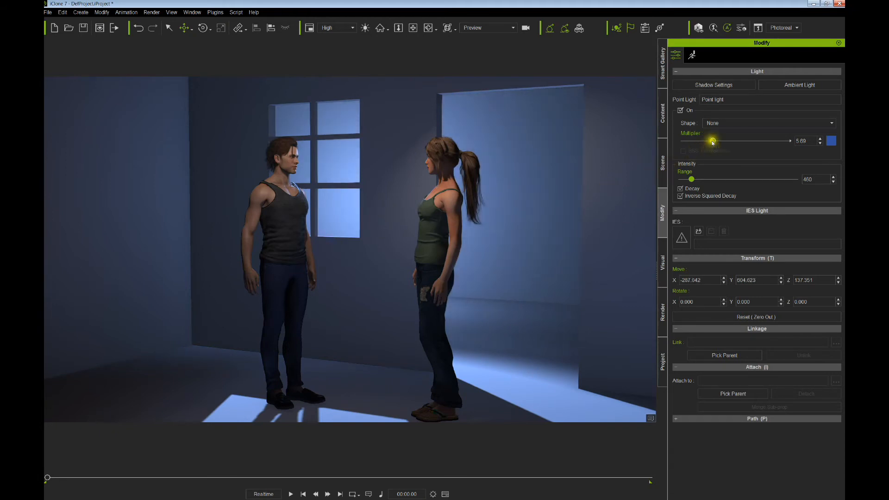
drag(712, 142, 694, 140)
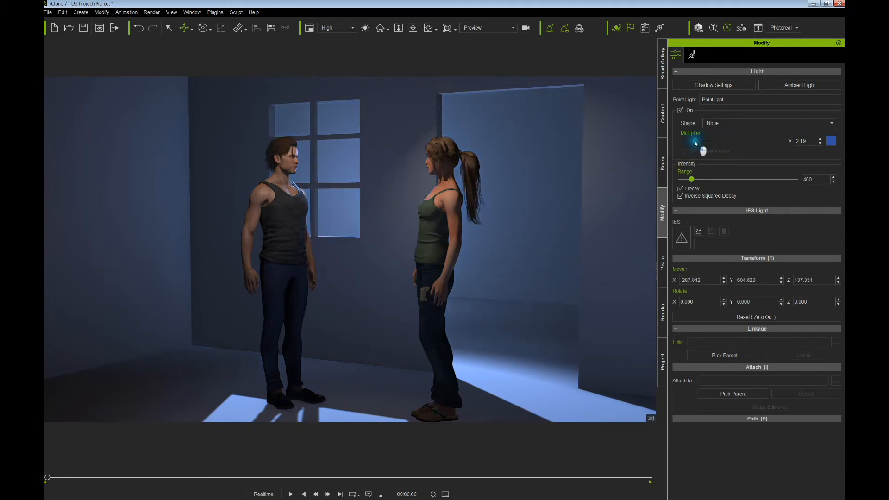
drag(691, 179, 691, 180)
right_drag(479, 228, 487, 273)
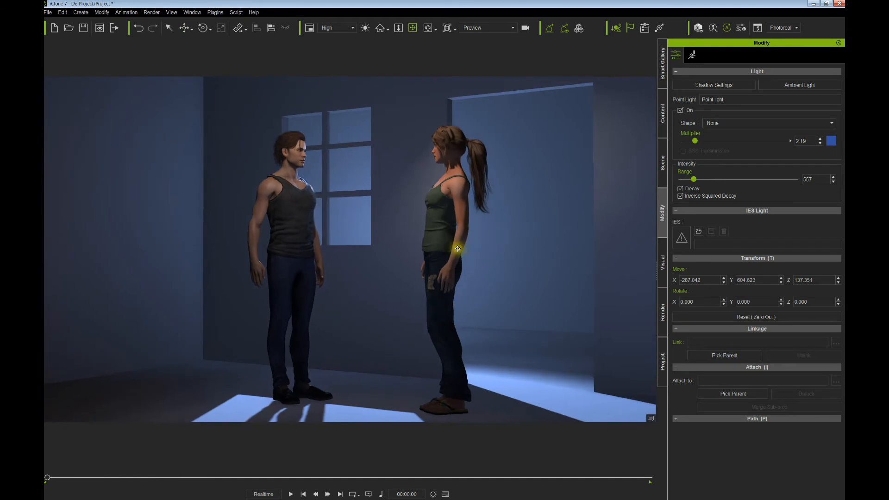
- Select the woman and zoom and pan out for a wider view of both characters
click(457, 249)
scroll(457, 277, up, 3)
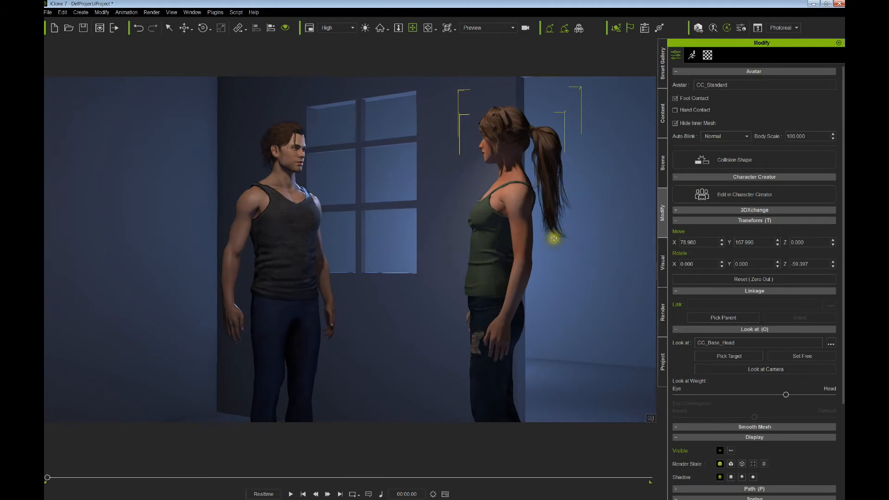
scroll(478, 246, down, 5)
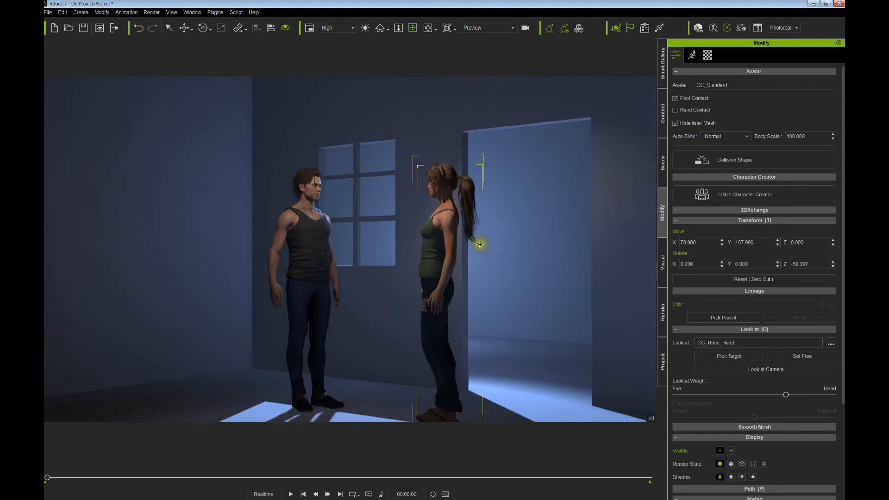
middle_drag(477, 241, 469, 223)
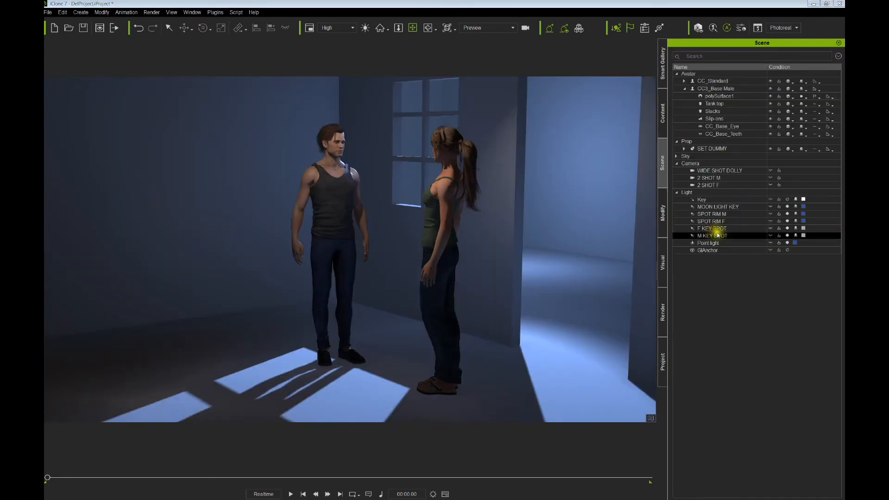
- Switch F KEY SPOT and M KEY SPOT off and back on to compare their effect
click(765, 229)
click(788, 229)
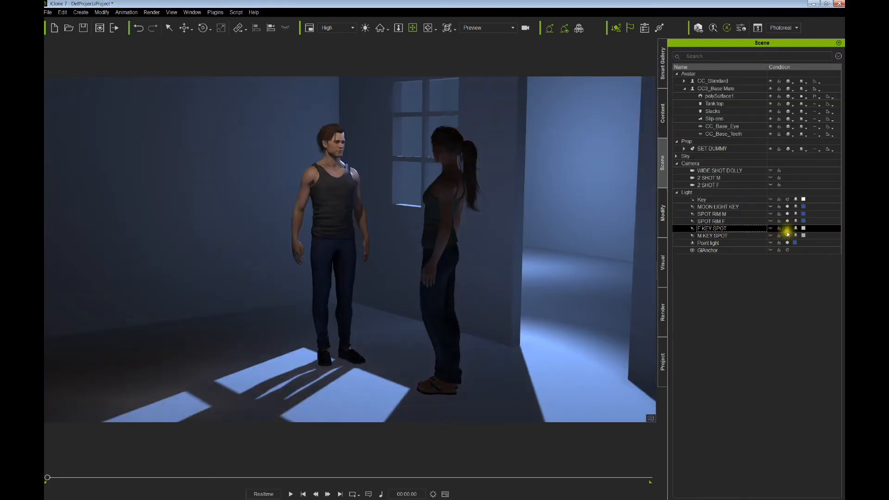
click(787, 236)
click(788, 236)
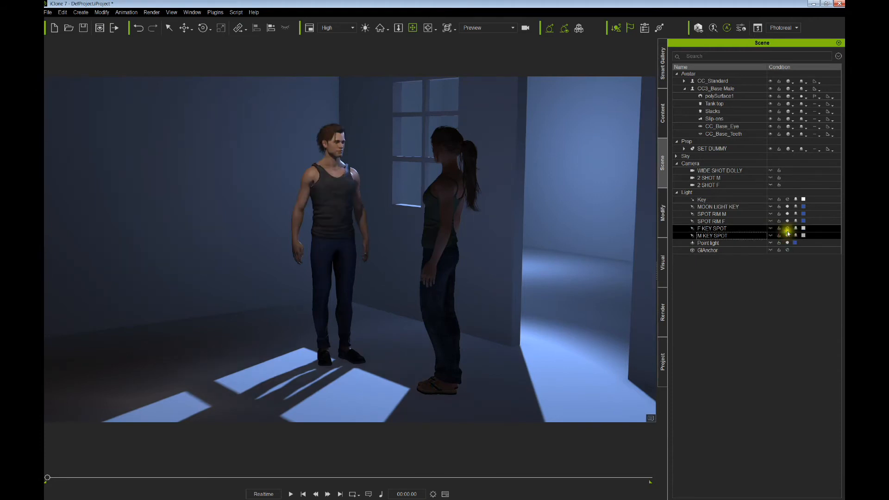
click(787, 228)
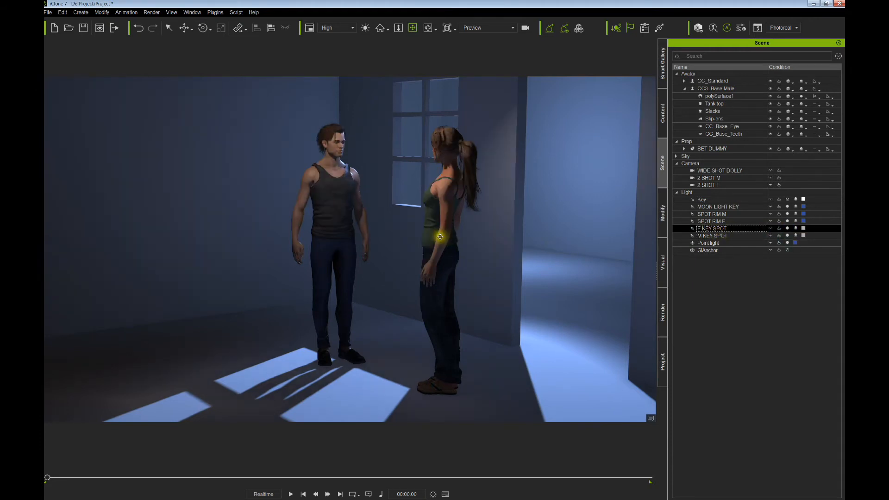
right_drag(445, 238, 476, 241)
mouse_move(476, 242)
mouse_down()
mouse_move(462, 254)
mouse_move(468, 226)
mouse_up()
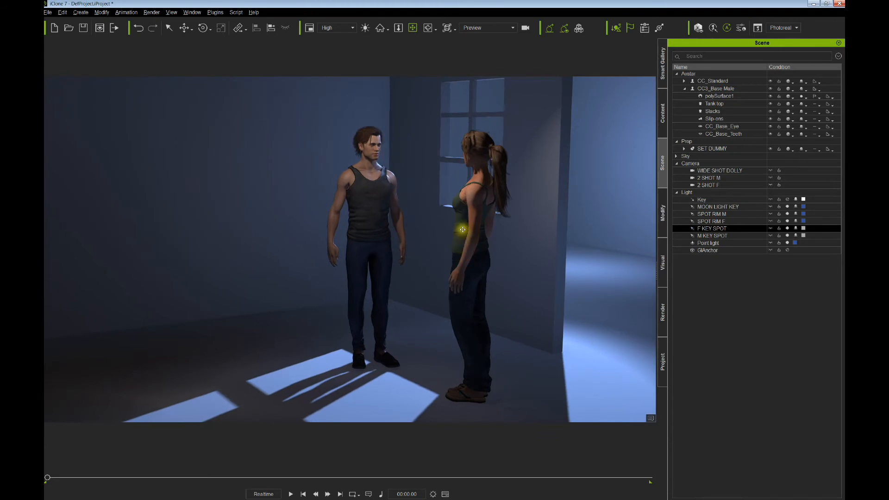
- Toggle SPOT RIM M on and off to compare, then show its gizmo and cone
ctrl+click(765, 214)
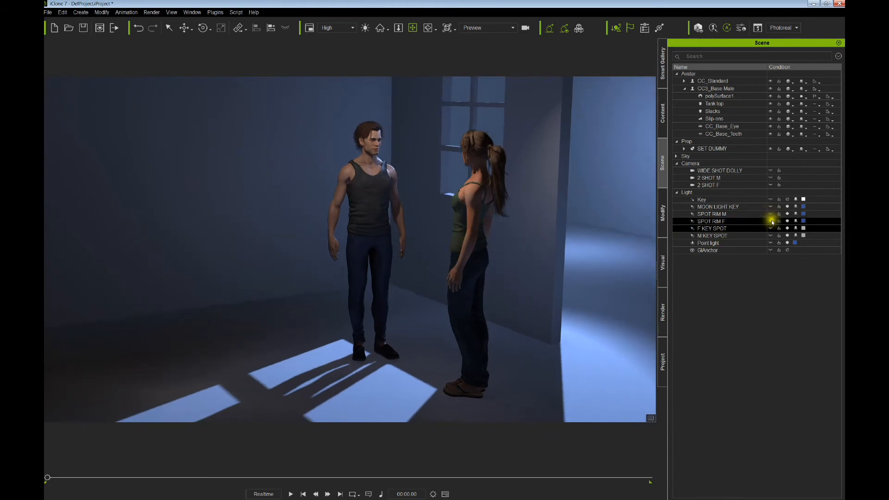
click(787, 214)
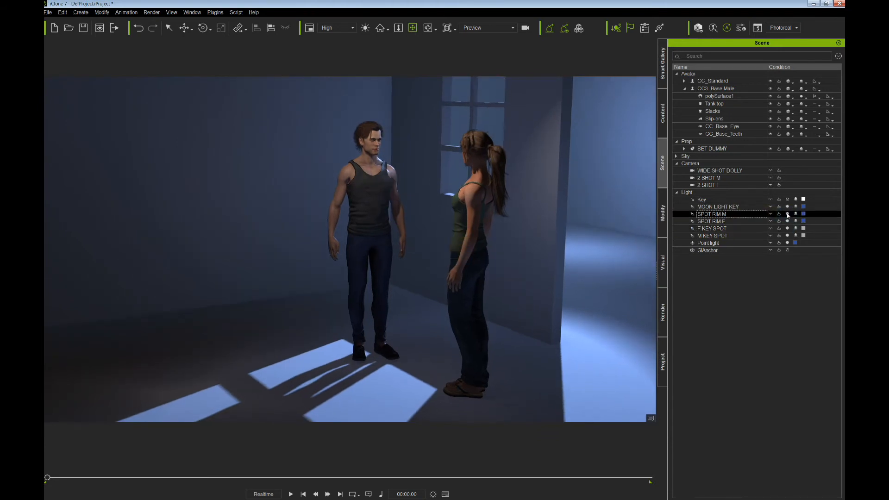
click(788, 215)
click(788, 214)
click(787, 214)
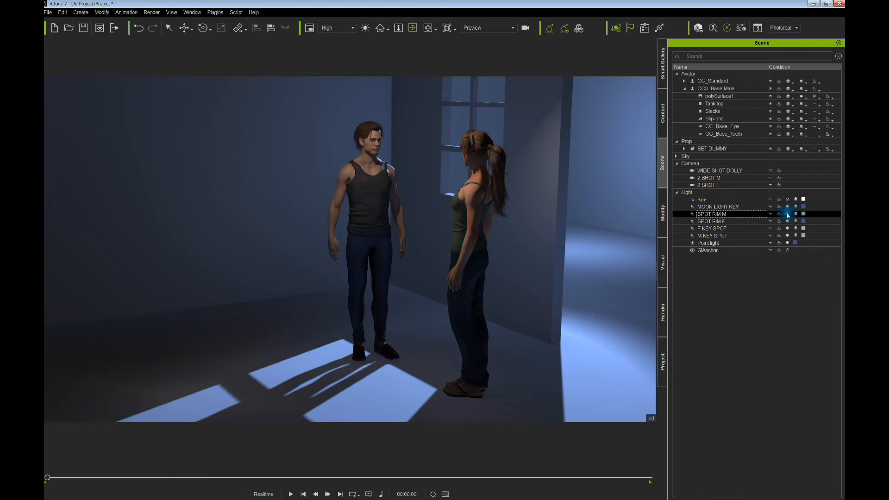
click(788, 215)
click(788, 214)
click(788, 215)
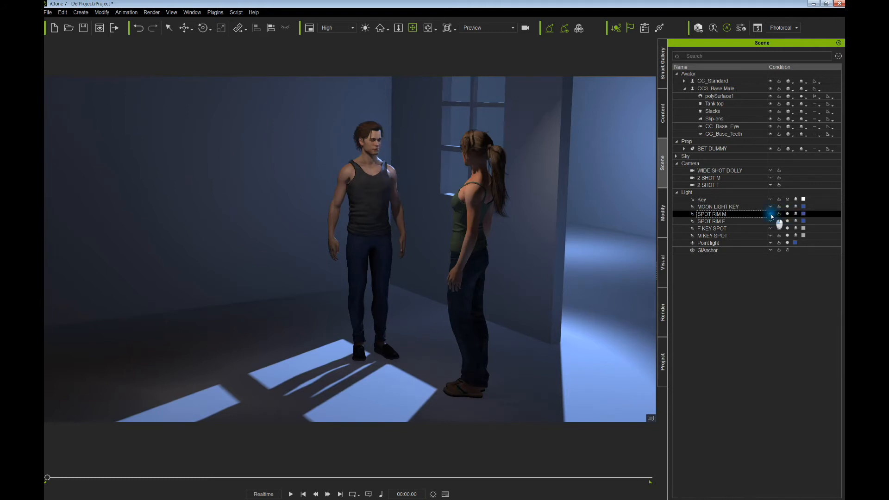
click(771, 215)
middle_drag(446, 217, 449, 257)
scroll(458, 262, up, 2)
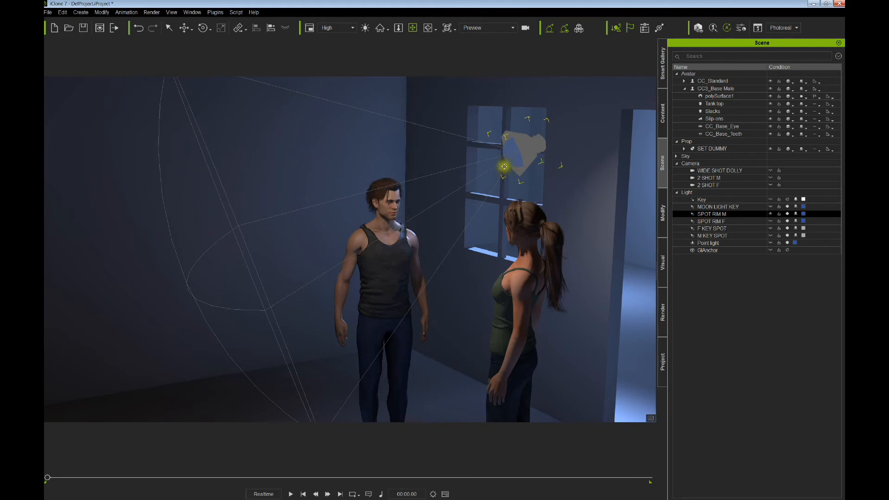
- Rotate SPOT RIM M's aim and slide it left toward the window, adjusting its height slightly
drag(516, 152, 544, 165)
right_drag(537, 159, 540, 162)
drag(533, 159, 490, 167)
right_drag(490, 166, 475, 199)
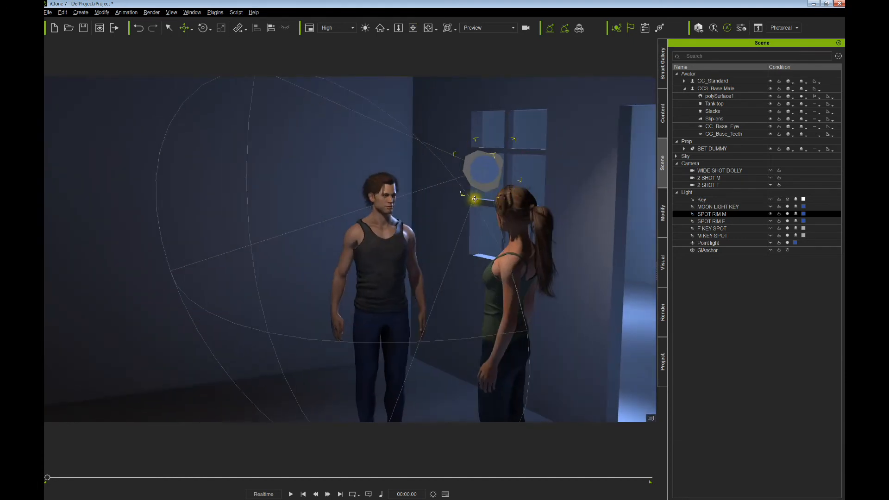
scroll(476, 199, up, 5)
- Move the spotlight up and left by the window and re-aim its cone down at the man
middle_drag(476, 200, 470, 191)
right_drag(471, 190, 461, 199)
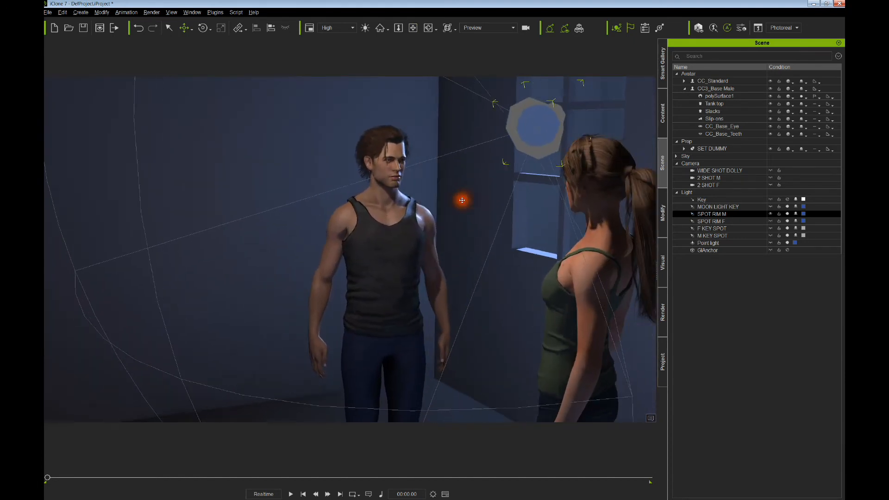
middle_drag(466, 188, 467, 185)
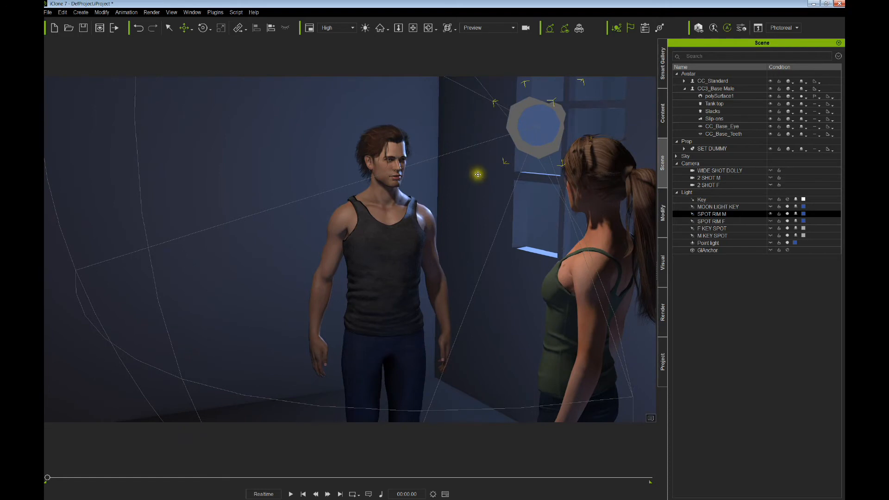
mouse_move(478, 175)
mouse_down()
mouse_move(472, 155)
mouse_move(465, 163)
mouse_up()
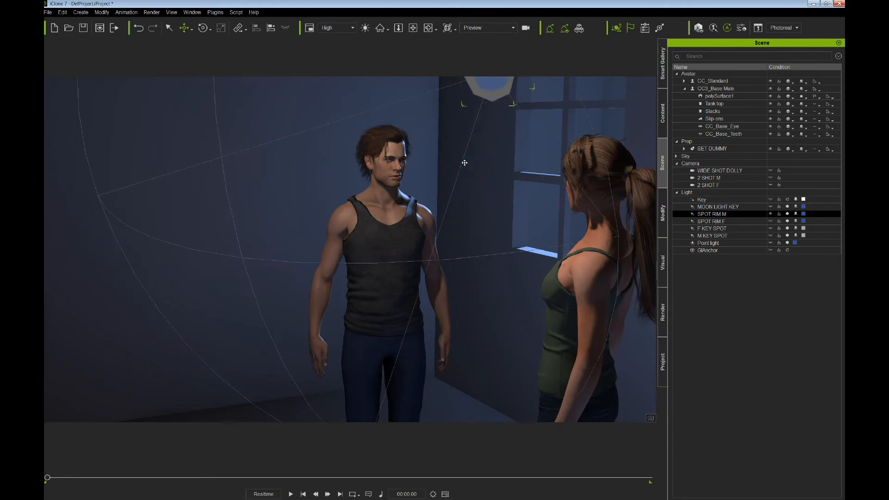
middle_drag(464, 164, 463, 194)
right_drag(463, 195, 487, 190)
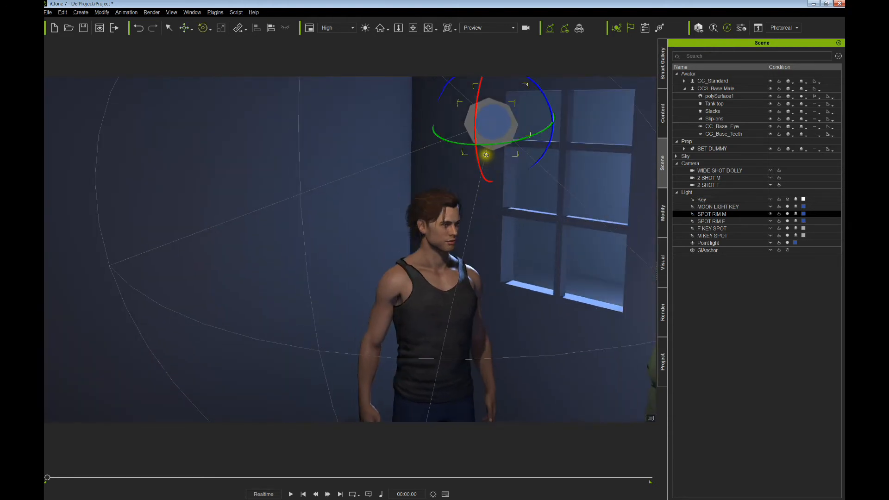
drag(482, 155, 480, 159)
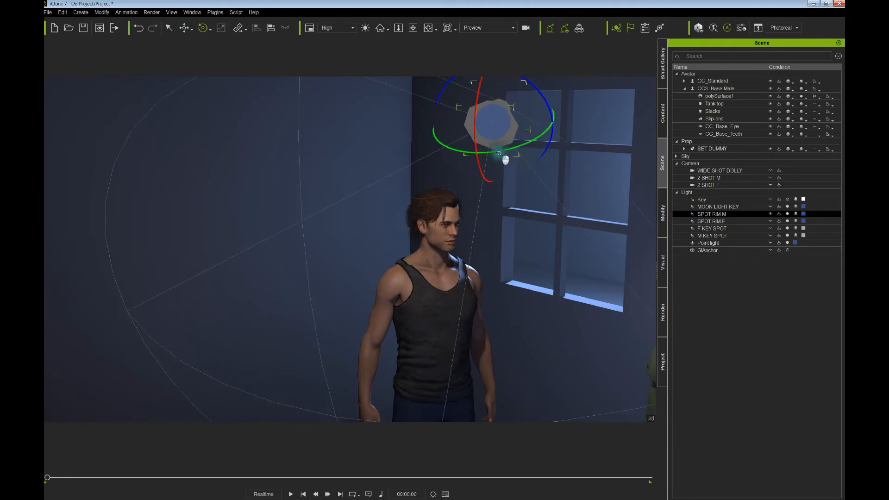
right_drag(505, 162, 502, 193)
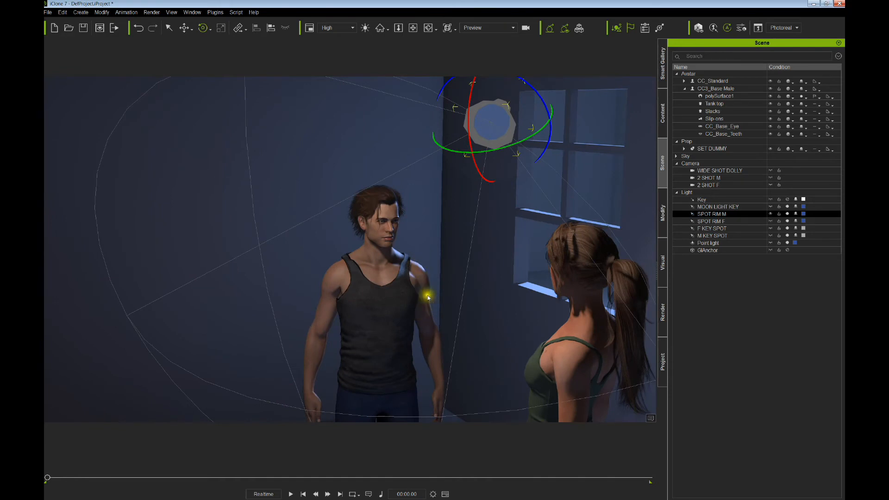
right_drag(428, 297, 446, 224)
scroll(444, 227, up, 5)
scroll(443, 222, down, 3)
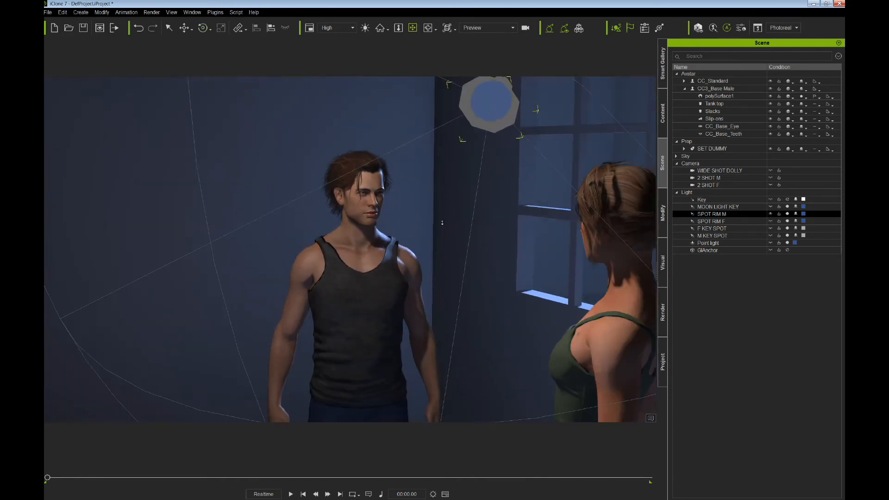
- Set SPOT RIM M's multiplier to 12.54 and its range to 175
click(659, 224)
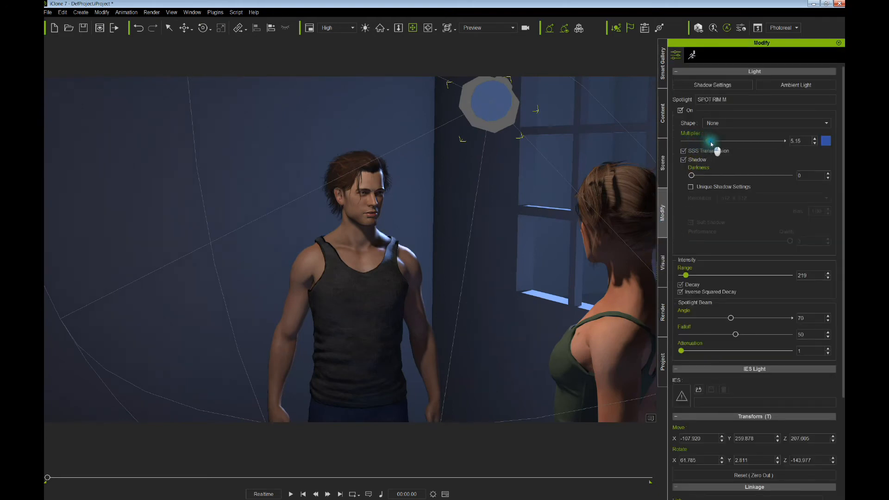
drag(713, 147, 715, 149)
drag(686, 275, 684, 276)
drag(717, 142, 747, 145)
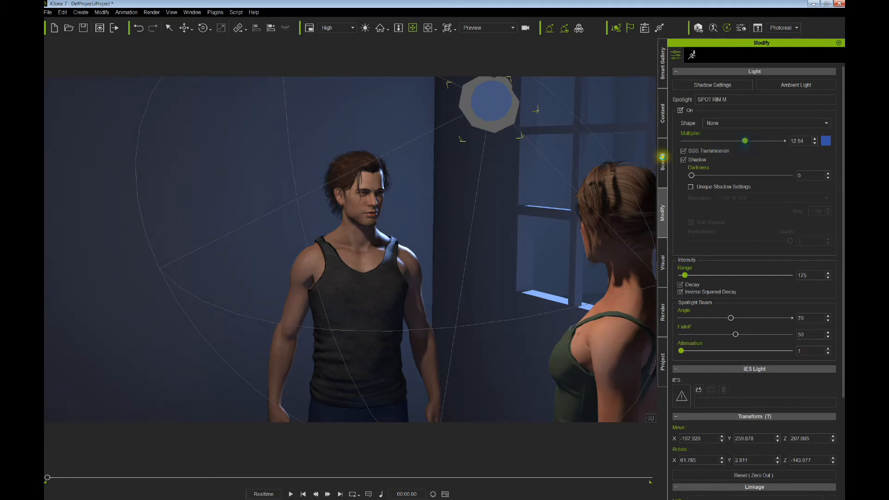
- Move the spotlight to X -83.046, Y 257.932, Z 199.985, rotated -152.463 on Z
key(w)
key(w)
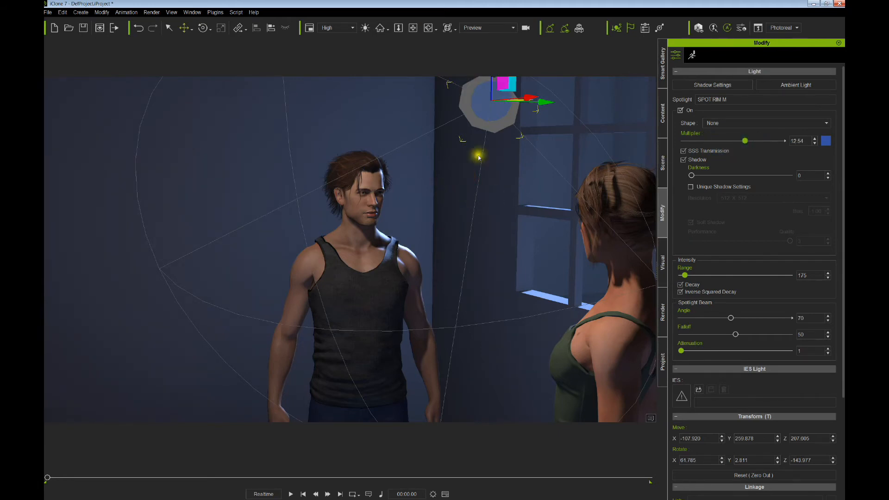
ctrl+drag(488, 120, 486, 121)
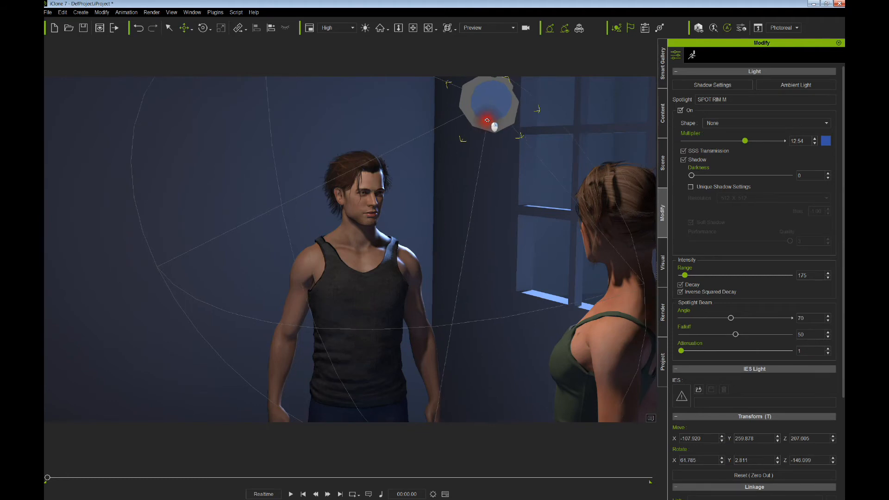
ctrl+right_drag(487, 120, 483, 124)
ctrl+drag(483, 124, 480, 137)
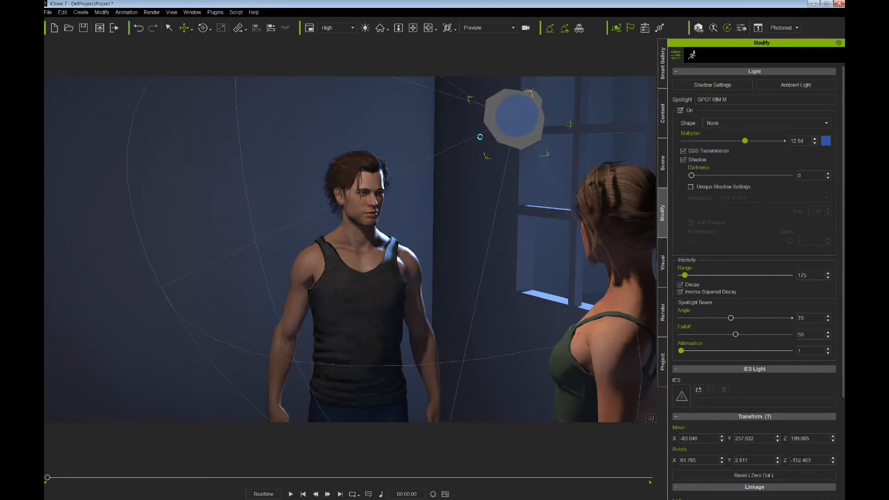
alt+right_drag(482, 140, 457, 160)
alt+drag(457, 160, 464, 156)
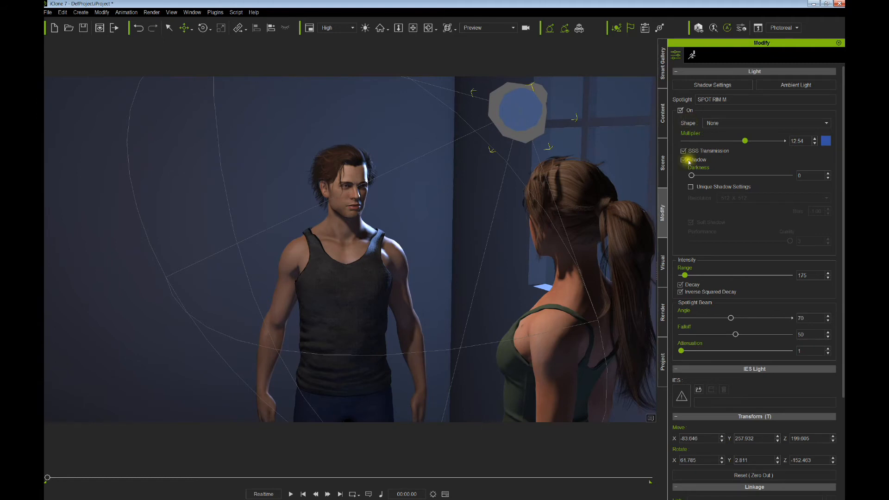
- Switch off the man's key light M KEY SPOT in the Scene list
click(662, 179)
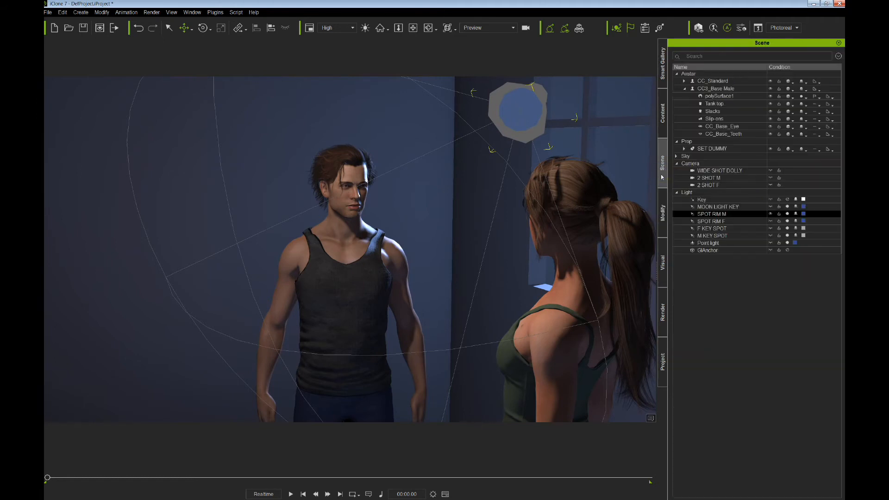
click(747, 239)
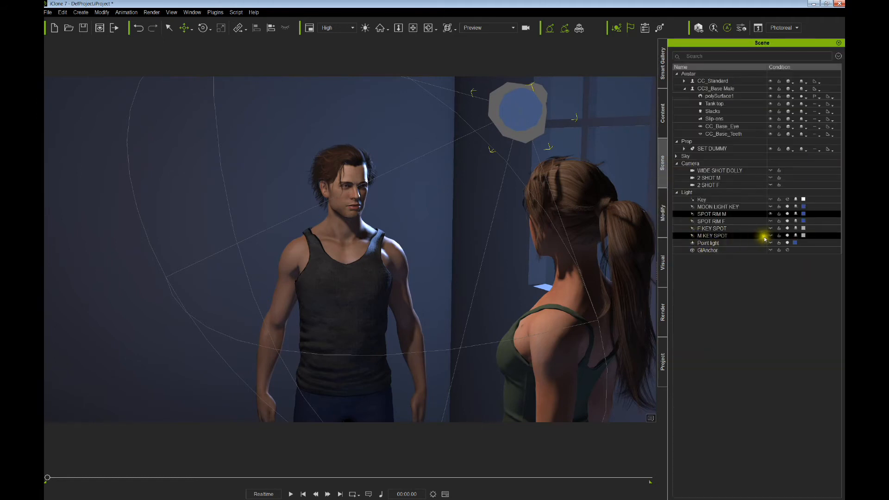
click(787, 236)
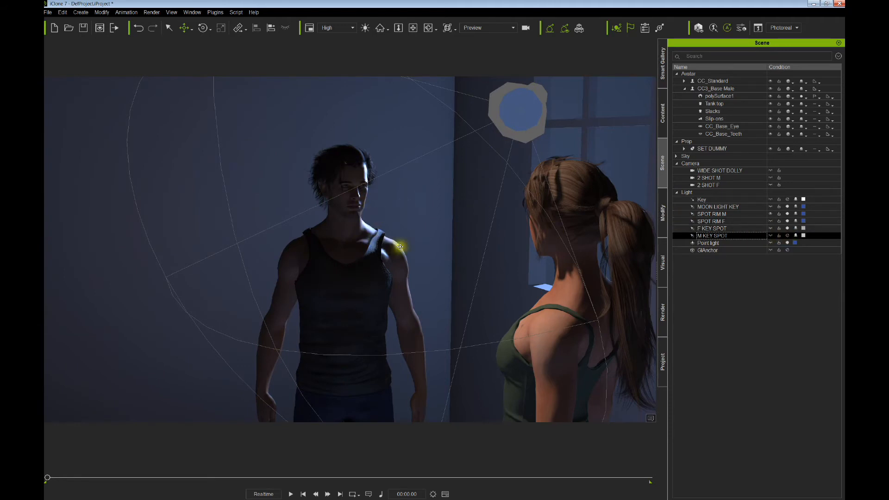
scroll(420, 244, up, 5)
middle_drag(402, 243, 422, 238)
scroll(409, 240, down, 5)
- Select SPOT RIM M and fine-tune its position and cone angle behind the man
click(518, 145)
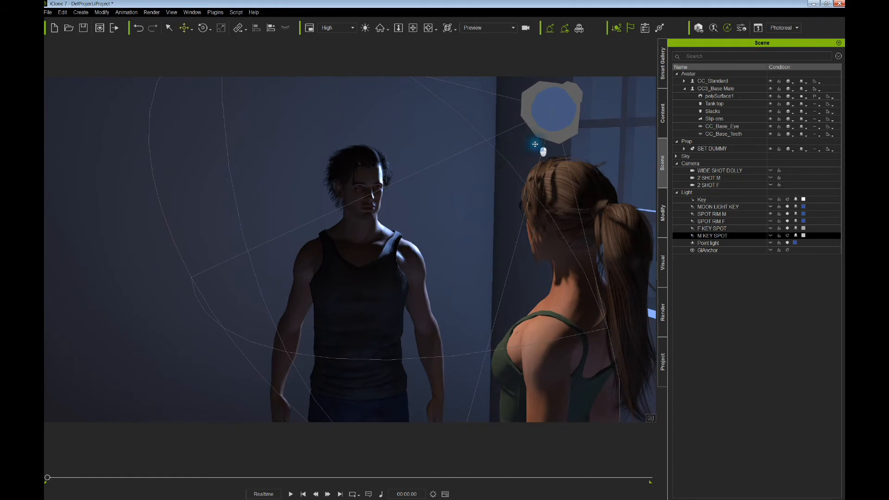
click(549, 116)
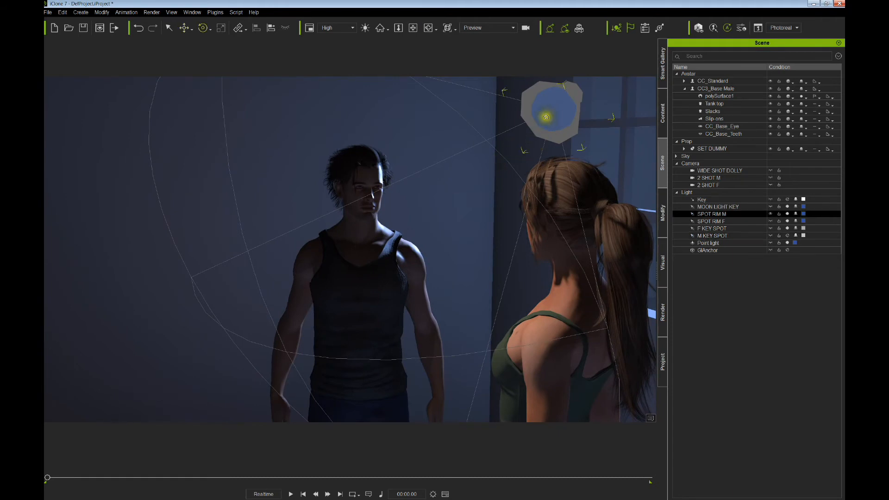
mouse_move(547, 122)
right_down()
mouse_move(546, 143)
mouse_move(536, 135)
mouse_move(549, 137)
right_up()
drag(549, 136, 541, 127)
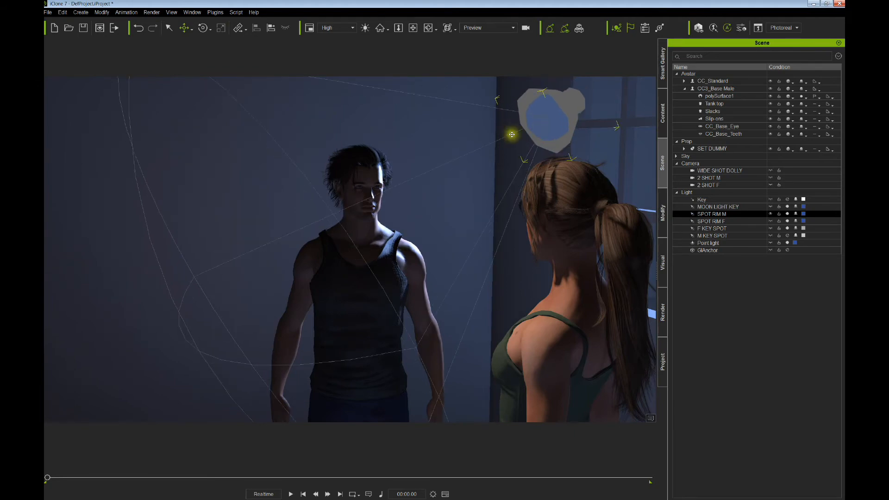
right_drag(513, 135, 488, 147)
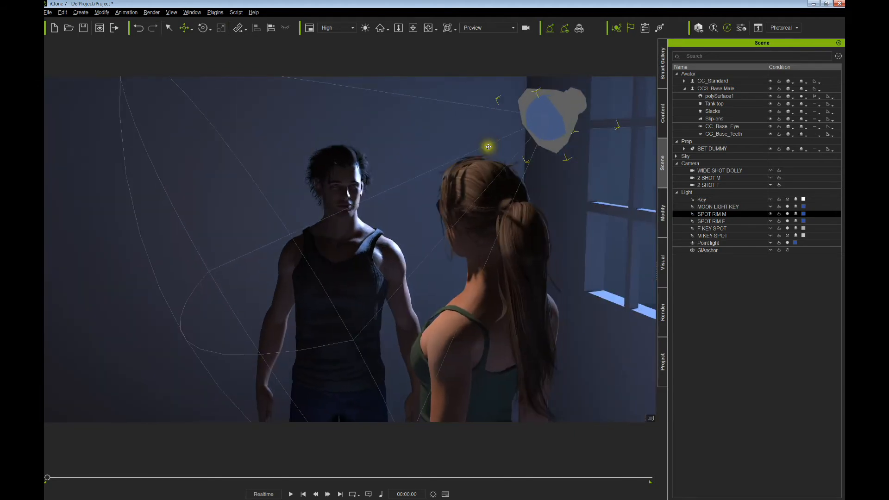
drag(490, 135, 490, 133)
right_drag(490, 133, 494, 136)
drag(495, 136, 496, 132)
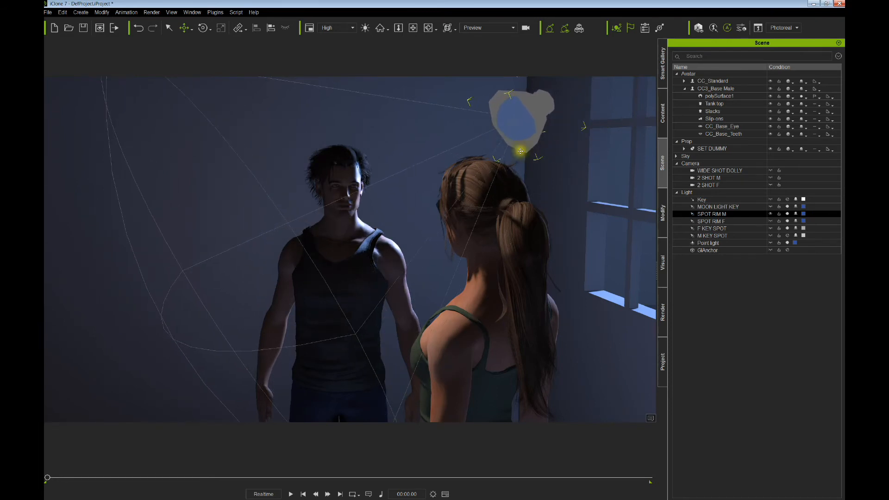
- Switch M KEY SPOT back on and select the woman character
click(787, 236)
right_drag(546, 223, 582, 200)
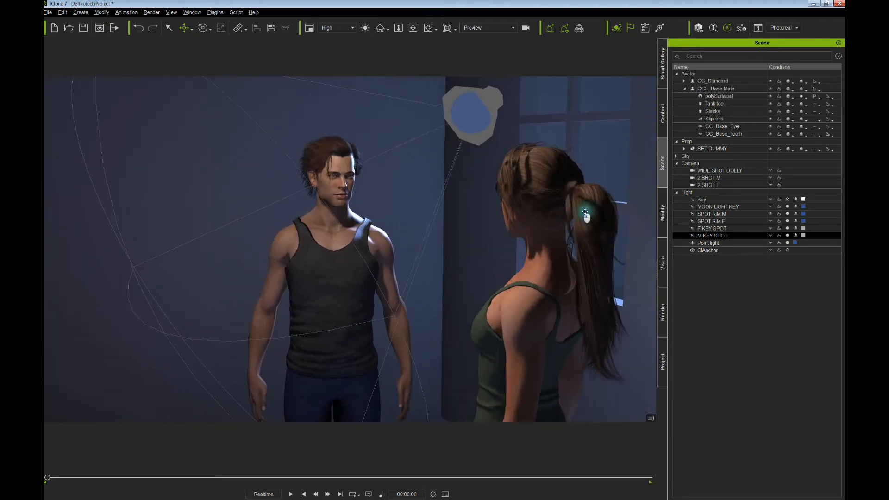
click(533, 253)
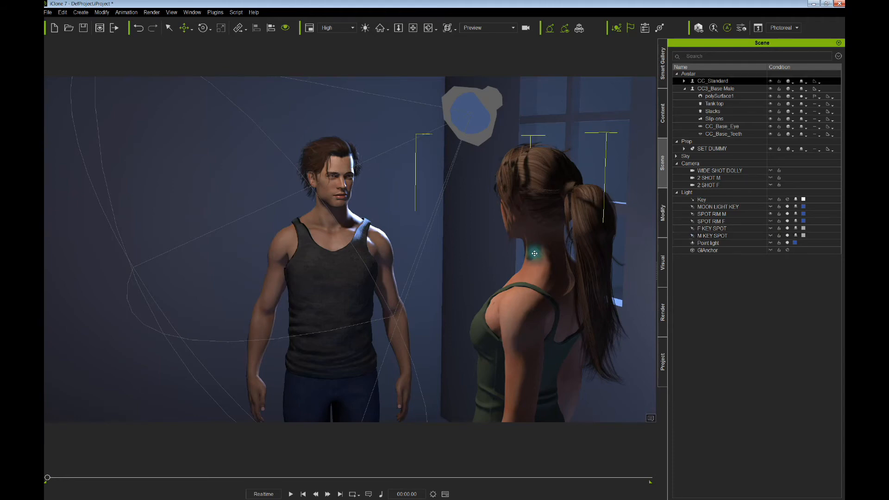
- Orbit to face the woman and toggle her key light F KEY SPOT off and on
right_drag(533, 254, 618, 224)
scroll(528, 249, down, 3)
middle_drag(521, 258, 521, 226)
right_drag(522, 227, 553, 230)
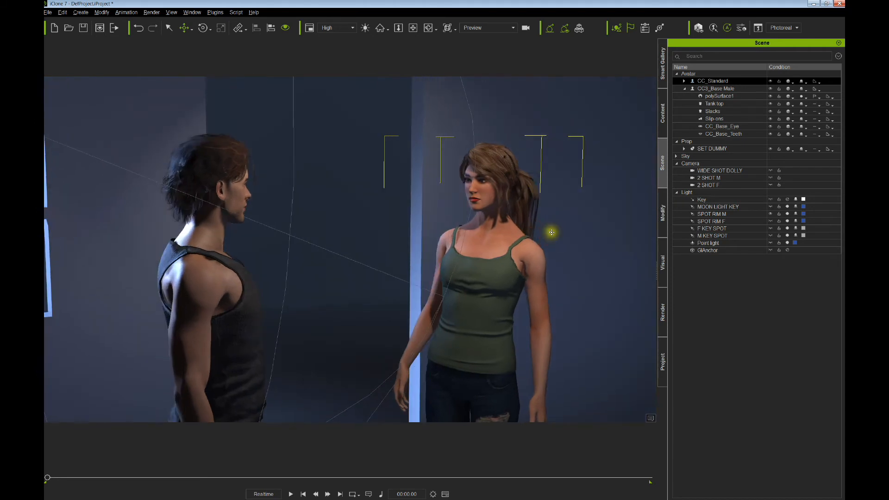
click(787, 228)
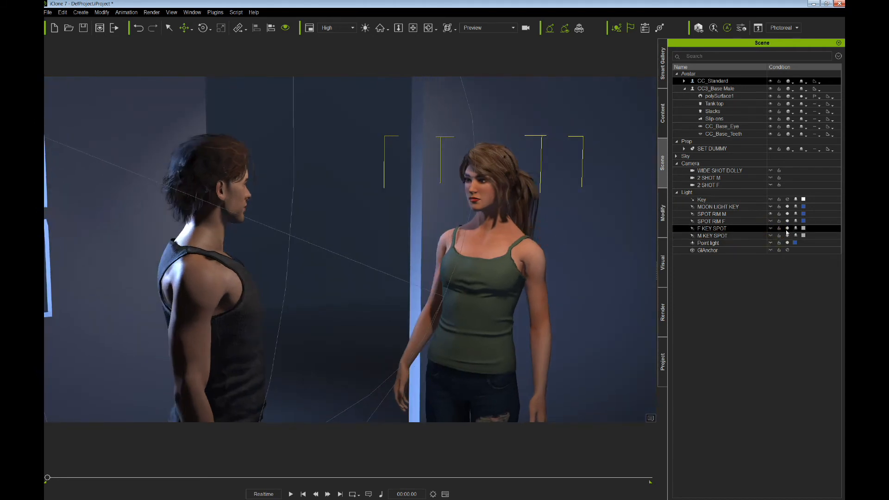
click(788, 229)
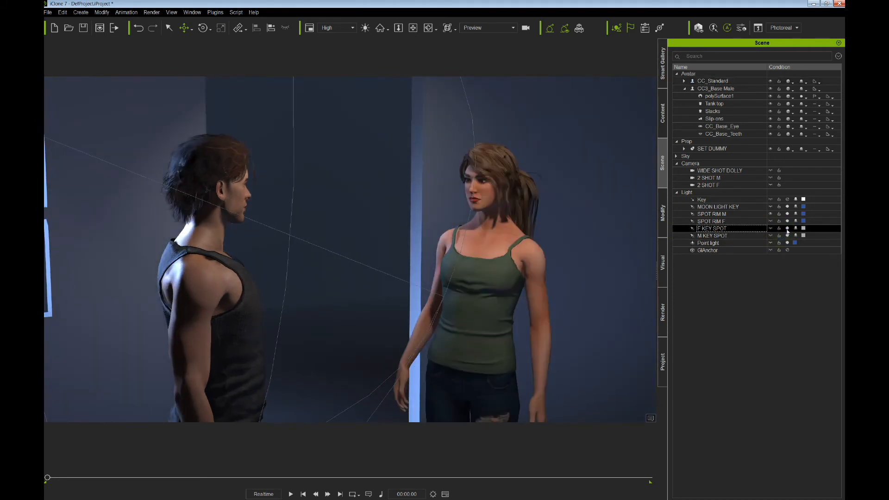
- Select the woman's rim spotlight SPOT RIM F and move it to the right
click(726, 221)
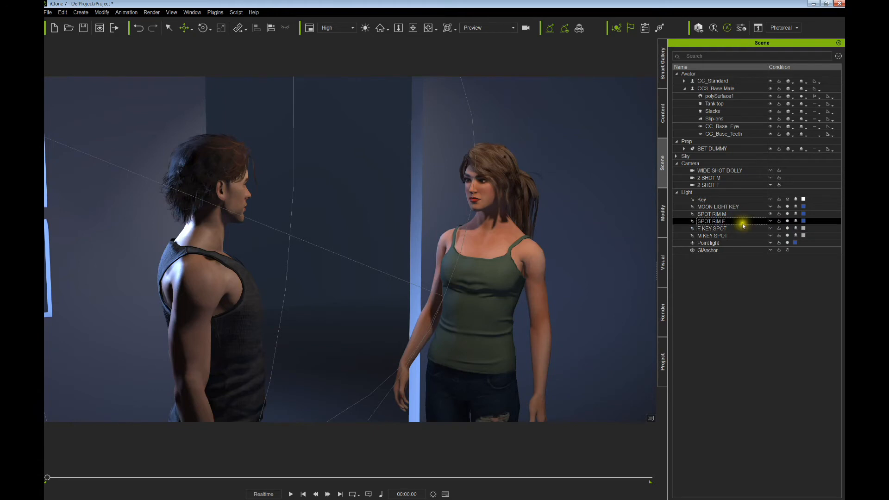
click(771, 214)
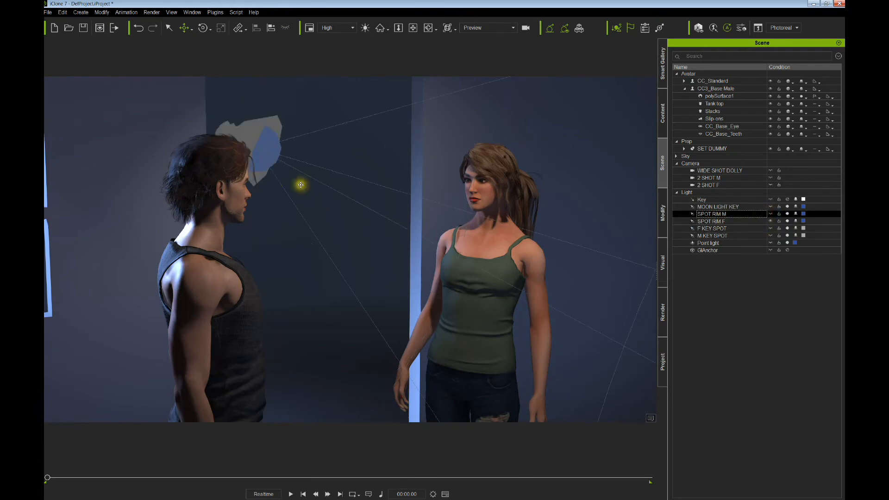
click(268, 146)
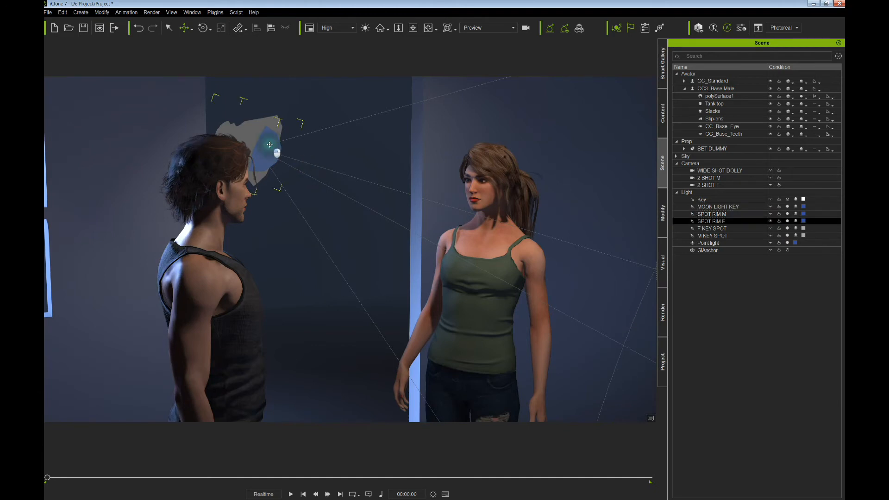
drag(270, 144, 301, 147)
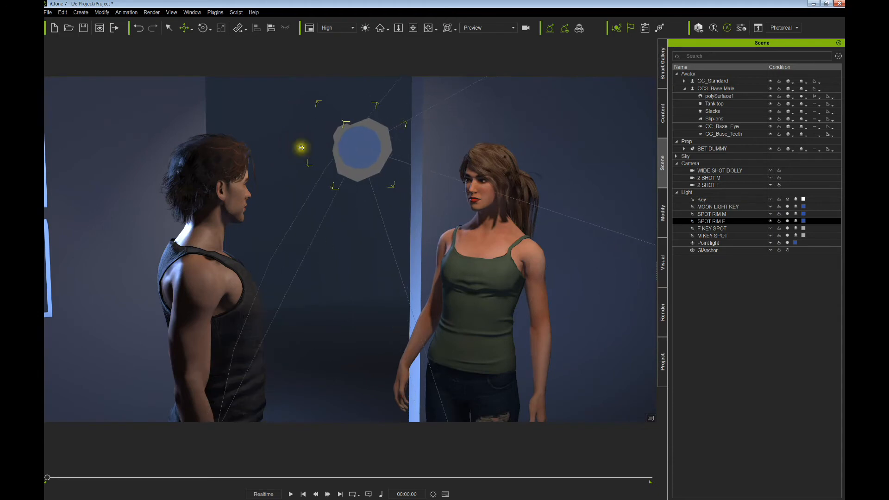
right_drag(301, 148, 393, 191)
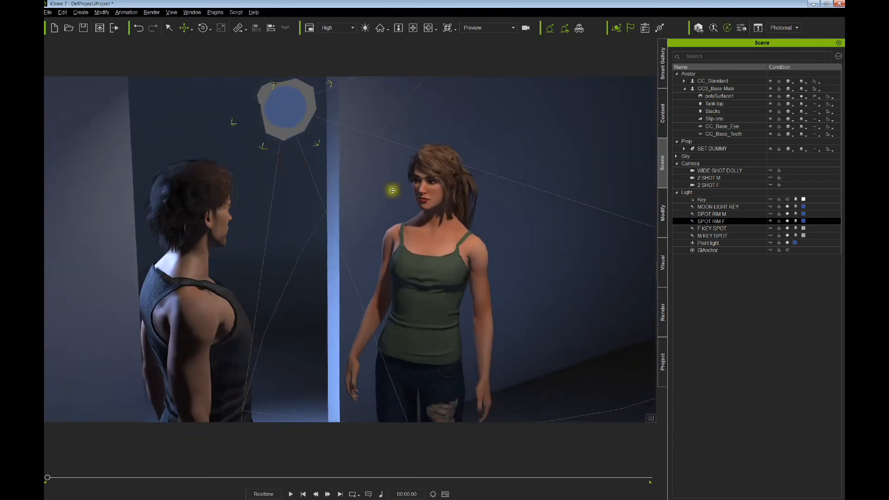
- Switch F KEY SPOT off, reselect SPOT RIM F, and show the Visual settings
click(785, 229)
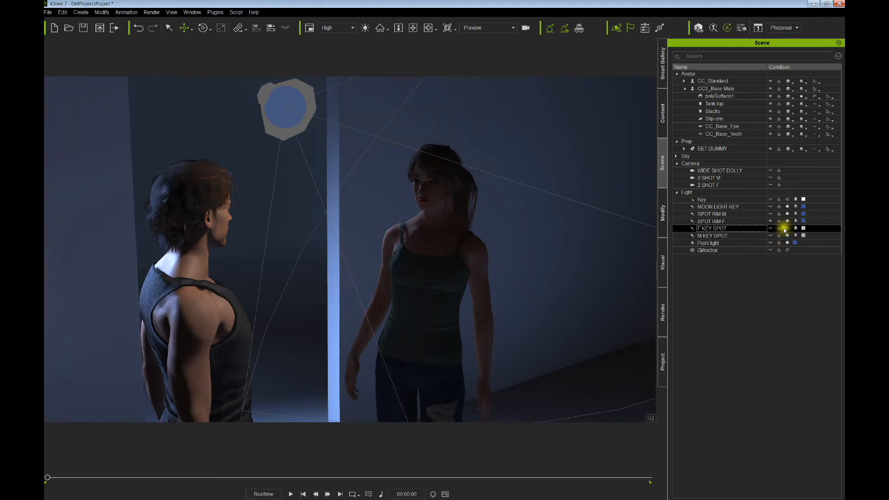
middle_drag(503, 219, 510, 224)
click(296, 122)
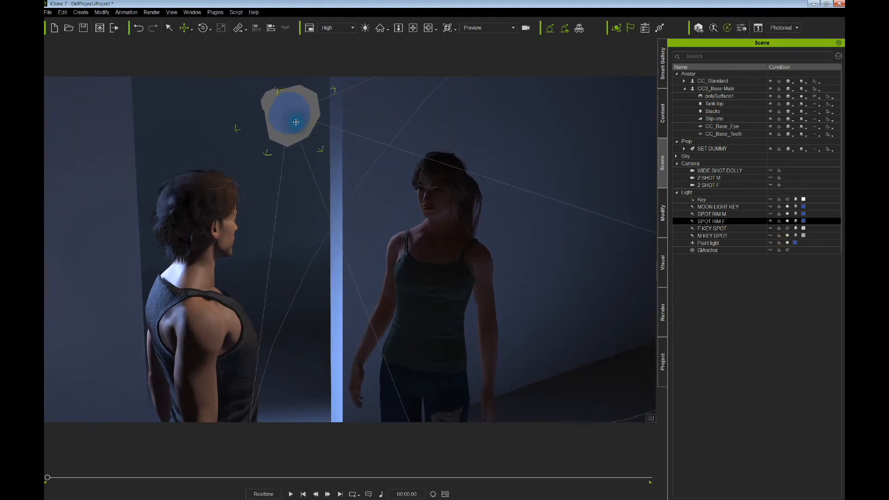
click(662, 260)
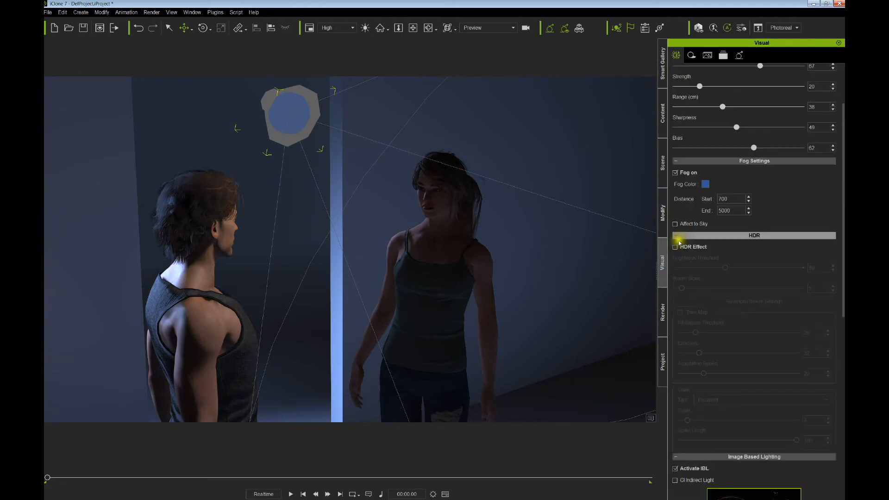
- Raise the multiplier of the woman's rim light SPOT RIM F
click(662, 214)
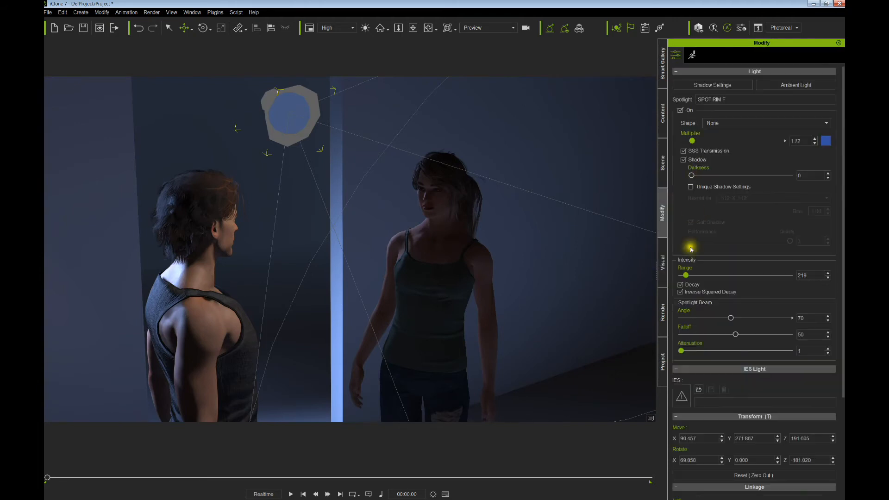
drag(699, 145, 734, 146)
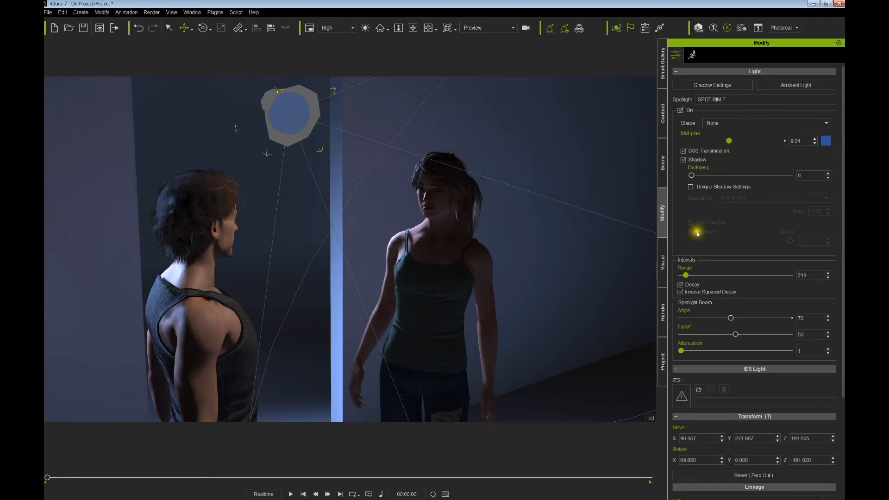
middle_drag(514, 218, 499, 209)
scroll(427, 203, up, 3)
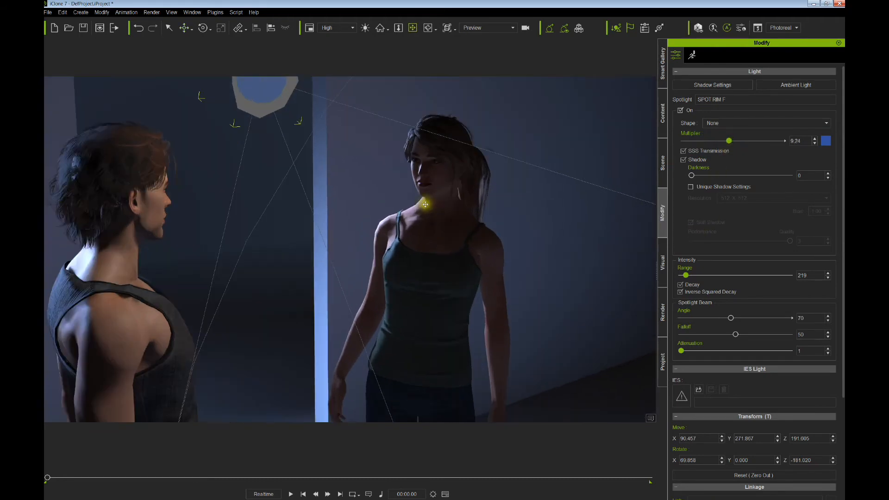
right_drag(425, 204, 440, 195)
scroll(429, 199, down, 3)
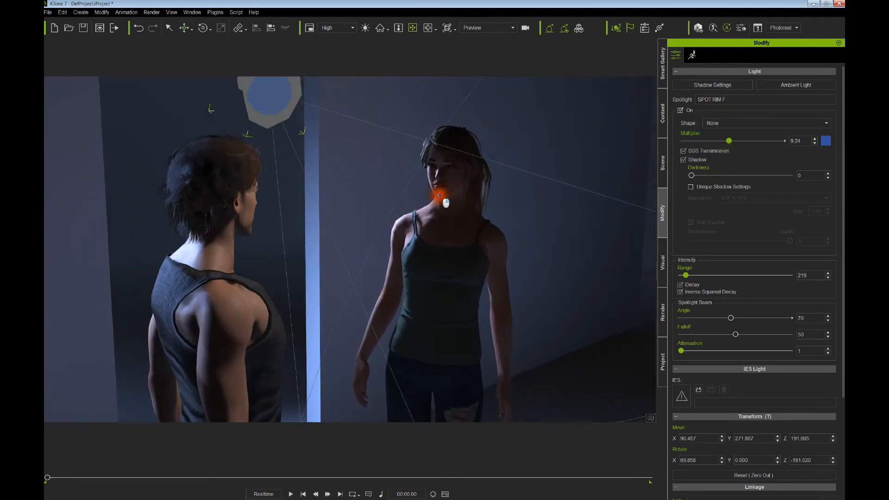
- Raise and re-angle SPOT RIM F to X 78.139, Y 293.623, Z 211.605, rotated -169 on Z
key(w)
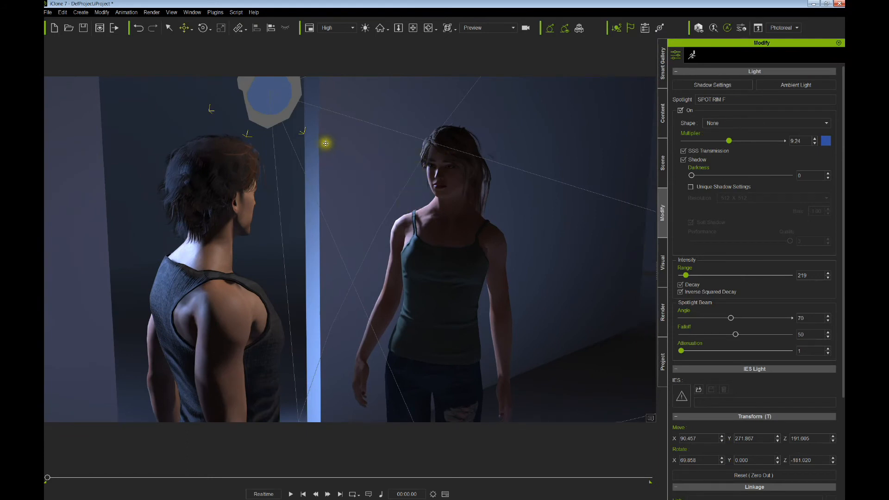
mouse_move(325, 143)
mouse_down()
mouse_move(331, 151)
mouse_move(323, 137)
mouse_up()
right_drag(322, 137, 314, 139)
mouse_move(314, 139)
mouse_down()
mouse_move(340, 145)
mouse_move(325, 138)
mouse_up()
right_drag(326, 139, 334, 139)
drag(341, 140, 332, 143)
right_drag(332, 144, 335, 141)
drag(335, 141, 330, 147)
right_drag(331, 147, 334, 146)
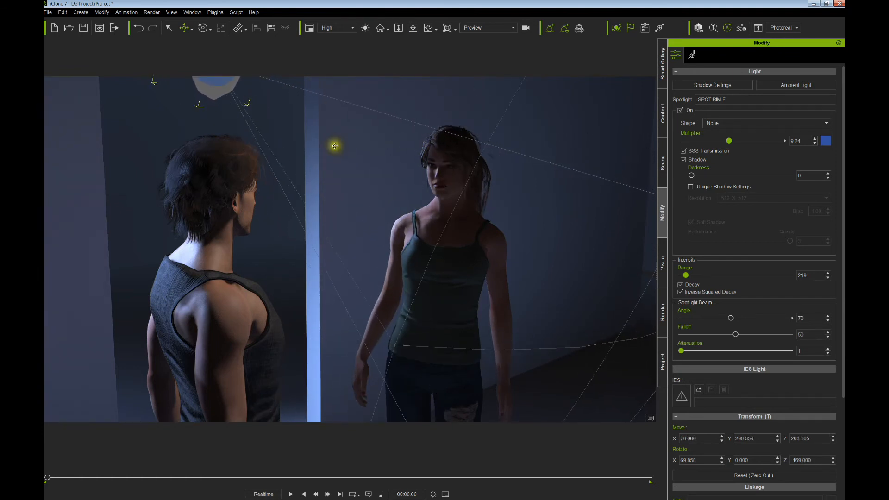
drag(335, 146, 336, 139)
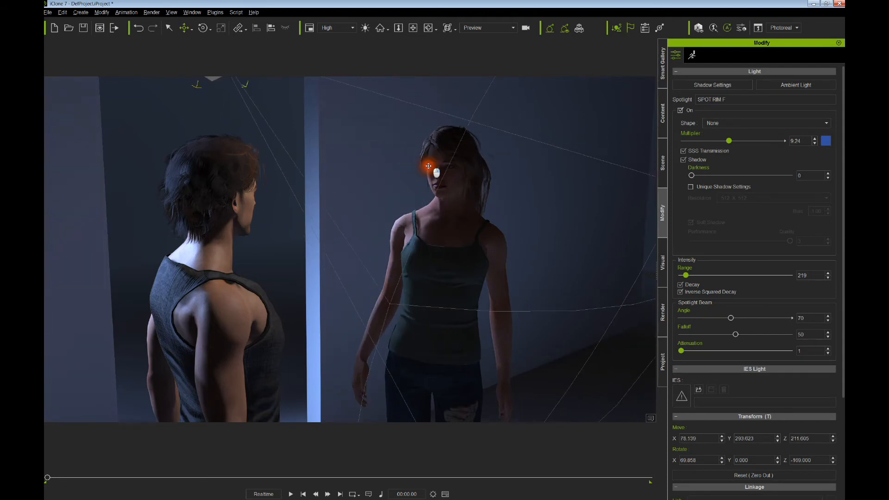
- Orbit around both characters to check the woman's rim light from behind the man
alt+drag(428, 166, 356, 167)
alt+right_drag(355, 167, 417, 167)
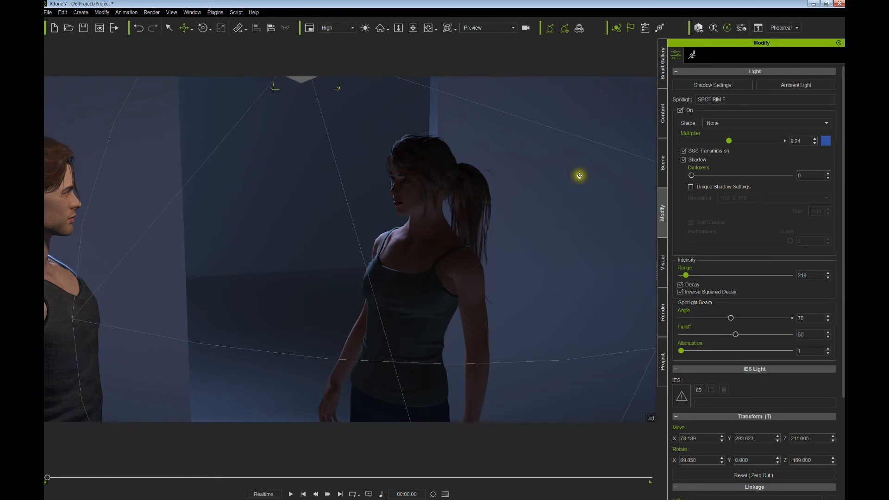
alt+drag(514, 183, 571, 186)
alt+right_drag(571, 189, 549, 185)
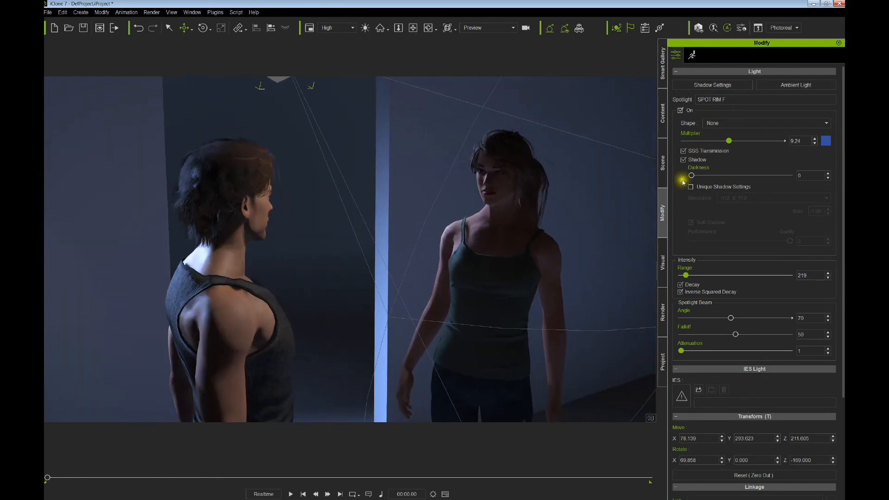
click(663, 163)
- Switch F KEY SPOT back on and orbit around the man to view the window
click(780, 231)
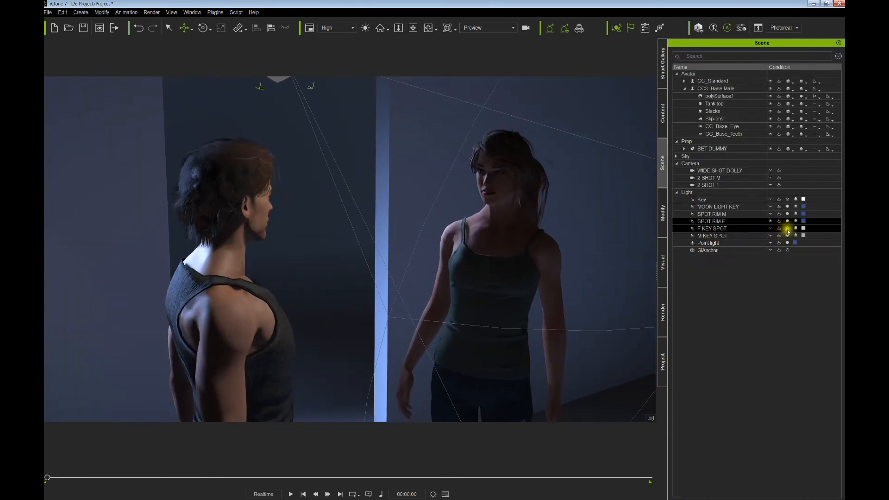
click(788, 231)
alt+drag(507, 230, 459, 232)
alt+right_drag(458, 232, 402, 228)
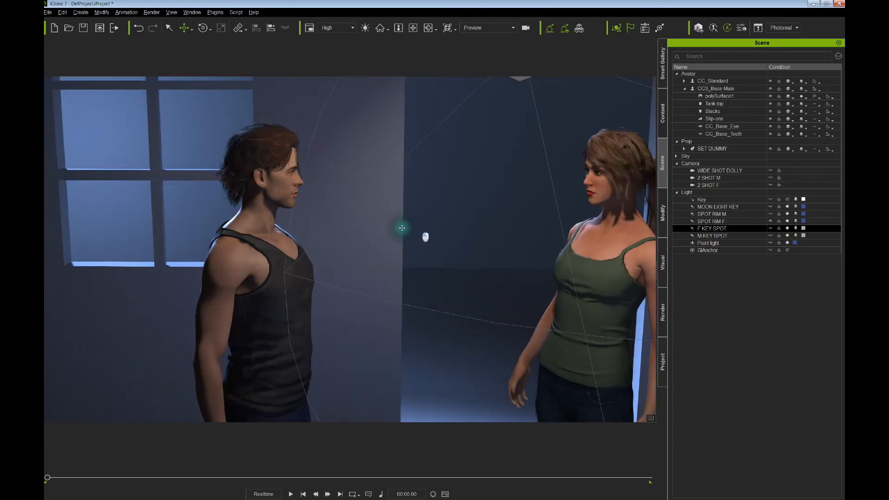
alt+drag(402, 227, 537, 264)
click(250, 290)
alt+drag(258, 278, 264, 218)
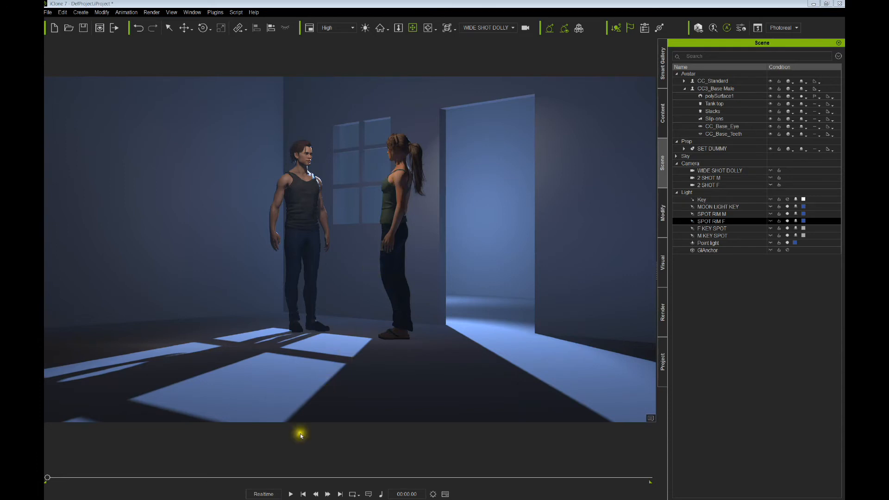
- Play the animation and preview it through the 2 SHOT M and 2 SHOT F cameras
click(289, 493)
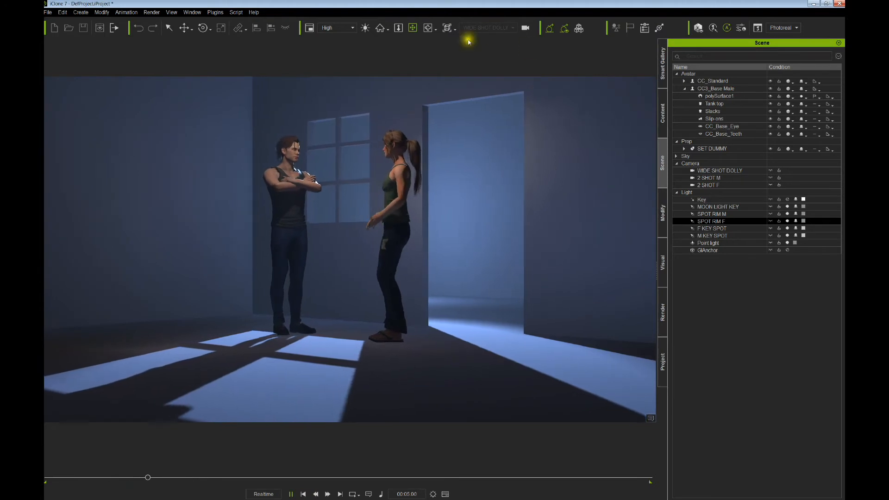
click(476, 28)
click(472, 46)
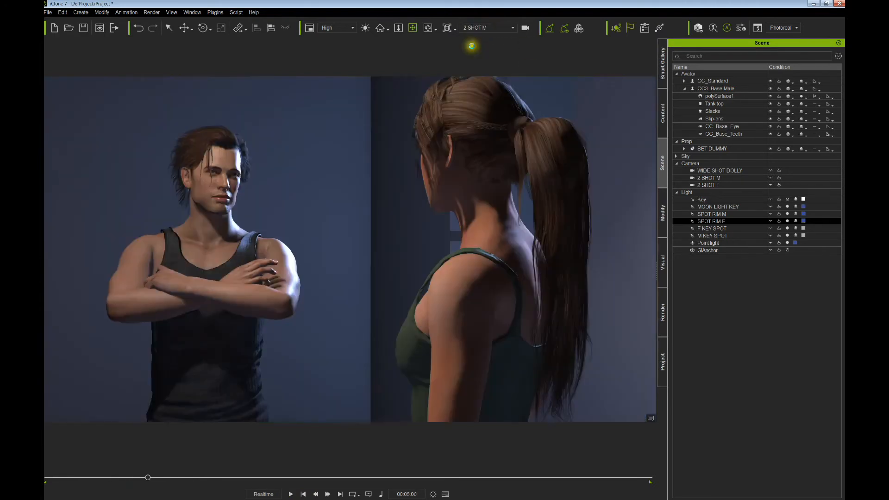
click(490, 27)
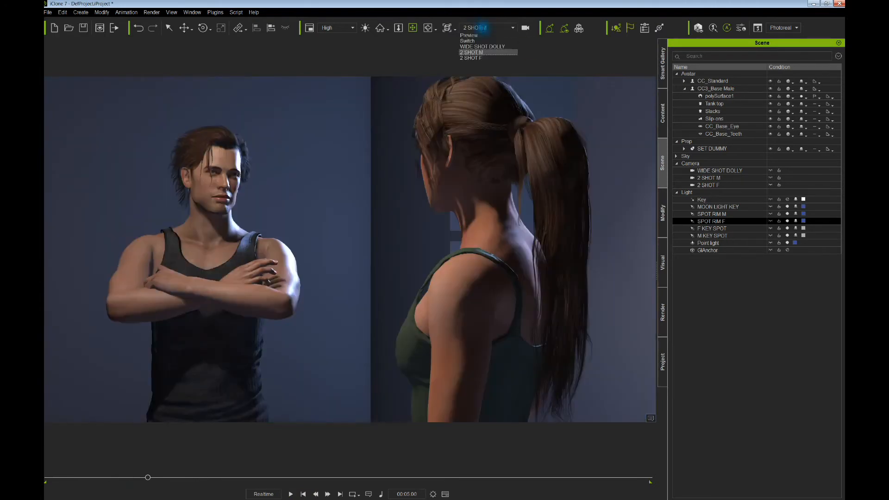
click(481, 60)
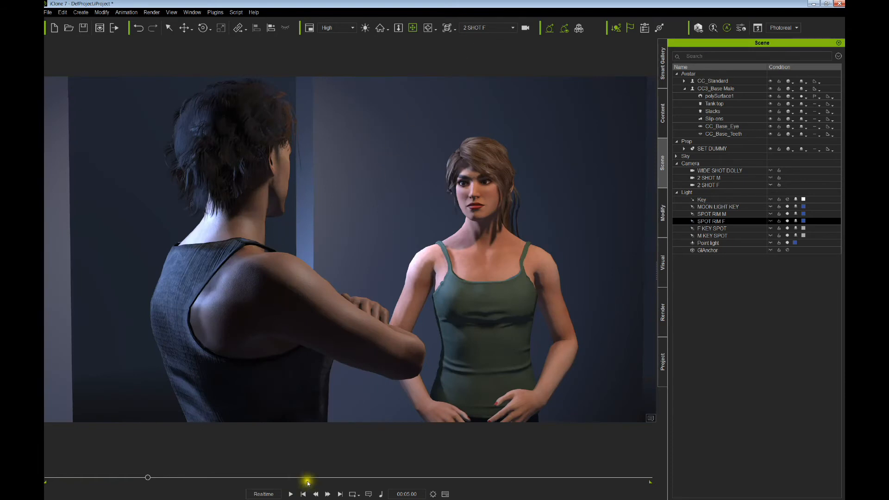
- Rewind and replay the animation through the WIDE SHOT DOLLY camera
click(303, 495)
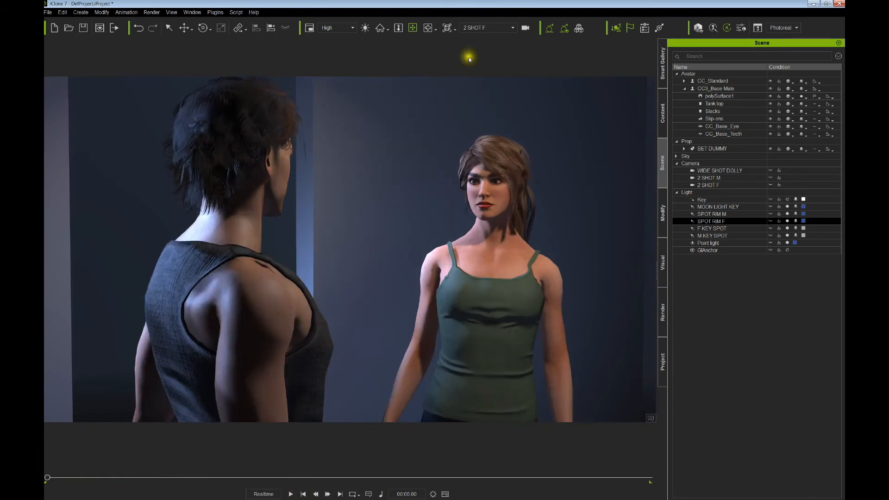
click(484, 28)
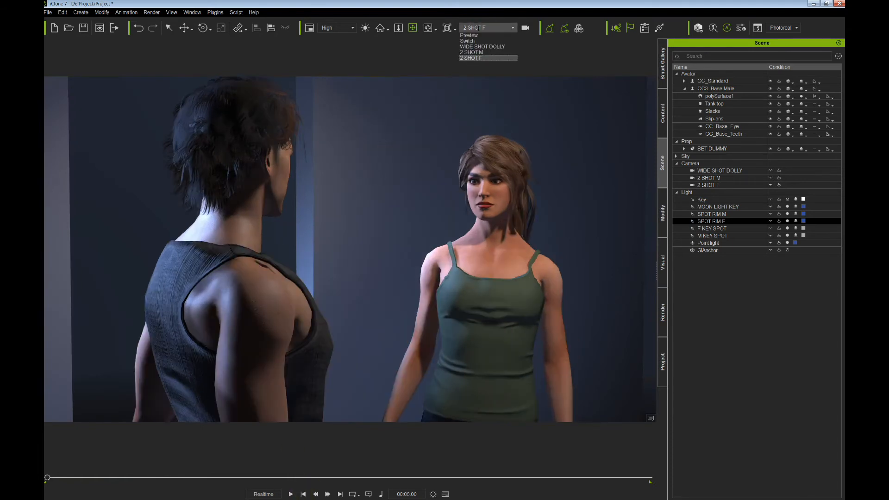
click(473, 47)
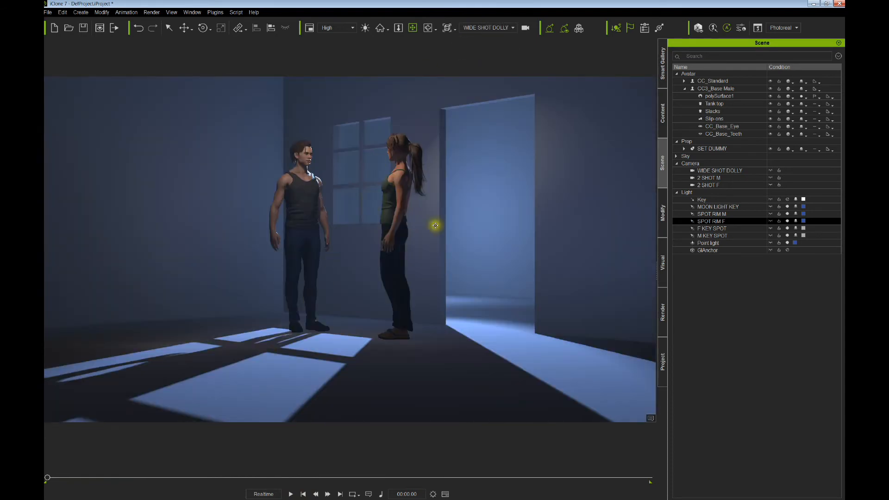
click(292, 494)
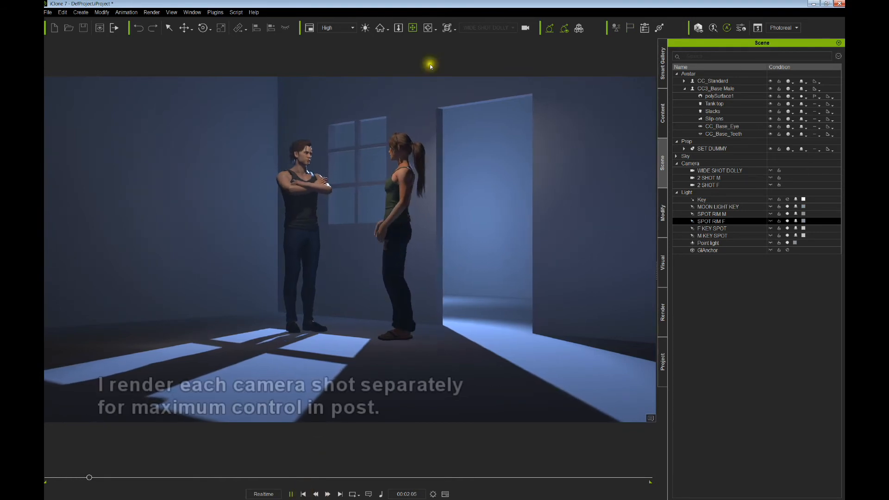
click(303, 495)
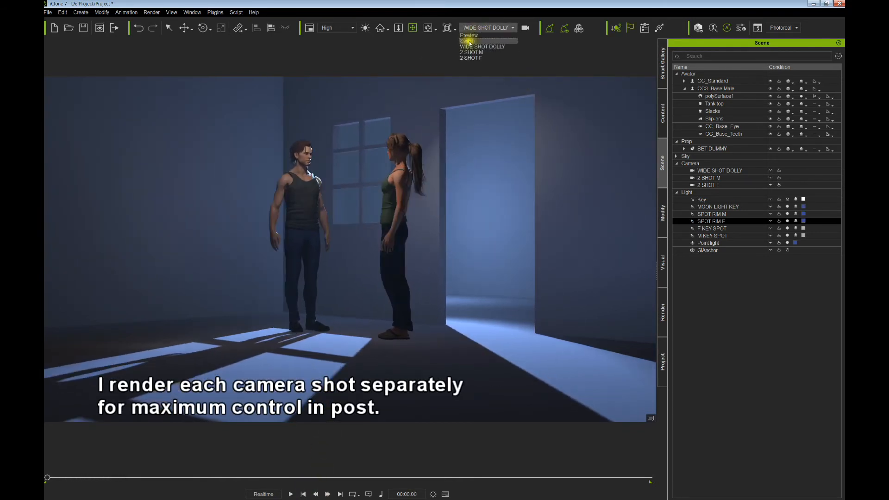
click(466, 41)
click(472, 28)
click(477, 50)
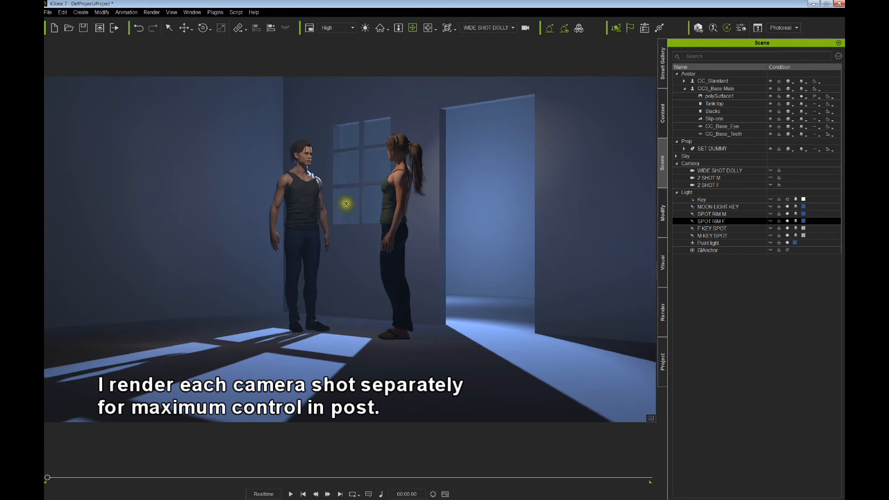
click(475, 29)
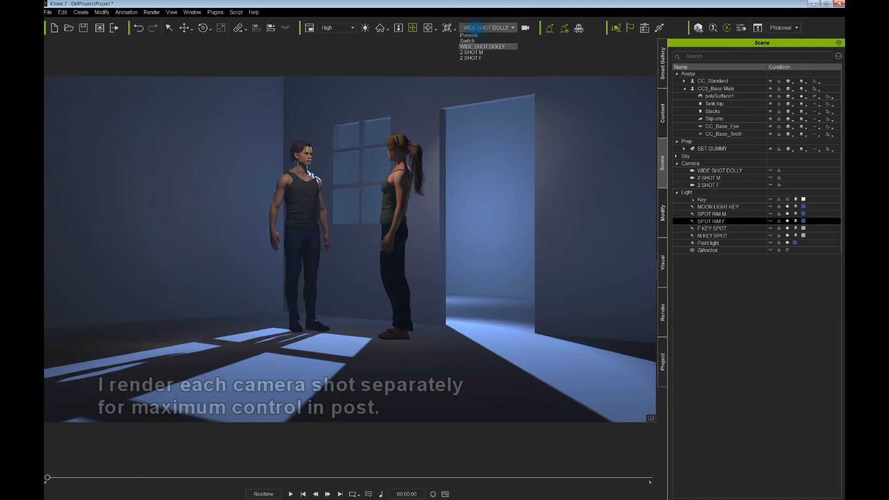
click(470, 56)
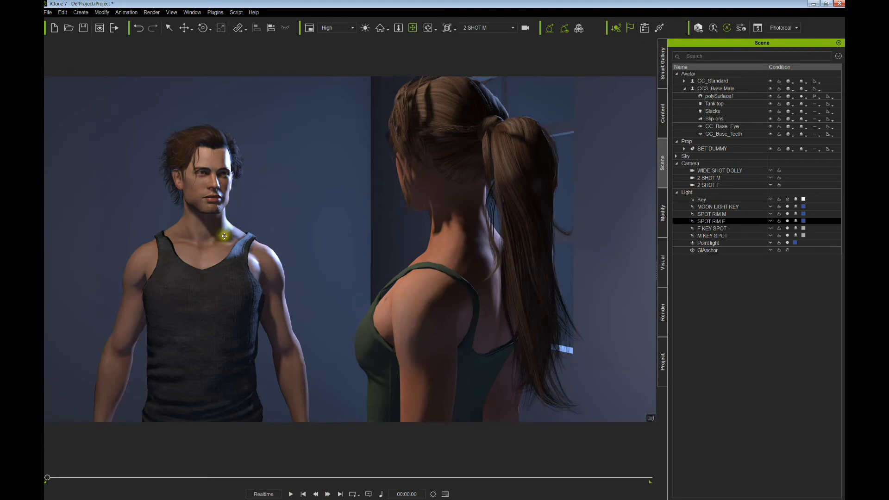
click(475, 29)
click(472, 60)
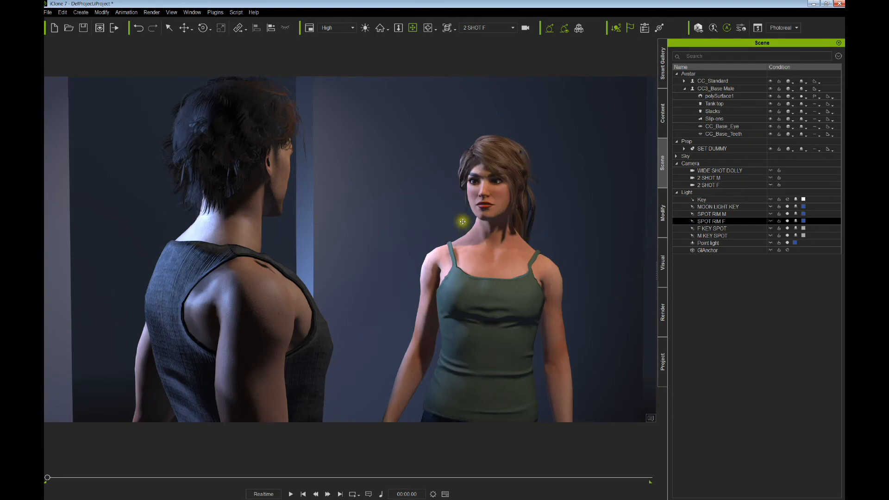
click(473, 29)
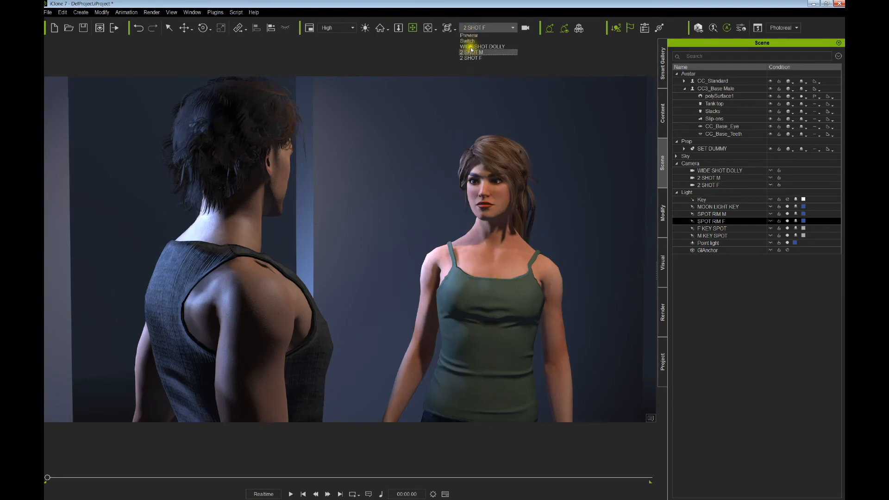
click(477, 45)
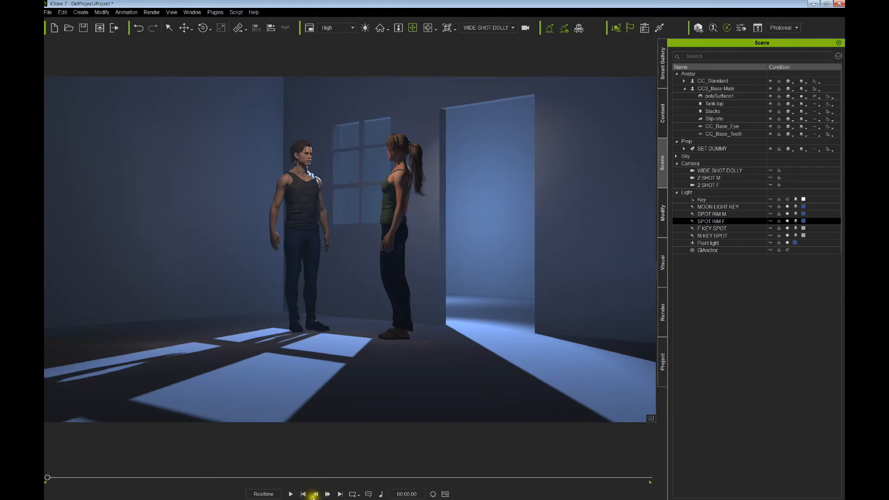
click(291, 494)
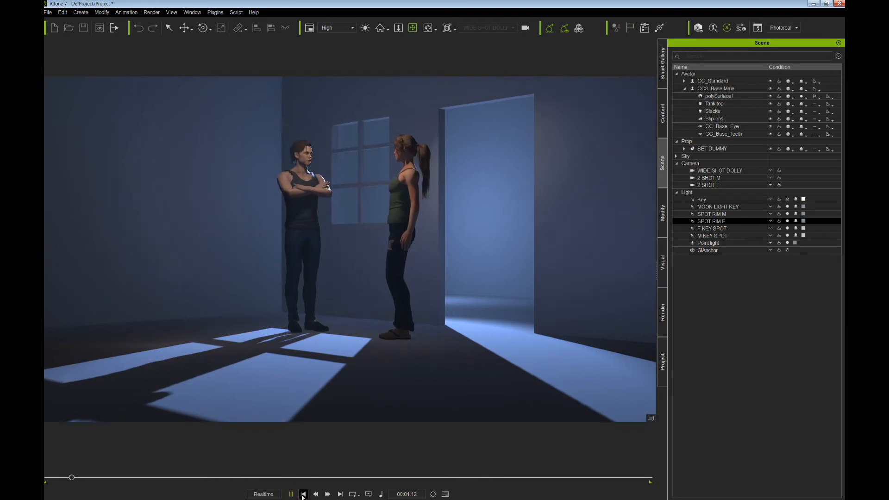
click(303, 495)
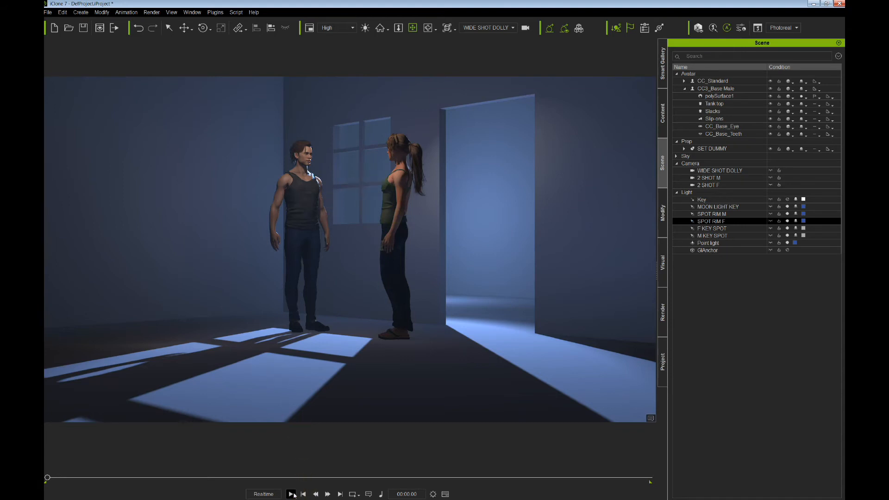
click(291, 494)
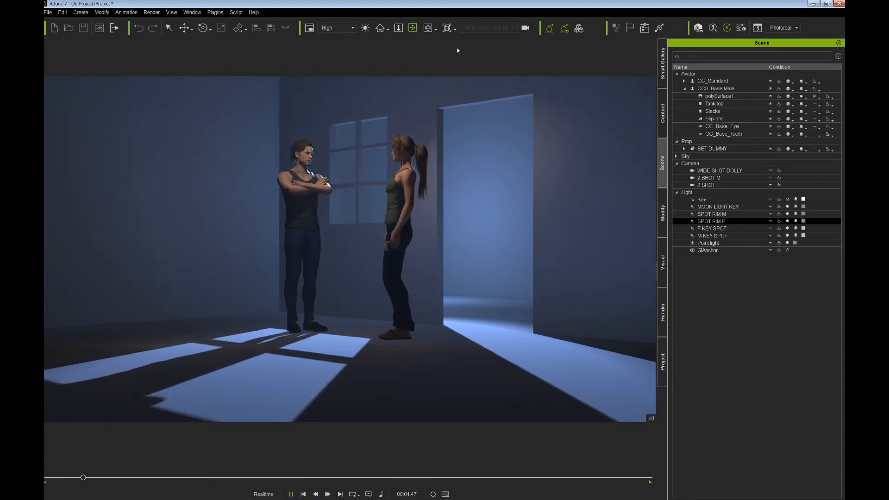
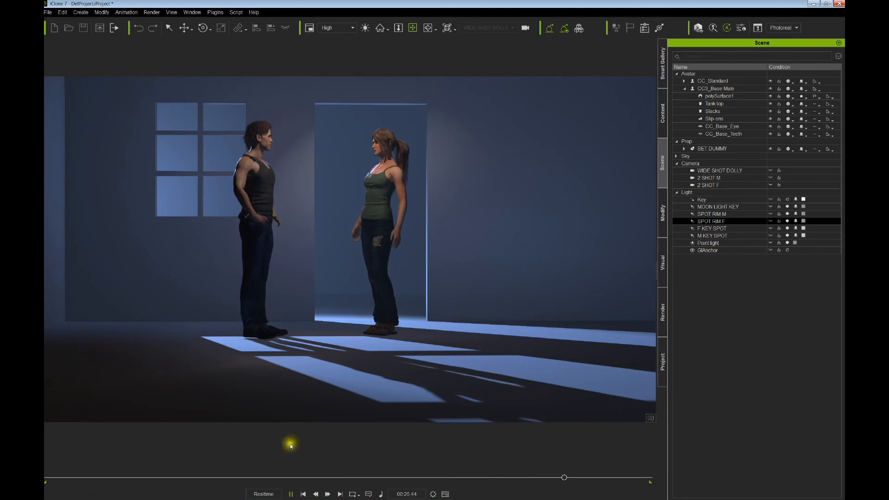
- Stop the WIDE SHOT DOLLY playback so the timecode resets to 00:00:00
click(303, 494)
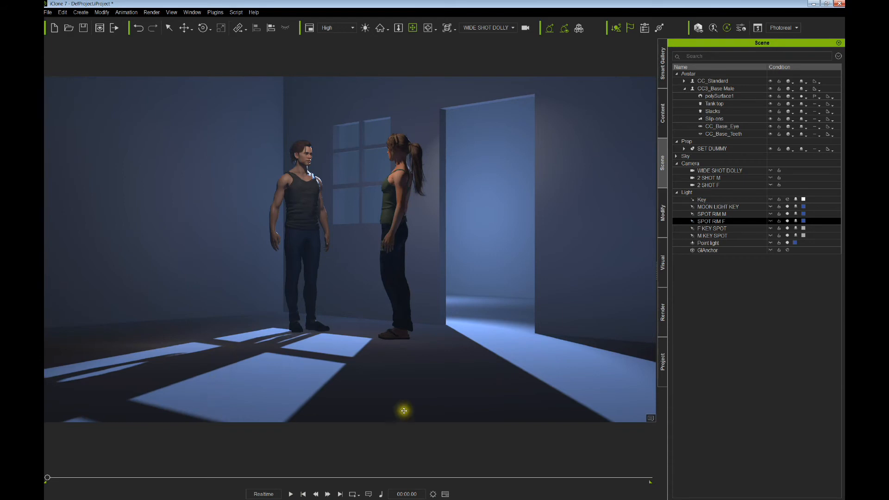
- Switch the viewport to the Preview camera and toggle BACKGROUND LIGHT off and on to compare
click(483, 28)
click(473, 53)
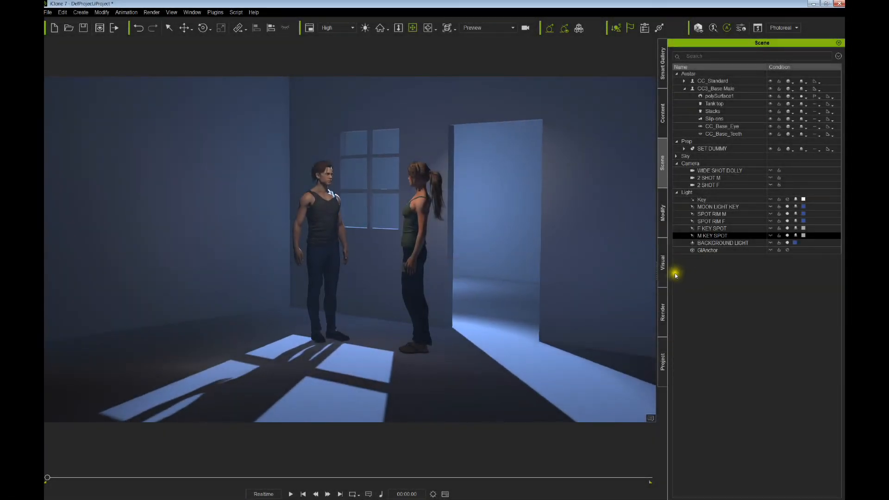
click(788, 243)
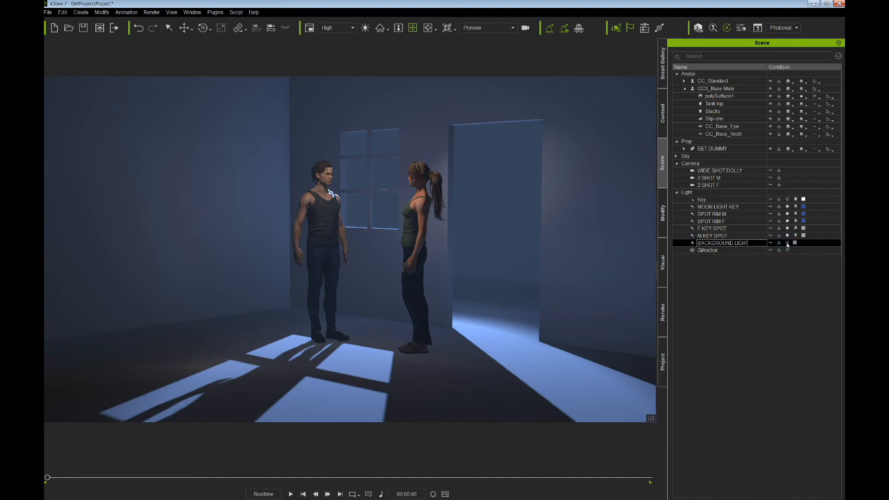
click(788, 243)
click(721, 242)
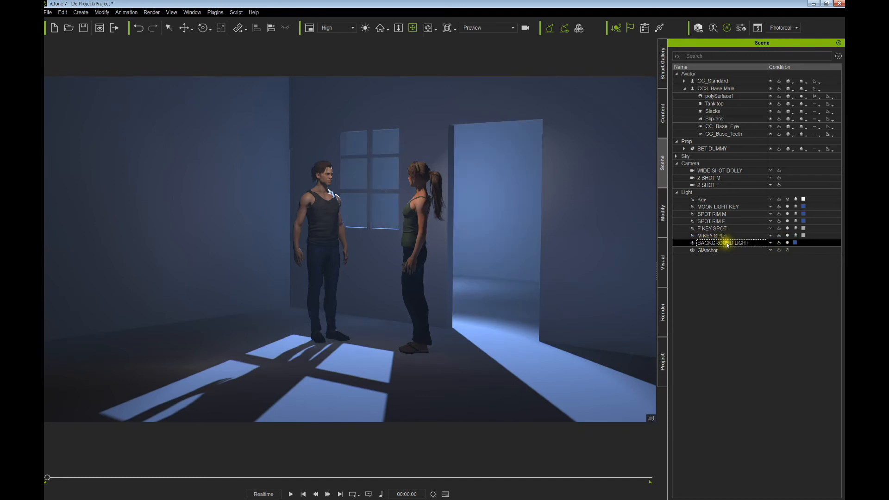
click(788, 244)
click(788, 244)
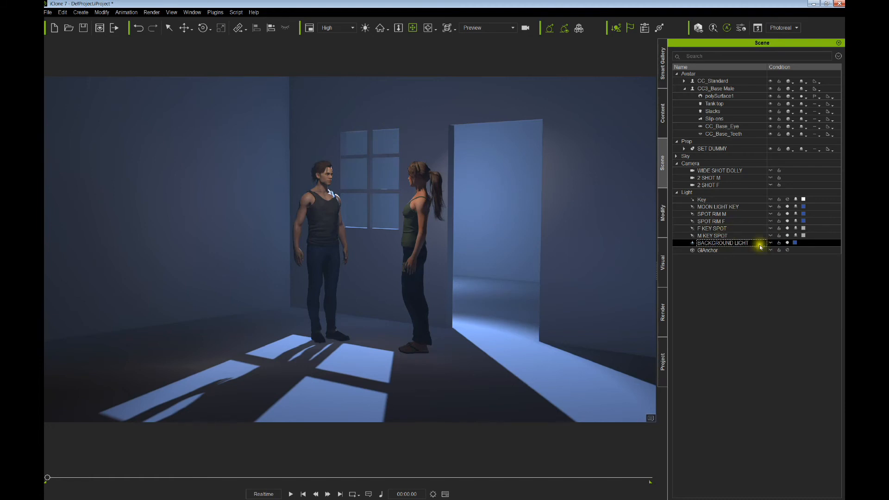
- Change the BACKGROUND LIGHT colour from blue to warm orange #a35d34
click(795, 243)
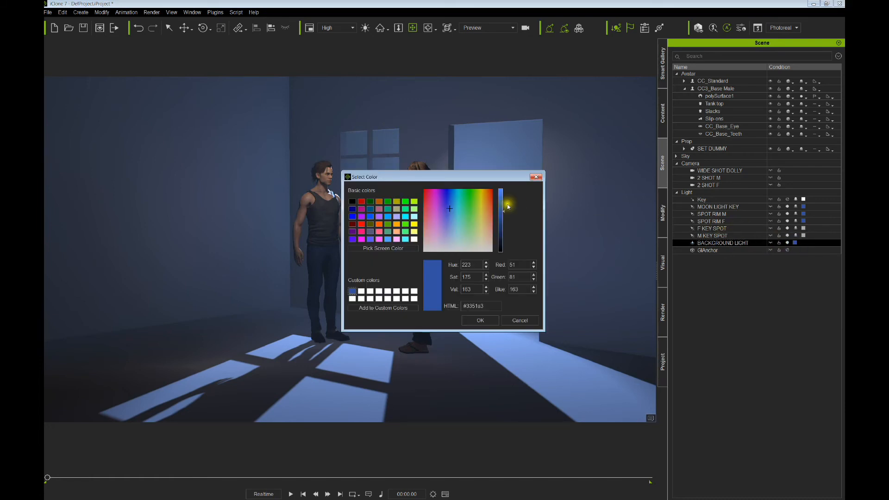
click(488, 209)
click(479, 321)
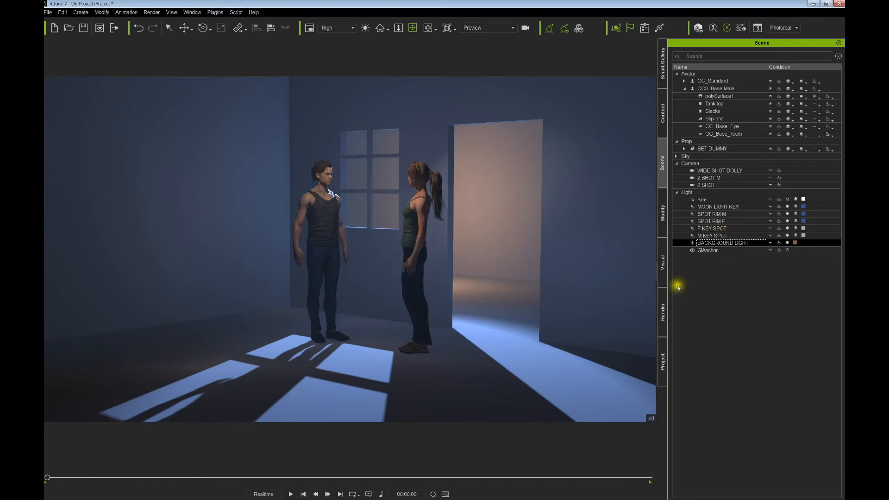
click(772, 237)
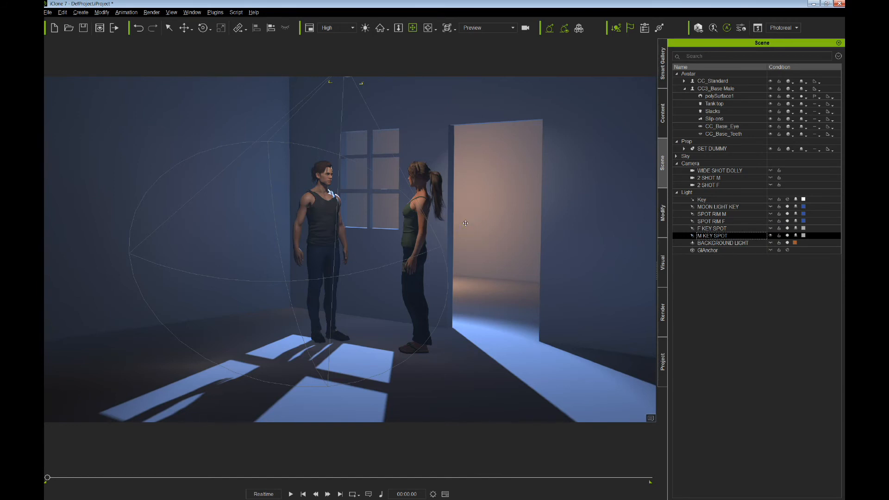
- Inspect the F KEY SPOT and SPOT RIM F lights on the woman from several angles
drag(466, 223, 467, 254)
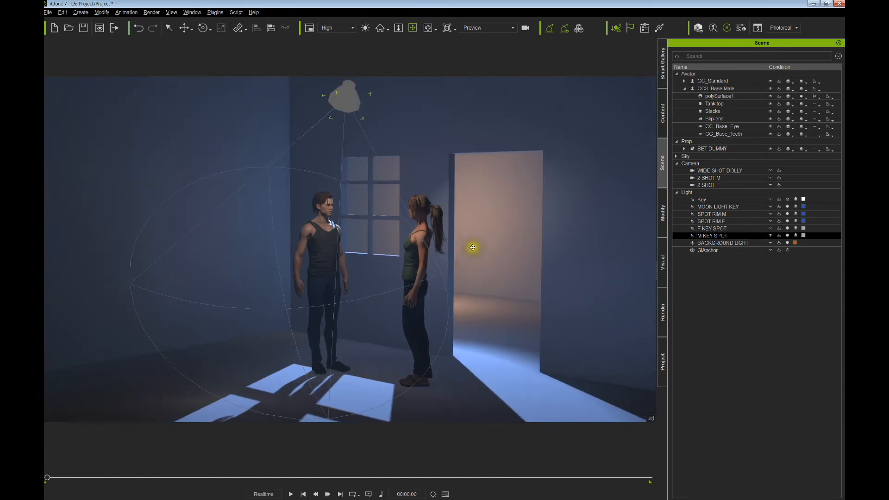
click(769, 229)
drag(434, 225, 427, 246)
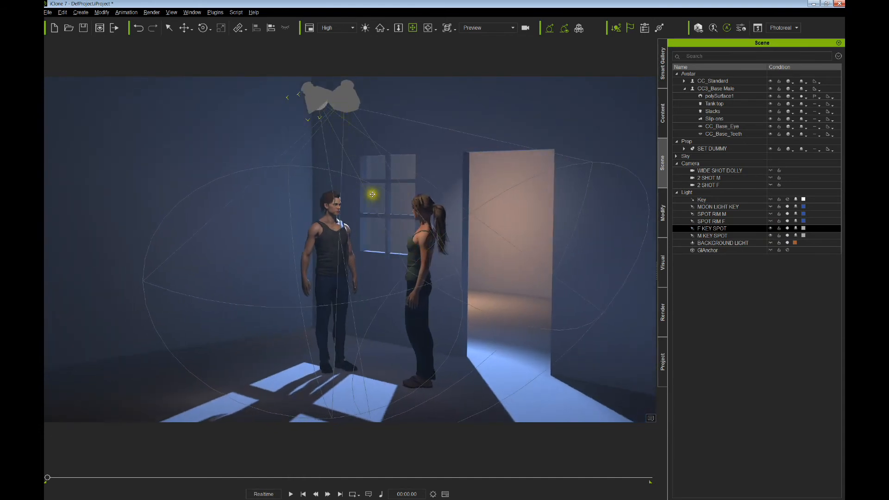
drag(386, 215, 460, 228)
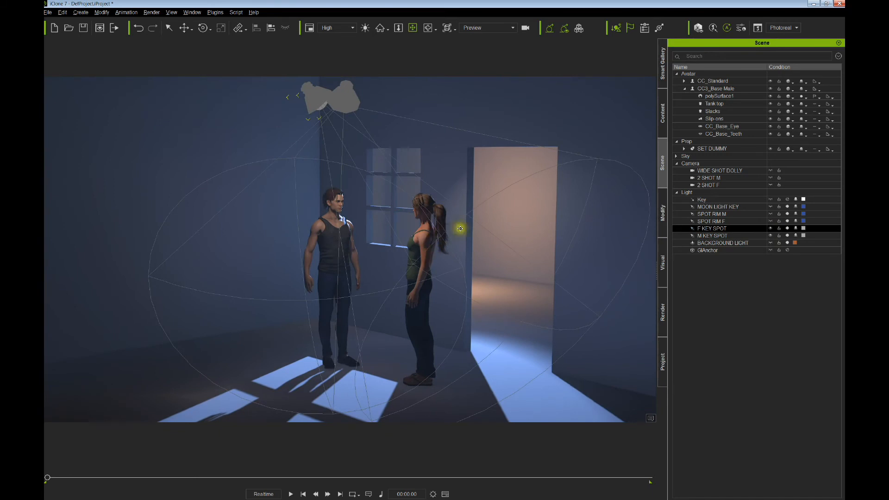
click(772, 222)
right_drag(482, 221, 557, 227)
right_drag(476, 209, 447, 241)
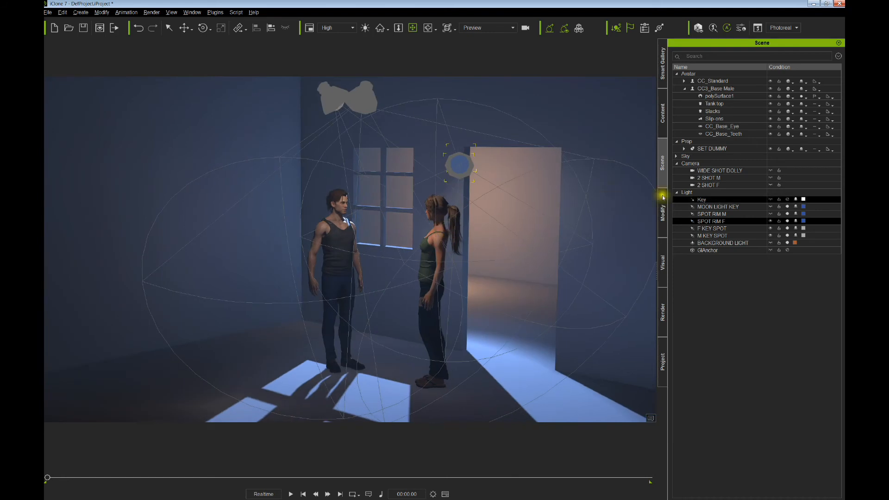
click(772, 216)
right_drag(496, 212, 445, 243)
- Inspect the SPOT RIM M and MOON LIGHT KEY lights from above
click(691, 214)
click(746, 207)
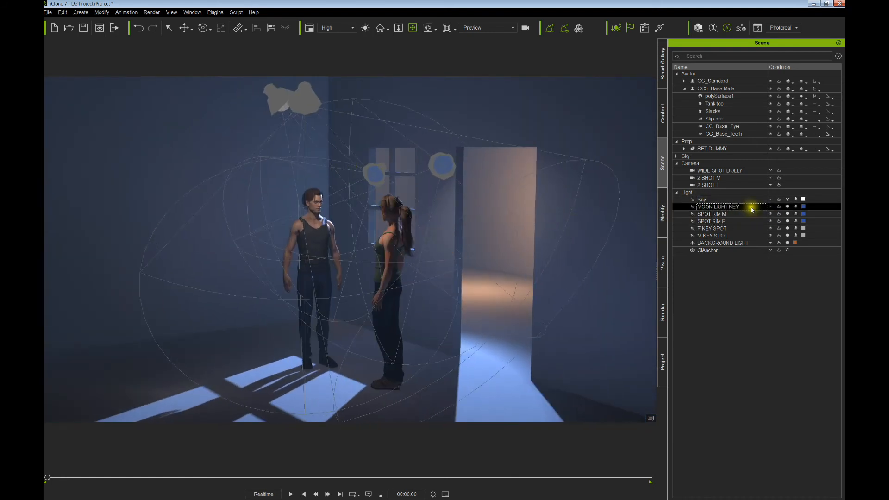
drag(406, 251, 415, 202)
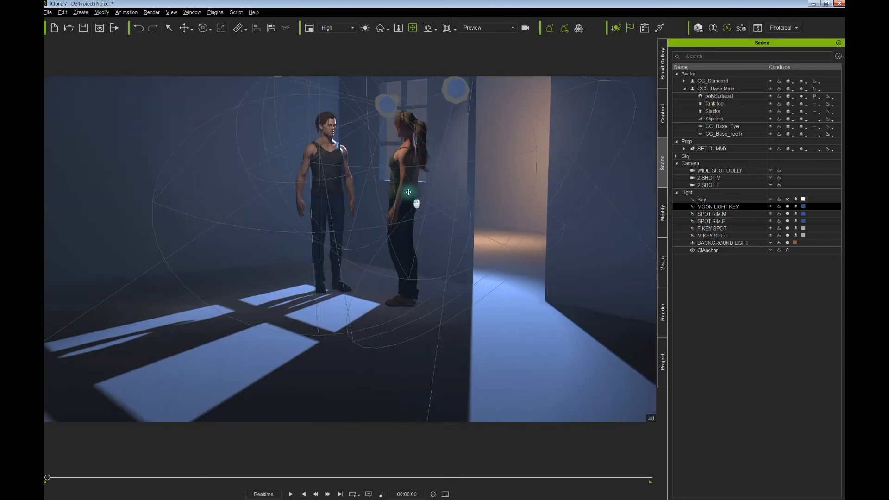
mouse_move(415, 203)
right_down()
mouse_move(471, 218)
mouse_move(400, 206)
mouse_move(431, 214)
mouse_move(409, 215)
right_up()
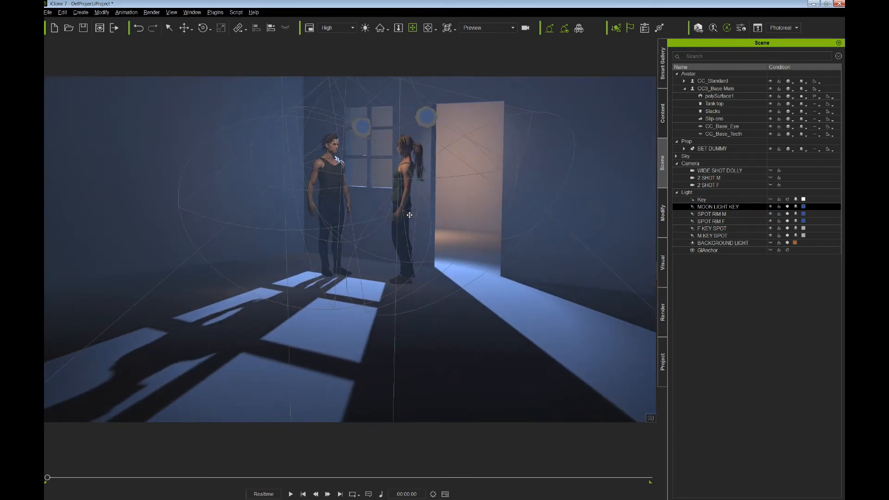
click(424, 182)
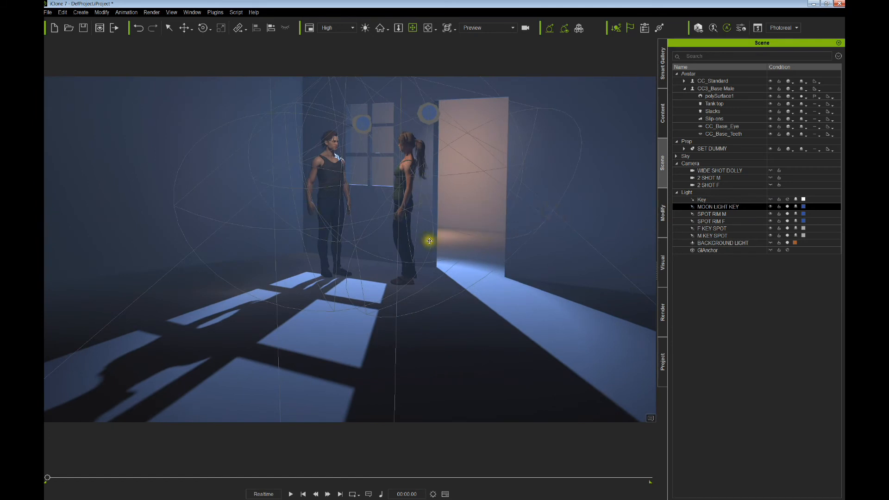
mouse_move(425, 240)
mouse_down()
mouse_move(421, 255)
mouse_move(423, 248)
mouse_up()
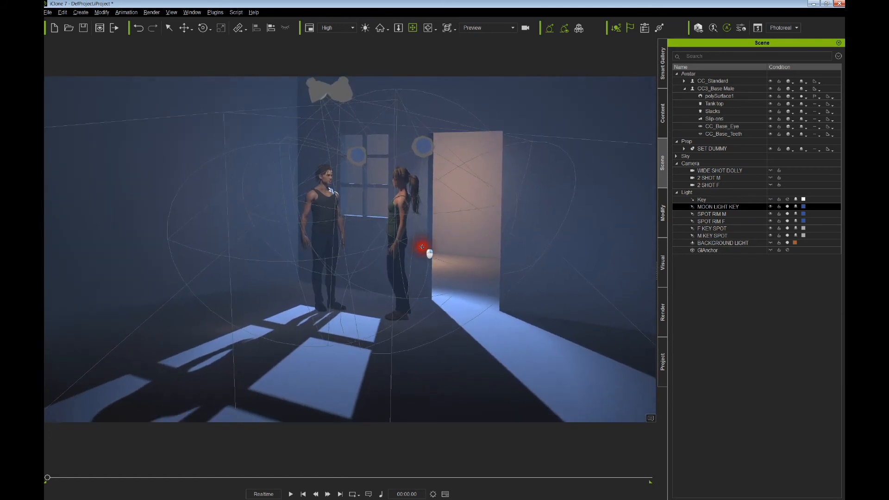
- Hide the light cones of SPOT RIM M, SPOT RIM F, F KEY SPOT and M KEY SPOT
click(771, 214)
click(770, 221)
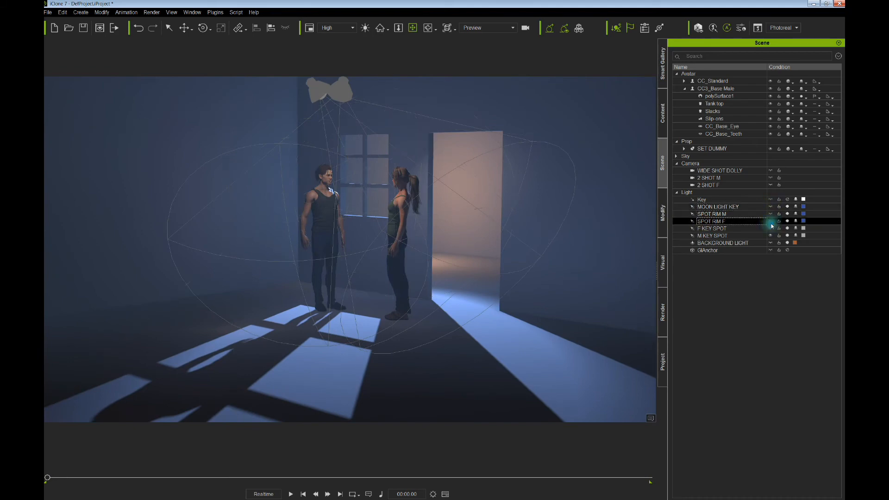
click(771, 229)
click(770, 236)
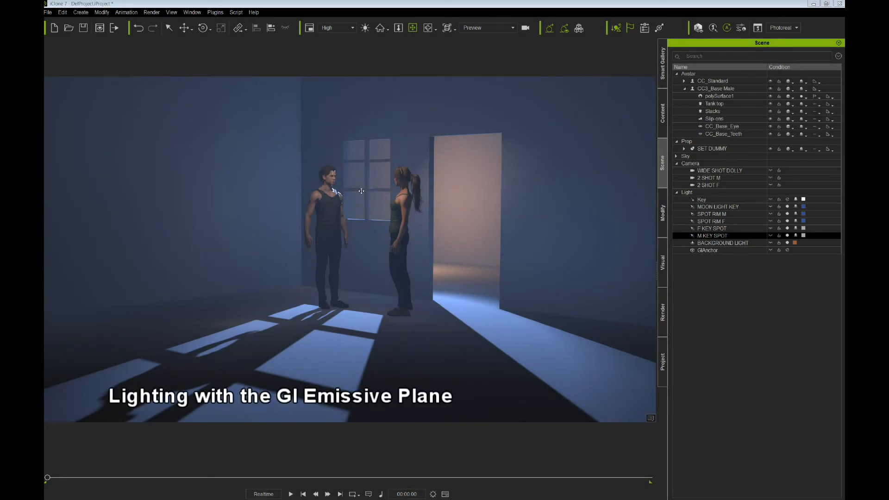
- Add a GI Emissive Plane_Round light and move and rotate it high onto the left wall
click(81, 13)
mouse_move(102, 77)
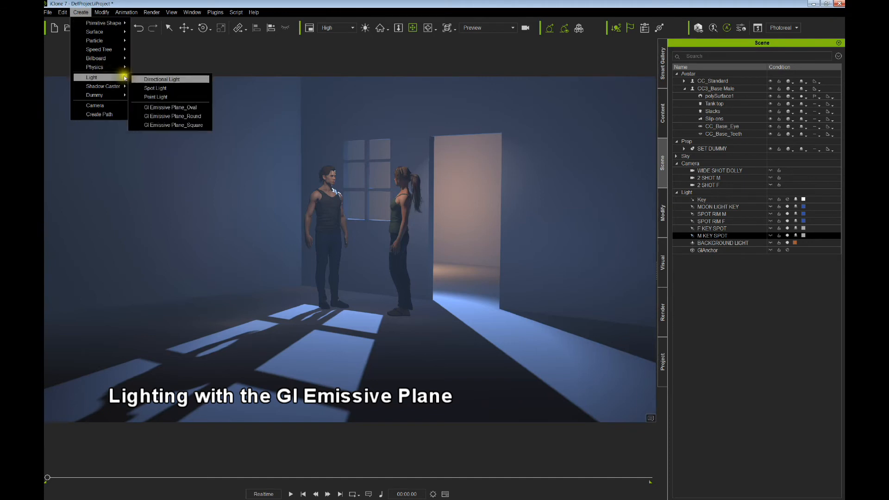
click(170, 116)
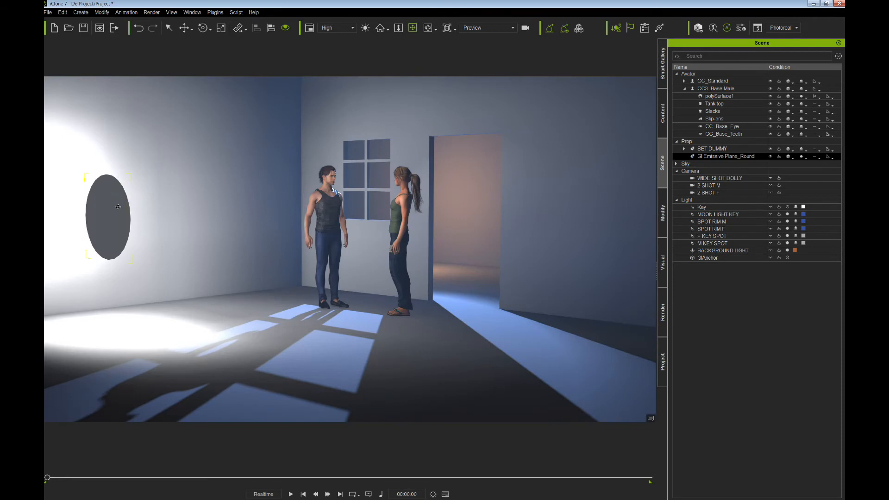
drag(119, 214, 157, 215)
mouse_move(171, 215)
right_down()
mouse_move(143, 218)
mouse_move(178, 221)
right_up()
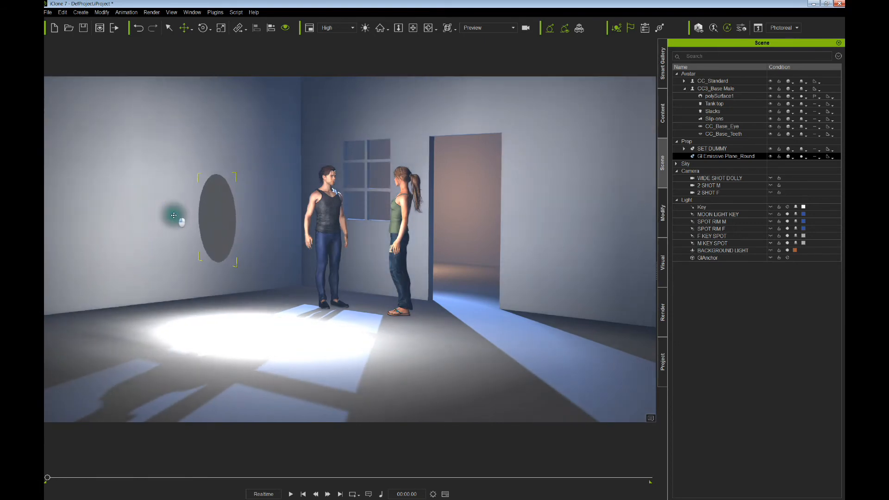
drag(179, 221, 179, 197)
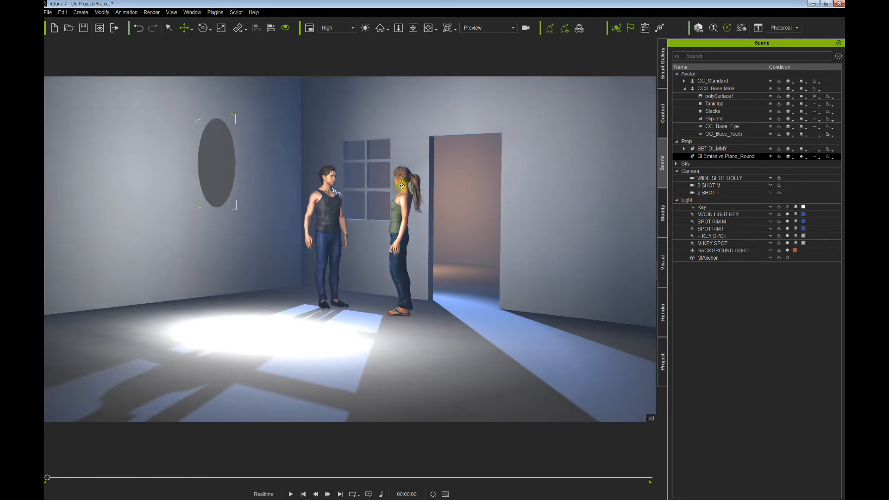
- Switch off the background, M KEY SPOT, F KEY SPOT, both rim and MOON LIGHT KEY lights
click(784, 251)
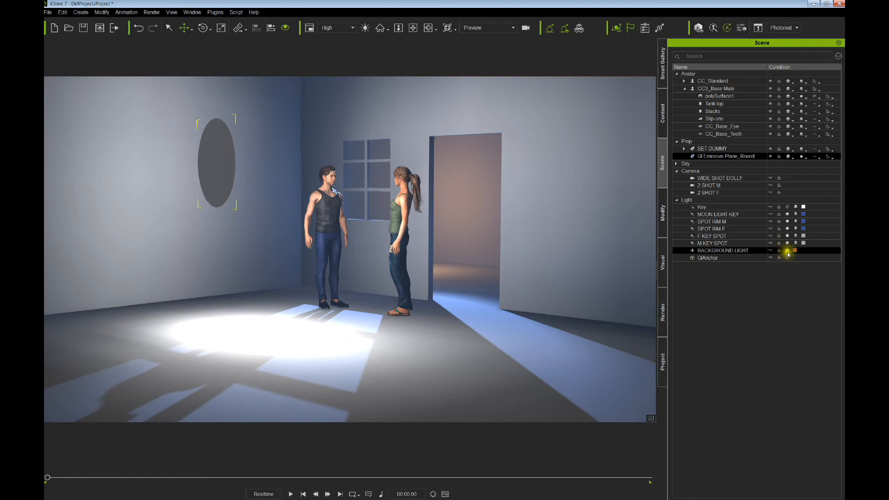
click(787, 251)
click(787, 243)
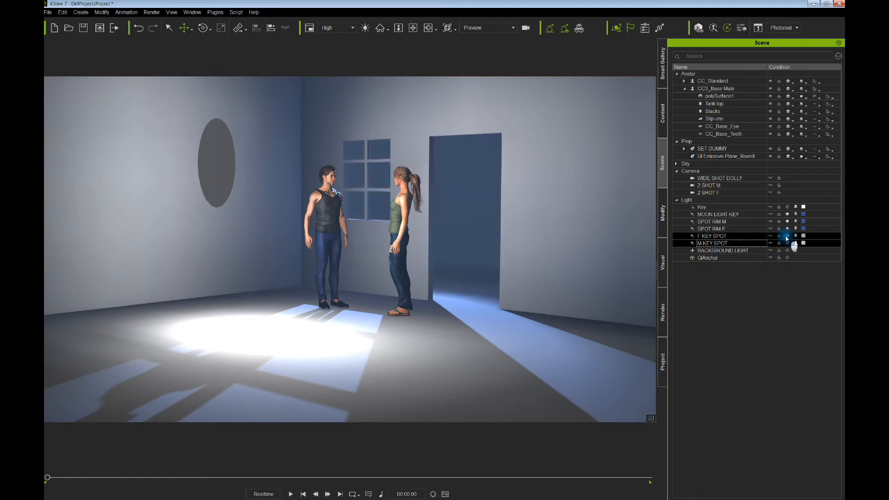
click(787, 236)
click(787, 228)
click(787, 221)
click(787, 214)
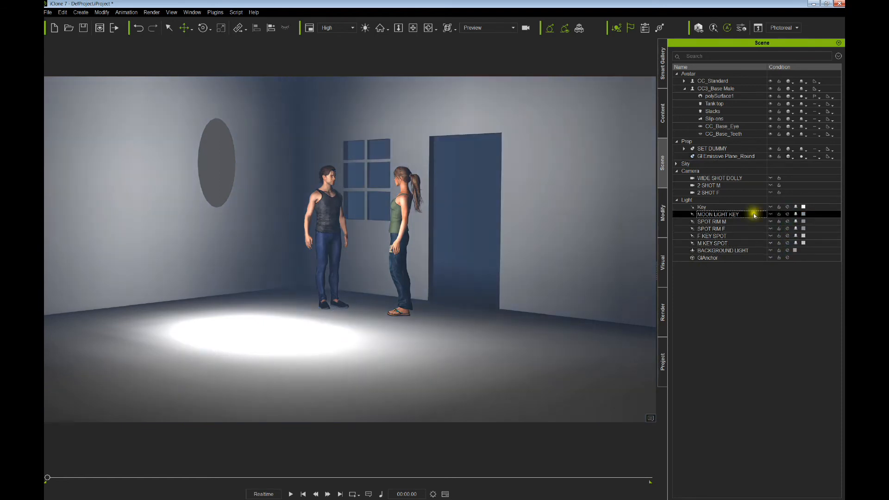
- Tilt the emissive plane and move it out across the room
middle_drag(289, 247, 319, 292)
click(264, 248)
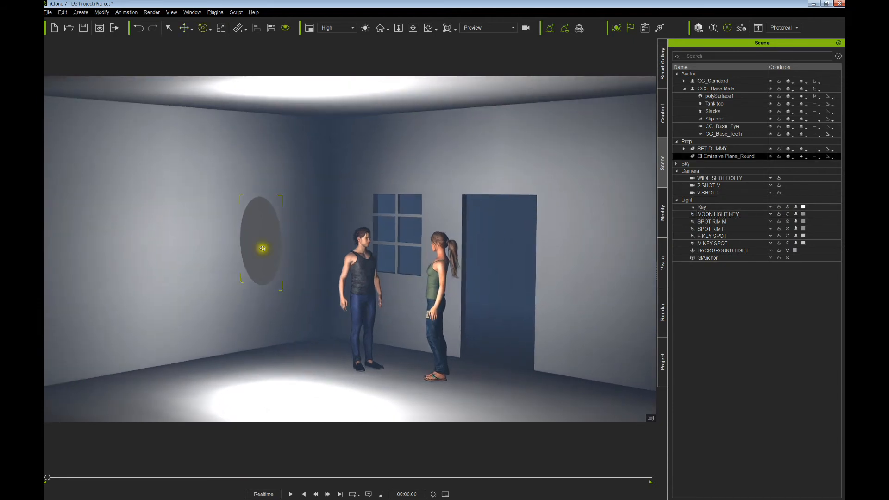
key(e)
drag(204, 264, 284, 235)
key(w)
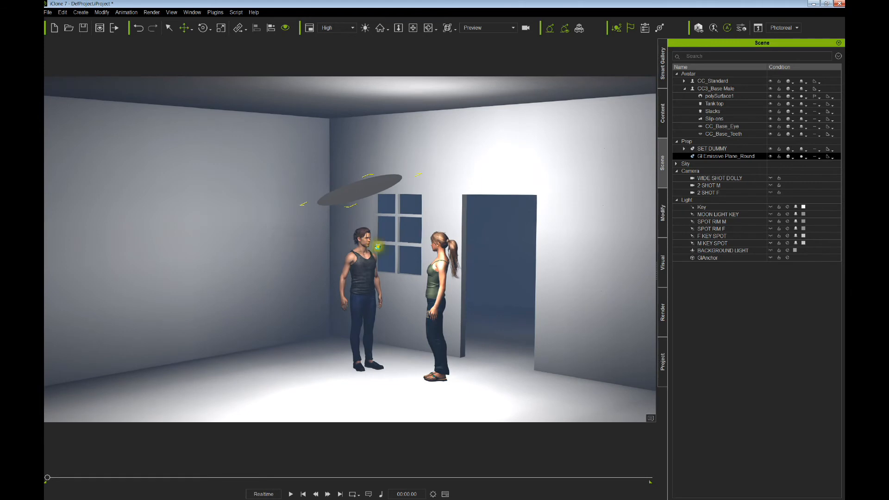
mouse_move(362, 249)
right_down()
mouse_move(312, 246)
mouse_move(273, 195)
right_up()
- Position the emissive plane near the ceiling above the characters
click(346, 198)
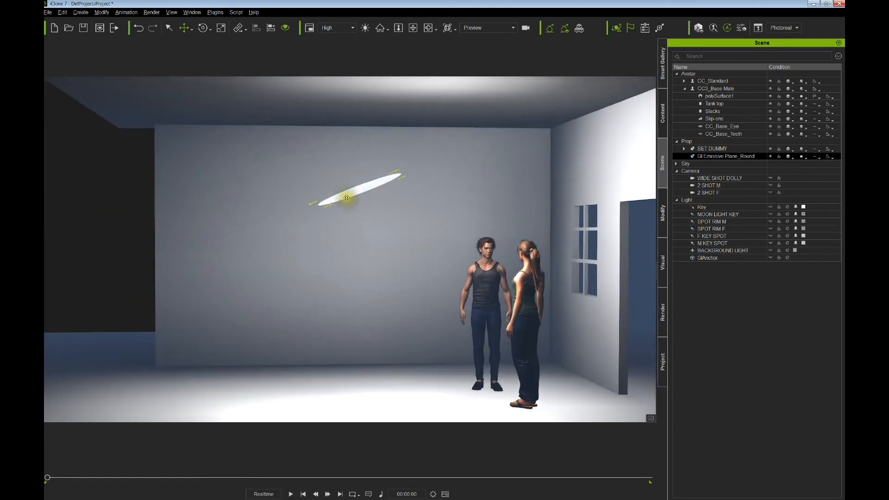
right_drag(347, 203, 456, 272)
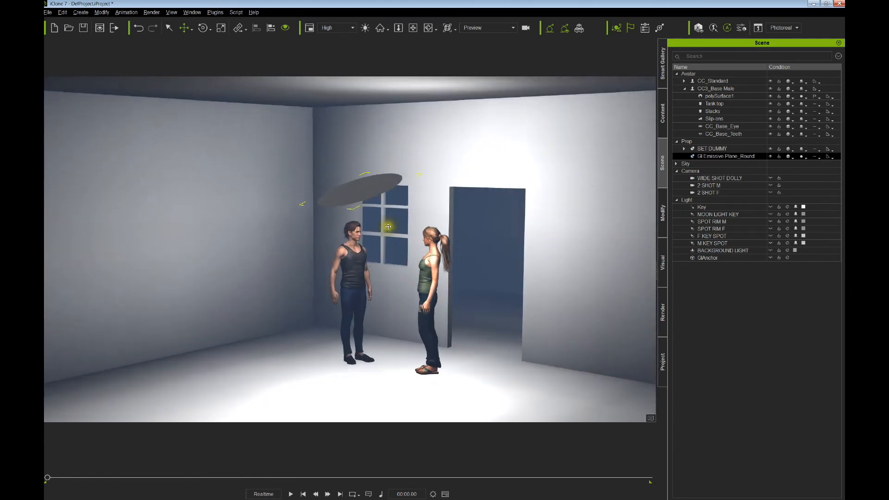
right_drag(363, 197, 388, 221)
middle_drag(372, 238, 364, 231)
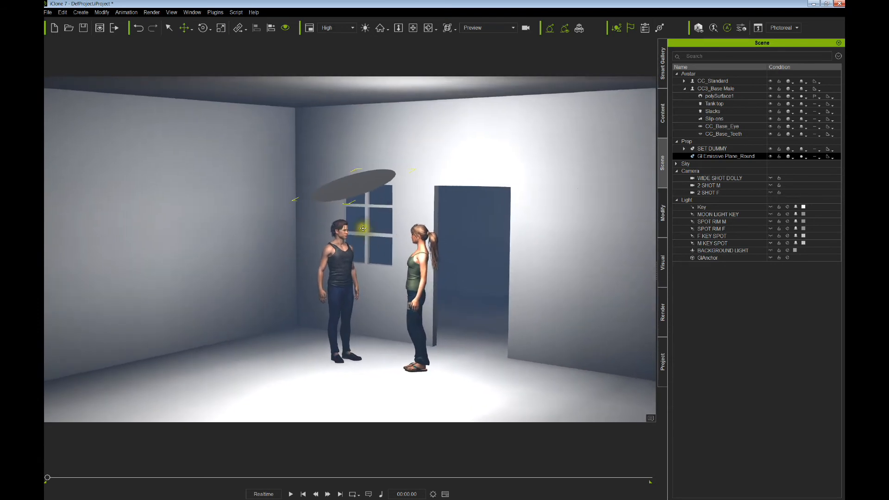
mouse_move(359, 195)
mouse_down()
mouse_move(332, 199)
mouse_move(366, 199)
mouse_move(360, 211)
mouse_up()
right_drag(359, 211, 366, 209)
middle_drag(368, 211, 376, 240)
right_drag(377, 240, 357, 227)
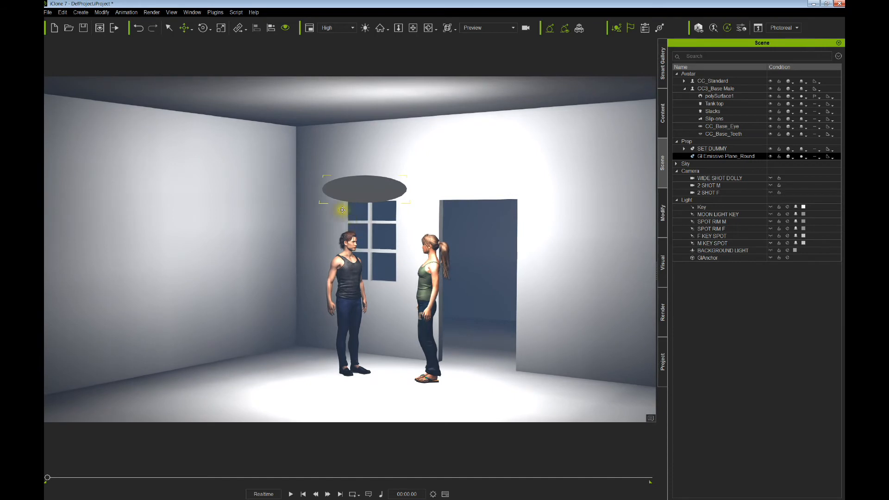
- Scale the emissive light plane down to dim the room's lighting
key(r)
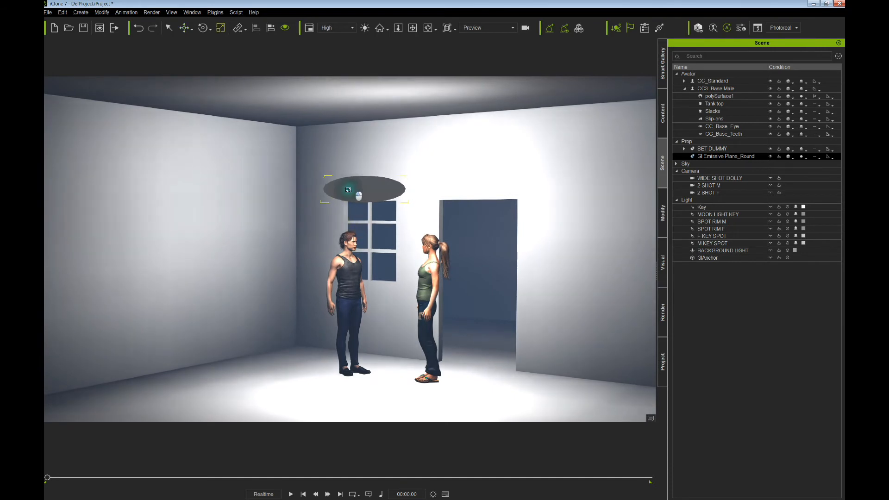
drag(348, 190, 274, 192)
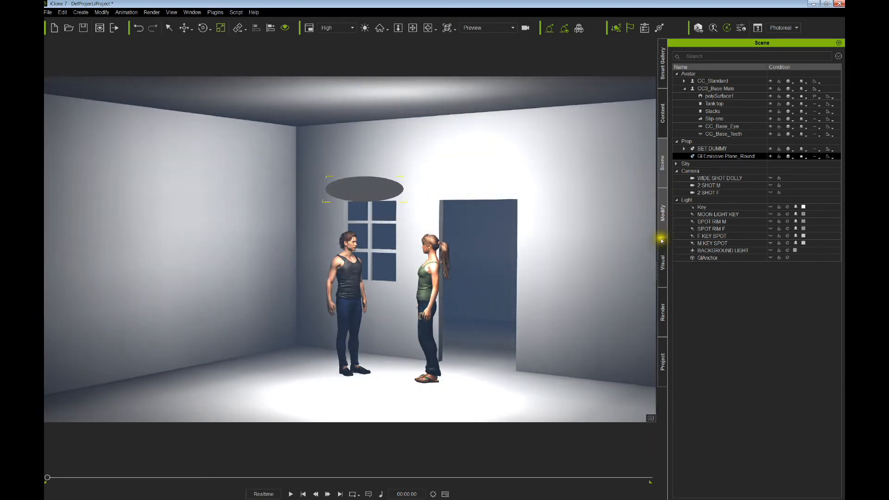
click(662, 217)
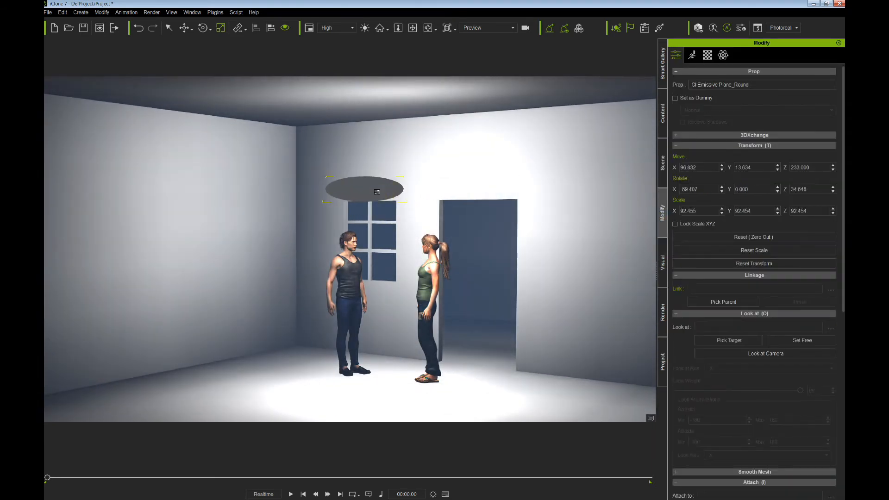
- Nudge the plane toward the wall and set its Diffuse Color to warm tan (176, 142, 121)
drag(377, 192, 359, 178)
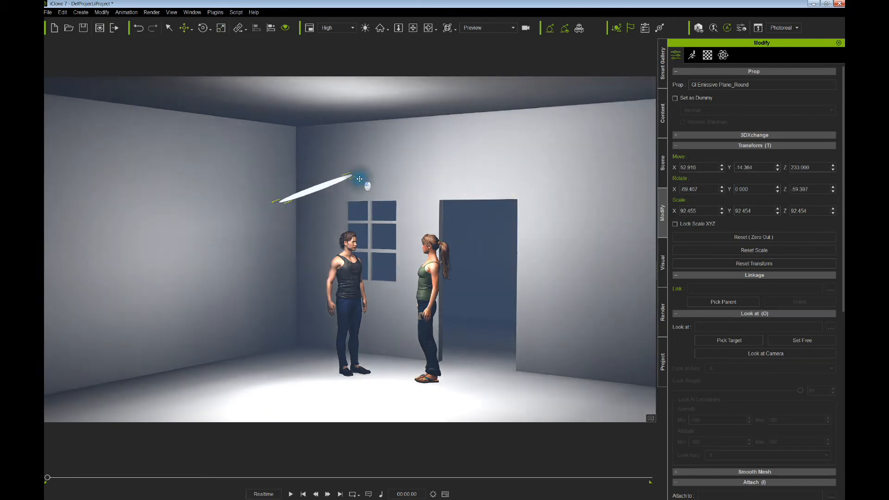
click(707, 55)
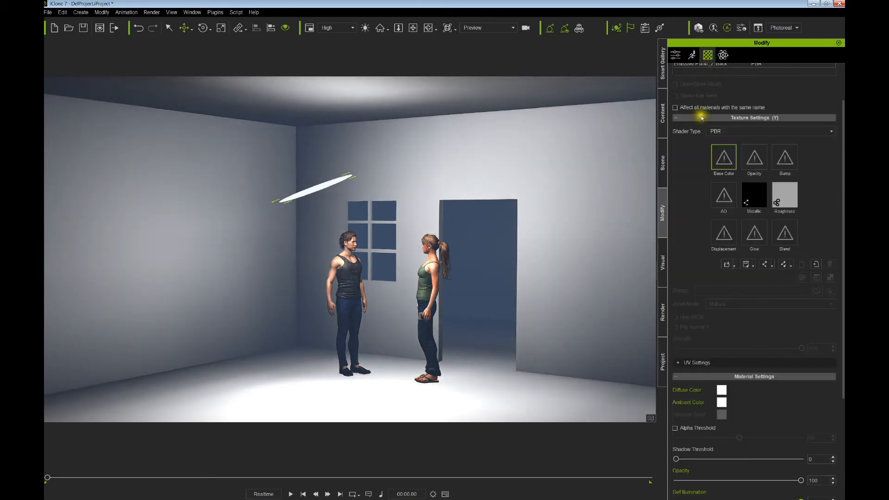
click(721, 391)
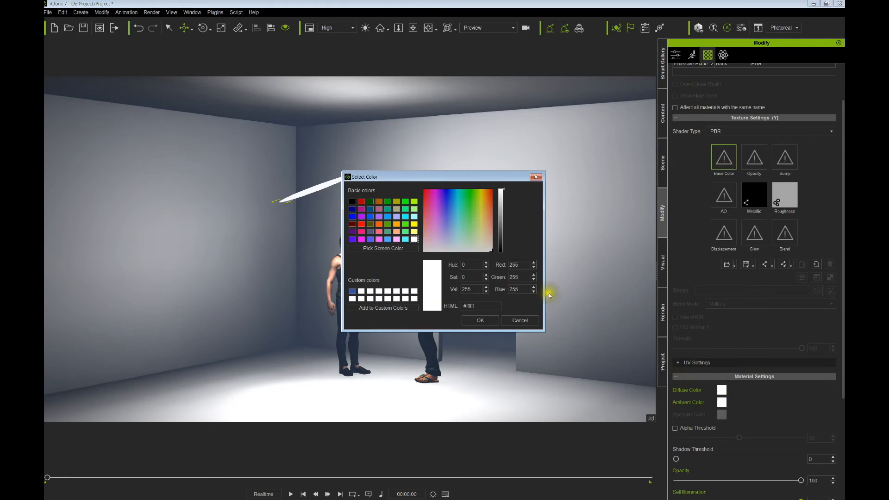
click(500, 218)
click(474, 320)
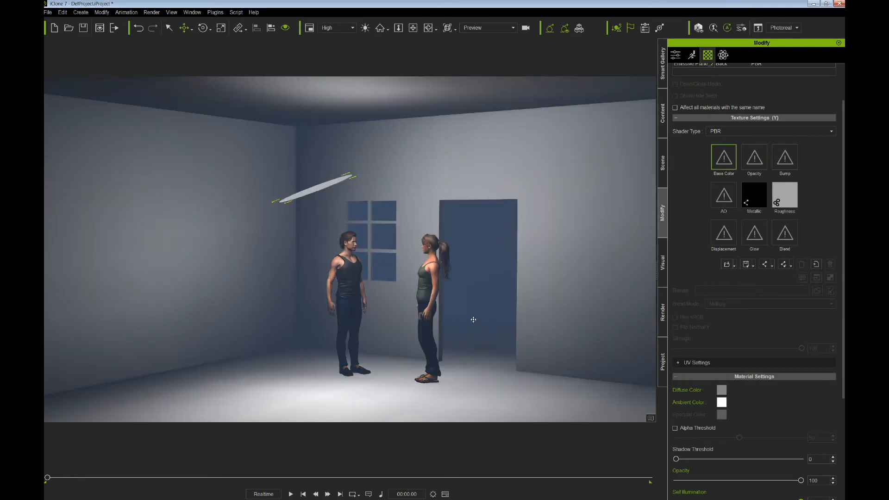
click(722, 390)
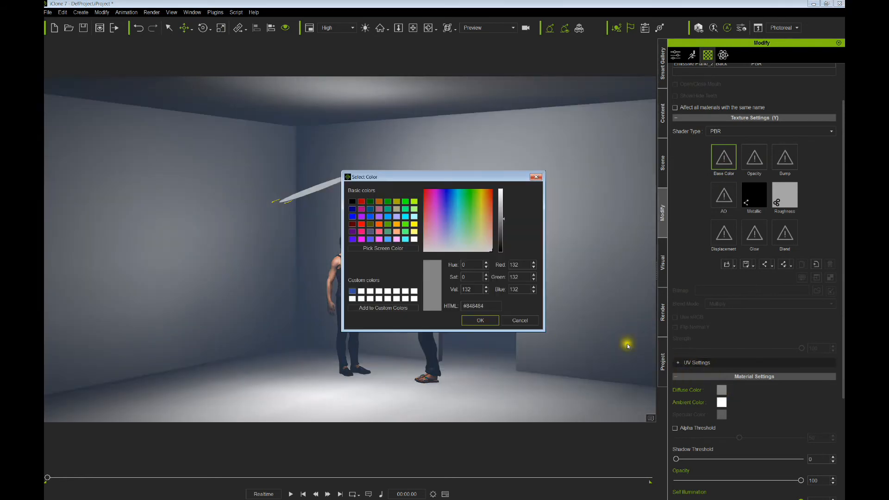
drag(503, 222, 505, 213)
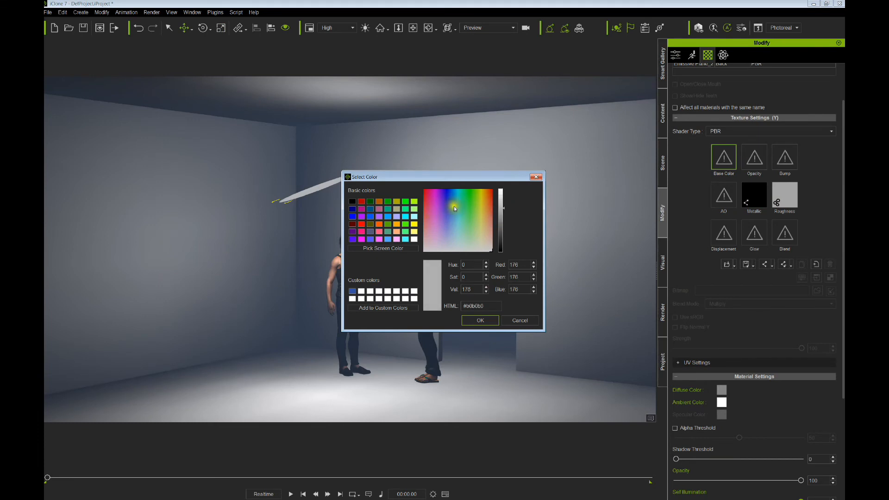
click(485, 229)
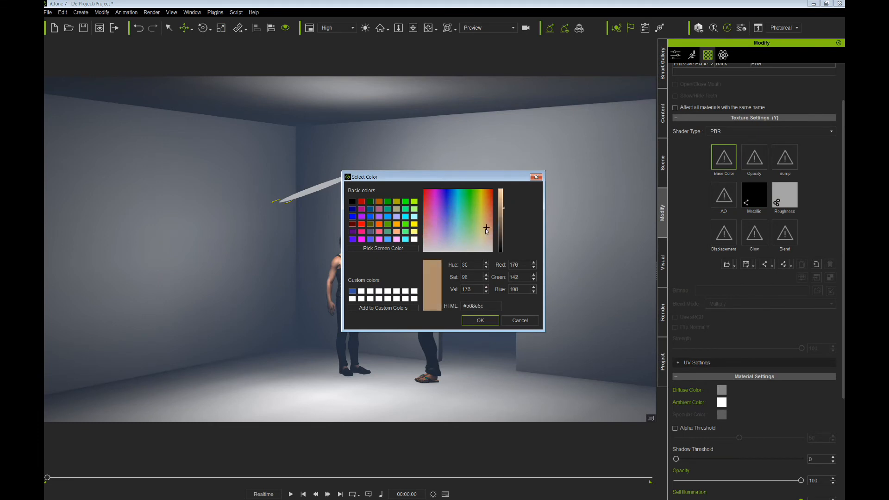
click(481, 320)
- Rotate the light plane to lie flat as a disc and slide it right under the ceiling
drag(334, 230, 370, 226)
right_drag(352, 223, 358, 235)
drag(358, 236, 362, 224)
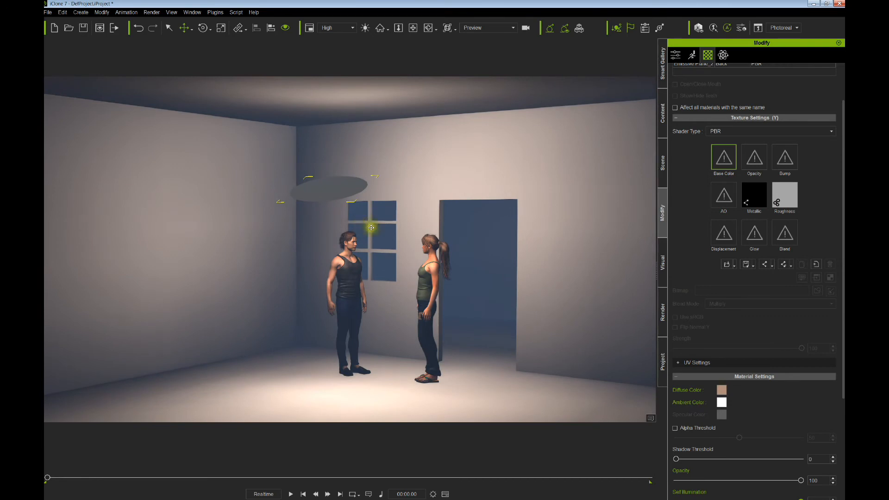
middle_drag(370, 226, 372, 202)
mouse_move(372, 202)
right_down()
mouse_move(359, 204)
mouse_move(374, 200)
mouse_move(365, 214)
right_up()
right_drag(413, 243, 363, 235)
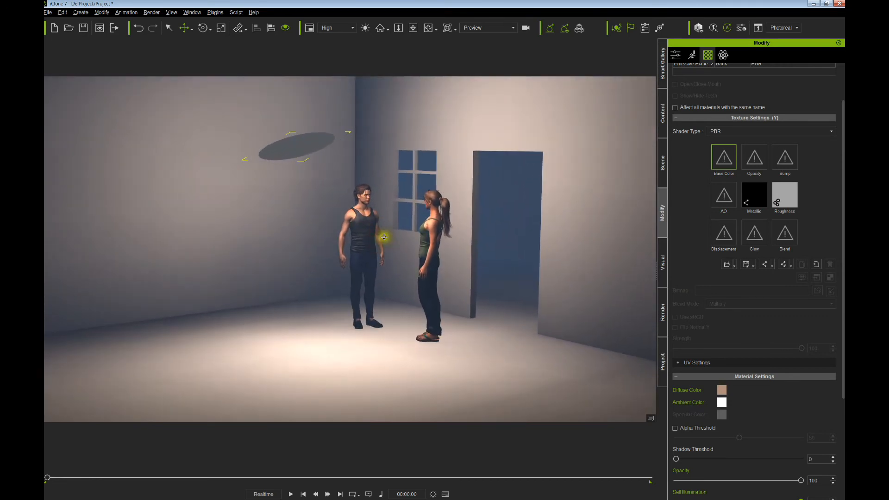
- Raise the warm light disc up toward the ceiling corner above the window, checking from several angles
scroll(380, 240, up, 3)
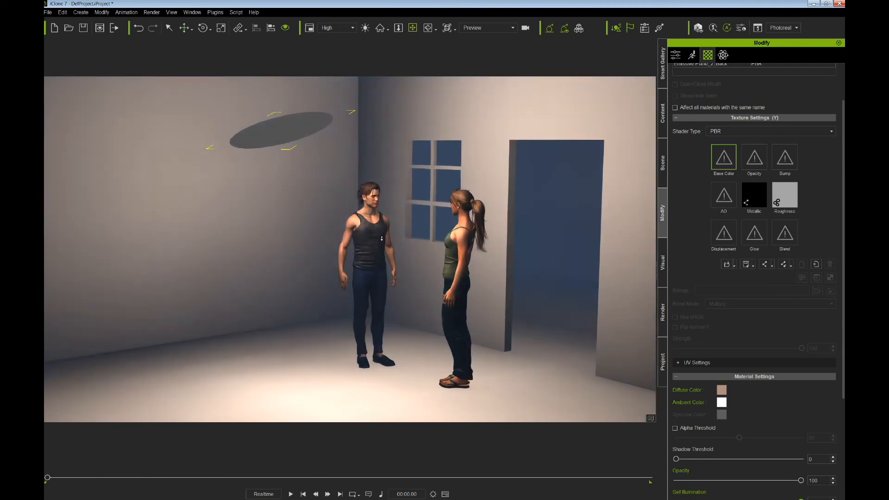
right_drag(438, 240, 381, 208)
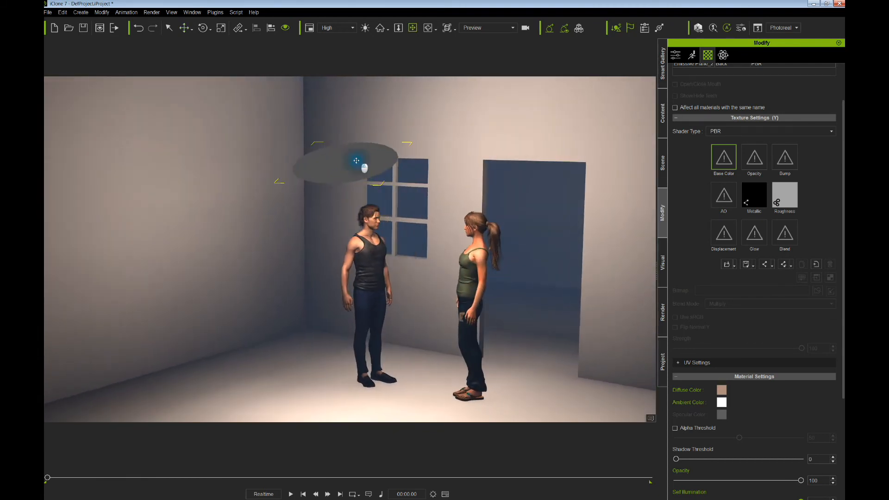
mouse_move(350, 164)
mouse_down()
mouse_move(363, 163)
mouse_move(362, 175)
mouse_up()
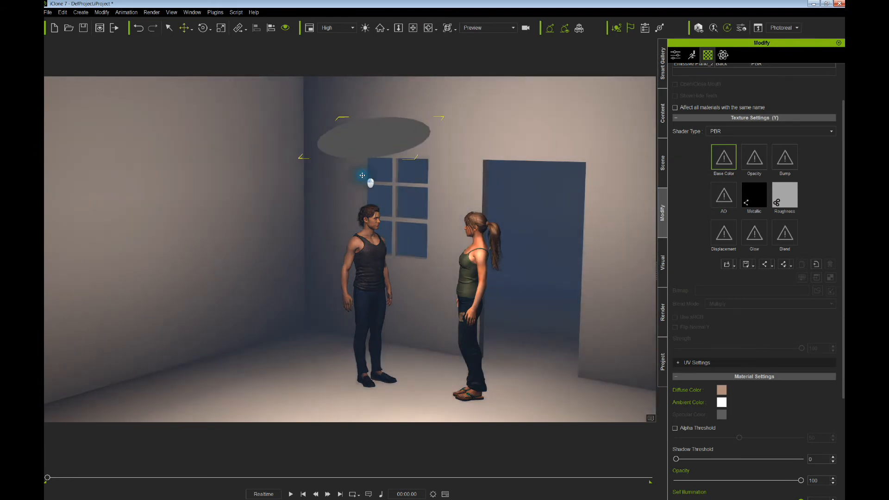
middle_drag(395, 198, 353, 192)
mouse_move(353, 192)
right_down()
mouse_move(354, 212)
mouse_move(362, 189)
right_up()
scroll(371, 211, down, 4)
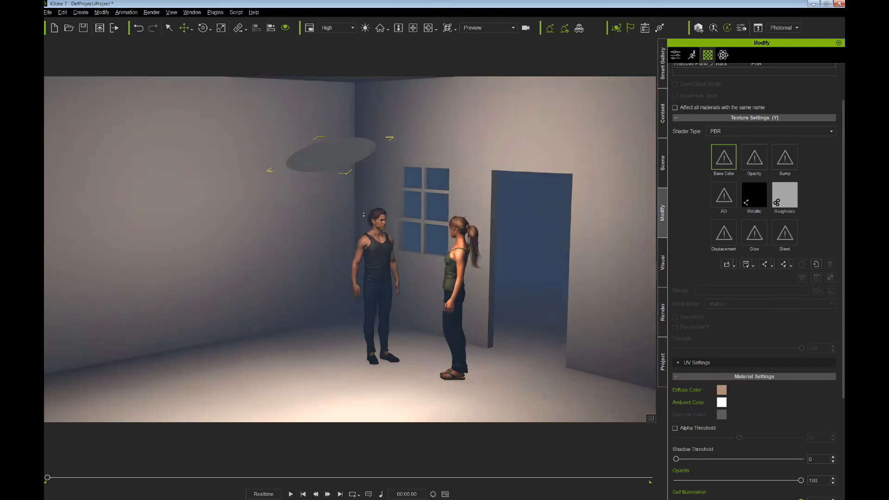
scroll(371, 211, down, 1)
middle_drag(362, 189, 348, 191)
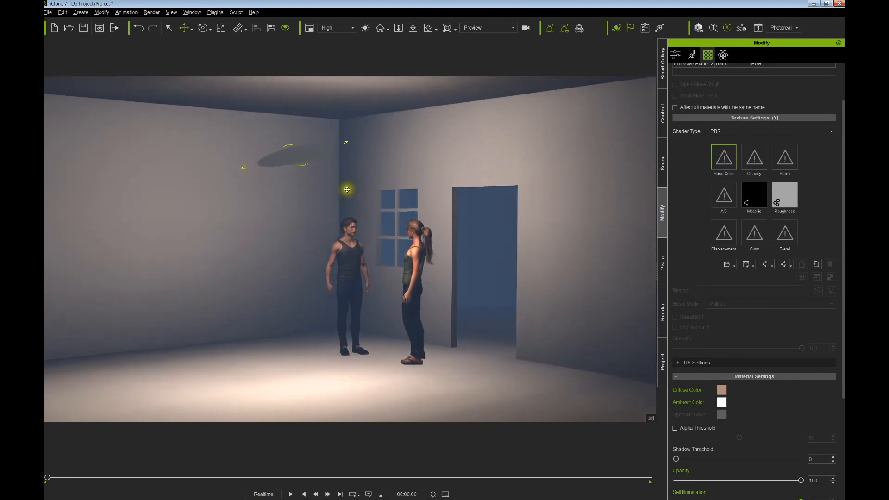
scroll(347, 191, up, 1)
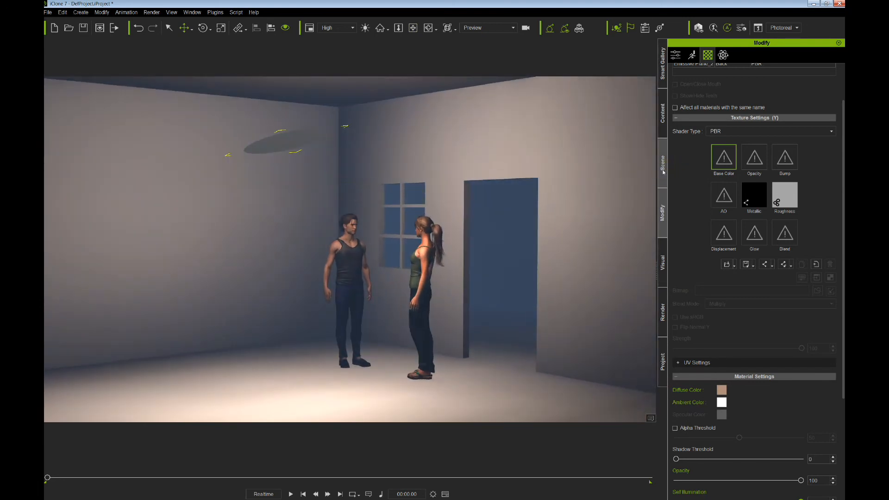
- Uncheck Fog in the Visual settings to clear the blue haze from the room
click(664, 254)
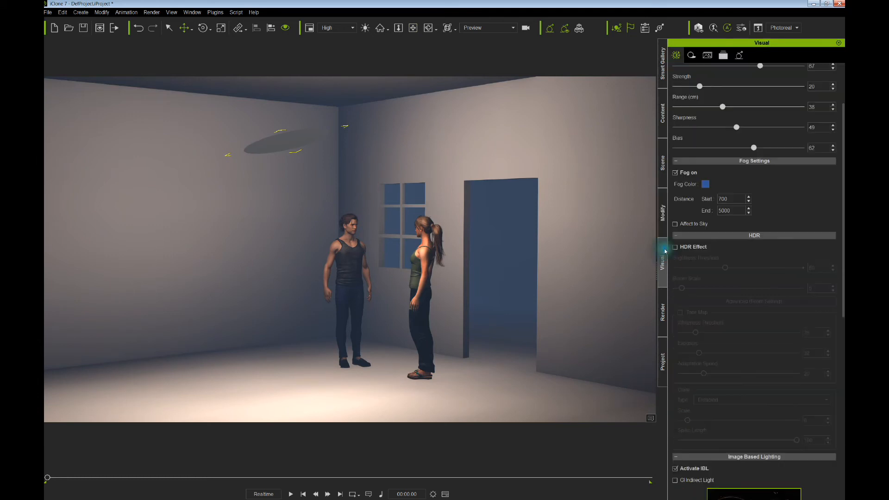
click(676, 173)
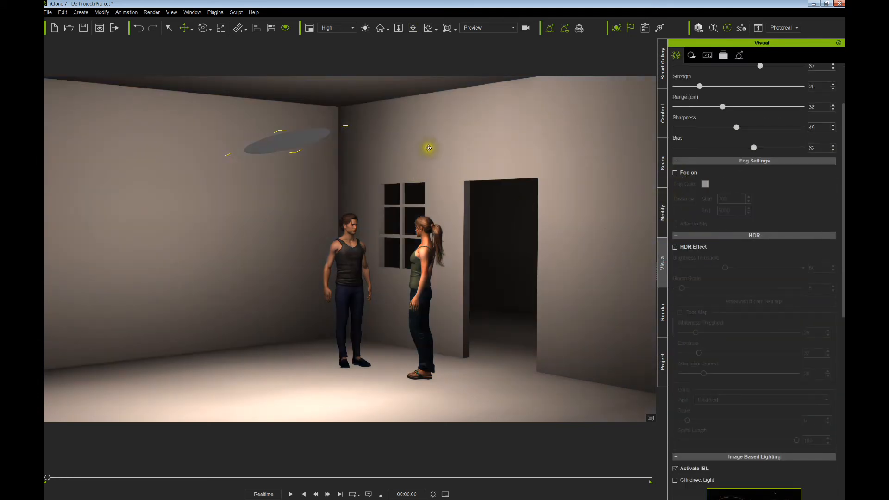
right_drag(429, 147, 427, 147)
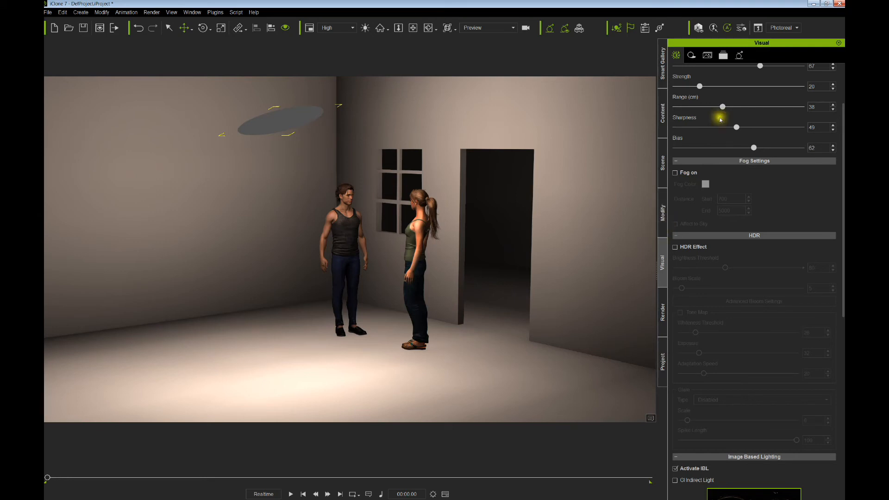
click(740, 56)
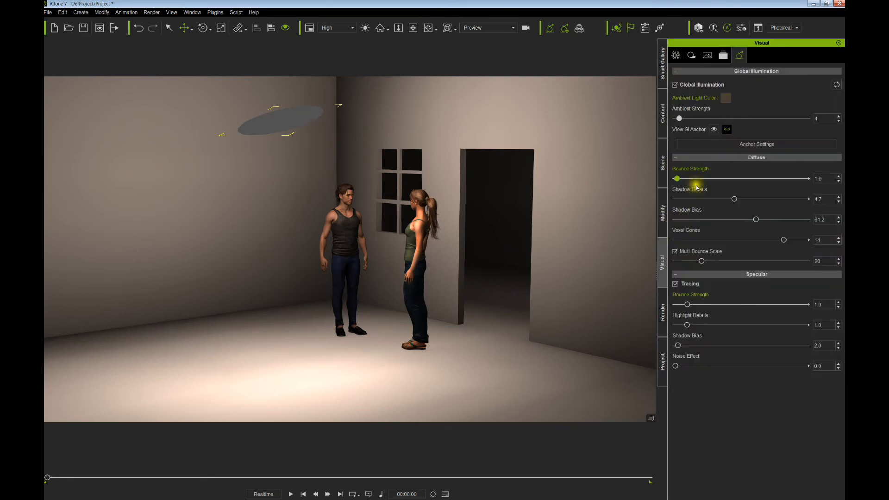
- Set diffuse GI to Bounce Strength 1.3, Shadow Details 2.8, Shadow Bias 21.1 and Voxel Cones 15
drag(679, 179, 678, 179)
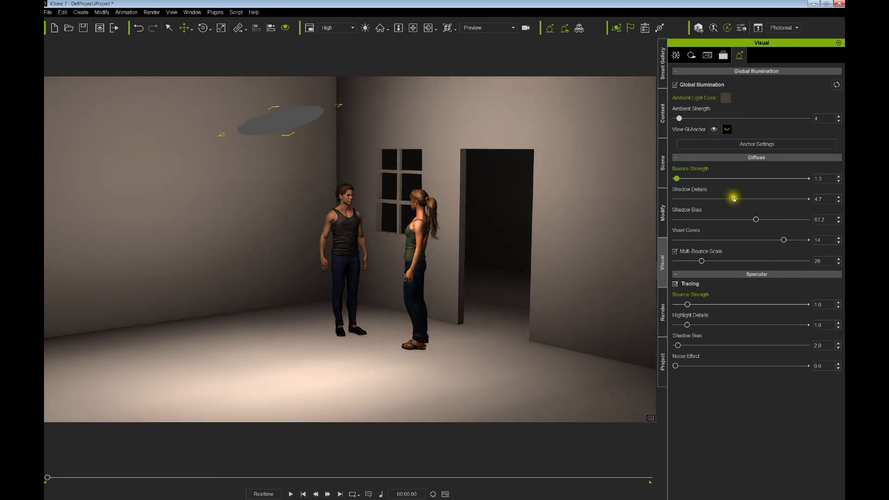
drag(734, 199, 732, 223)
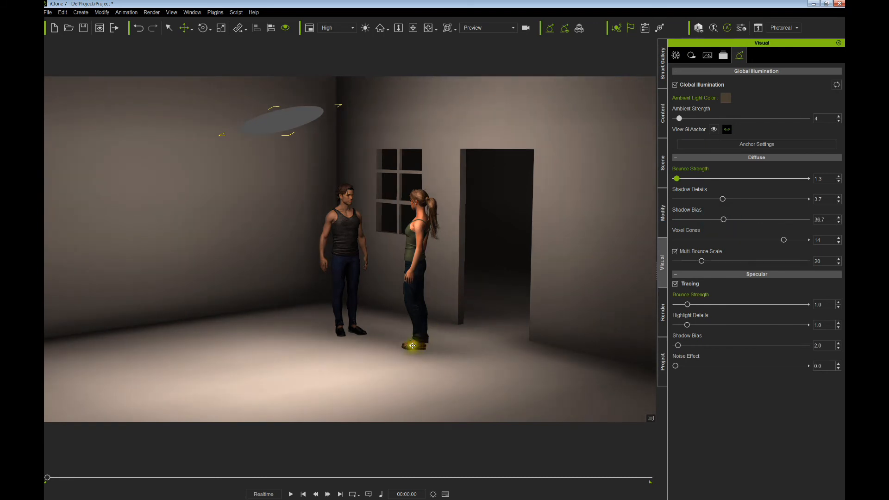
drag(723, 219, 718, 220)
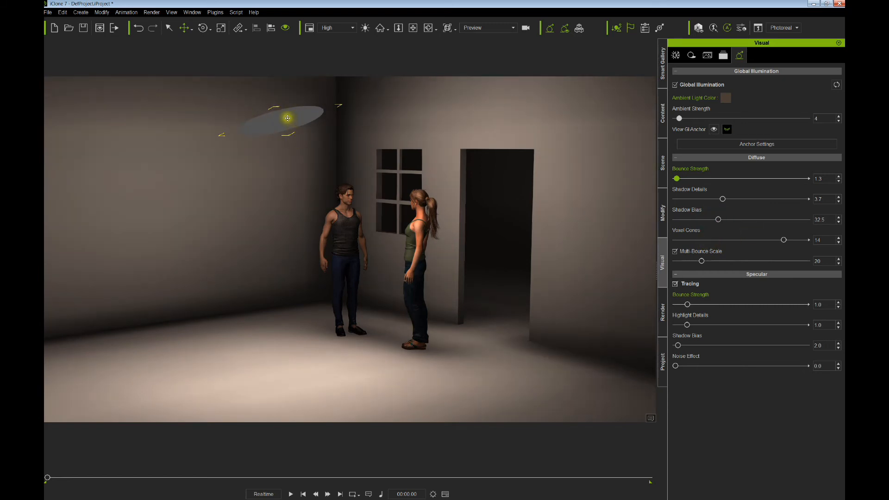
drag(784, 241, 722, 246)
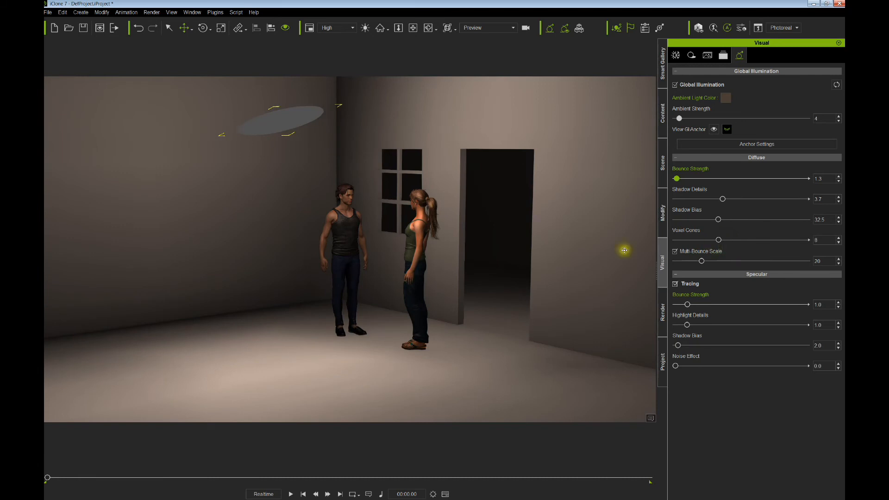
middle_drag(496, 253, 481, 232)
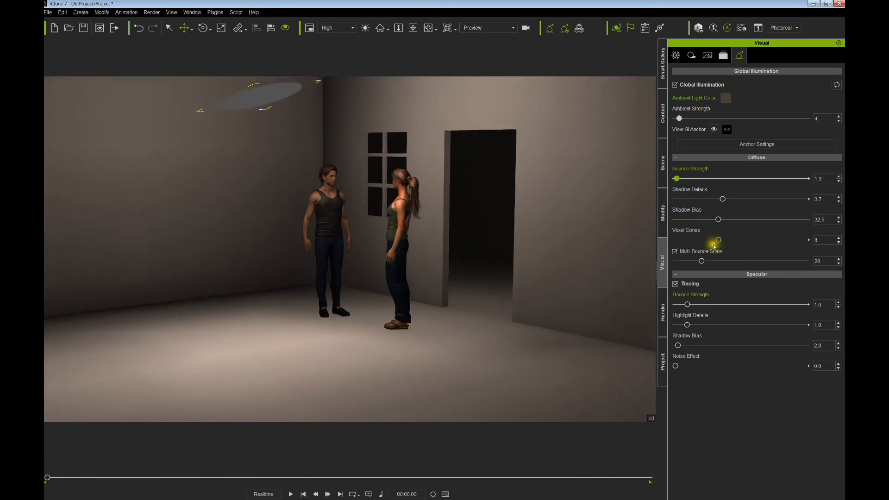
drag(719, 241, 798, 244)
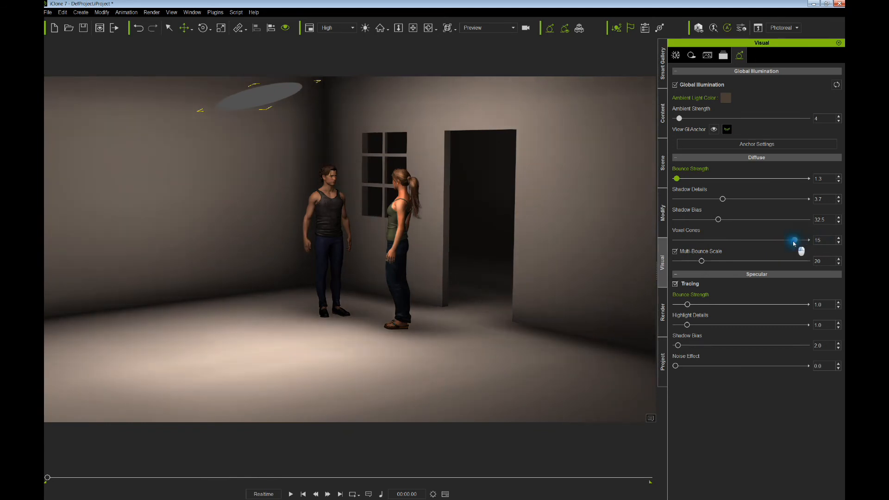
mouse_move(718, 220)
mouse_down()
mouse_move(705, 223)
mouse_move(703, 204)
mouse_move(726, 201)
mouse_move(697, 200)
mouse_move(718, 202)
mouse_move(711, 201)
mouse_move(721, 223)
mouse_move(702, 220)
mouse_up()
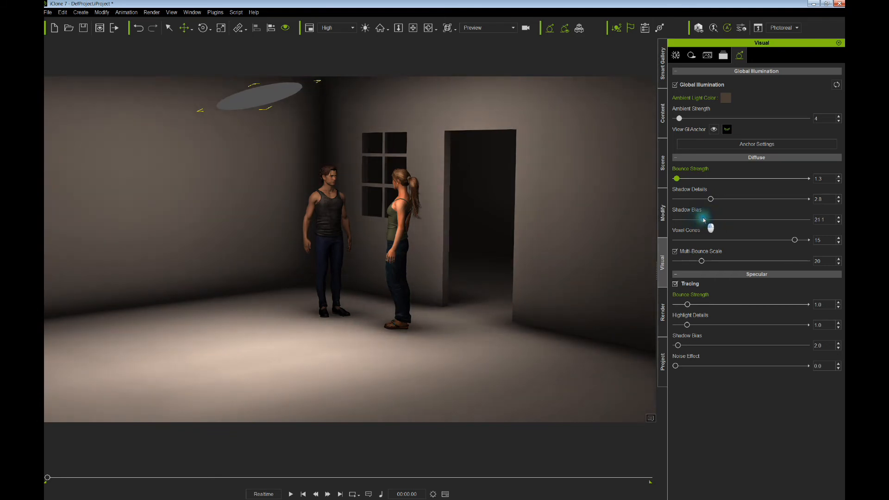
- Frame the two characters and raise the Specular Bounce Strength to 3.4
right_drag(373, 260, 397, 259)
middle_drag(391, 257, 418, 267)
scroll(419, 267, up, 3)
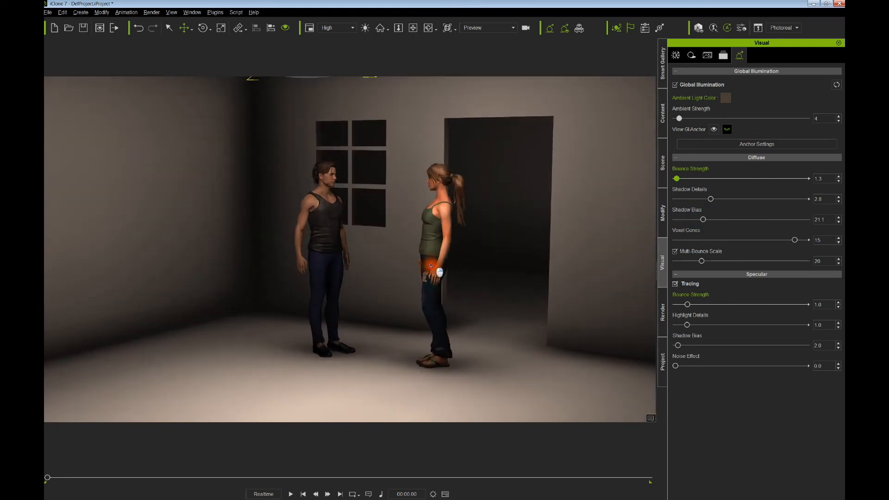
right_drag(433, 269, 423, 260)
middle_drag(430, 262, 412, 261)
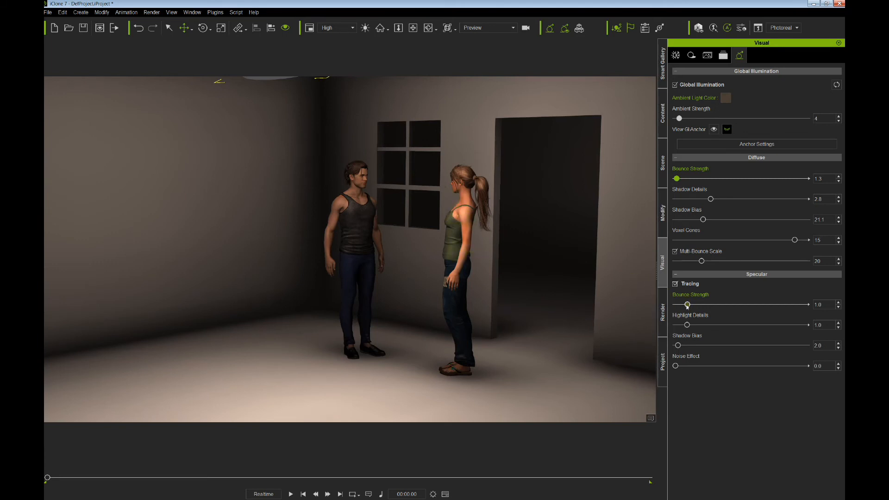
mouse_move(687, 304)
mouse_down()
mouse_move(736, 305)
mouse_move(675, 304)
mouse_move(732, 307)
mouse_move(695, 305)
mouse_up()
- Try specular Highlight Details 1.8, Bounce Strength 1.5 and Shadow Bias 14.6, then disable specular Tracing
click(675, 284)
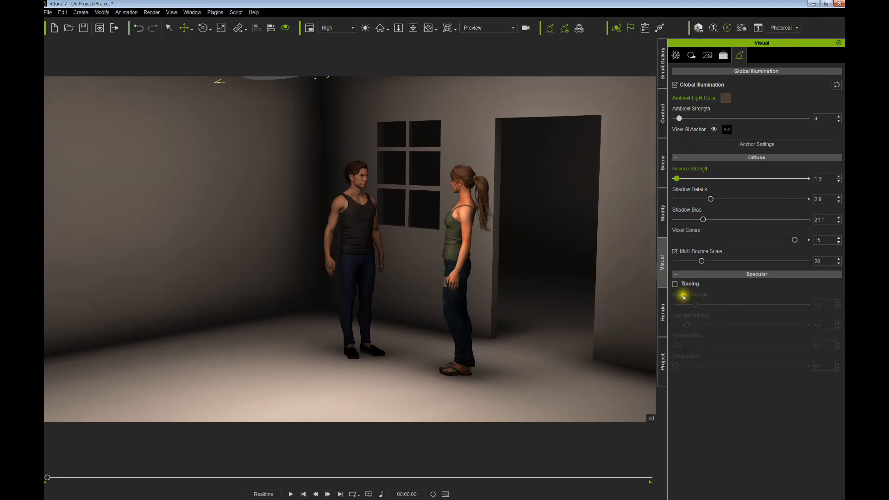
click(674, 285)
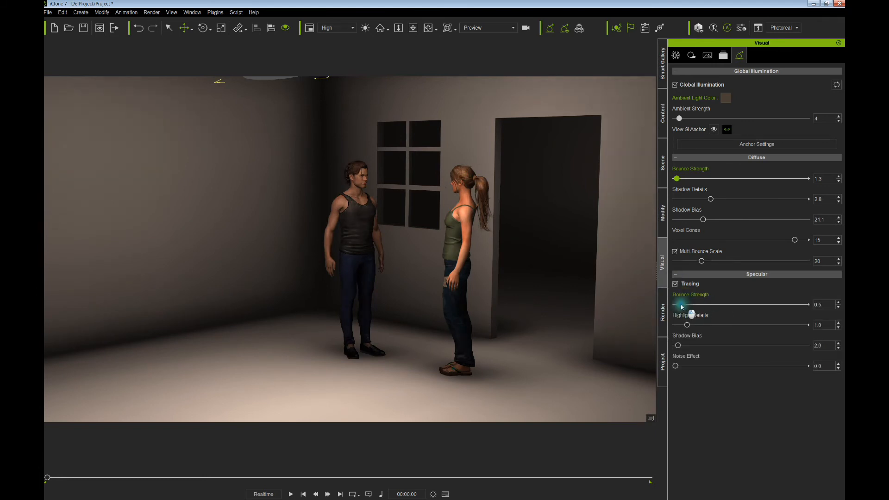
drag(687, 325, 694, 305)
drag(675, 366, 734, 366)
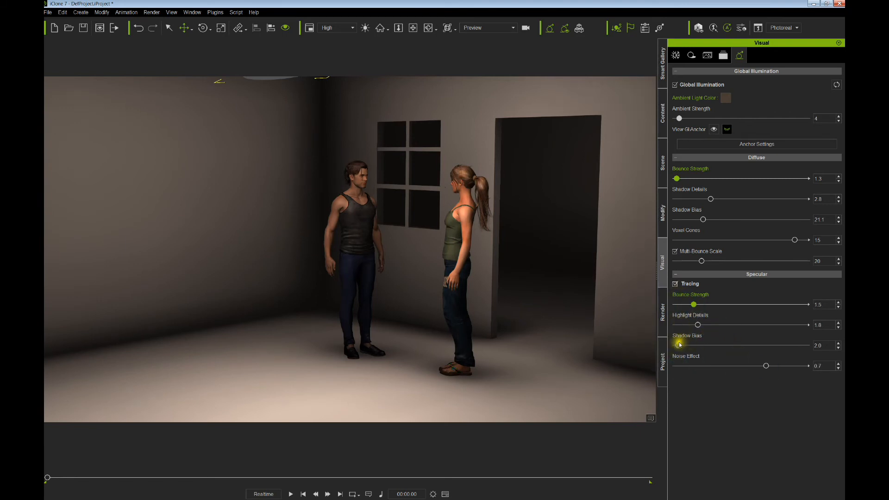
drag(678, 345, 714, 347)
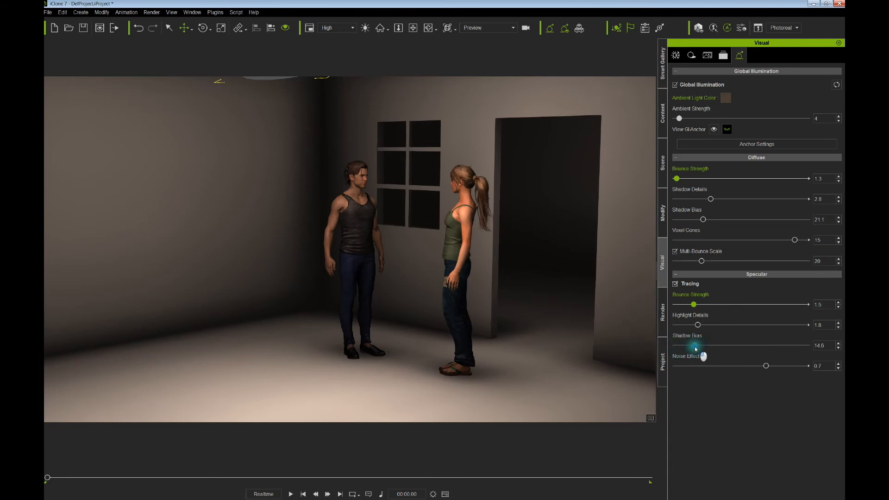
click(675, 284)
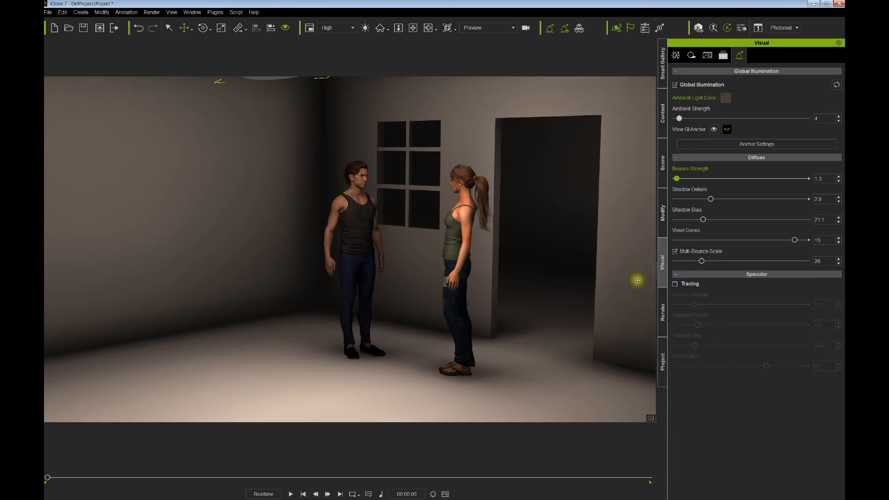
- Bring the ceiling disc light into view and scale it down
right_drag(518, 269, 483, 269)
middle_drag(487, 258, 472, 315)
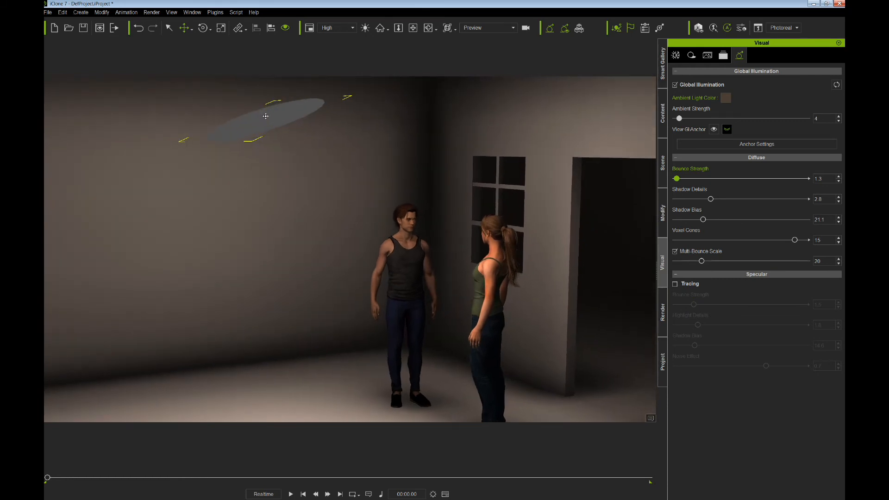
drag(266, 116, 285, 118)
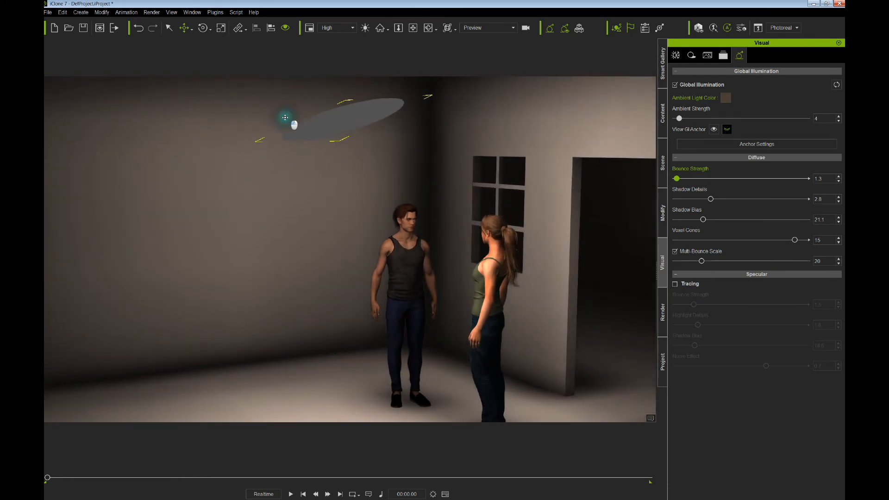
right_drag(341, 146, 402, 156)
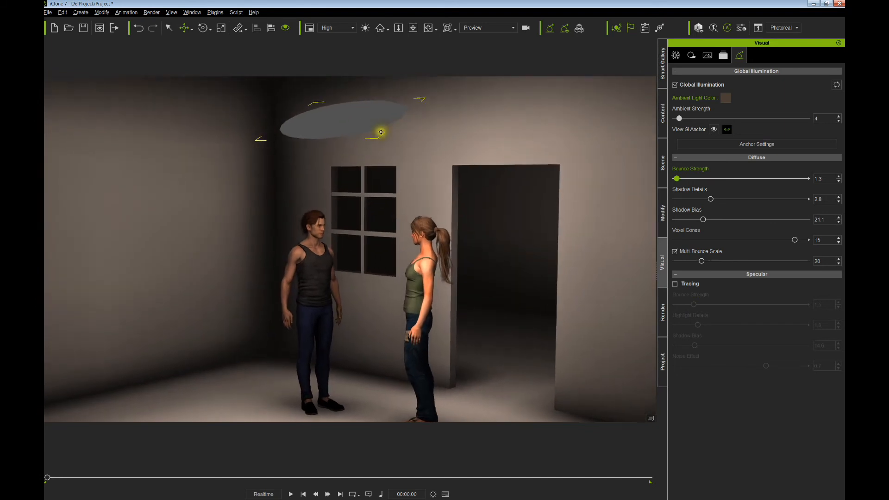
key(r)
drag(351, 116, 335, 135)
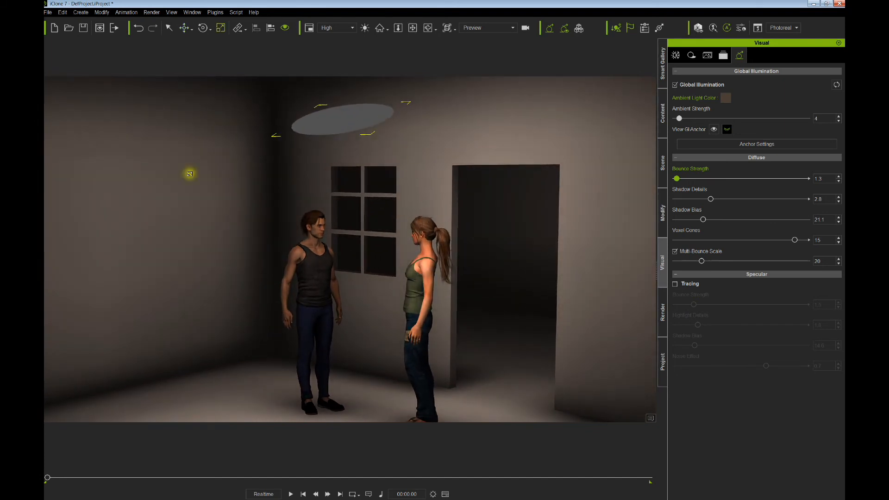
- Move the disc light along the ceiling toward the spot above the two characters
key(w)
mouse_move(324, 122)
mouse_down()
mouse_move(329, 126)
mouse_move(314, 126)
mouse_move(320, 139)
mouse_move(322, 130)
mouse_up()
key(e)
right_drag(383, 151, 314, 160)
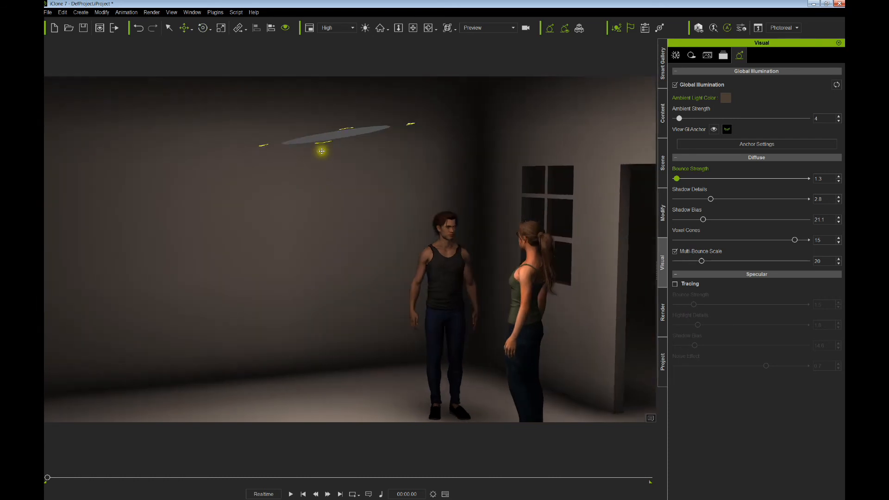
drag(263, 144, 330, 142)
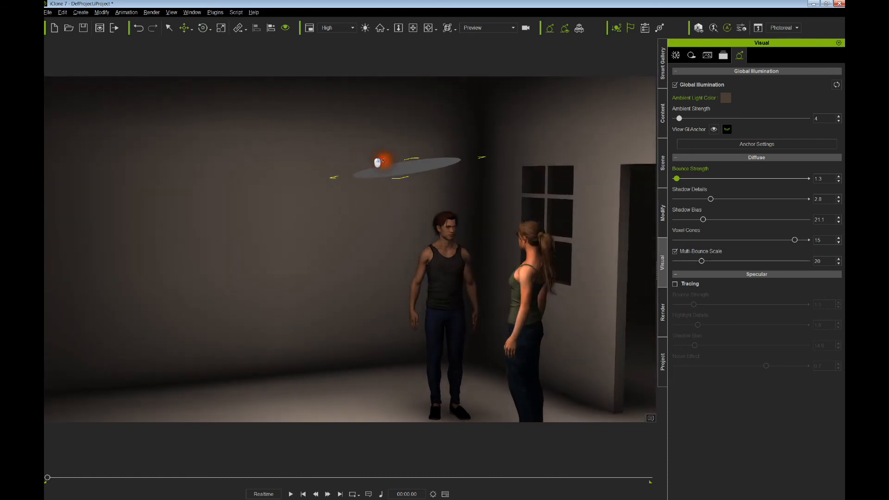
right_drag(384, 161, 463, 182)
drag(409, 165, 376, 156)
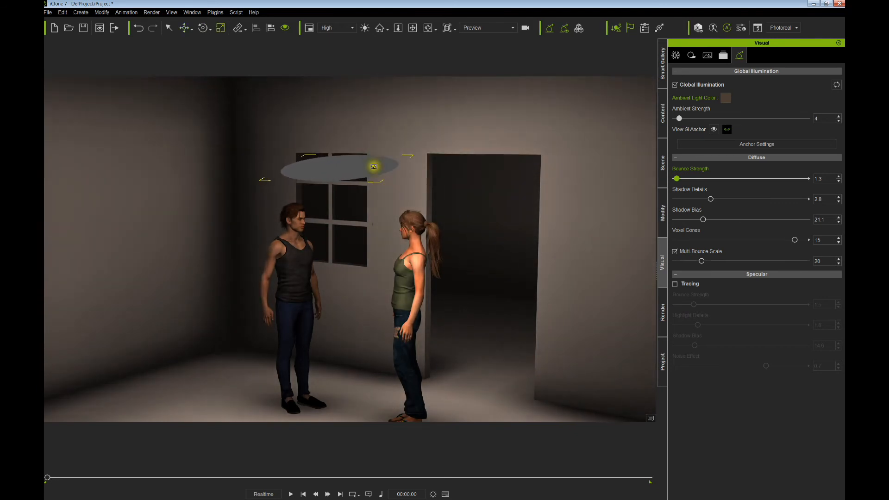
middle_drag(376, 178, 379, 140)
right_drag(380, 147, 366, 204)
scroll(374, 138, down, 4)
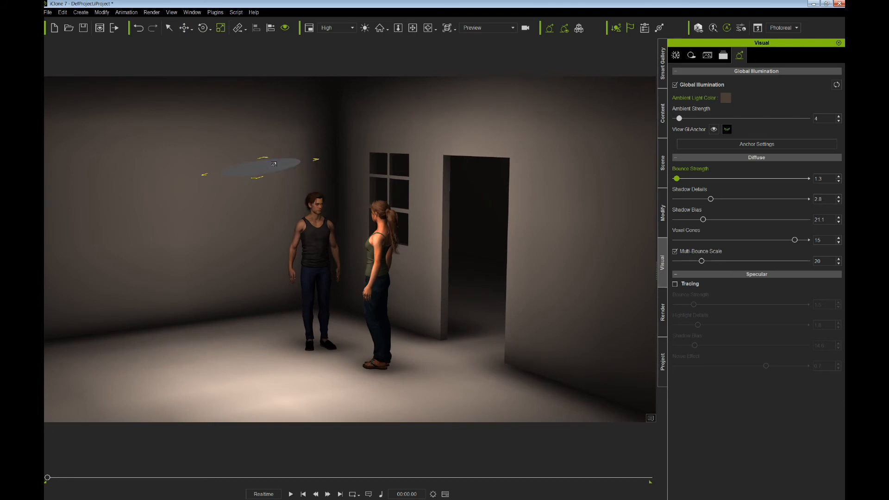
- Fine-tune the disc light's position and drop a ship painting into the room
key(w)
drag(276, 166, 285, 160)
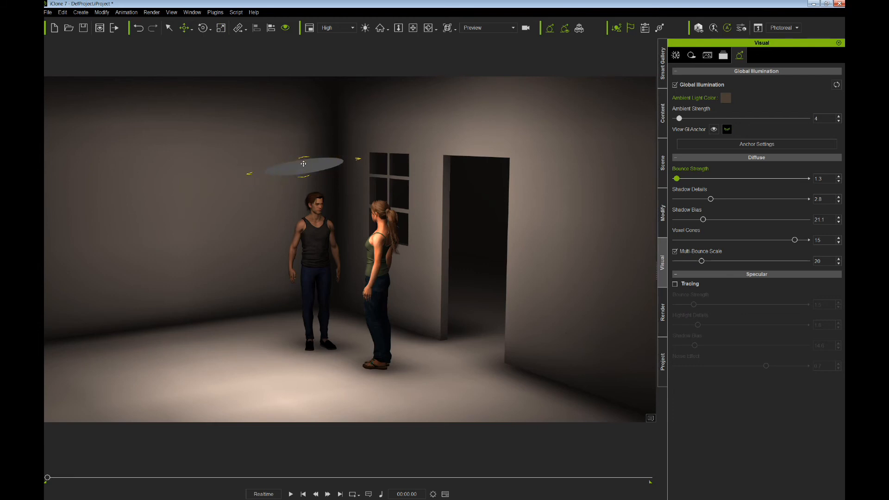
drag(304, 164, 303, 163)
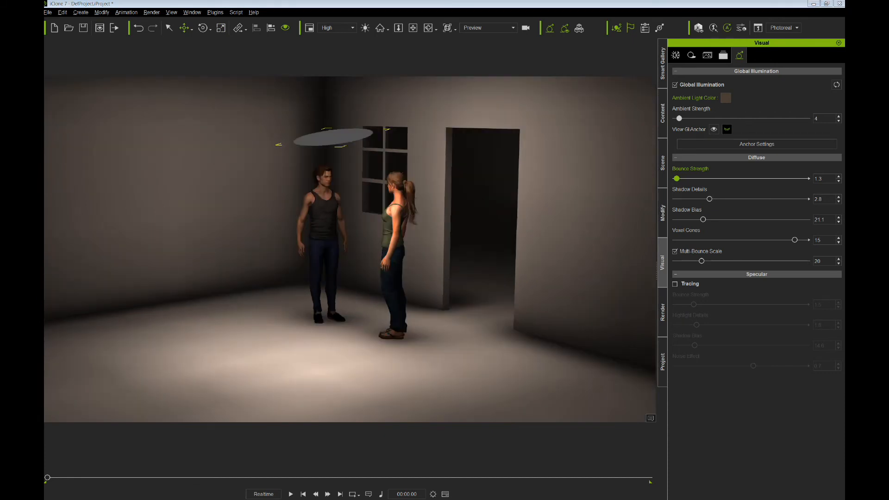
mouse_move(44, 287)
mouse_down()
mouse_move(233, 286)
mouse_move(393, 353)
mouse_move(458, 353)
mouse_up()
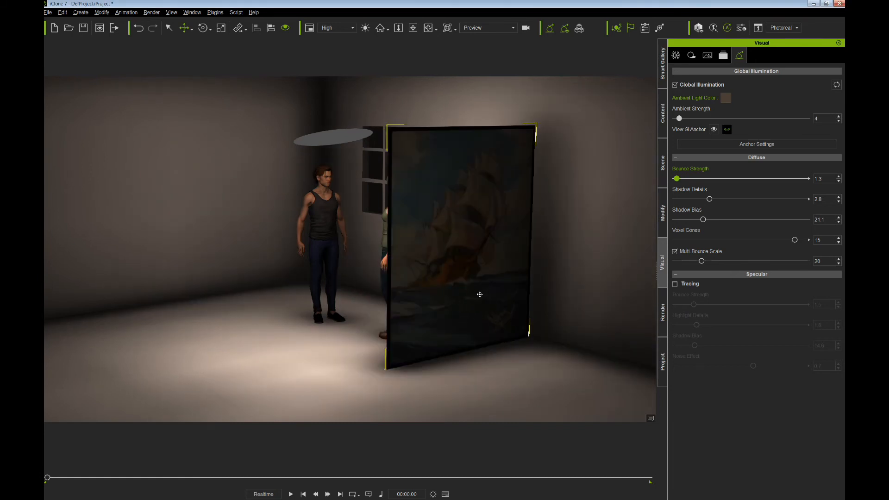
- Rotate the ship painting to face the camera and move it behind the woman
drag(480, 294, 463, 303)
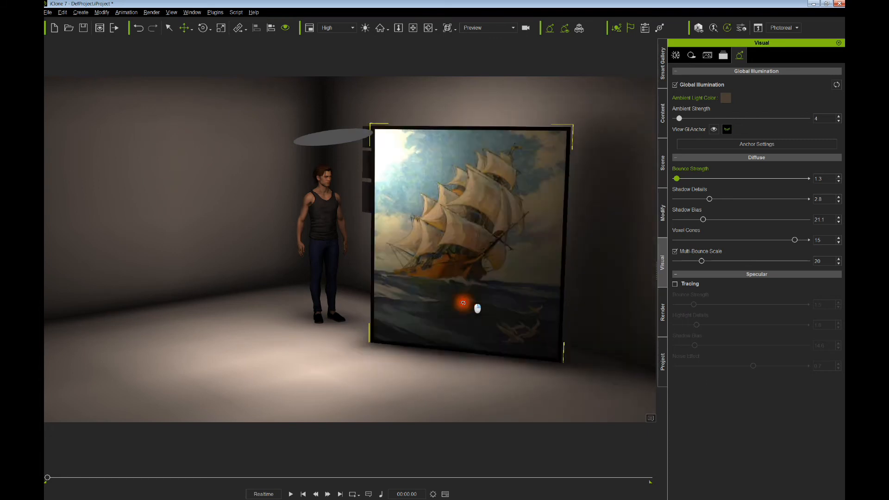
right_drag(463, 303, 460, 305)
drag(464, 304, 460, 278)
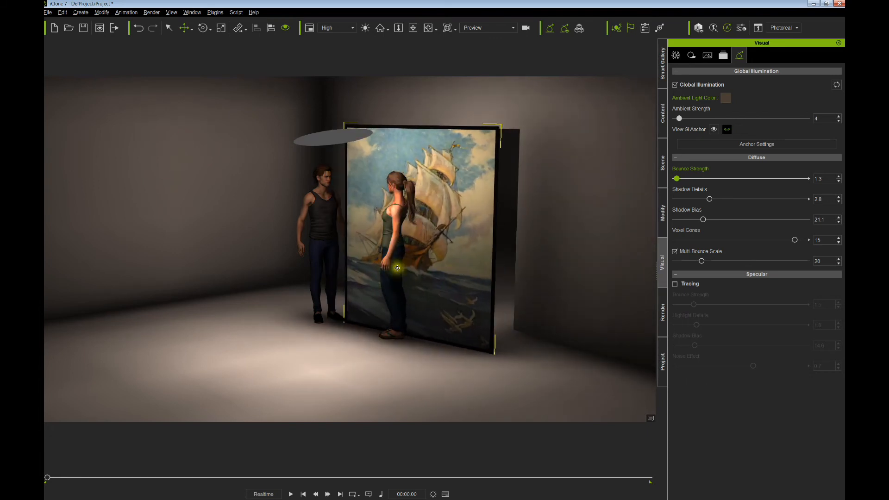
- Open the painting's Material/Texture settings from its right-click menu
right_click(462, 185)
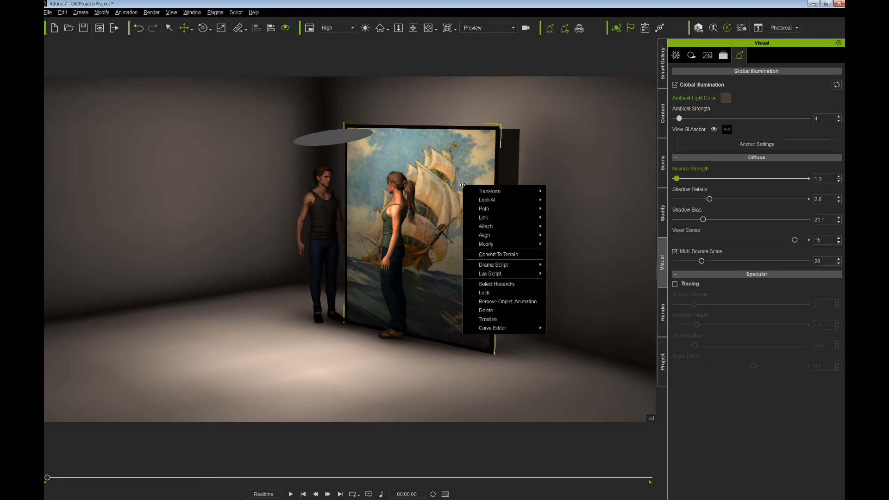
click(661, 179)
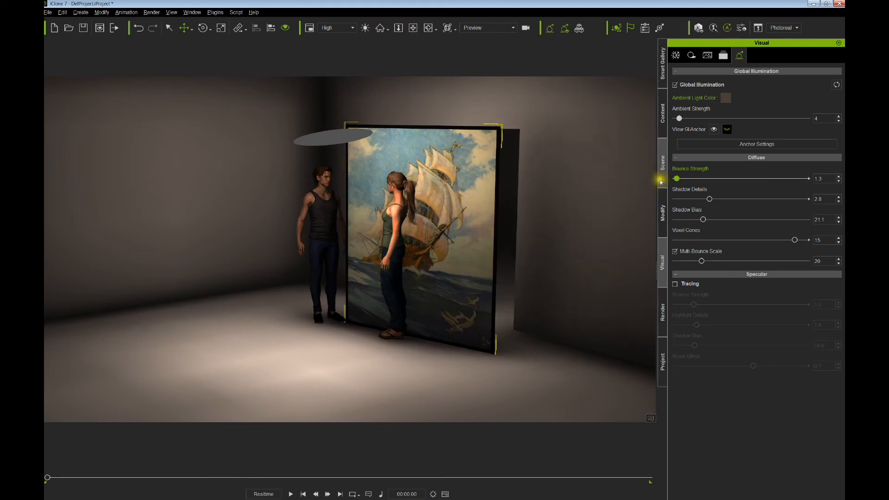
click(662, 214)
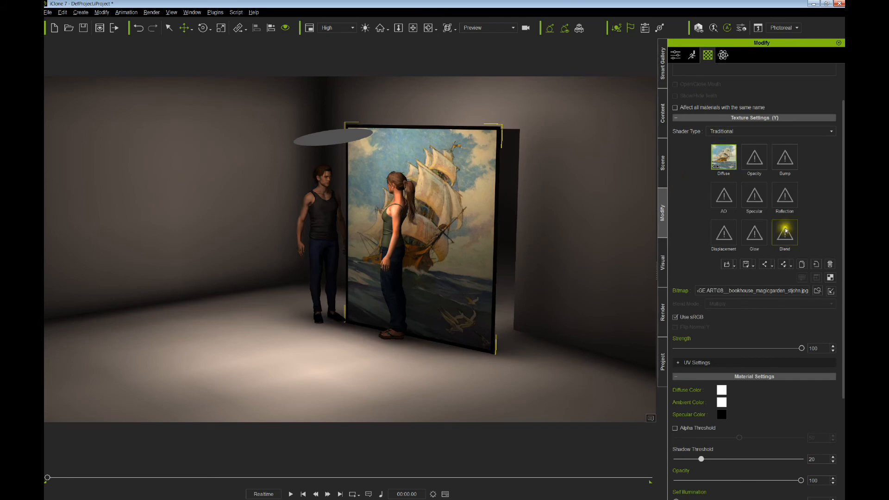
- Remove the painting texture and give the plane a PBR shader with near-black diffuse
click(831, 267)
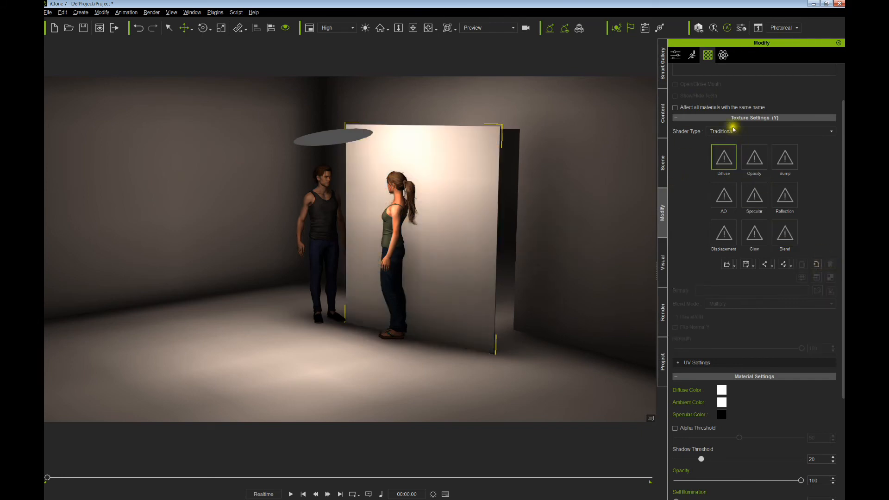
click(716, 132)
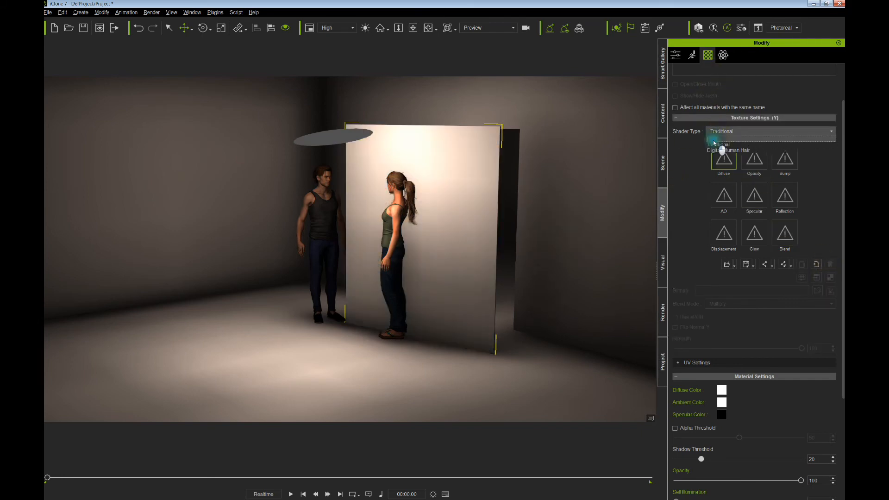
click(721, 148)
click(474, 196)
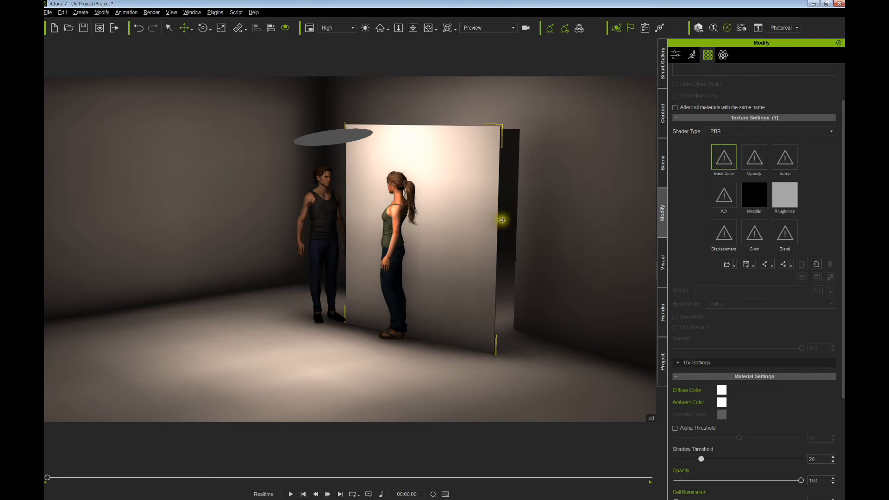
click(722, 389)
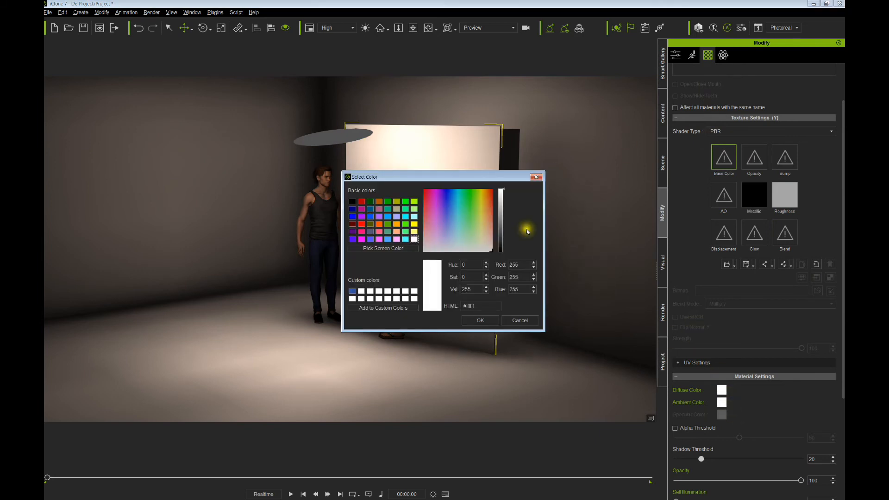
click(501, 251)
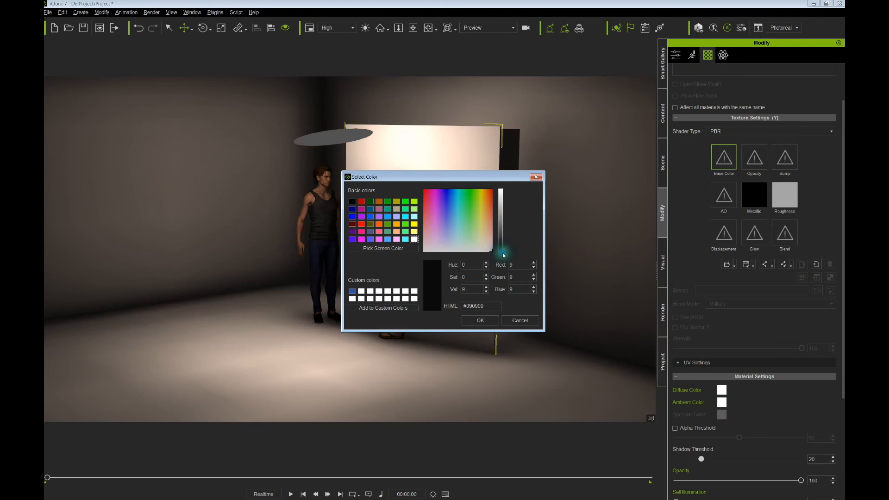
click(482, 321)
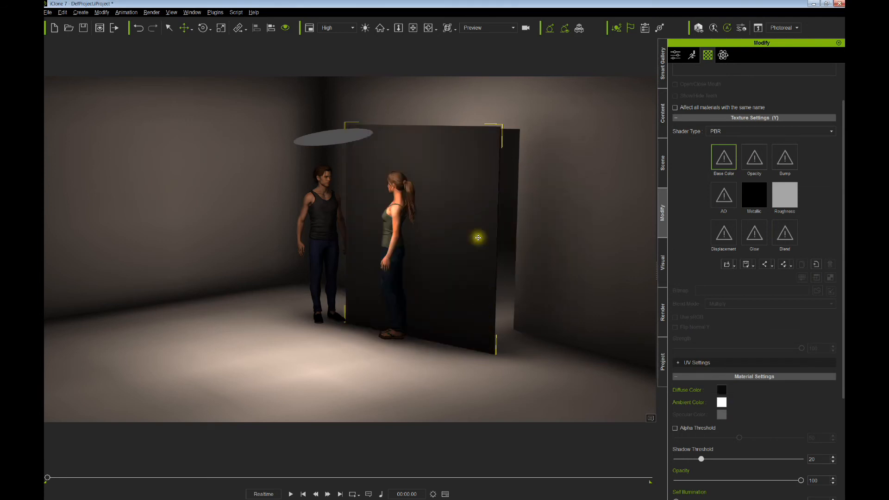
- Move the dark panel up and across the room, then show its Prop/Transform settings
drag(466, 237, 480, 218)
right_drag(521, 220, 457, 222)
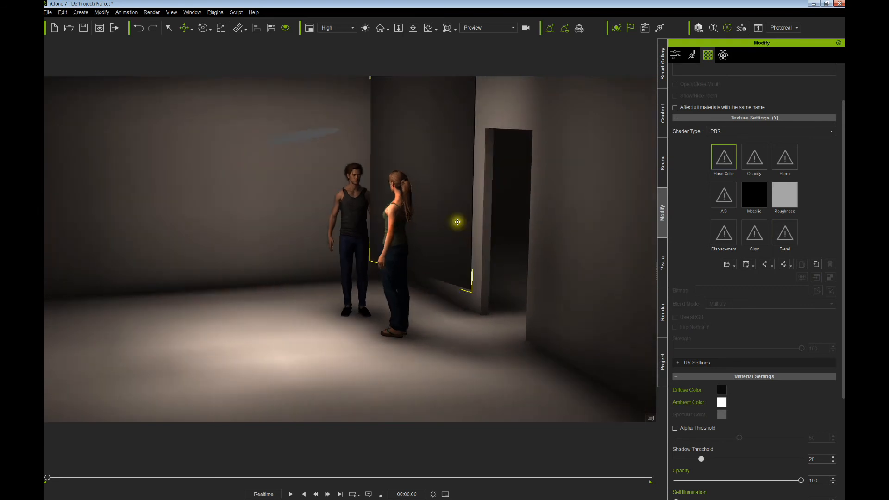
drag(457, 222, 469, 206)
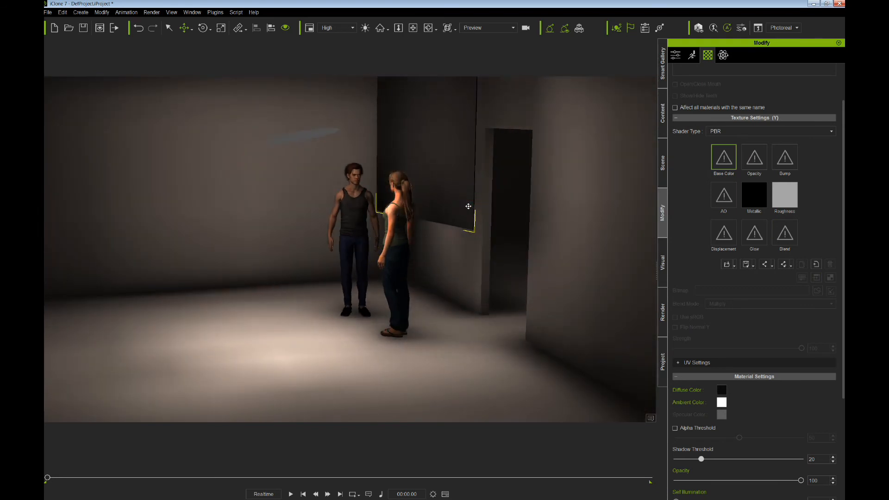
right_drag(468, 206, 614, 237)
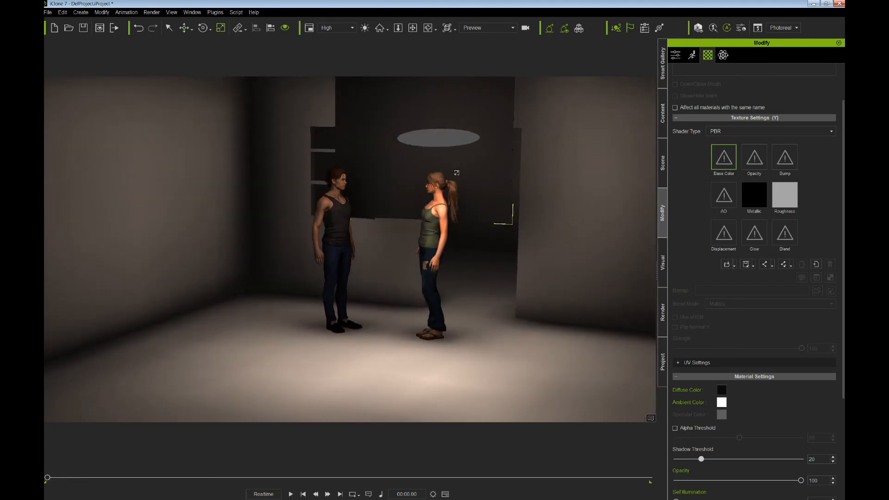
click(463, 175)
drag(487, 220, 548, 232)
right_drag(544, 231, 442, 246)
middle_drag(442, 214, 407, 235)
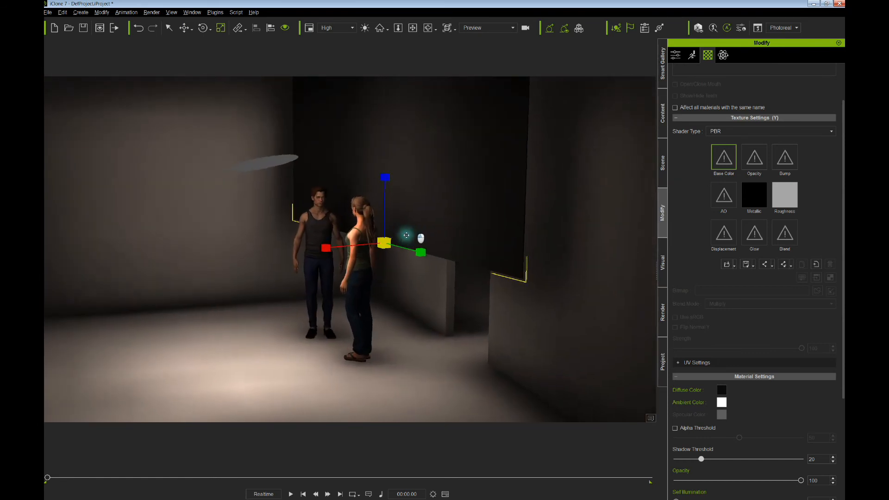
right_drag(407, 236, 440, 249)
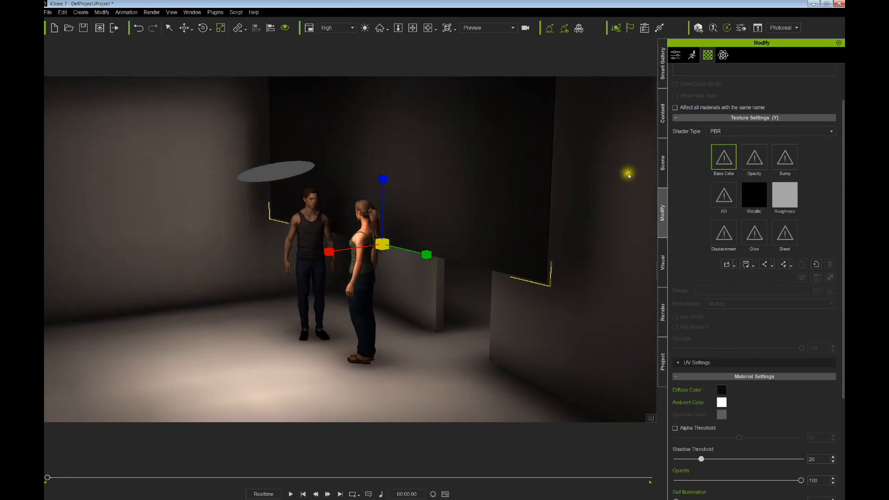
key(w)
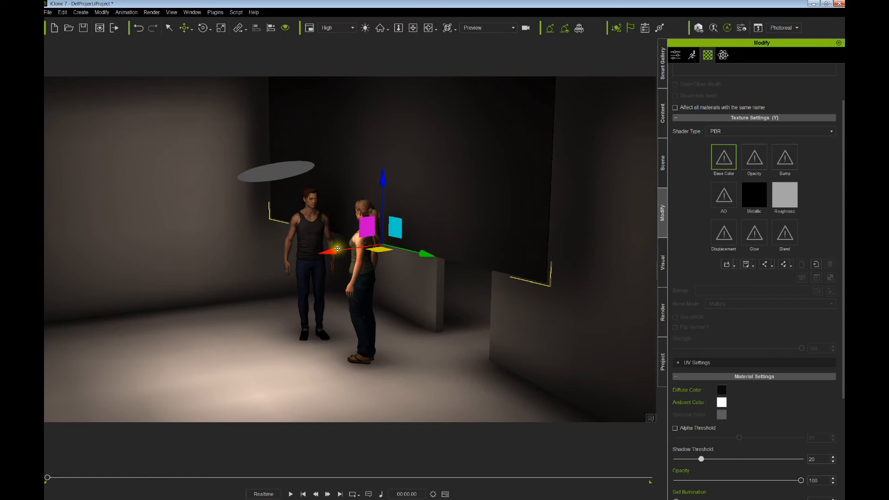
drag(329, 251, 314, 253)
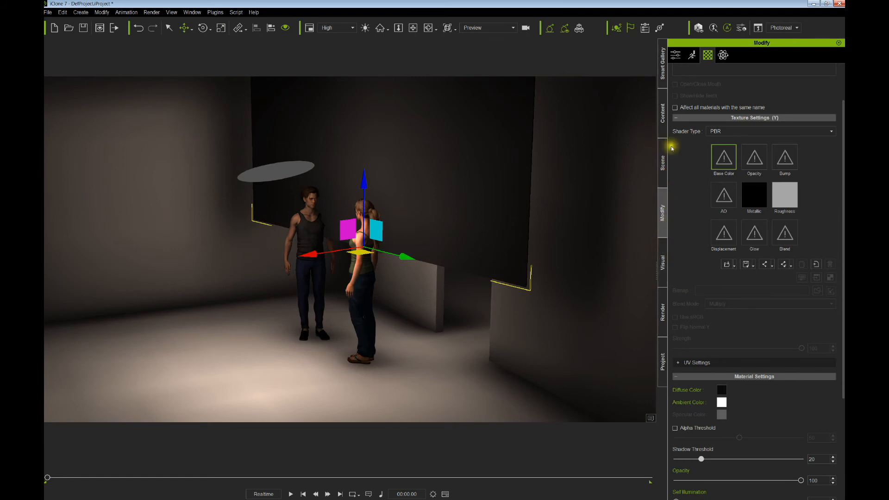
click(676, 55)
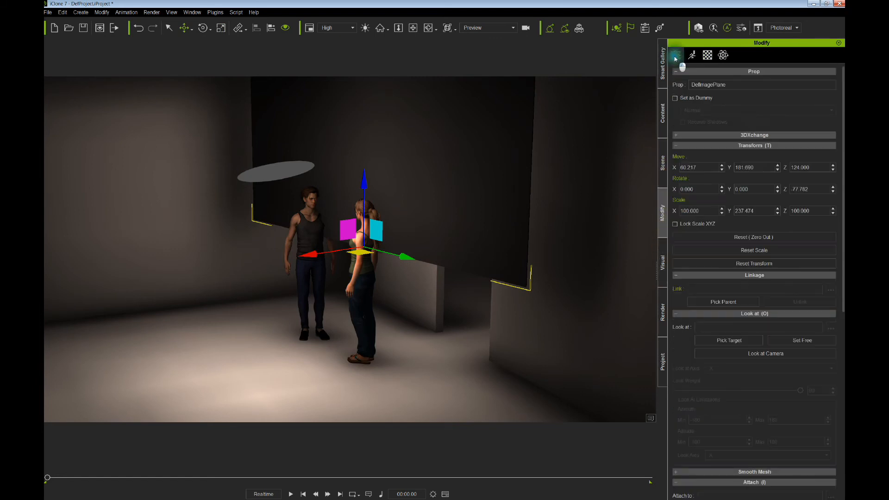
- Set DefImagePlane as a dummy with Emit GI behaviour
click(675, 99)
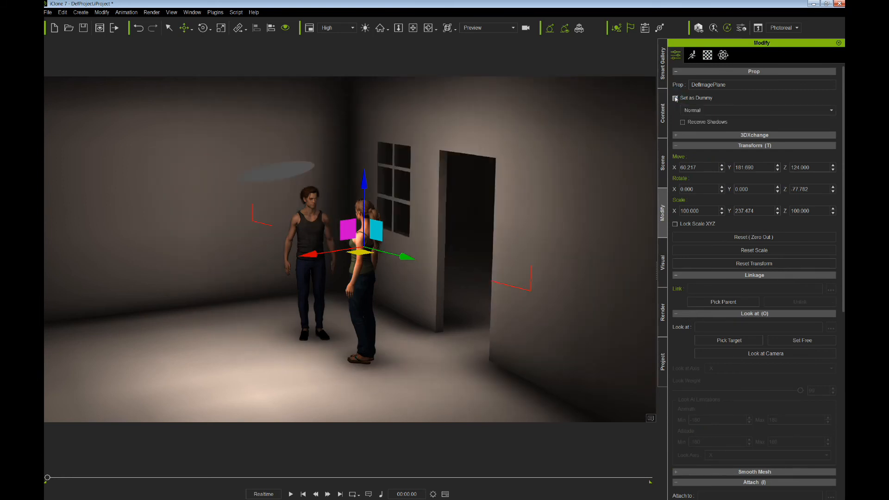
click(682, 109)
click(689, 119)
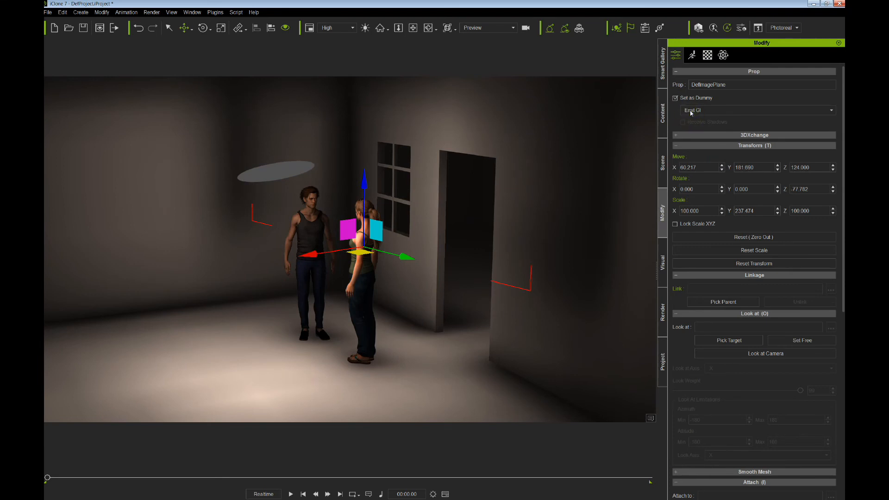
click(691, 111)
click(690, 131)
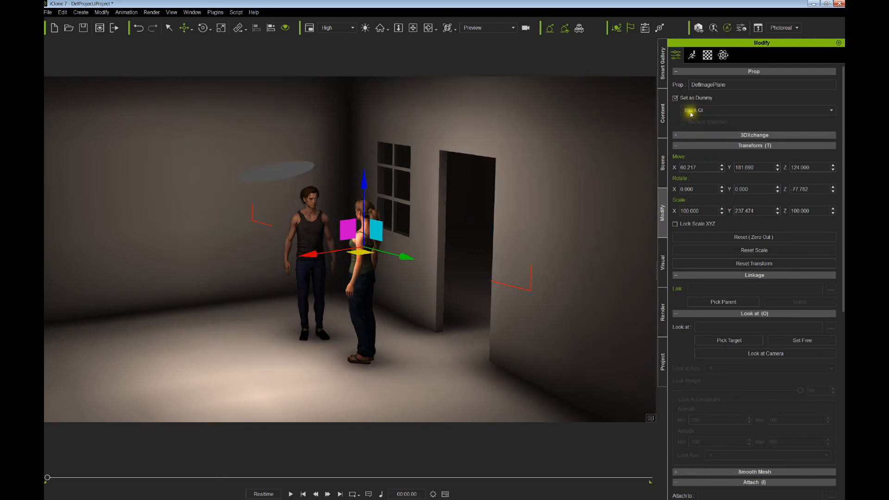
click(693, 111)
click(692, 120)
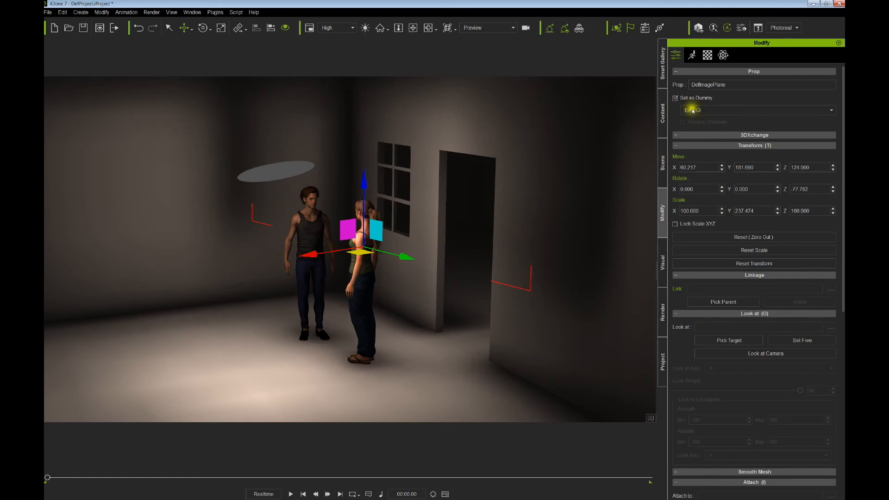
- Slide the panel along the wall by the doorway to X 119.747, Y 239.005, Z 124
drag(315, 256, 345, 256)
drag(412, 258, 445, 266)
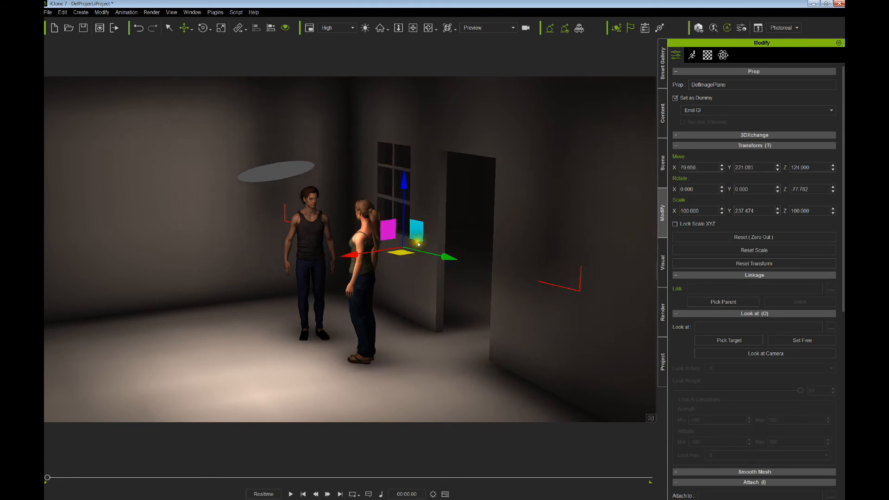
alt+right_drag(447, 241, 419, 215)
mouse_move(326, 234)
mouse_down()
mouse_move(309, 234)
mouse_move(333, 234)
mouse_up()
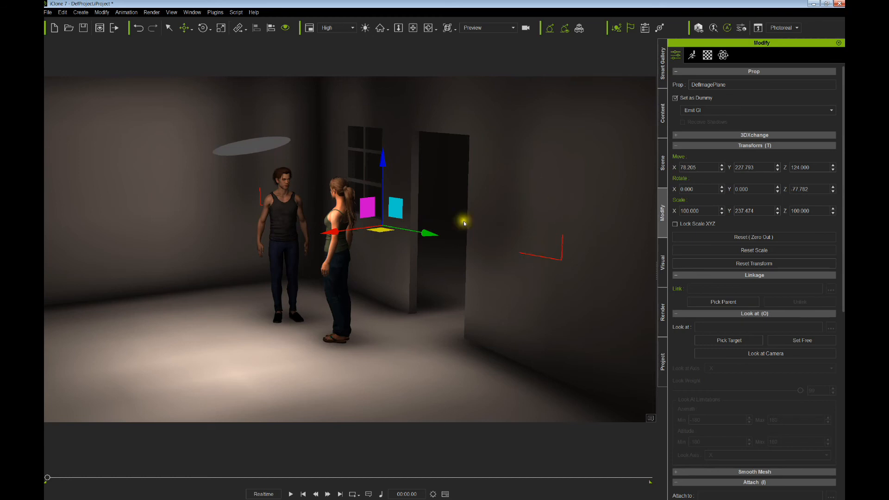
drag(333, 234, 335, 233)
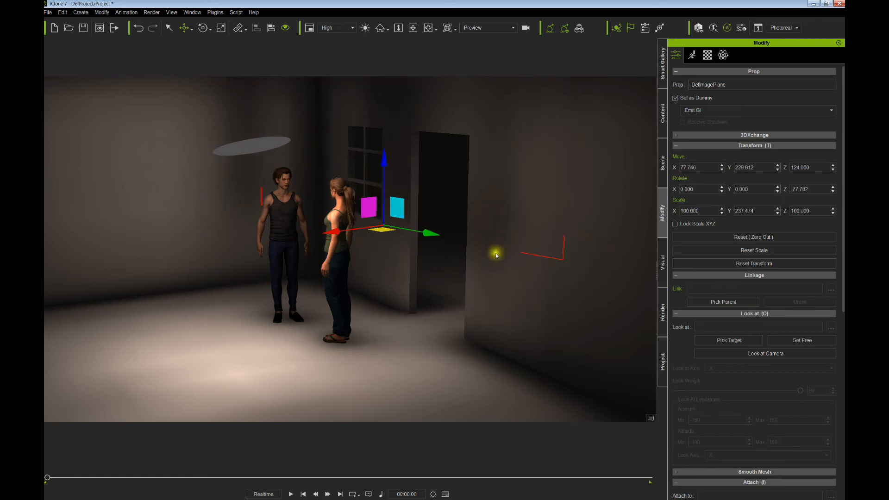
drag(432, 236, 464, 244)
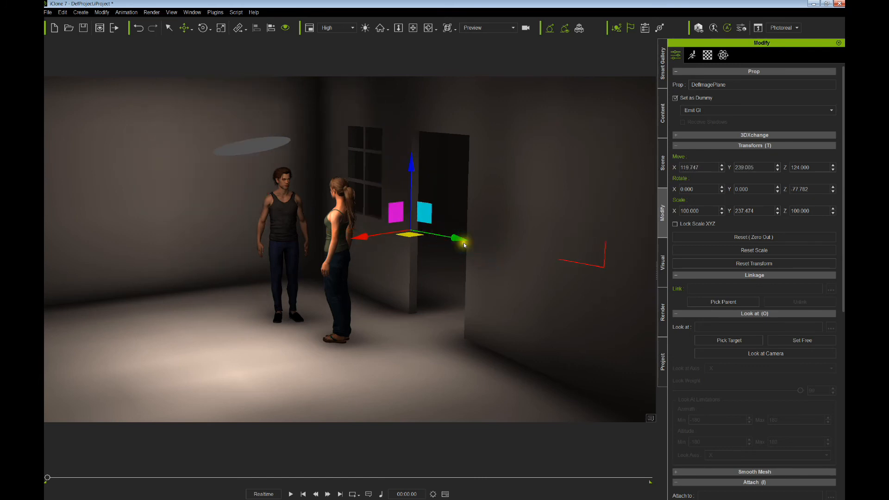
right_drag(480, 246, 514, 238)
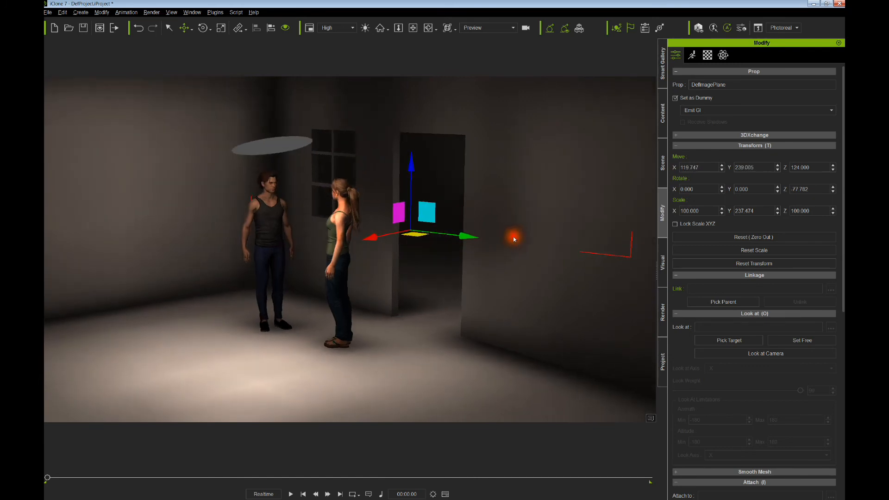
click(663, 261)
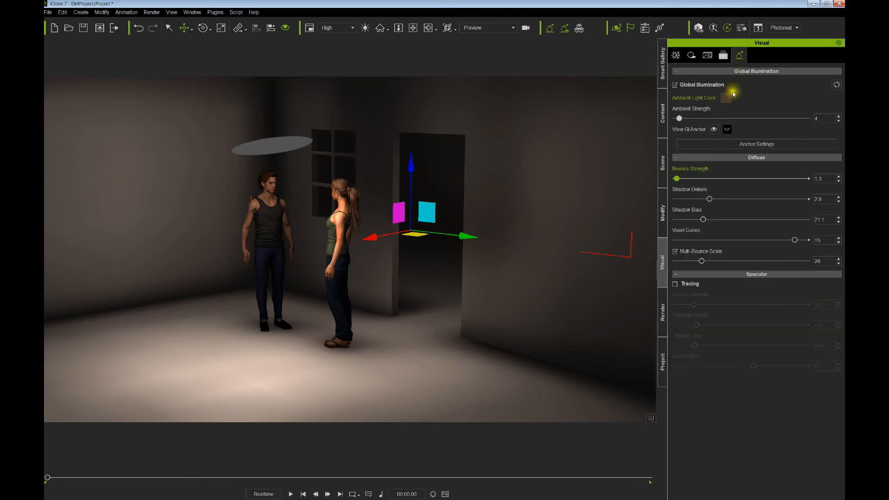
- Lower GI shadow bias to 17.2 and voxel cones to 12, and move the panel further right
drag(712, 223, 701, 224)
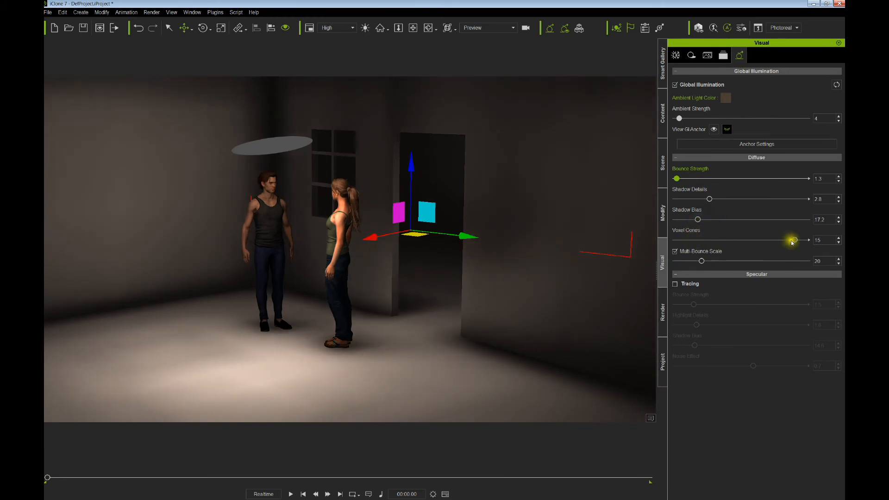
drag(792, 242, 762, 240)
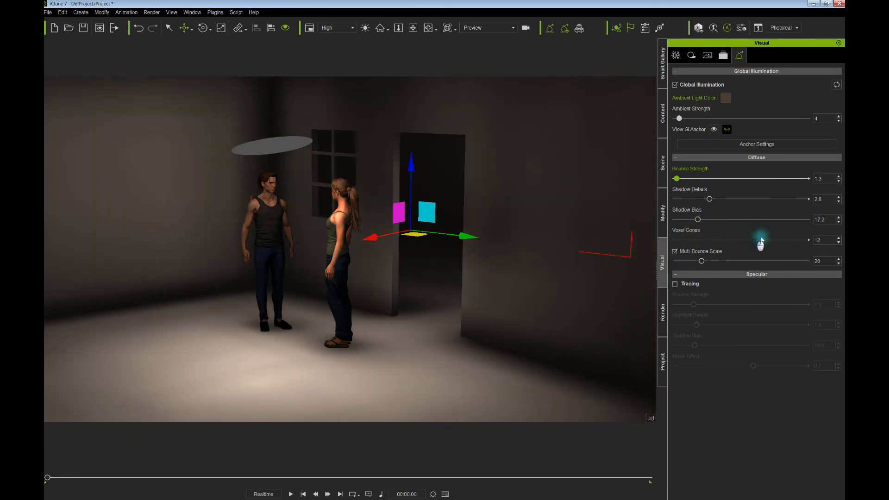
drag(369, 238, 370, 239)
drag(475, 244, 512, 251)
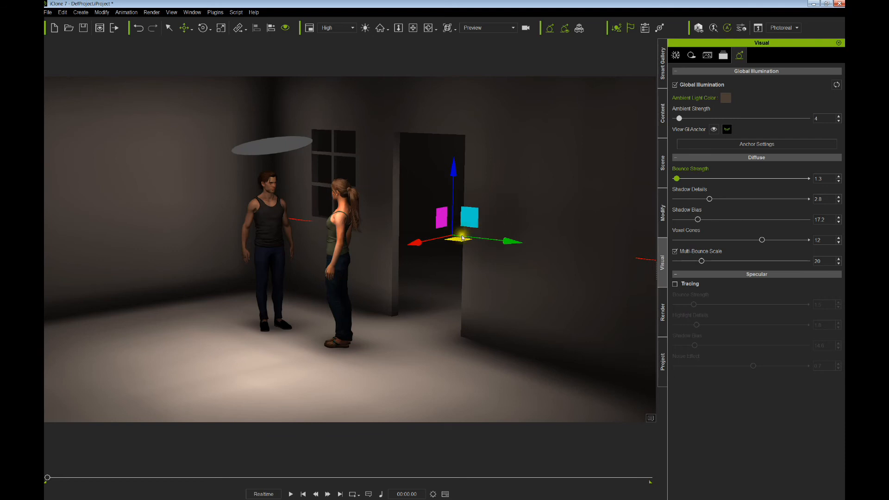
click(664, 211)
click(663, 164)
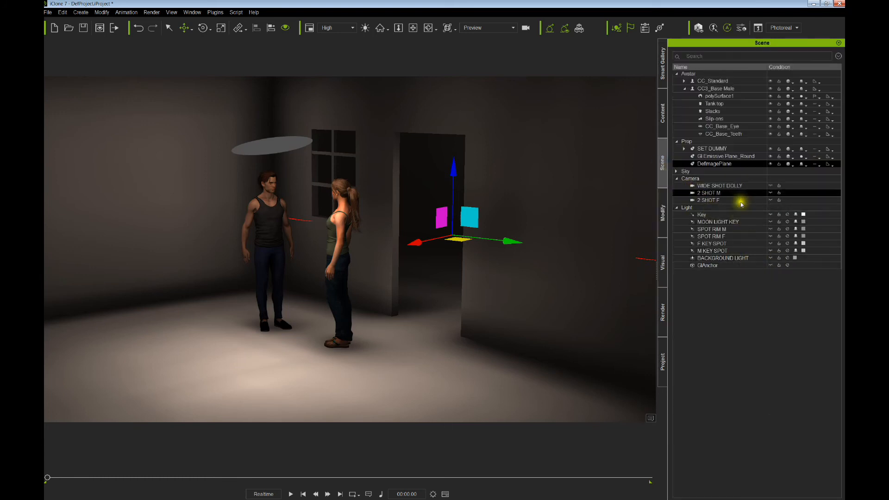
- Toggle DefImagePlane's visibility to compare the lighting, leaving it visible
click(771, 164)
click(771, 164)
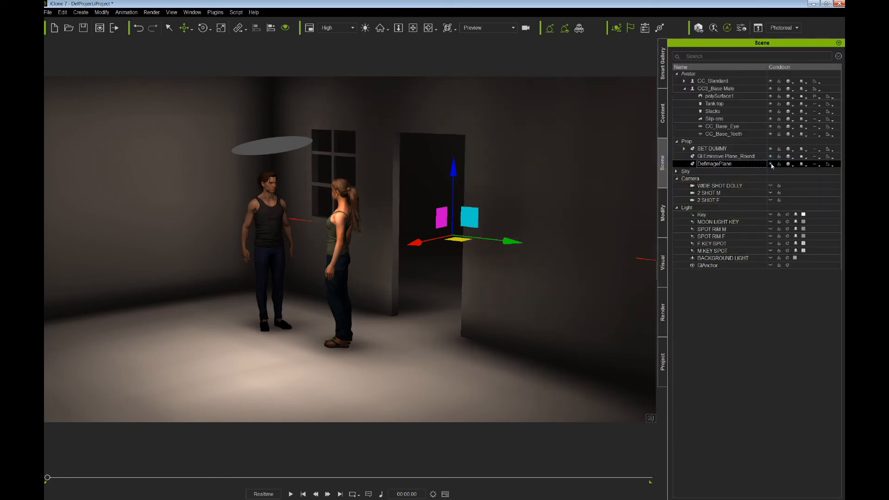
click(771, 164)
click(771, 164)
click(739, 165)
- Shift-drag to copy the image plane and turn the copy around its vertical axis
ctrl+drag(413, 243, 324, 264)
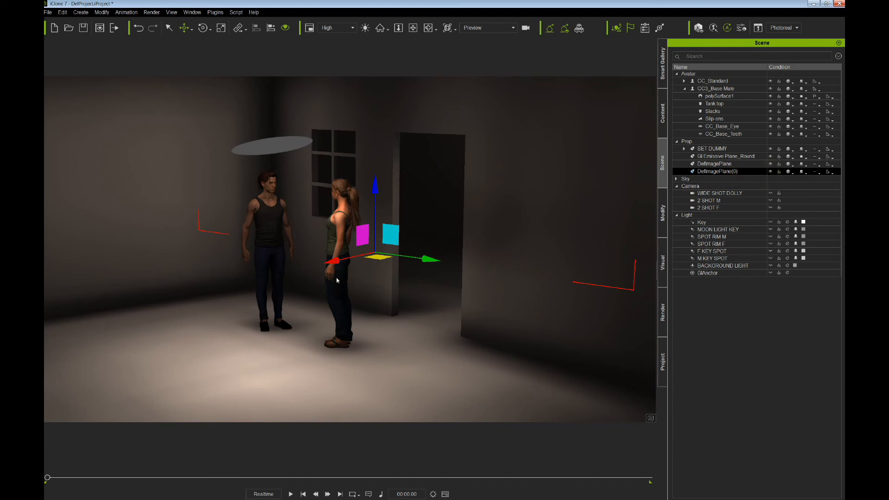
key(ctrl+2)
key(e)
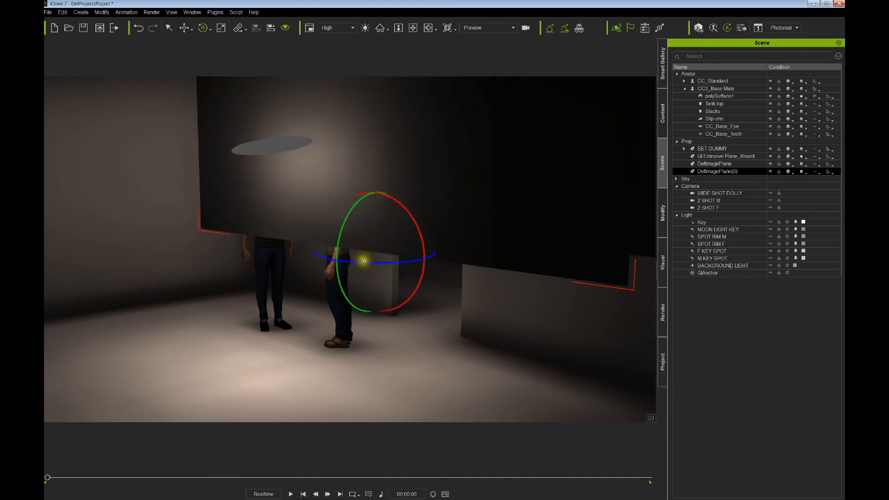
drag(380, 264, 242, 154)
drag(158, 226, 154, 225)
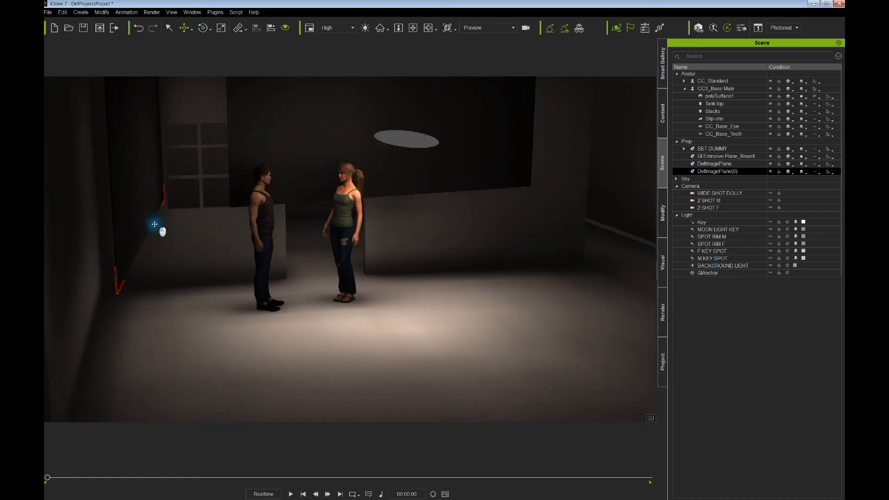
right_drag(289, 251, 189, 229)
middle_drag(189, 229, 283, 241)
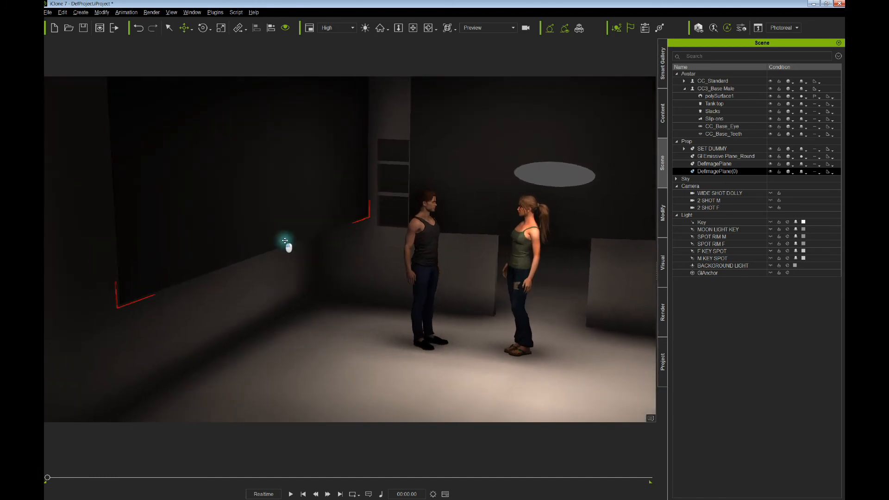
right_drag(283, 240, 277, 223)
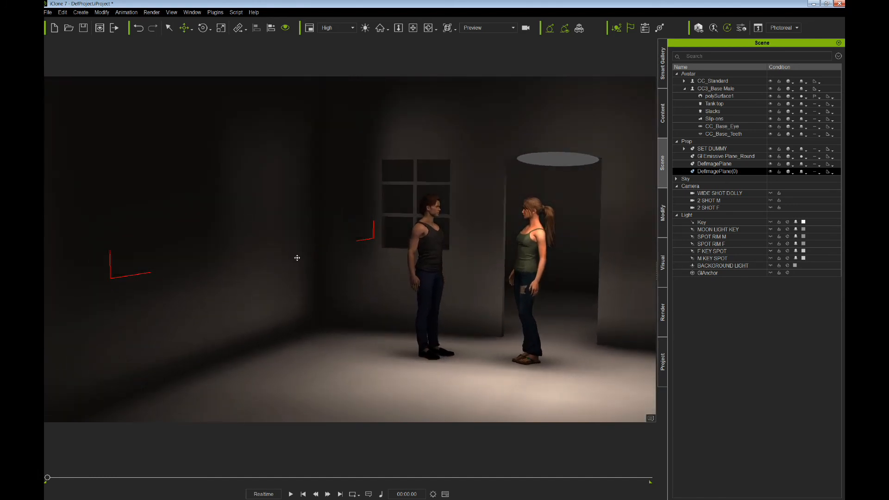
- Position the copy, DefImagePlane(0), against the left wall of the room
drag(248, 219, 232, 226)
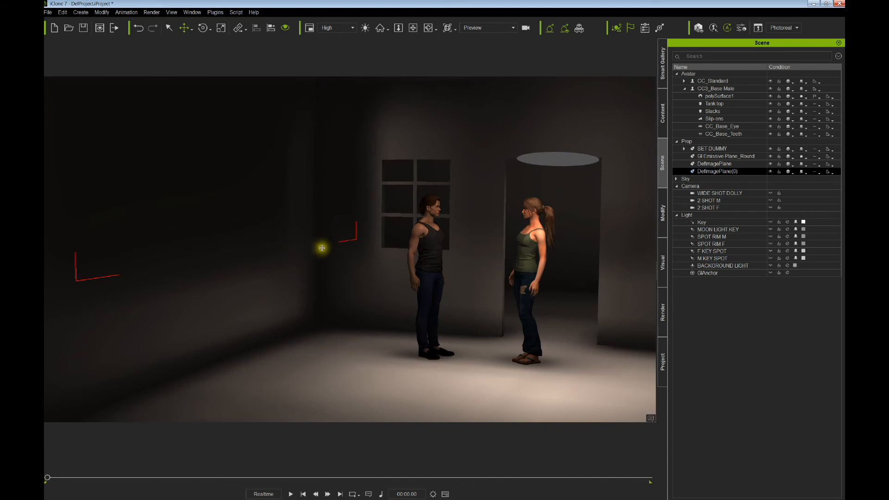
right_drag(345, 254, 312, 258)
middle_drag(312, 258, 268, 224)
right_drag(268, 223, 248, 232)
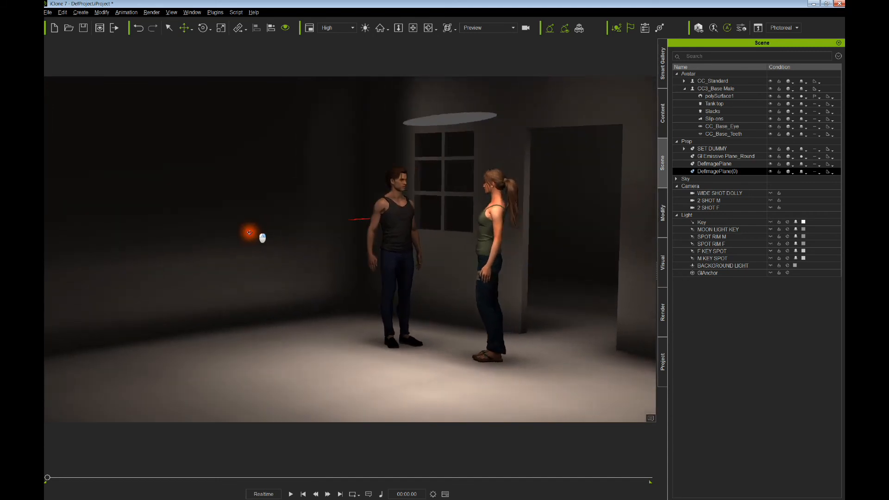
middle_drag(270, 227, 286, 235)
drag(233, 212, 222, 220)
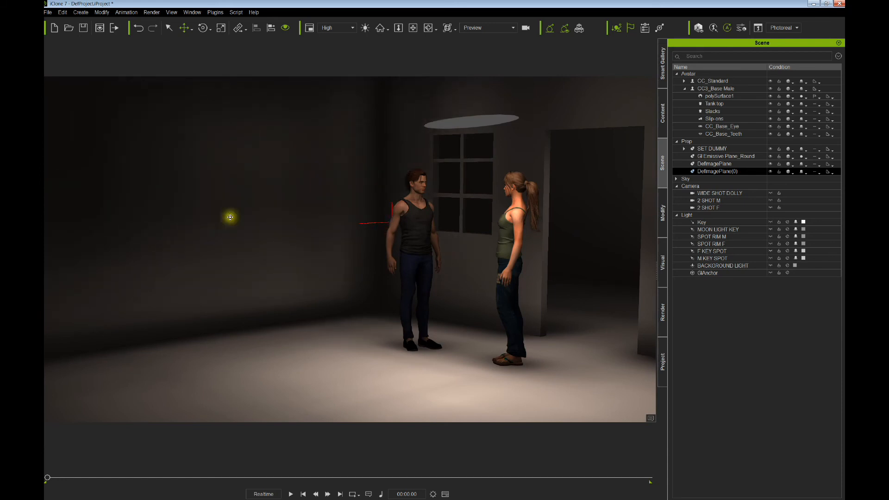
- Hide and reshow the original and copied image planes to compare the lighting
click(770, 172)
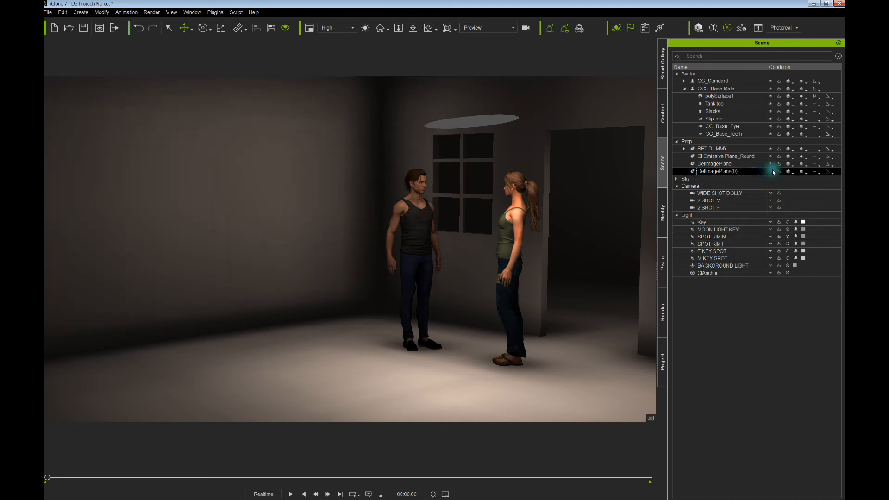
click(775, 164)
click(770, 165)
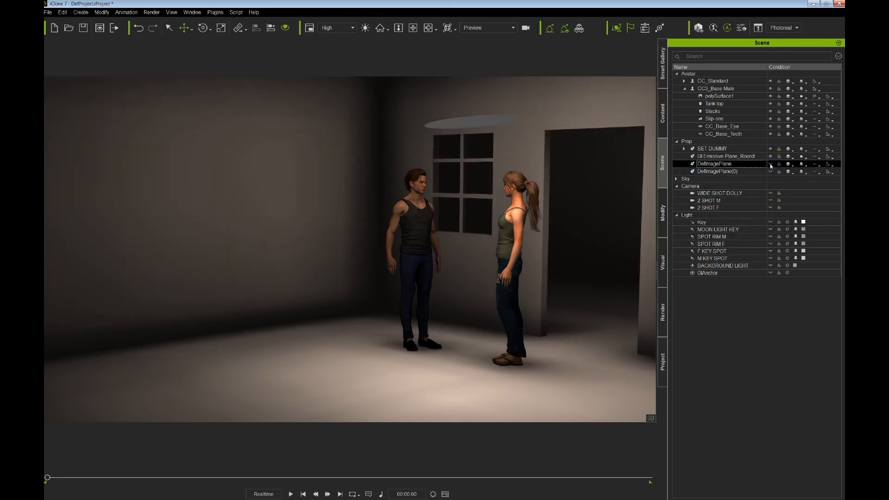
click(771, 166)
click(770, 172)
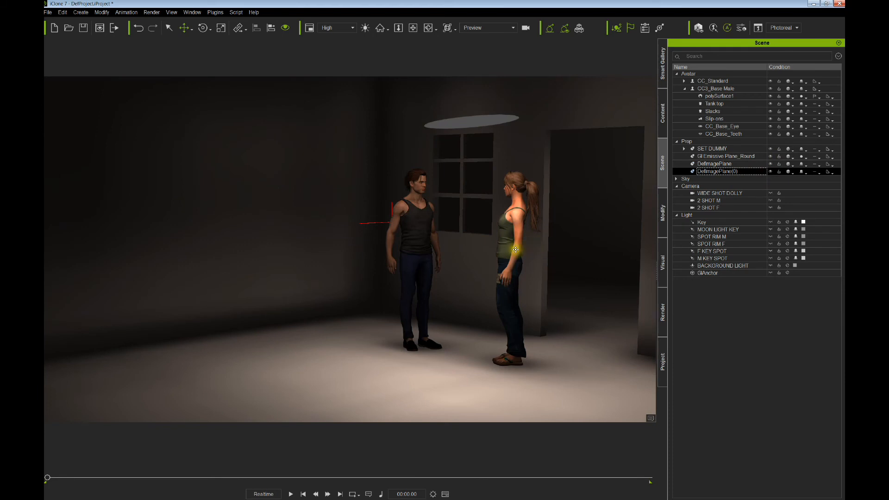
right_drag(515, 249, 439, 198)
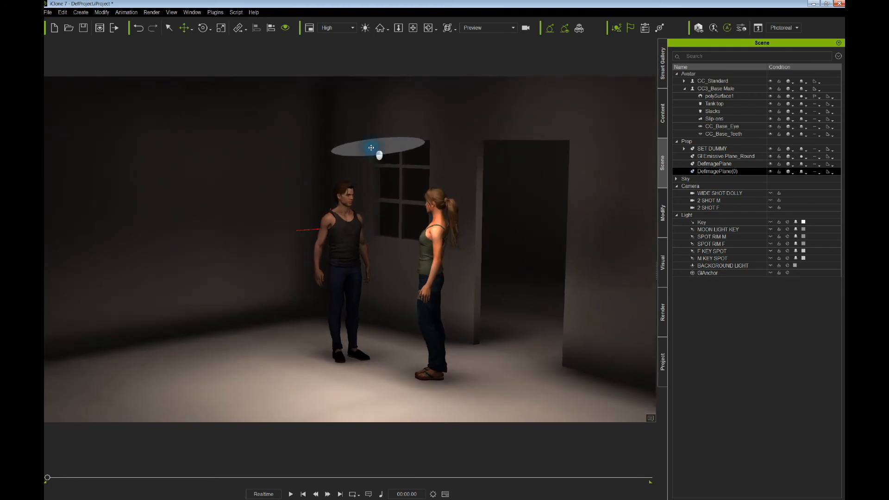
- Move the ceiling emissive disc up and back
click(372, 148)
mouse_move(390, 155)
mouse_down()
mouse_move(391, 145)
mouse_move(384, 158)
mouse_up()
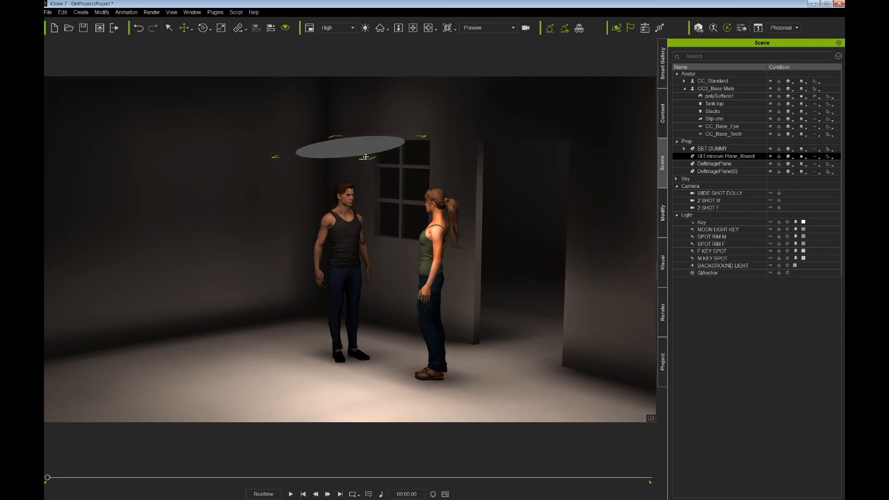
drag(366, 158, 364, 159)
right_drag(371, 173, 458, 191)
middle_drag(458, 190, 408, 183)
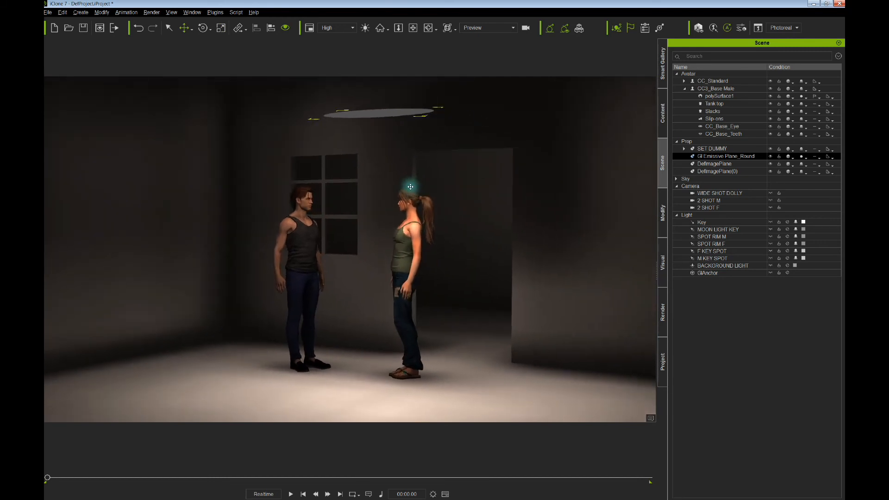
right_drag(434, 197, 450, 195)
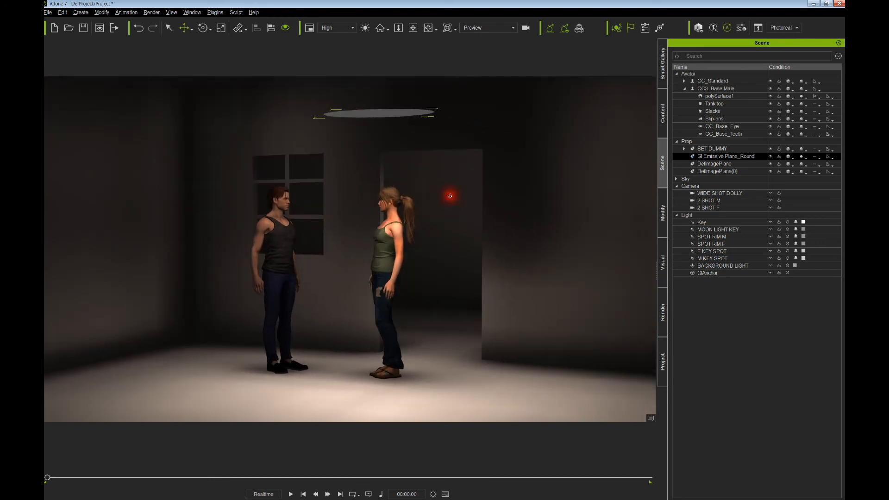
- Enlarge DefImagePlane along one axis and nudge it slightly right
click(745, 163)
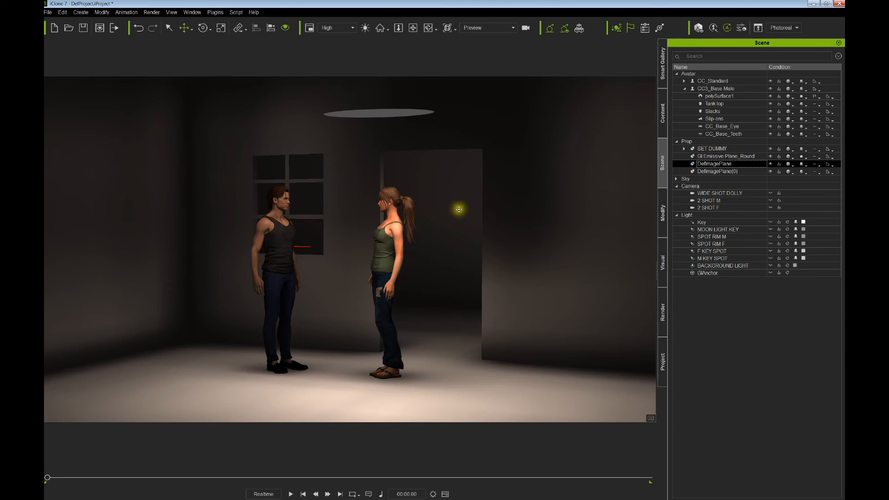
key(r)
drag(568, 249, 596, 250)
key(w)
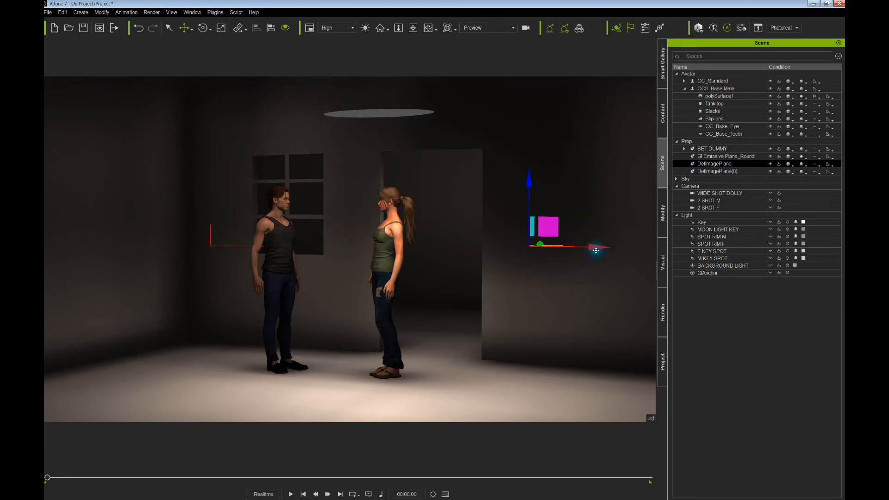
right_drag(577, 255, 522, 284)
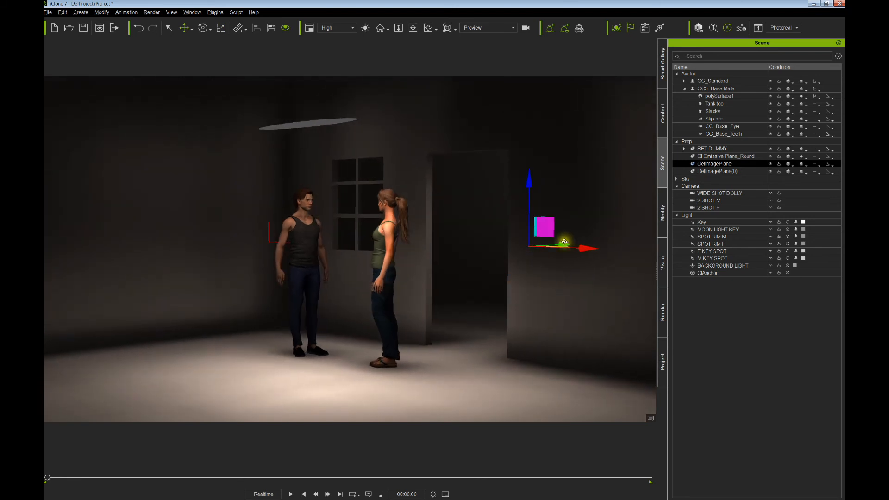
mouse_move(564, 241)
mouse_down()
mouse_move(586, 252)
mouse_move(562, 247)
mouse_up()
right_drag(535, 248, 482, 254)
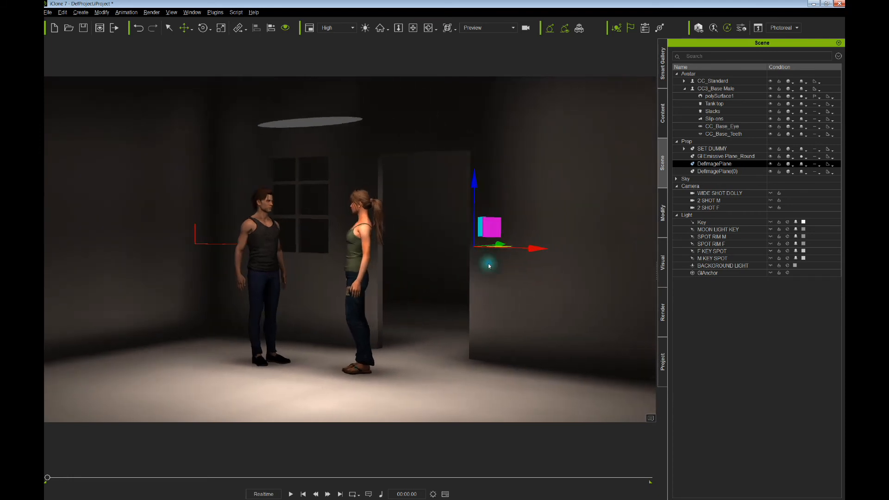
- Shift-drag a copy, DefImagePlane(1), far to the right to darken the right-hand wall
ctrl+drag(533, 247, 842, 276)
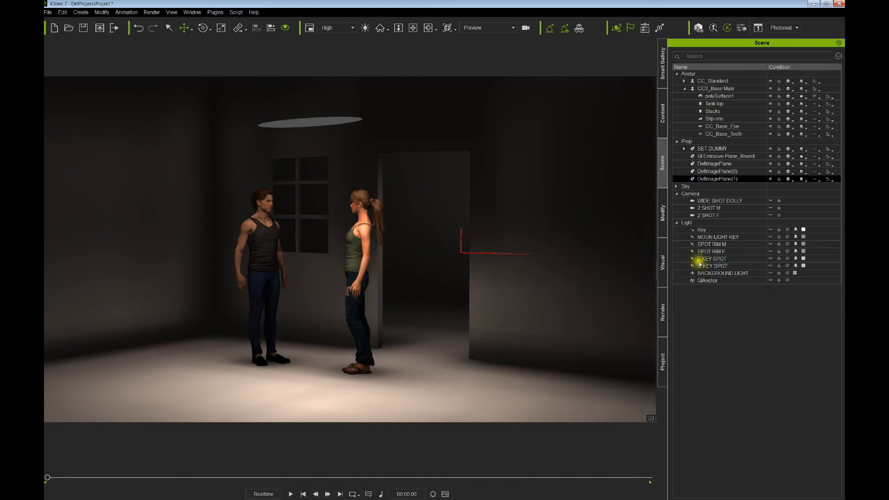
right_drag(609, 238, 508, 249)
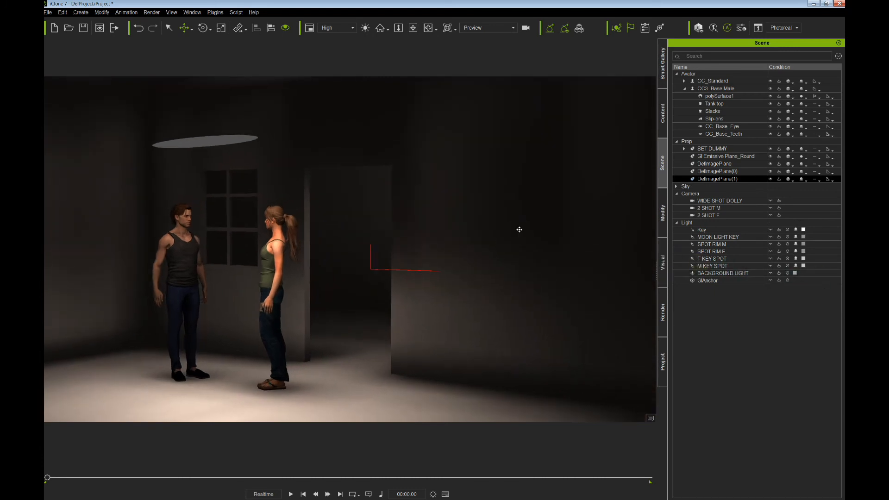
drag(519, 230, 519, 234)
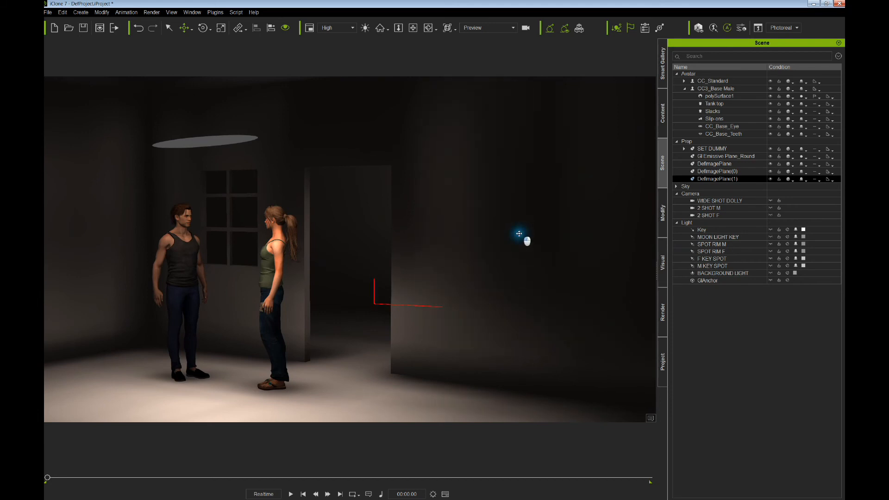
middle_drag(479, 243, 549, 233)
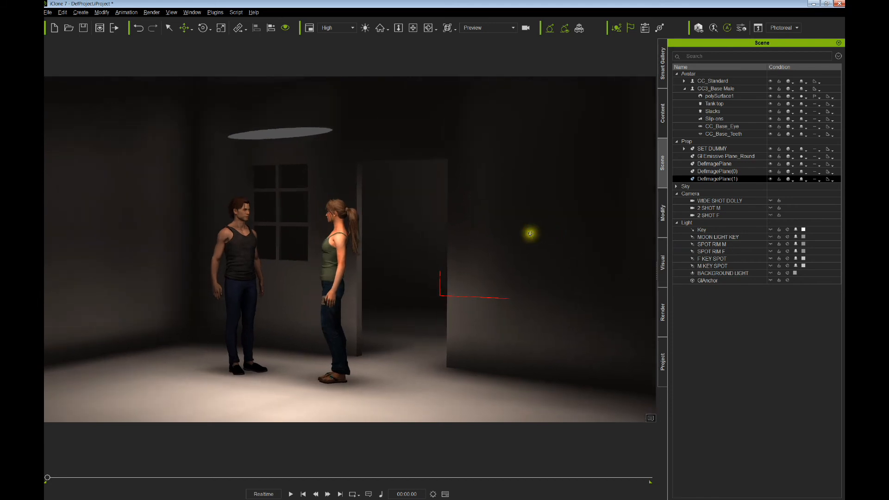
mouse_move(530, 232)
right_down()
mouse_move(526, 211)
mouse_move(520, 219)
right_up()
scroll(417, 232, up, 4)
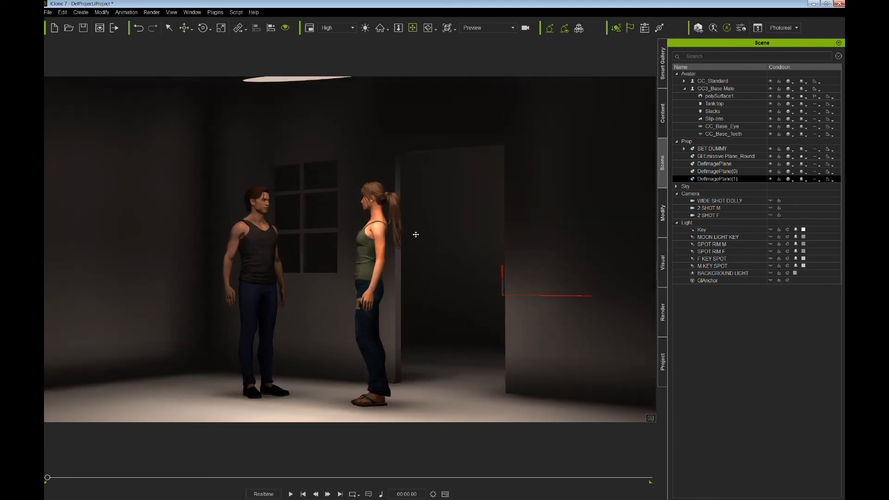
scroll(430, 243, up, 1)
right_drag(430, 244, 433, 258)
middle_drag(427, 247, 433, 228)
scroll(432, 239, down, 3)
scroll(371, 204, down, 2)
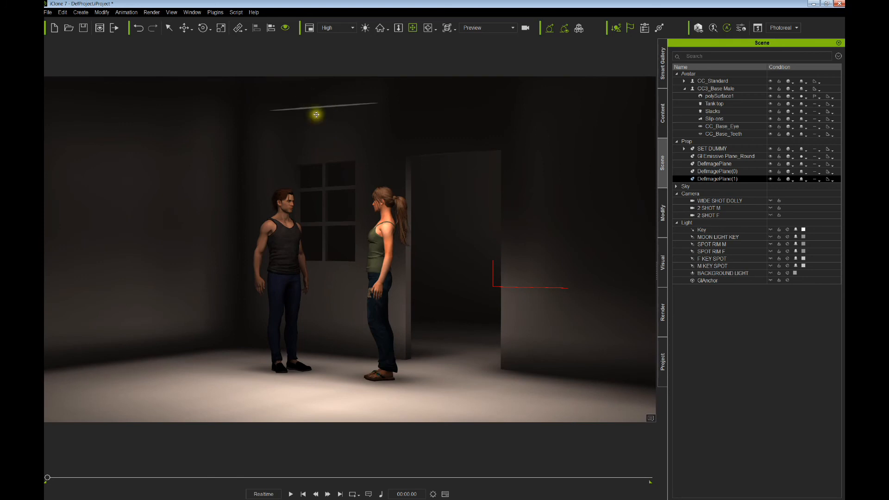
middle_drag(398, 201, 367, 181)
scroll(367, 181, up, 1)
- Switch on MOON LIGHT KEY so blue moonlight falls through the window
click(781, 238)
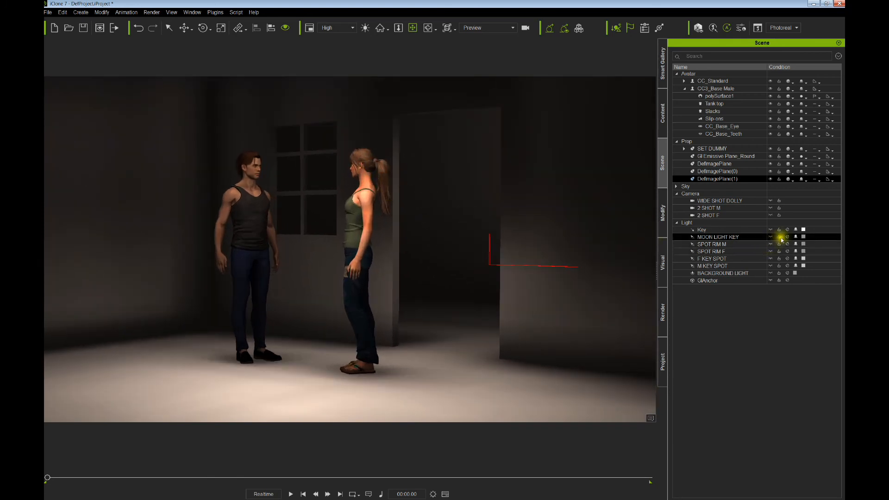
click(787, 237)
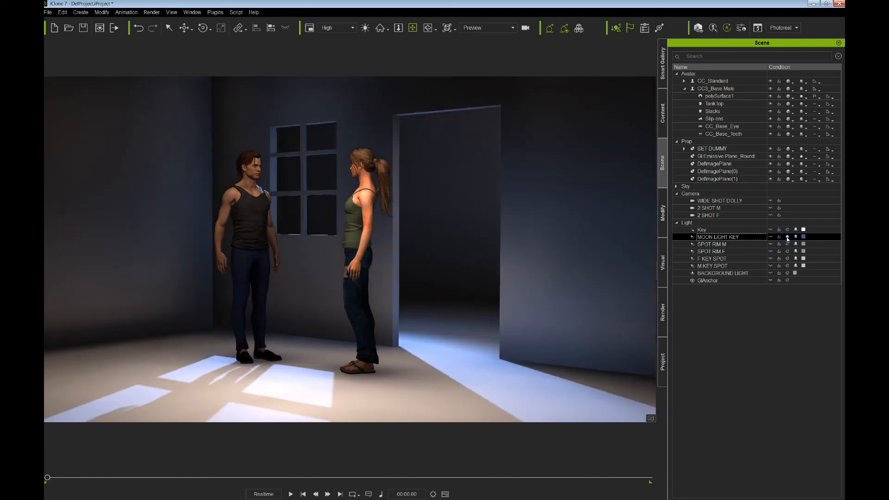
scroll(447, 258, down, 2)
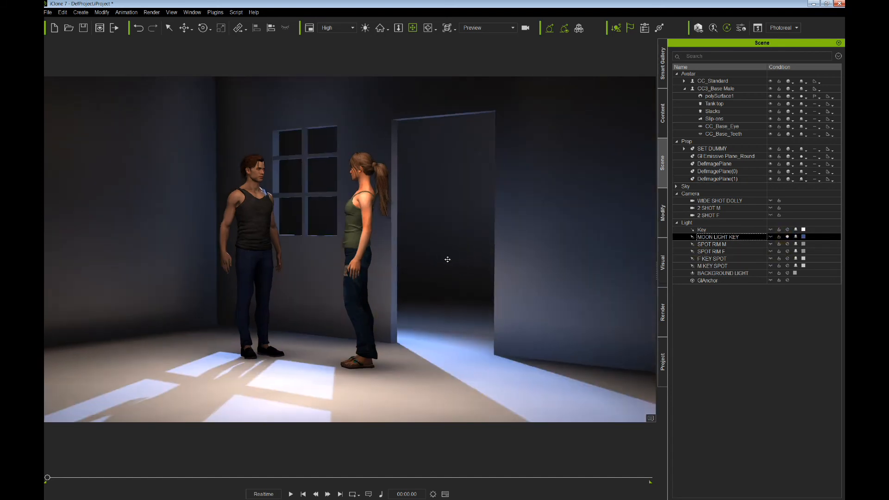
scroll(579, 228, up, 1)
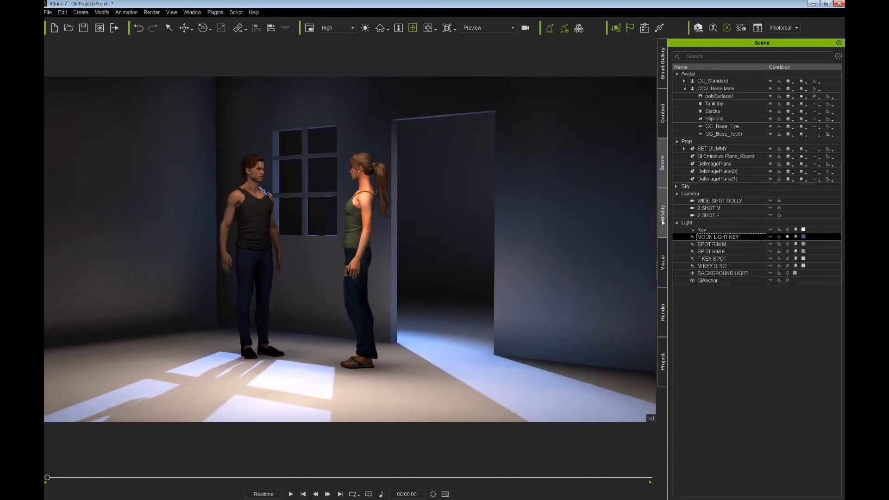
- Turn on Fog in the Visual Atmosphere settings to fill the room with blue haze
click(663, 260)
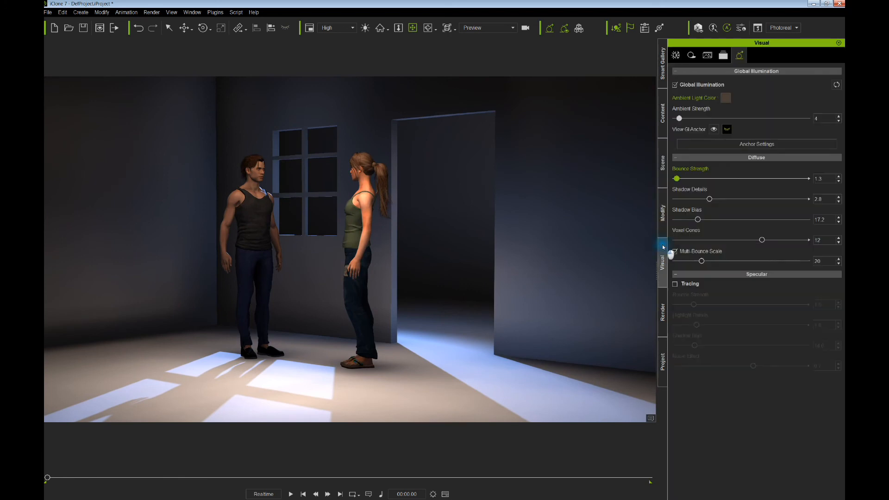
click(676, 55)
click(676, 172)
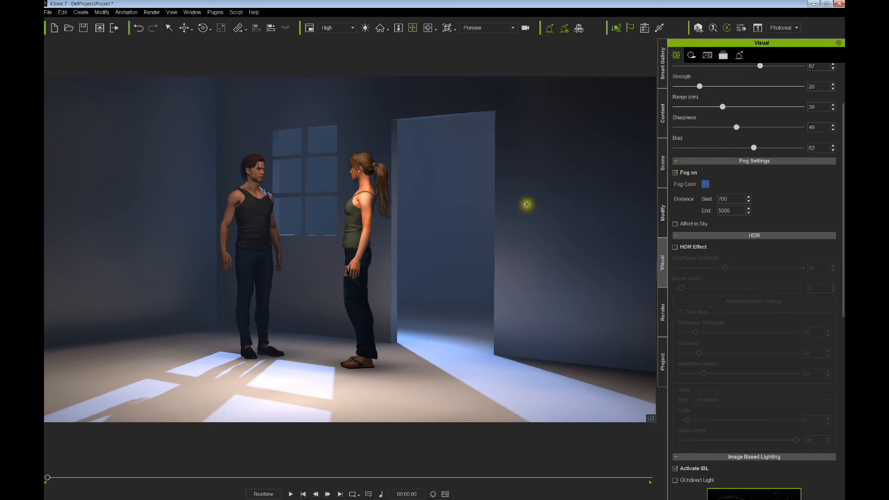
scroll(402, 255, down, 5)
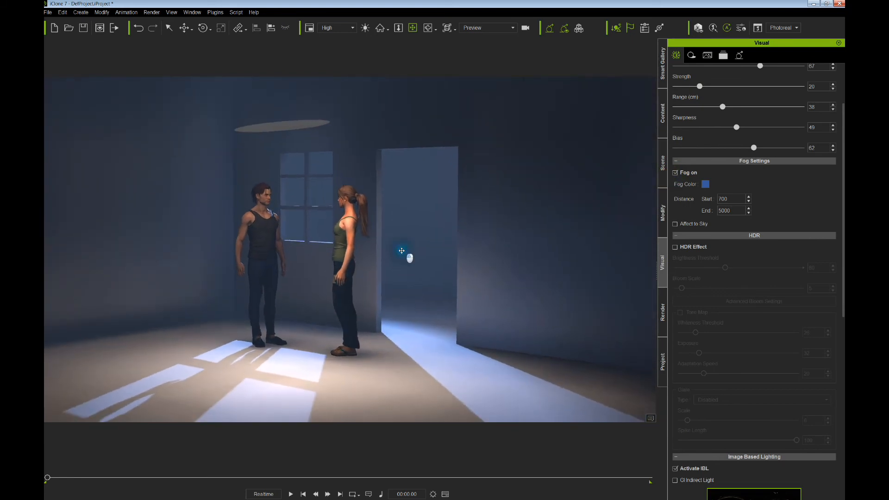
middle_drag(401, 251, 400, 249)
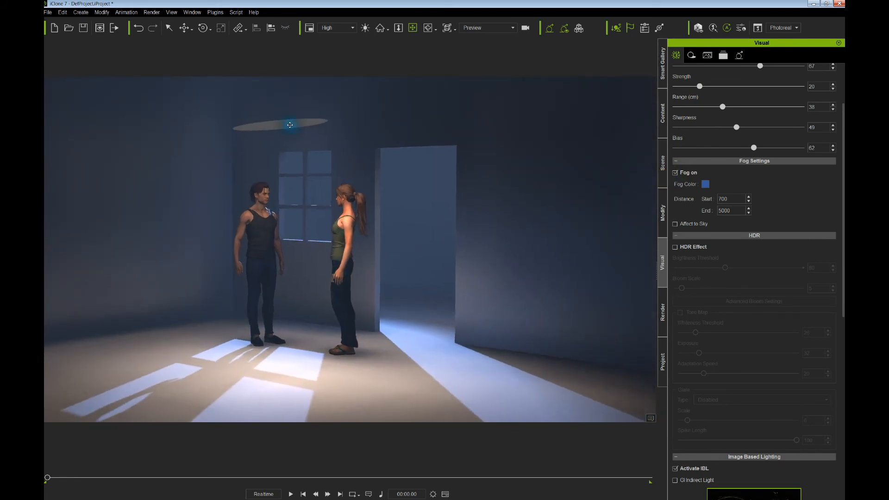
click(663, 213)
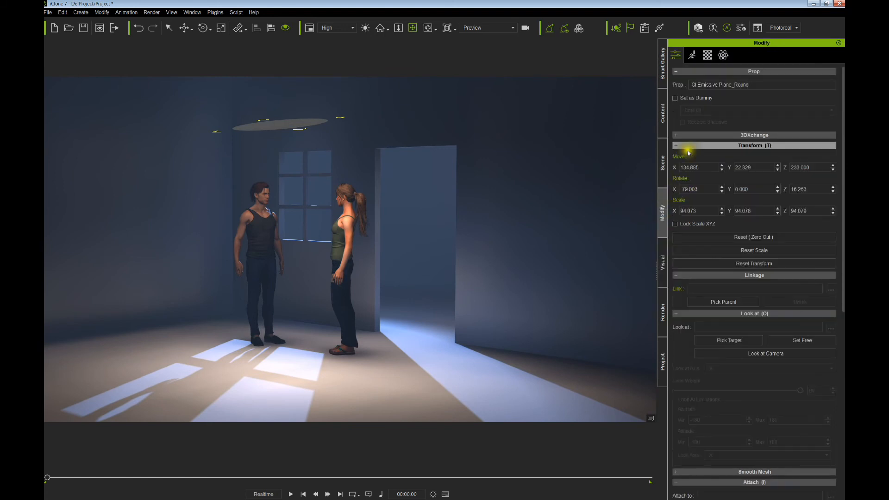
- Mark GI Emissive Plane_Round as an Emit GI dummy and toggle dummy display
click(675, 99)
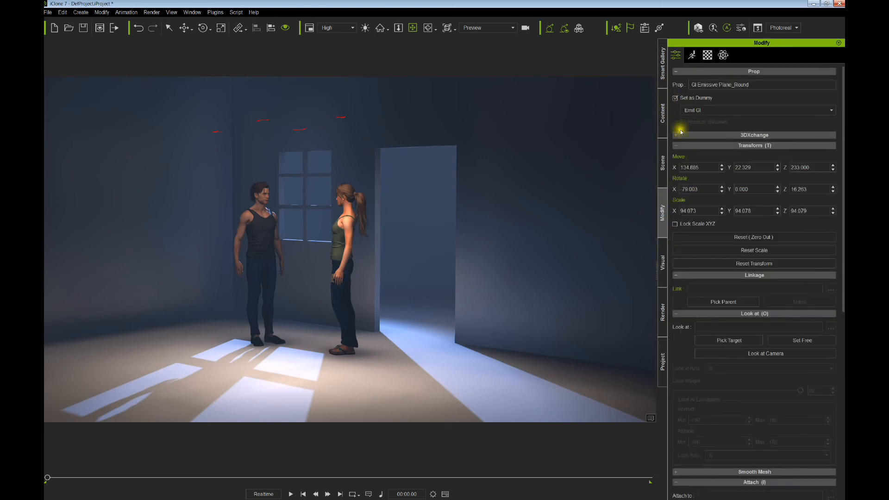
click(520, 145)
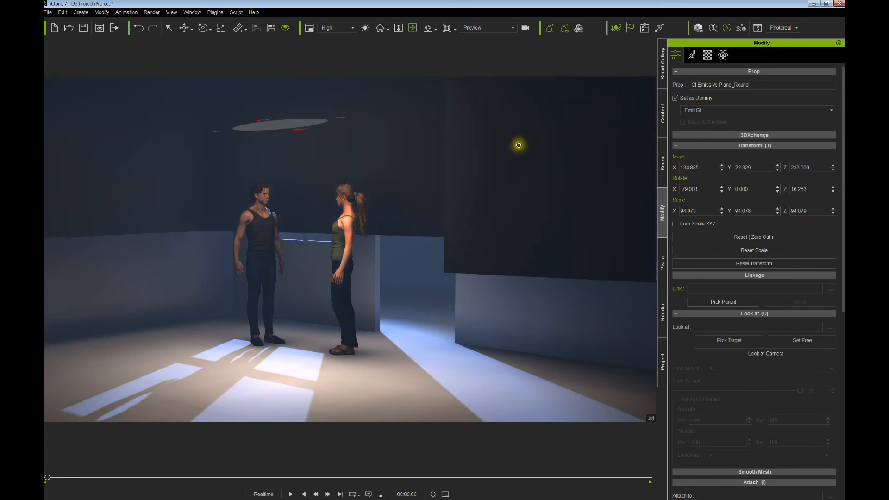
key(ctrl+d)
key(ctrl+d)
key(ctrl+d)
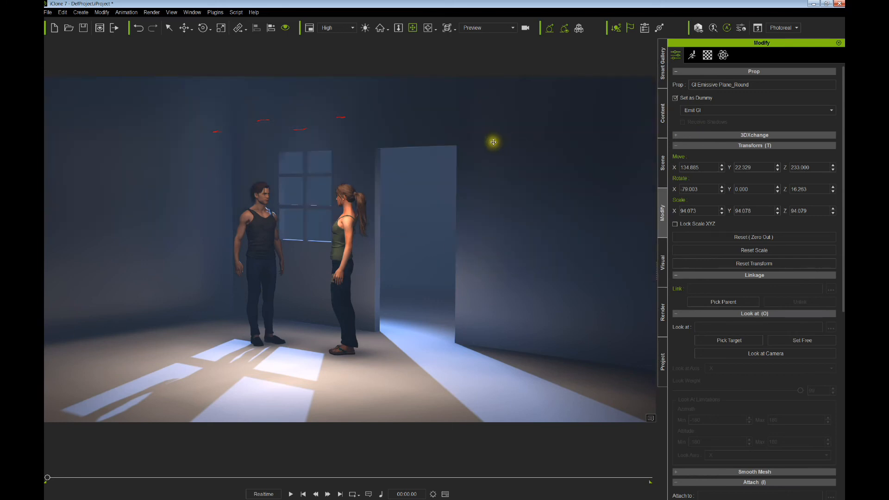
- Toggle the three DefImagePlane blockers' visibility in the Scene list to compare lighting
click(663, 184)
click(770, 179)
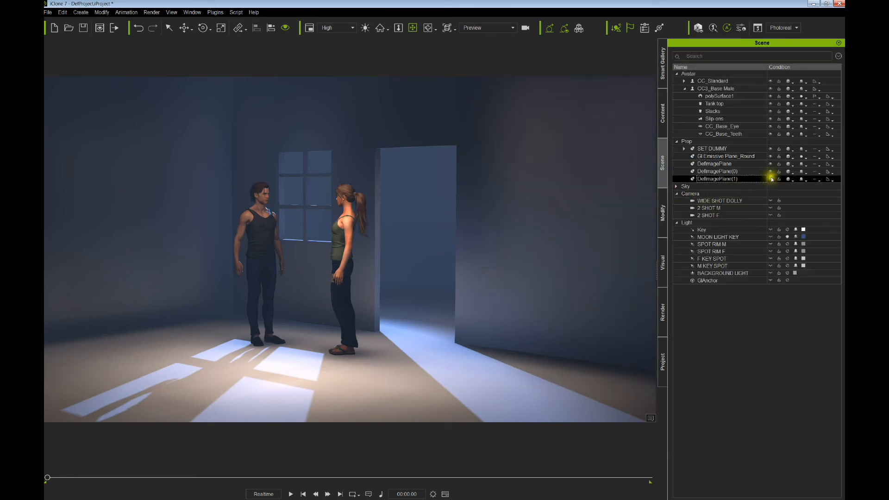
click(770, 172)
click(771, 164)
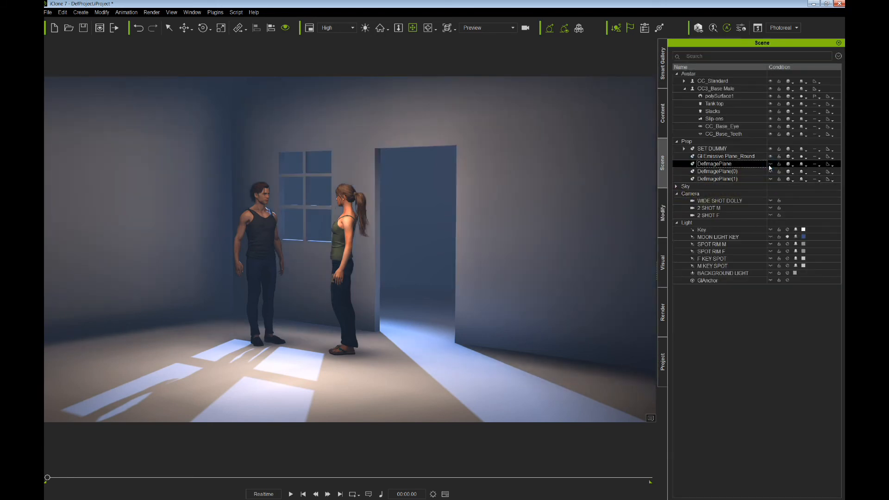
click(770, 164)
click(770, 172)
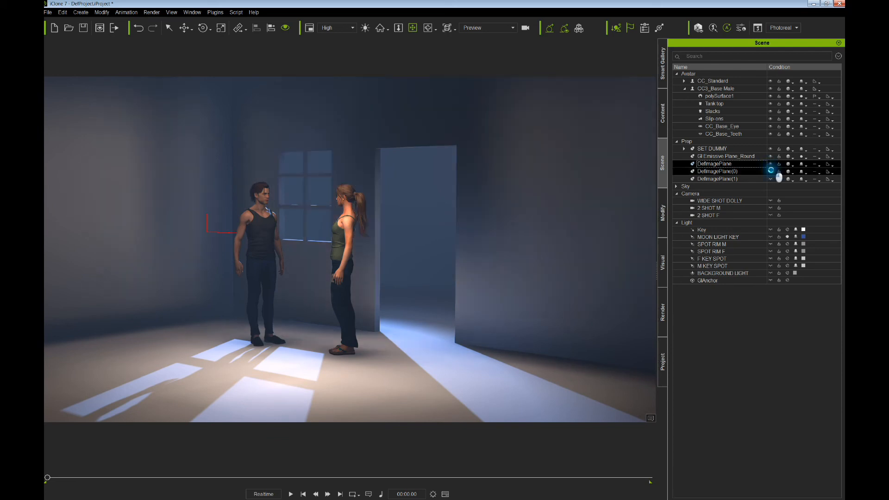
click(771, 179)
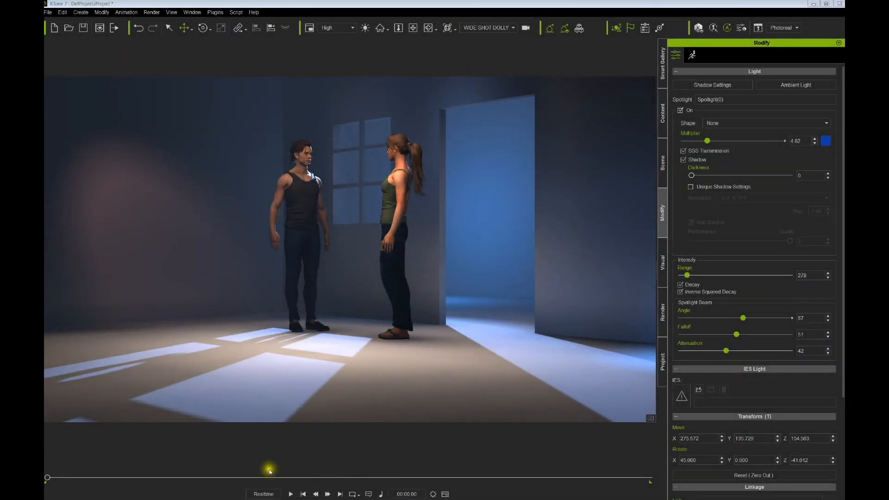
- Play the animation, stop back at frame 0, and show the Scene object list
click(291, 494)
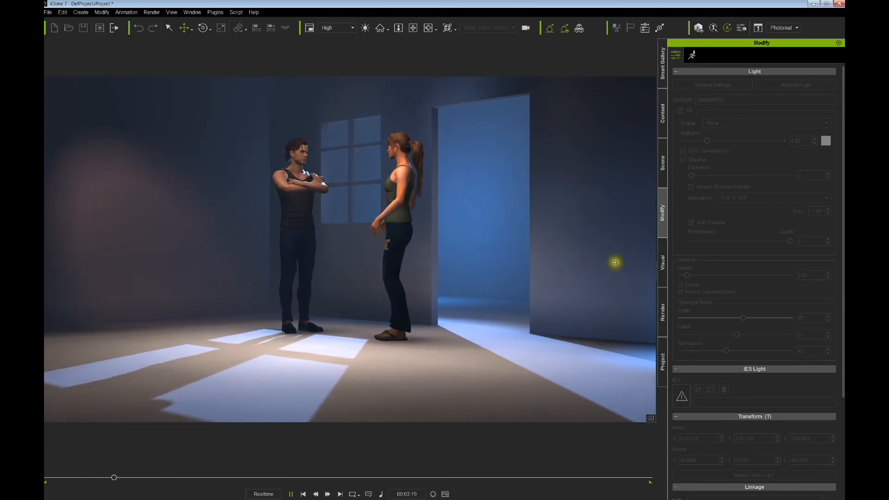
click(304, 494)
click(663, 182)
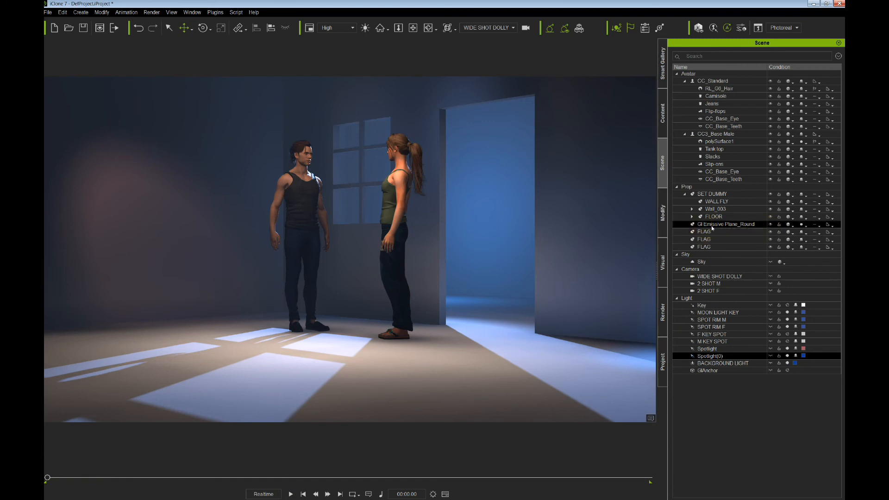
- Hide the dark flag panels and select the FLOOR prop in the SET DUMMY group
key(ctrl+d)
key(ctrl+d)
key(ctrl+d)
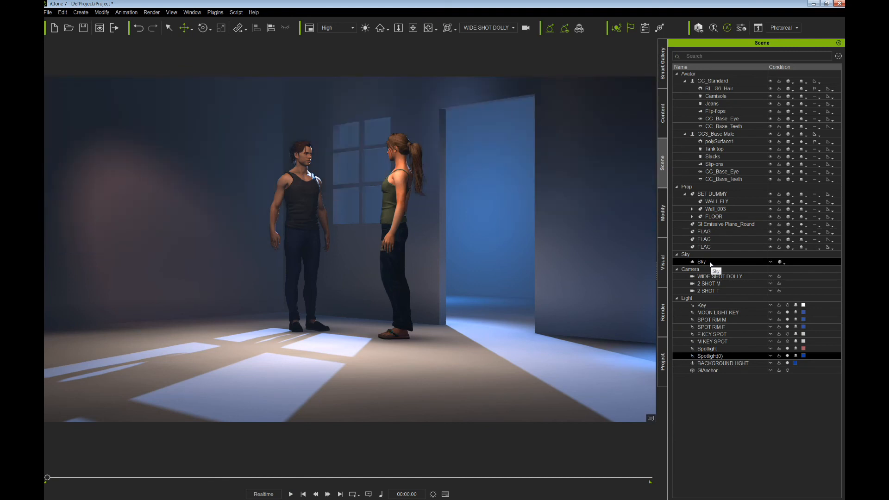
key(ctrl+d)
click(487, 373)
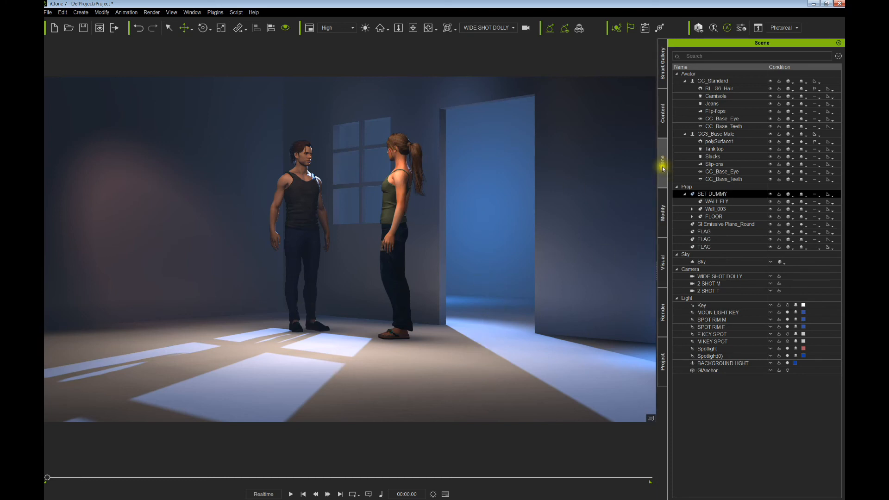
click(713, 216)
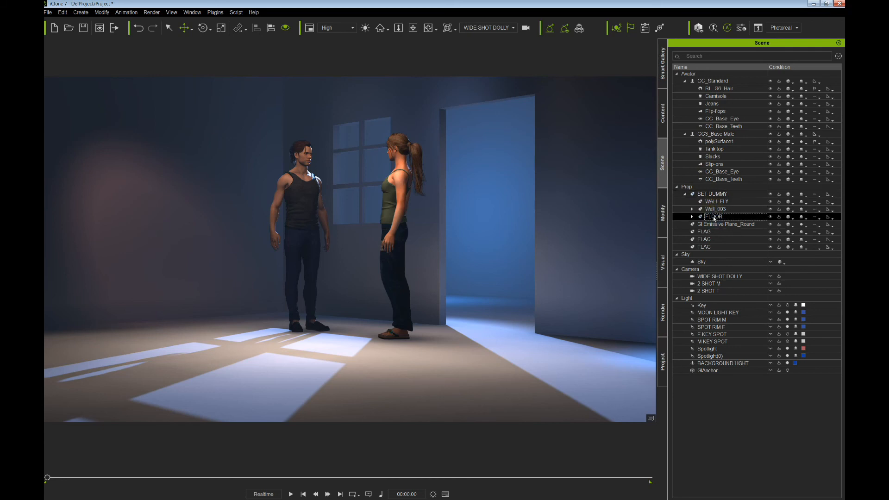
click(664, 221)
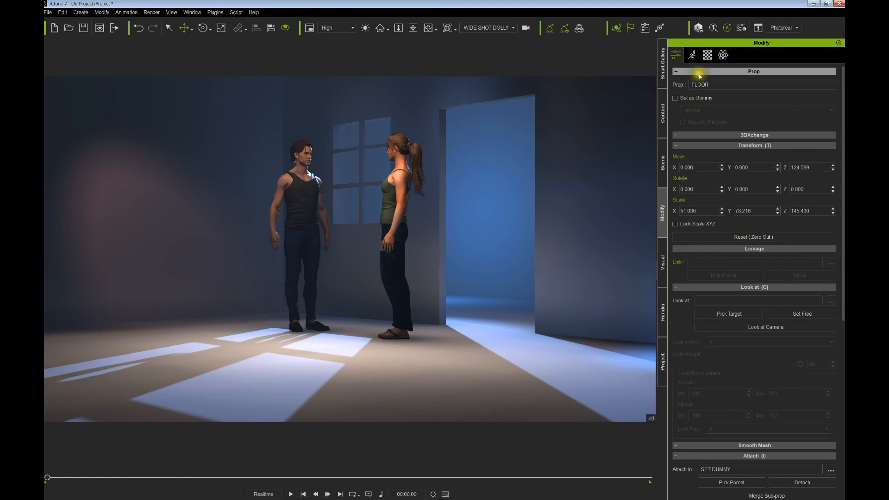
- Set the FLOOR's diffuse colour to mid-grey (126, 126, 126) and play the animation
click(707, 55)
click(722, 390)
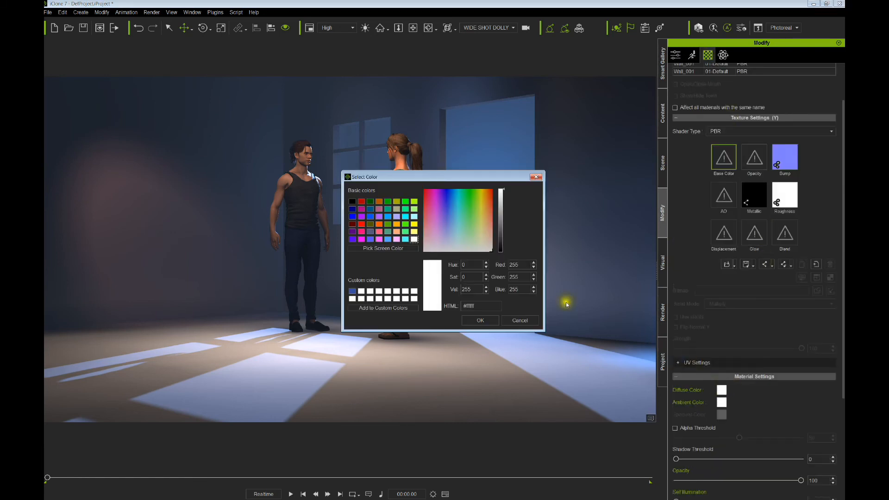
click(500, 222)
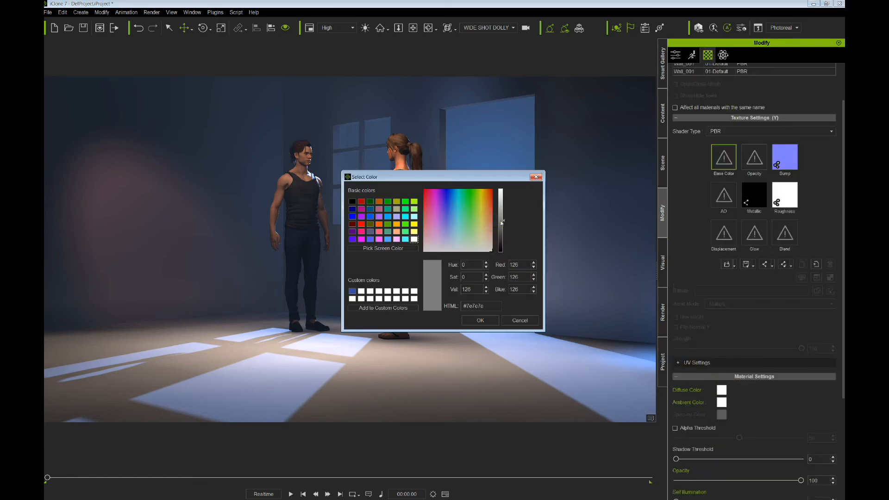
click(481, 319)
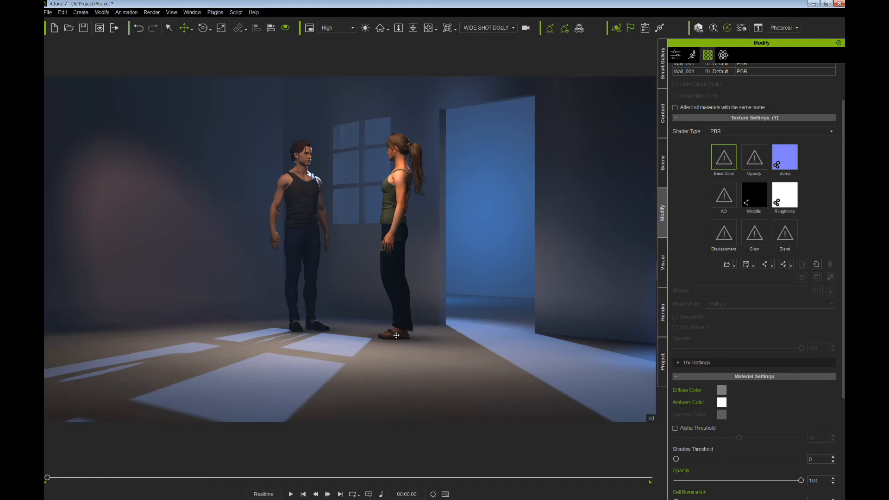
key(space)
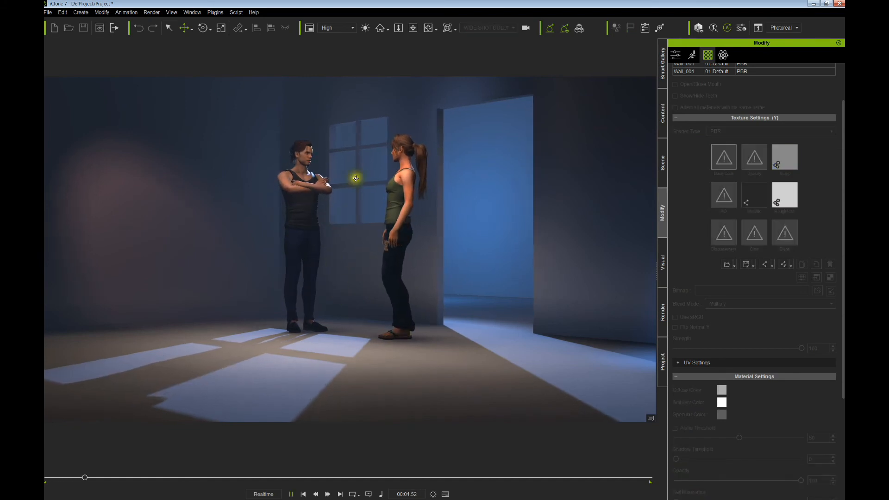
- Stop playback and view the scene through the 2 SHOT M and 2 SHOT F cameras
key(space)
click(497, 29)
click(471, 42)
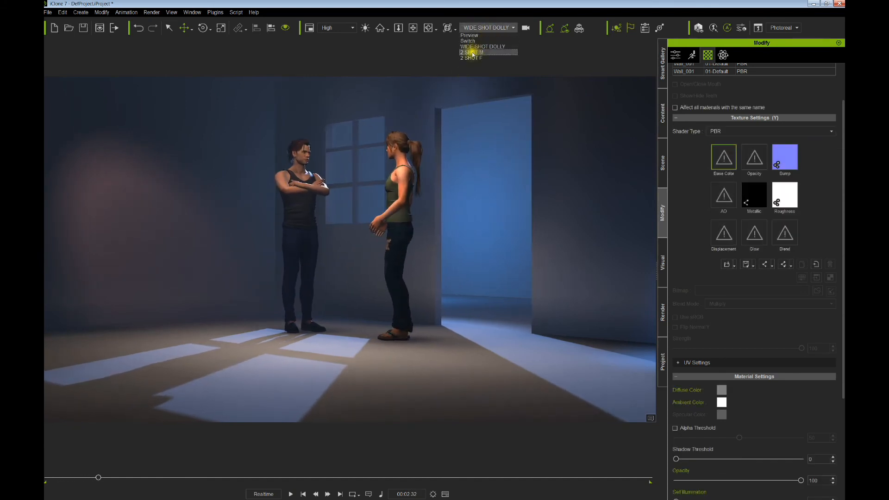
click(500, 28)
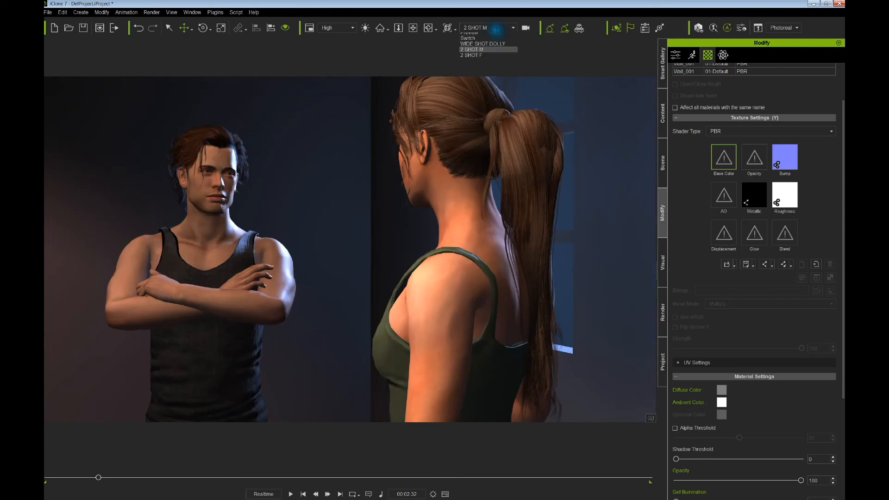
click(468, 61)
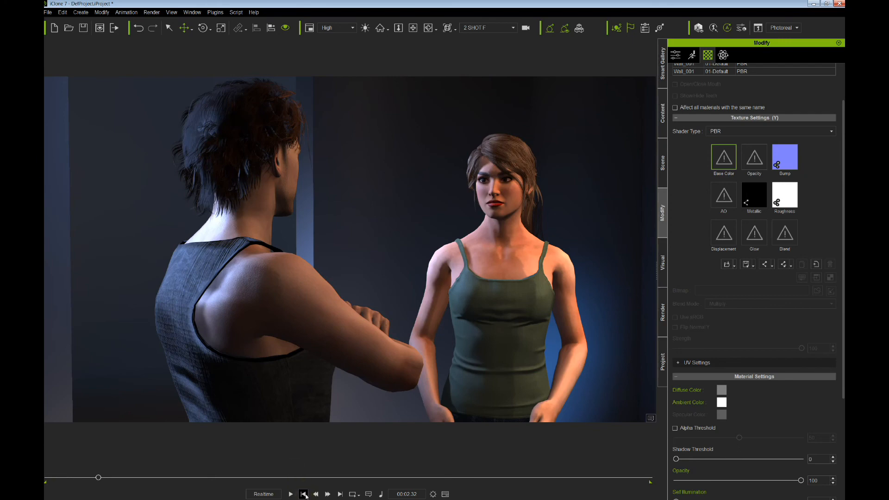
- Rewind the timeline to the start and switch back to the WIDE SHOT DOLLY camera
click(304, 495)
click(476, 28)
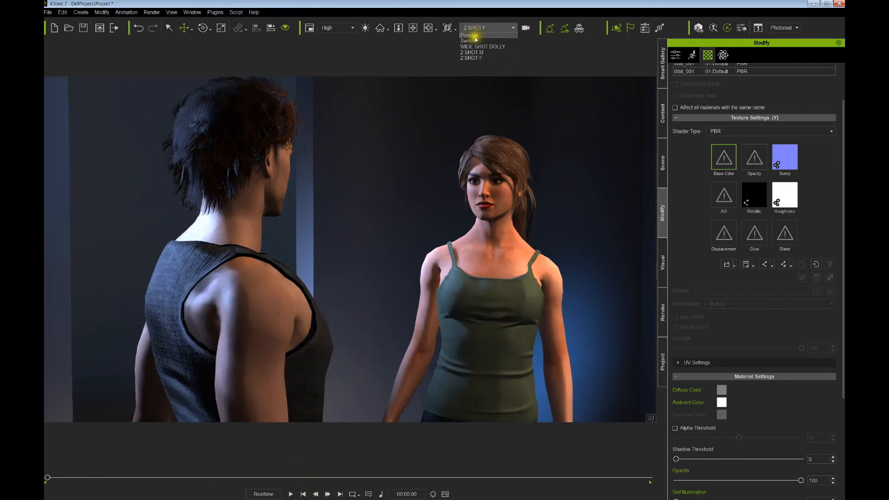
click(474, 47)
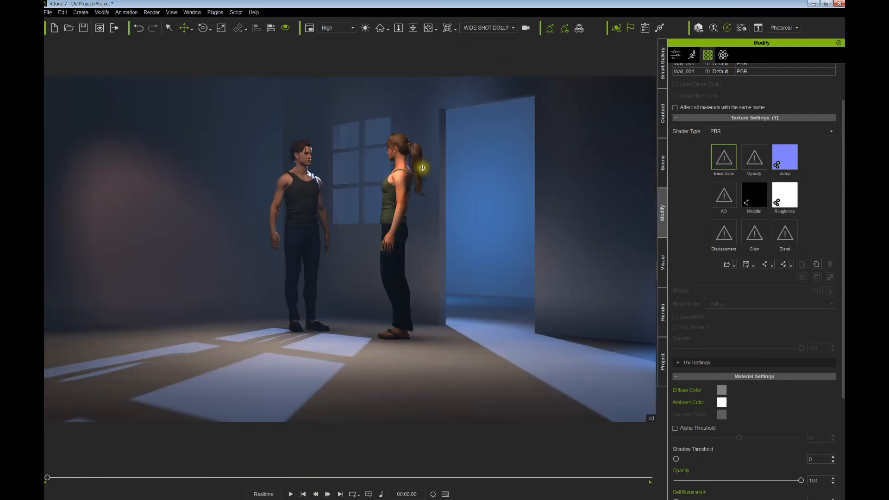
click(663, 163)
click(707, 363)
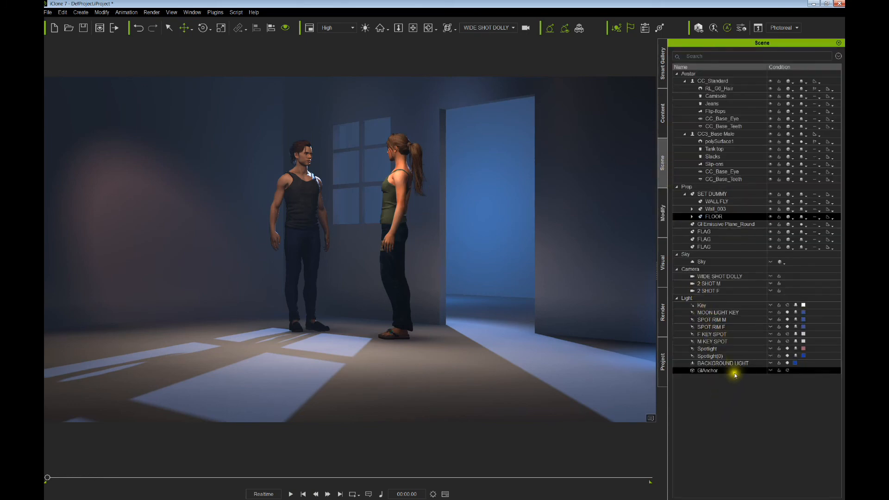
click(788, 364)
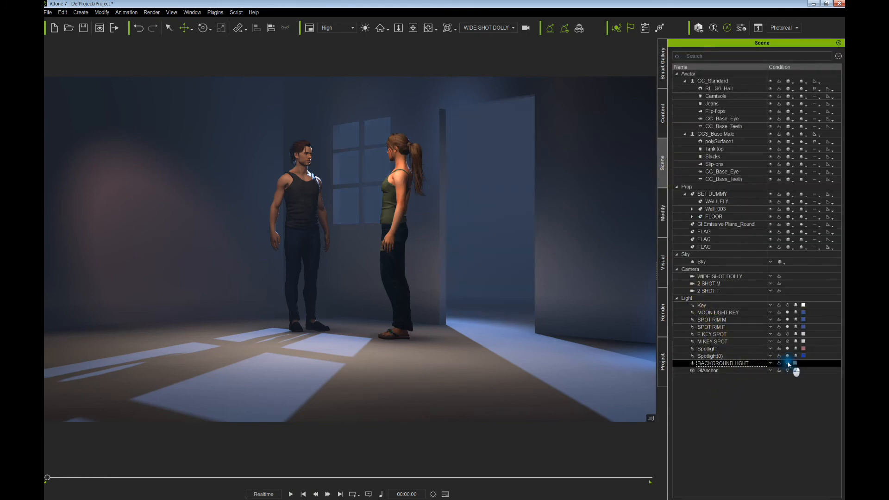
click(789, 363)
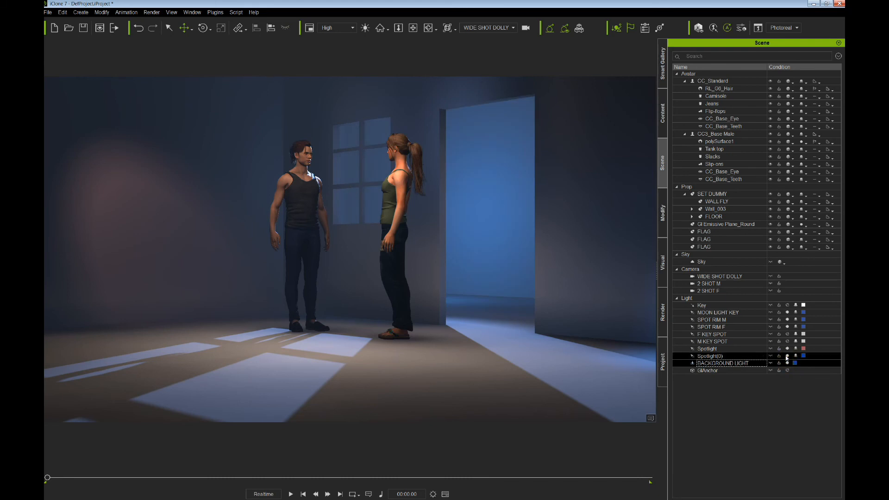
click(787, 356)
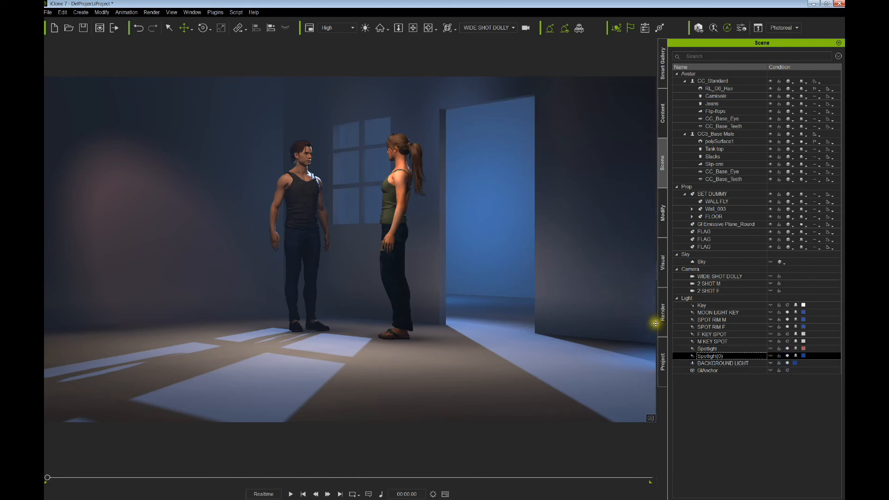
click(795, 350)
click(787, 349)
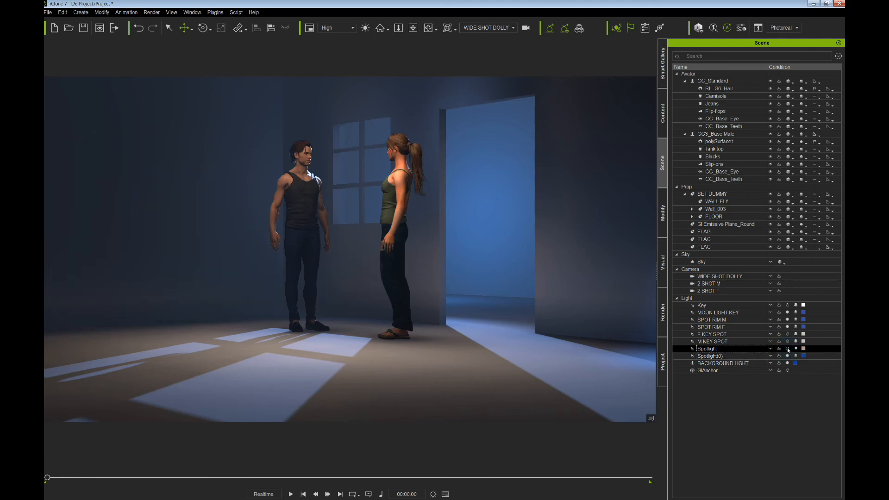
click(787, 348)
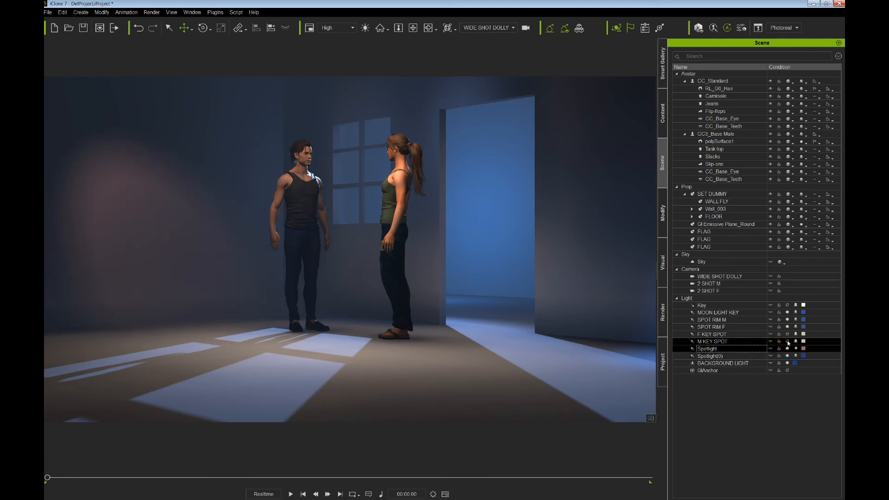
click(787, 341)
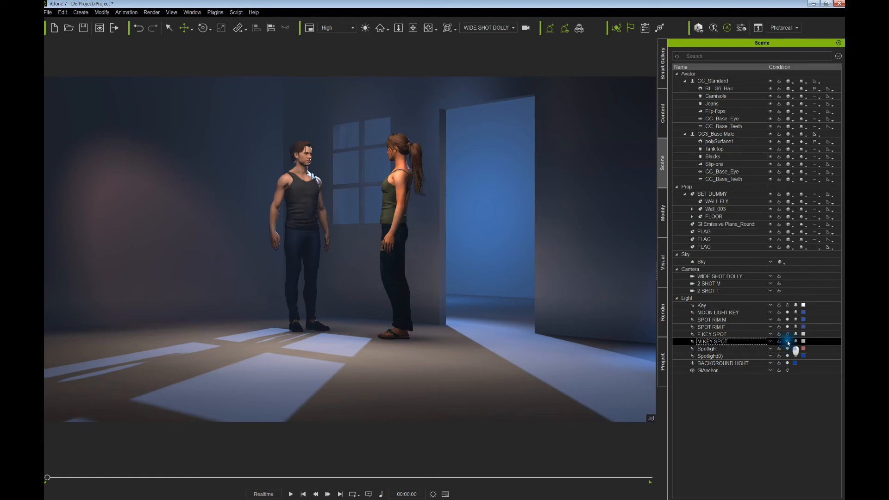
click(787, 334)
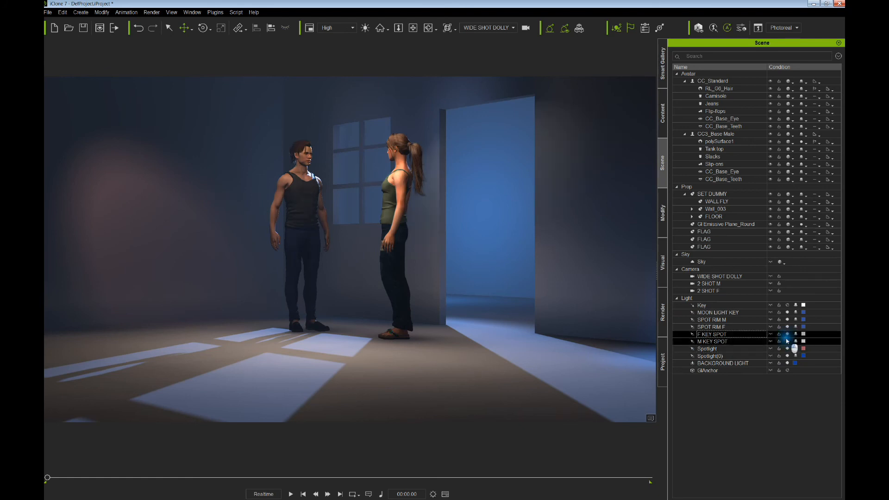
click(787, 334)
click(787, 341)
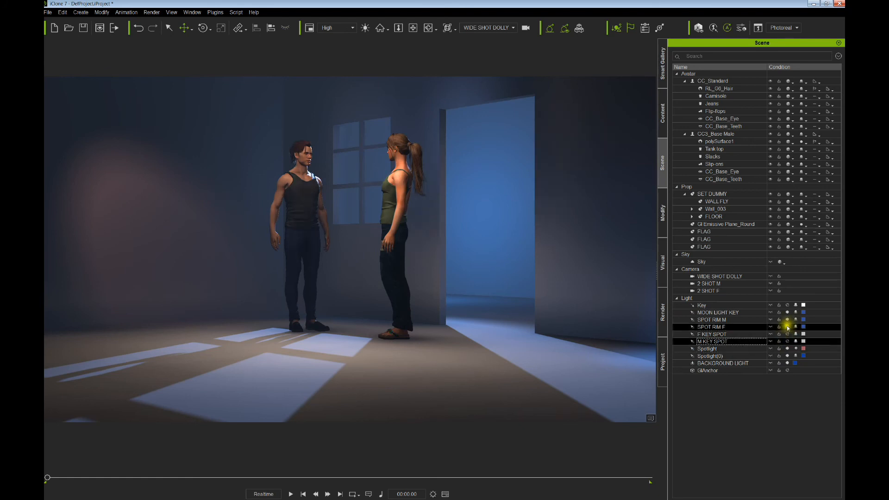
click(787, 327)
click(787, 327)
click(780, 319)
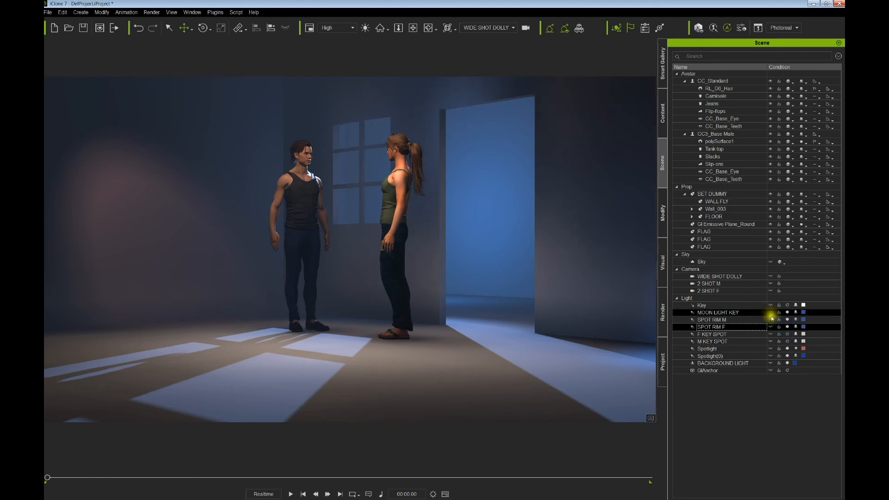
click(787, 320)
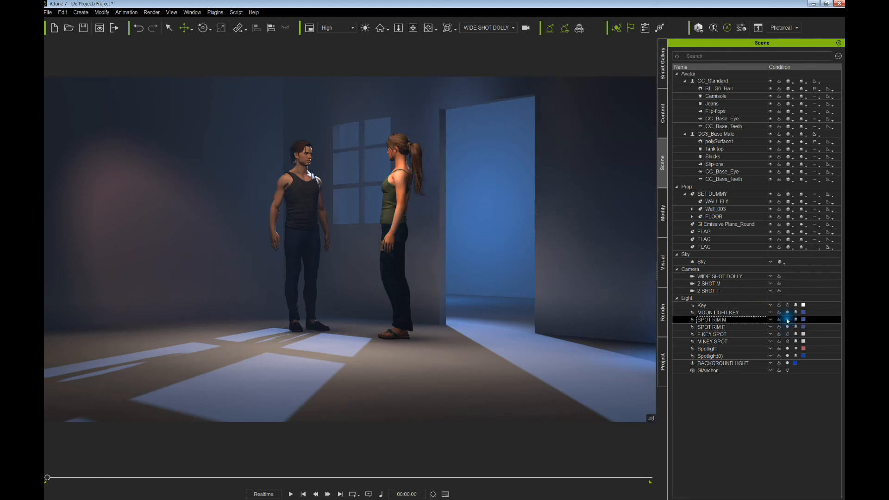
click(787, 320)
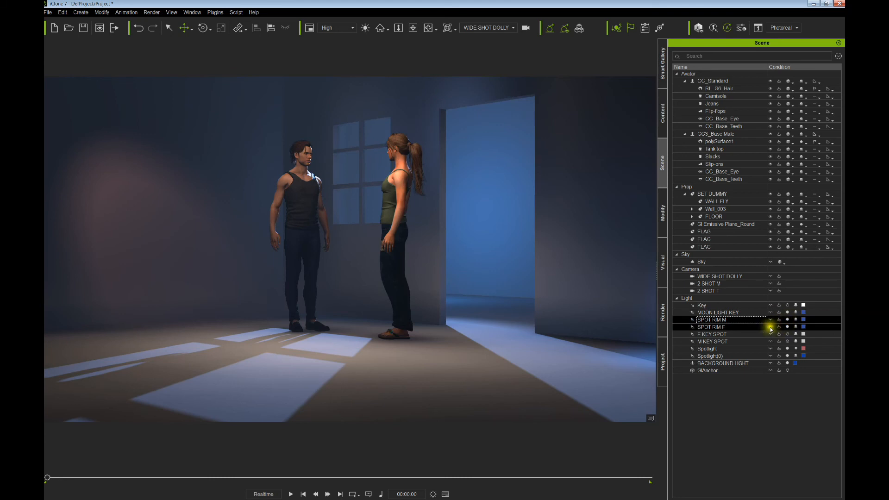
click(763, 327)
click(787, 327)
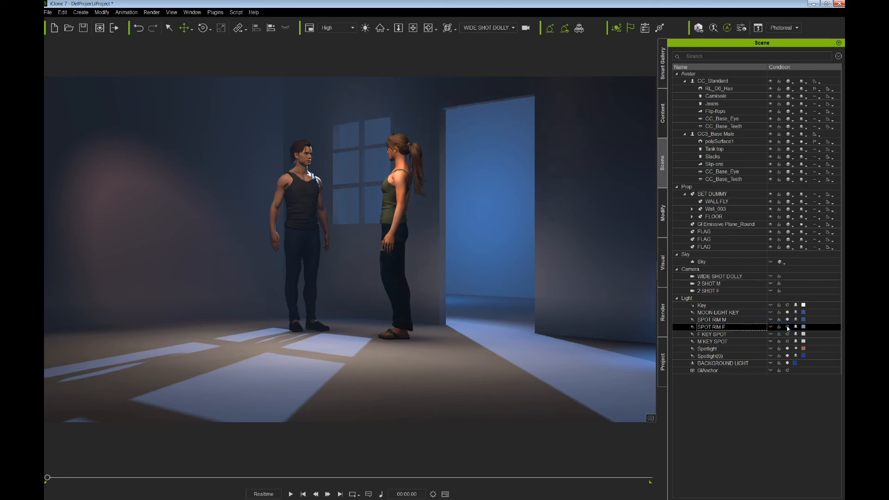
click(788, 327)
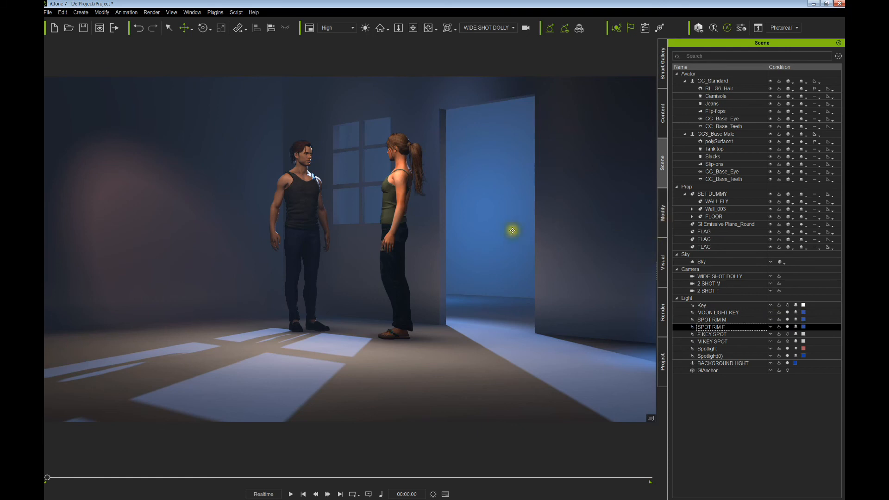
- Give SPOT RIM F beam angle 58 and multiplier 4.55, then nudge it slightly in the viewport
click(772, 328)
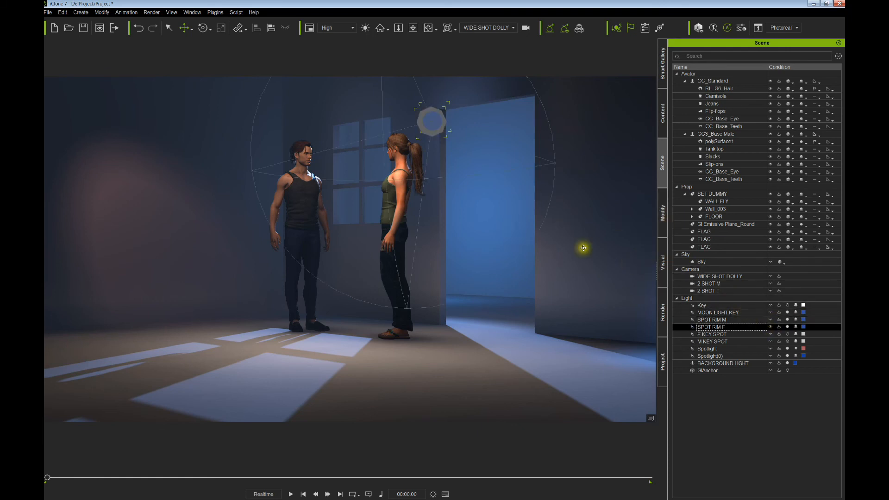
click(663, 217)
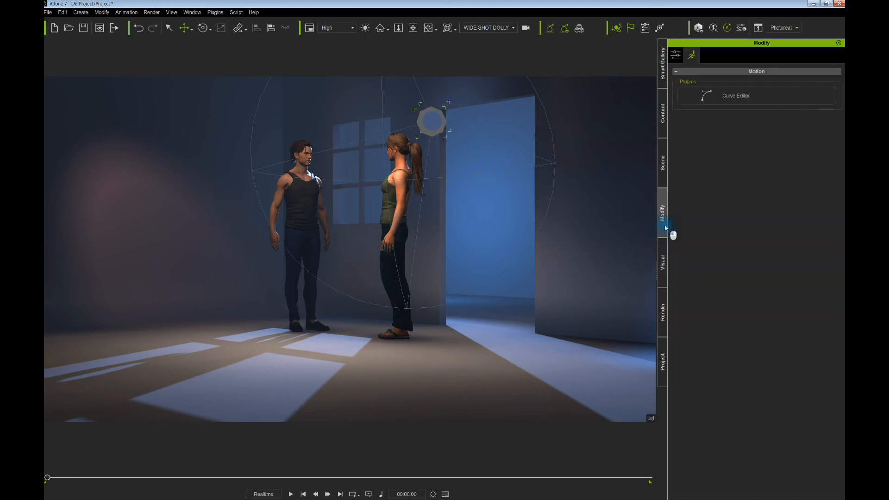
click(675, 56)
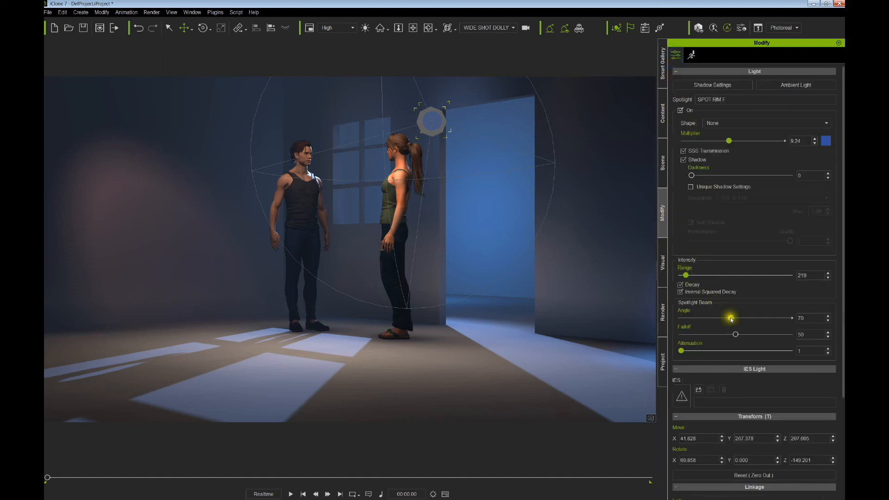
drag(722, 317, 722, 318)
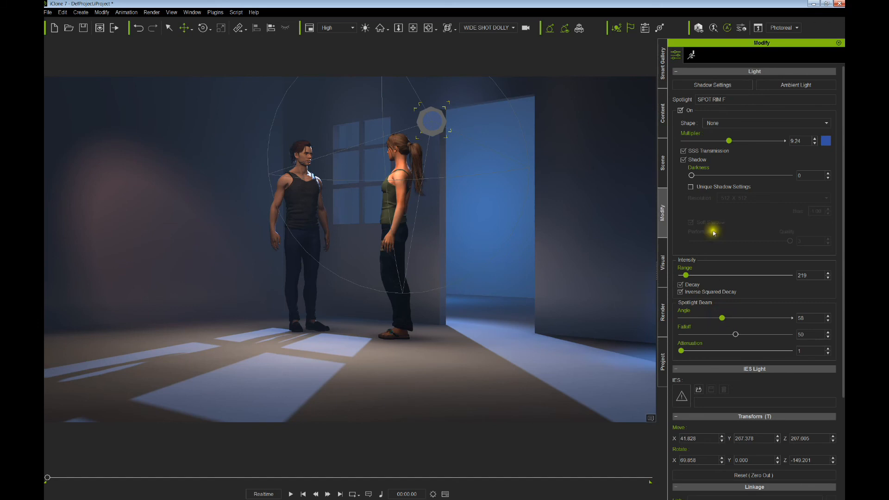
drag(725, 143, 706, 141)
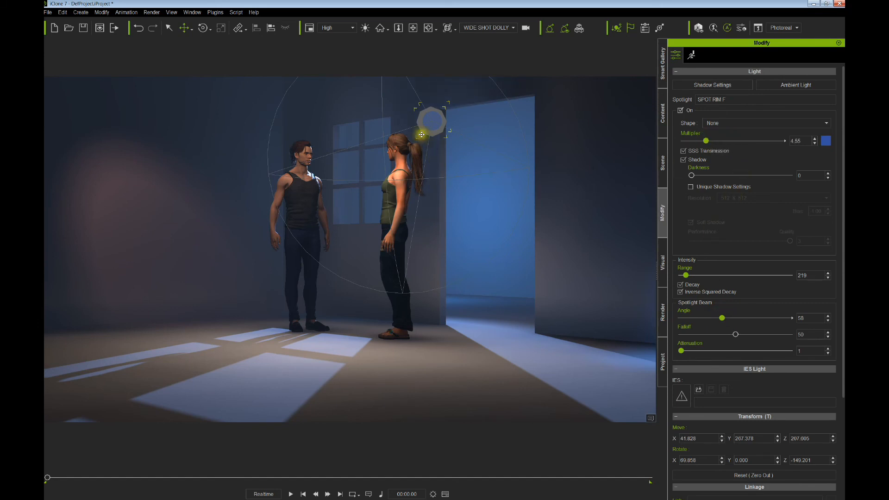
drag(422, 123, 417, 122)
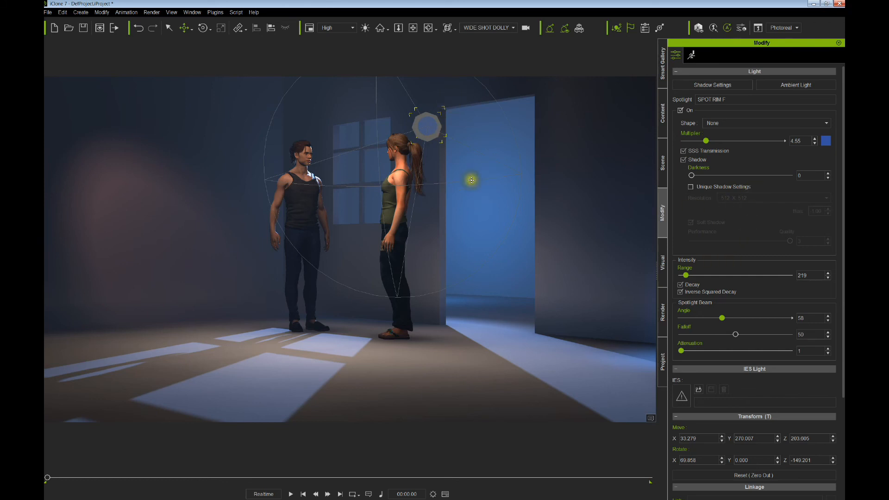
- Hide SPOT RIM F in the viewport and toggle MOON LIGHT KEY off and on to compare
click(662, 175)
click(770, 327)
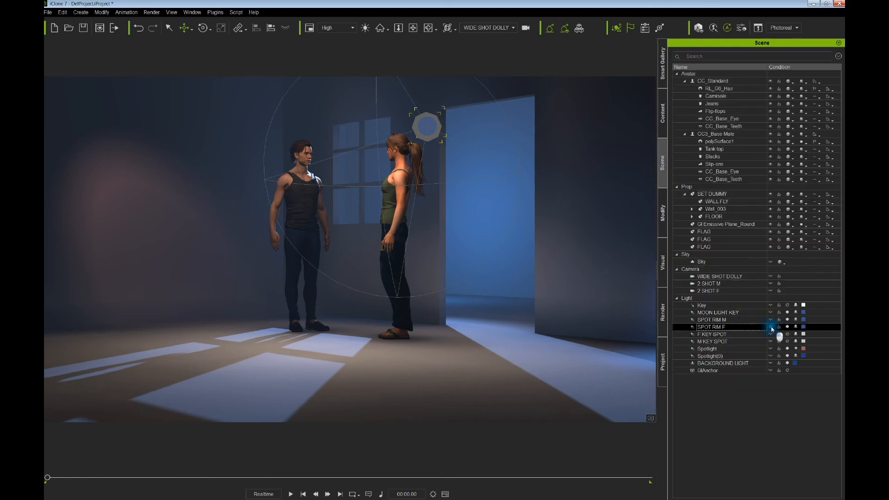
click(787, 314)
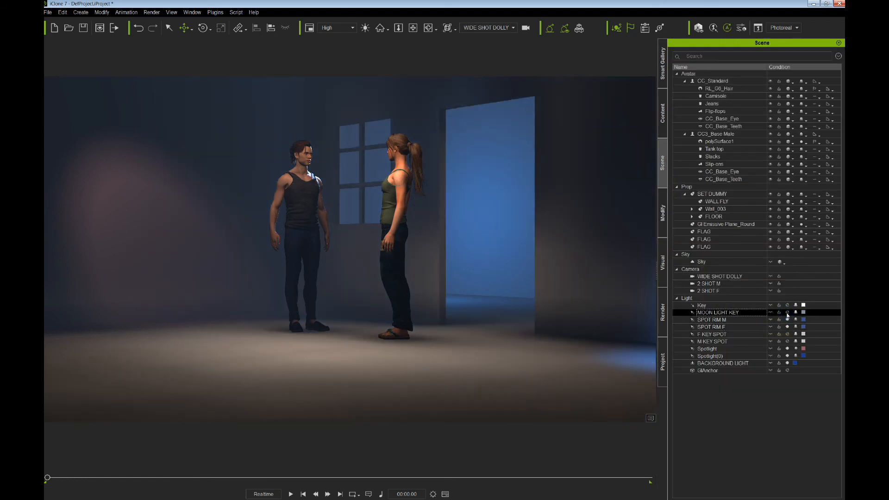
click(788, 314)
click(787, 313)
click(787, 313)
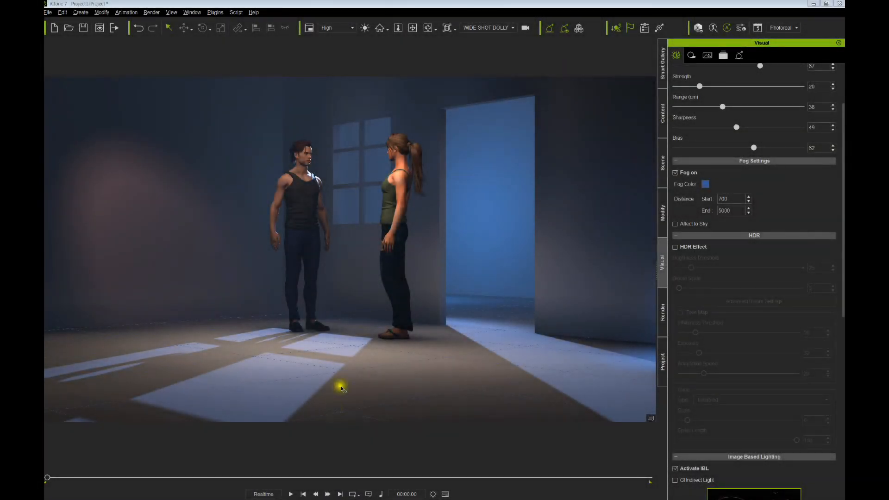
- Turn fog off and enable HDR Effect with Brightness Threshold 6 and Bloom Scale 6
click(676, 173)
click(675, 173)
click(676, 173)
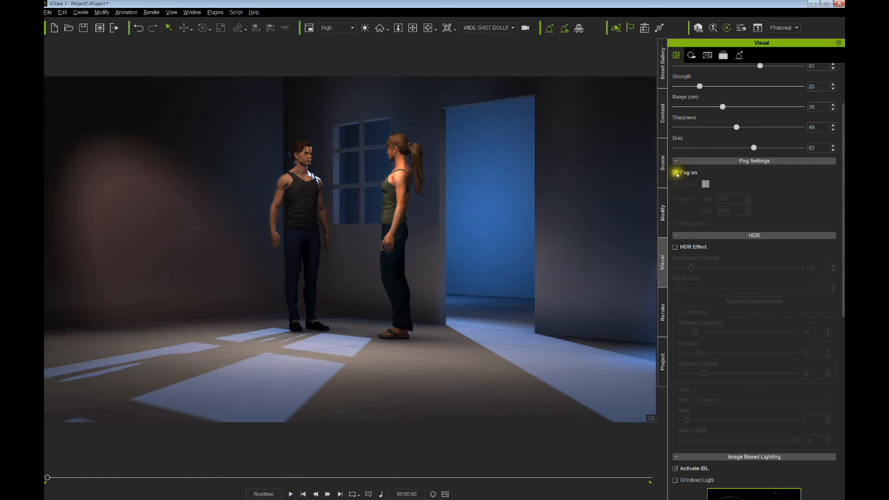
click(675, 247)
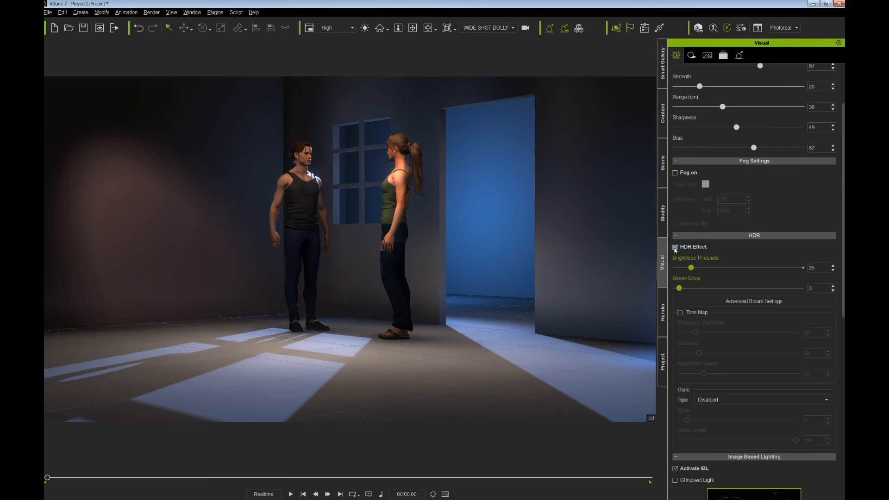
drag(696, 269, 688, 269)
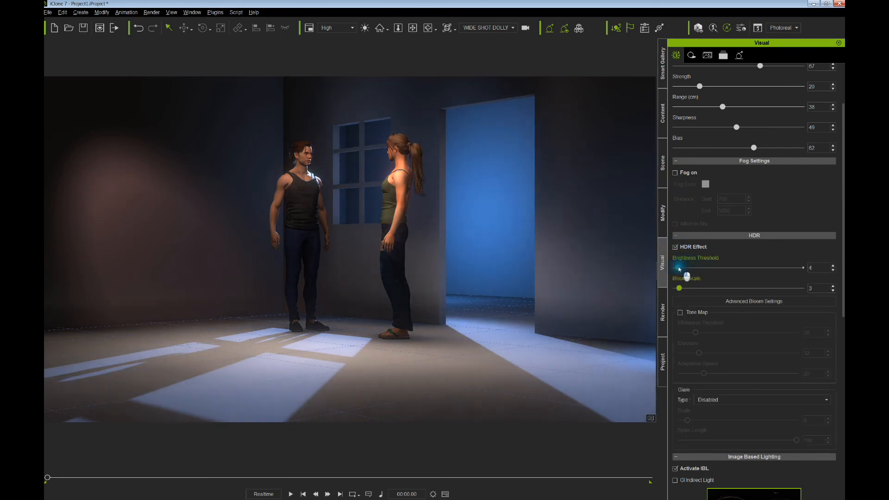
mouse_move(678, 289)
mouse_down()
mouse_move(690, 289)
mouse_move(679, 268)
mouse_move(698, 291)
mouse_move(683, 288)
mouse_up()
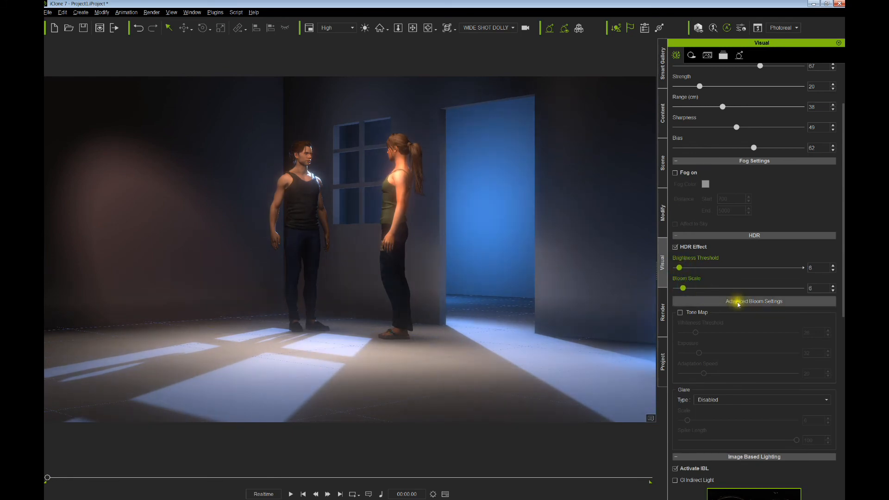
- With fog kept off, set Brightness Threshold 25 and Bloom Scale 14, and enable Tone Map
click(738, 302)
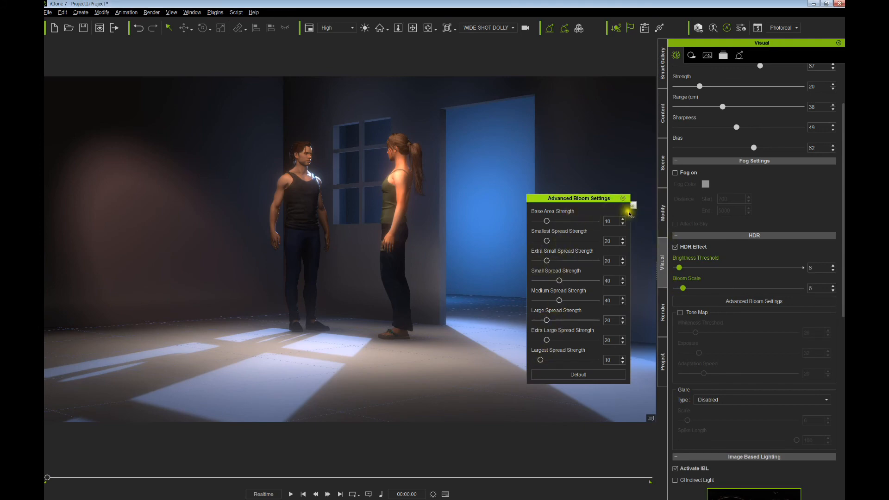
click(623, 199)
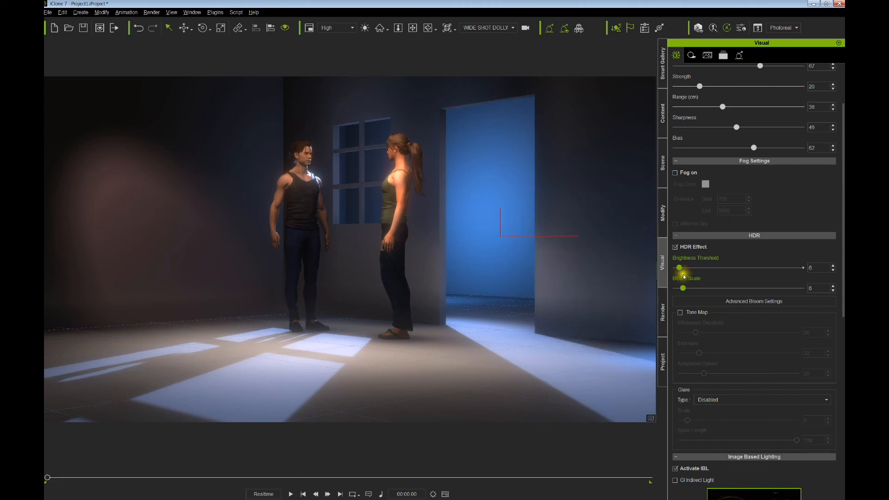
drag(681, 269, 678, 269)
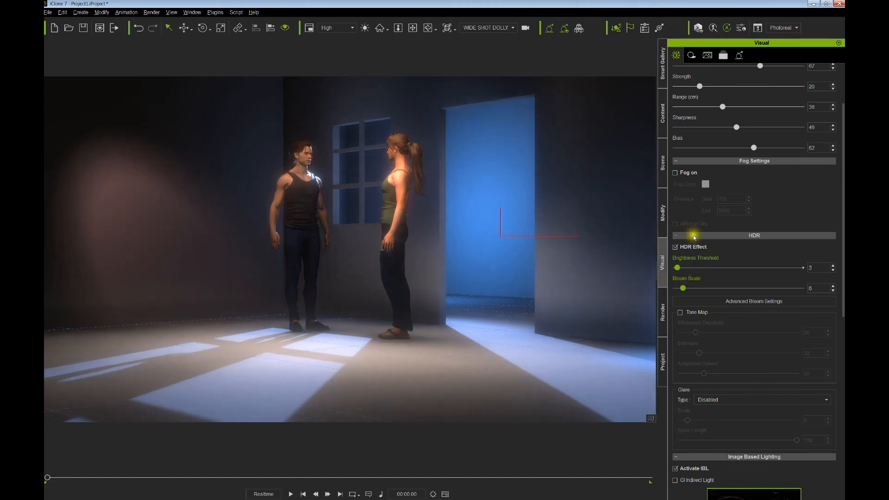
click(676, 174)
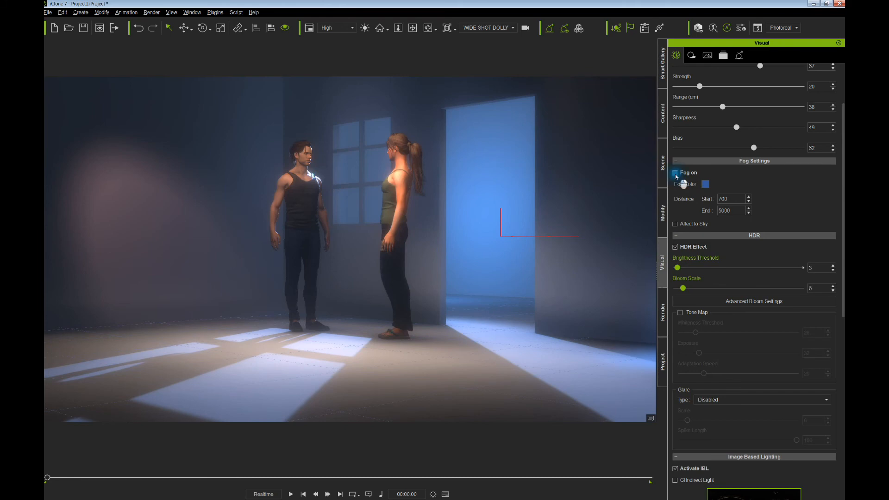
click(676, 173)
mouse_move(683, 288)
mouse_down()
mouse_move(697, 290)
mouse_move(693, 268)
mouse_move(694, 289)
mouse_up()
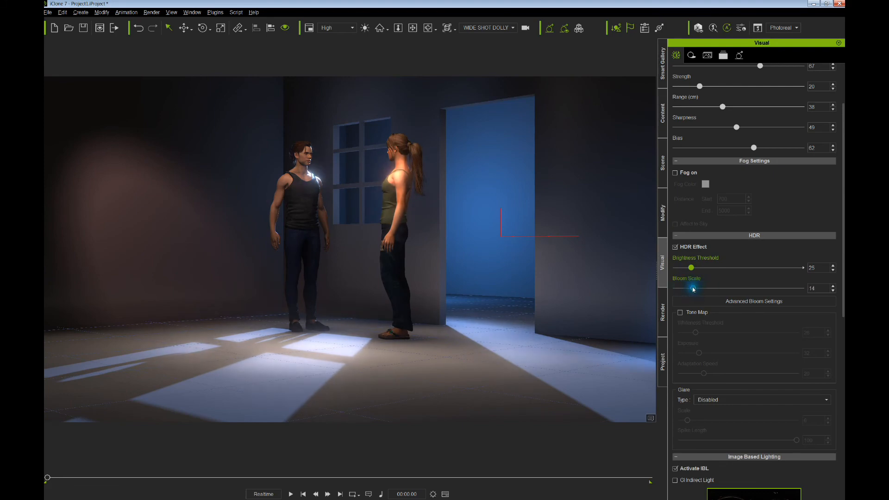
click(679, 313)
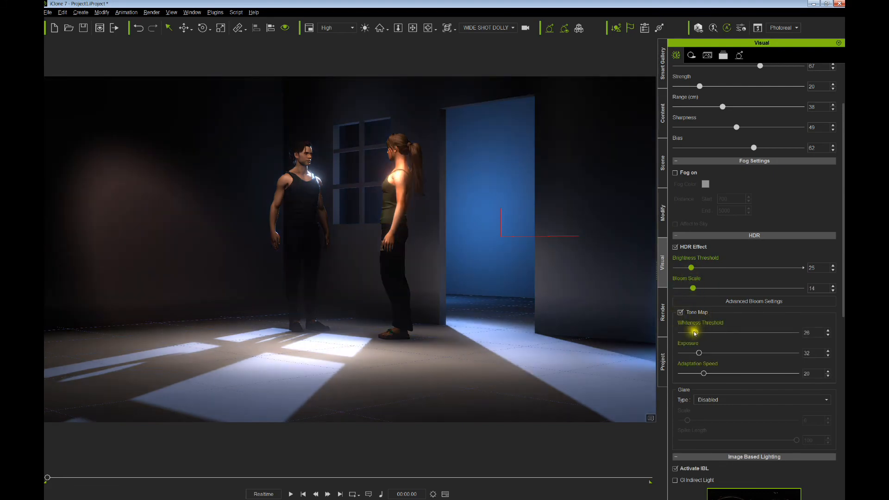
- Turn Tone Map off and leave Glare Type disabled
mouse_move(695, 332)
mouse_down()
mouse_move(726, 357)
mouse_move(705, 354)
mouse_move(725, 356)
mouse_move(690, 333)
mouse_move(710, 359)
mouse_move(726, 352)
mouse_move(708, 333)
mouse_move(723, 334)
mouse_move(696, 335)
mouse_move(704, 333)
mouse_up()
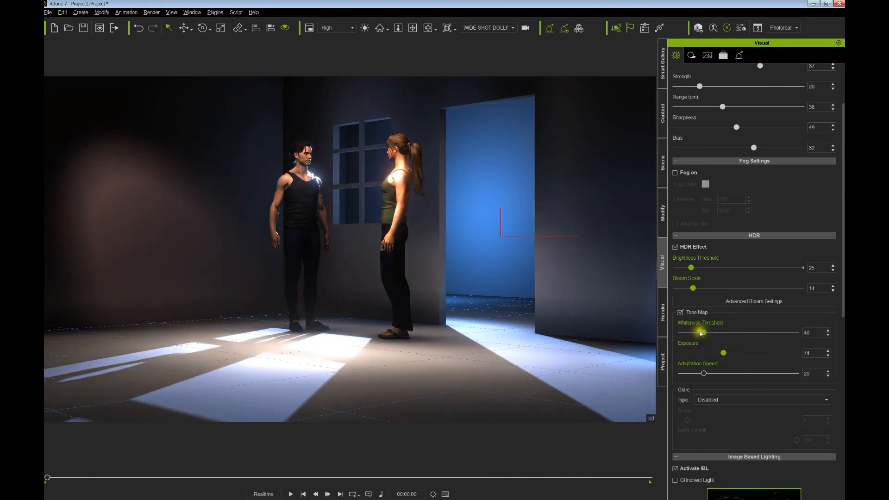
click(681, 313)
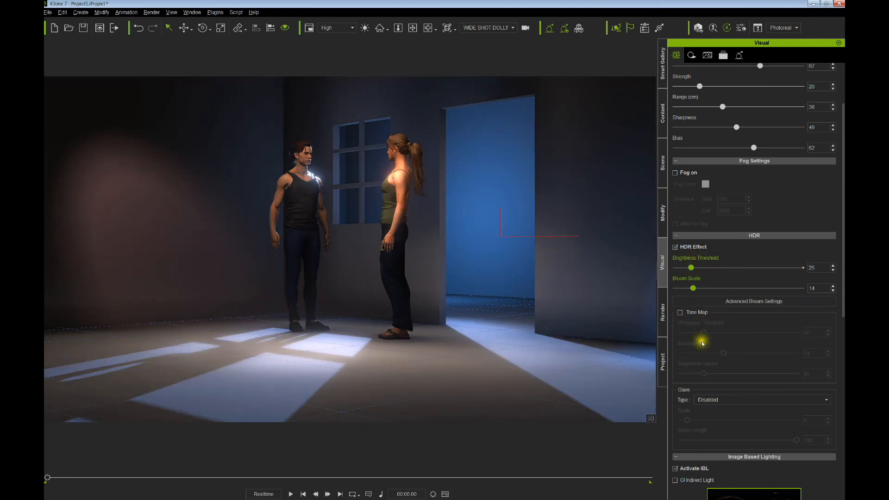
click(709, 399)
click(704, 408)
- Drop Brightness Threshold to 1 and Bloom Scale to 6, and turn fog back on
mouse_move(691, 269)
mouse_down()
mouse_move(681, 267)
mouse_move(686, 288)
mouse_move(676, 270)
mouse_move(682, 289)
mouse_move(678, 269)
mouse_up()
click(680, 287)
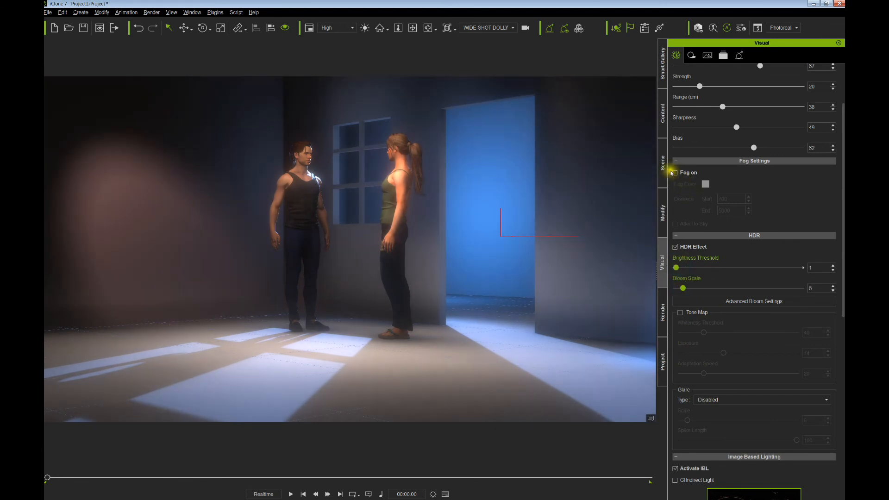
click(675, 173)
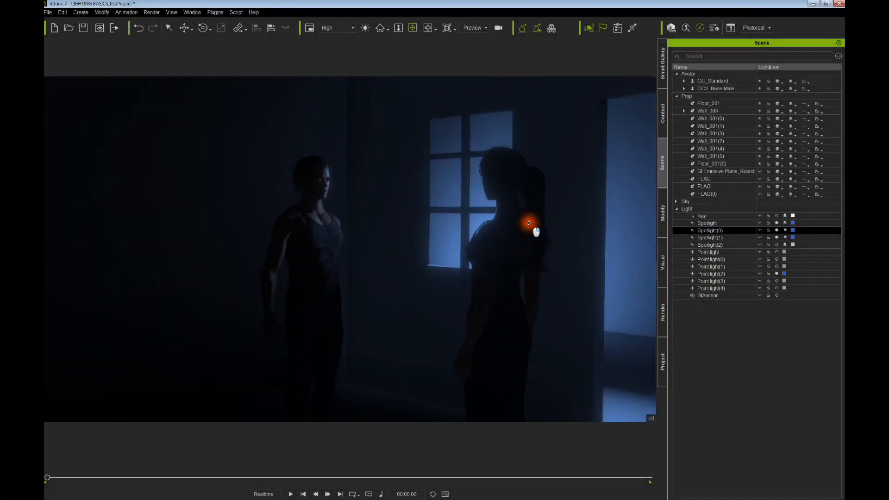
- Orbit and pan the view to frame the floor between the two characters
right_drag(529, 223, 521, 225)
drag(521, 224, 522, 208)
scroll(316, 327, down, 2)
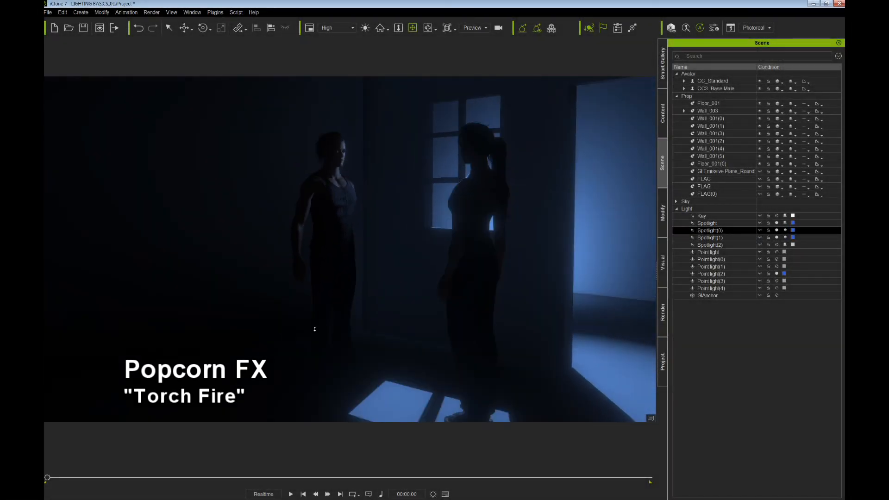
drag(348, 301, 385, 281)
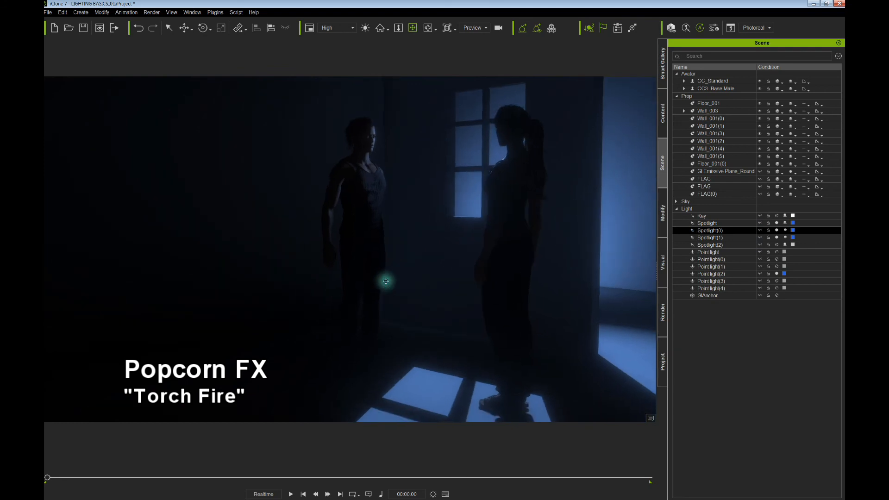
right_drag(386, 281, 378, 292)
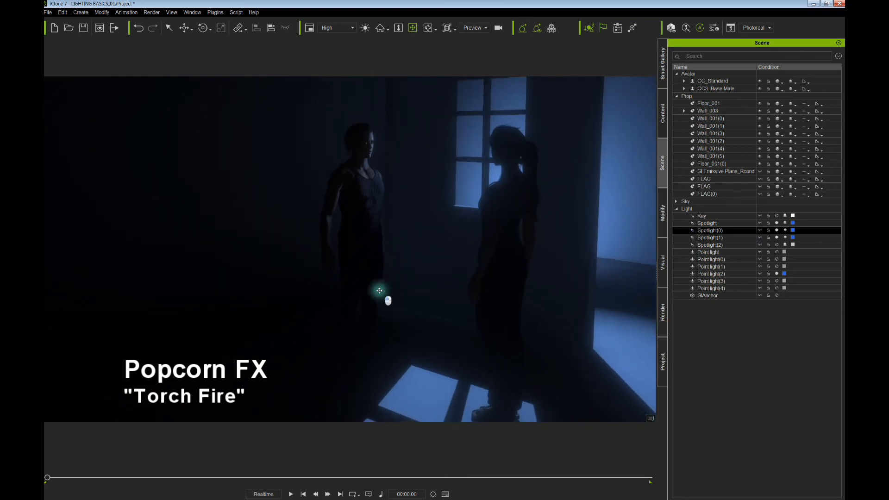
drag(378, 293, 378, 284)
right_drag(378, 286, 377, 290)
drag(376, 289, 377, 277)
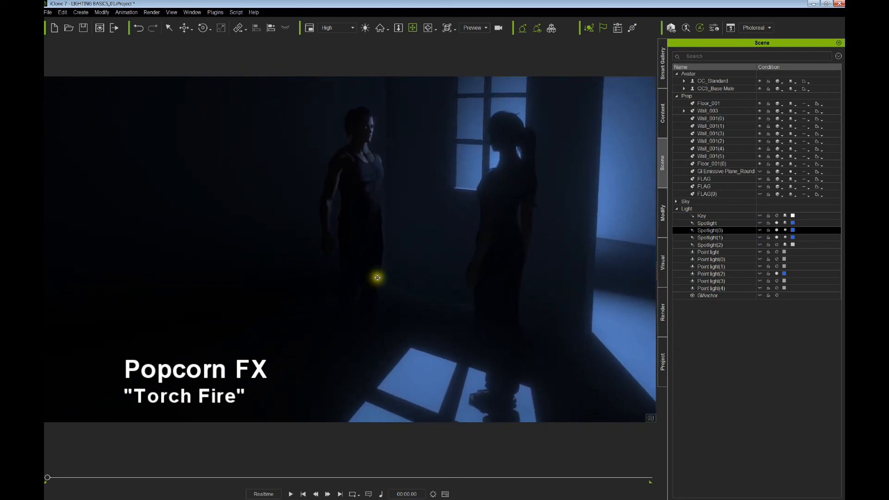
right_drag(377, 277, 394, 276)
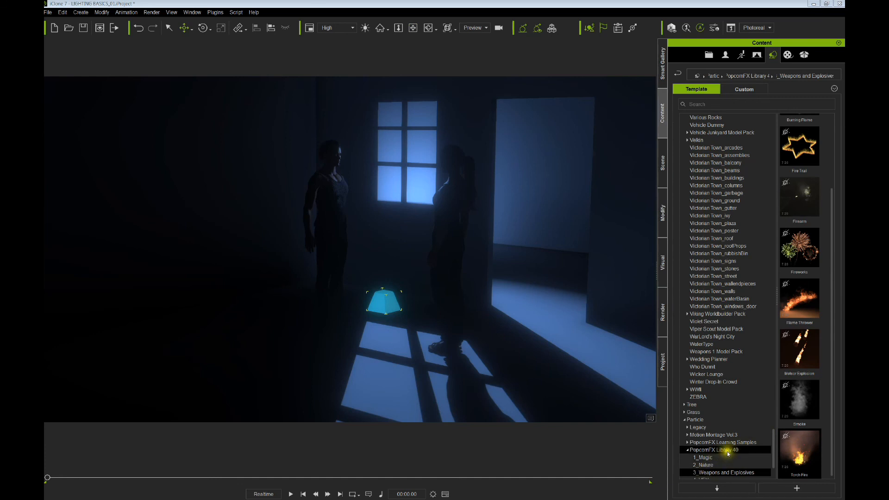
- Play the scene to preview the Torch Fire's orange light, then rewind to the start
click(291, 494)
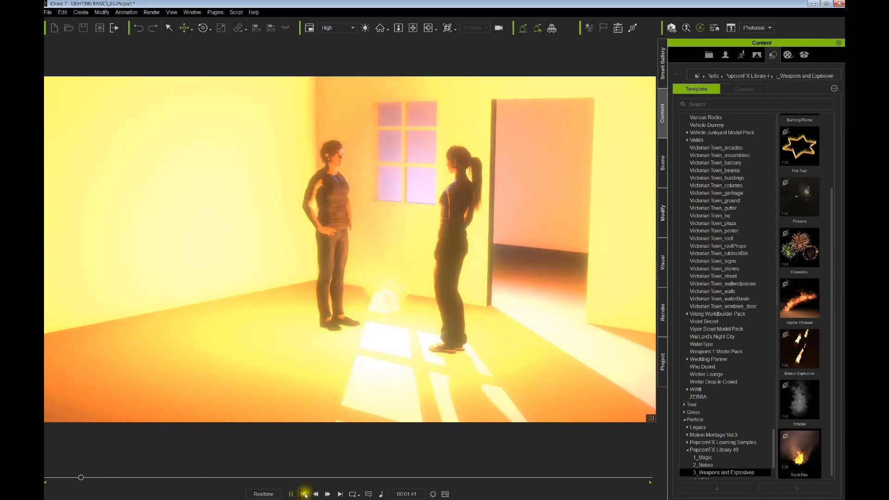
click(304, 494)
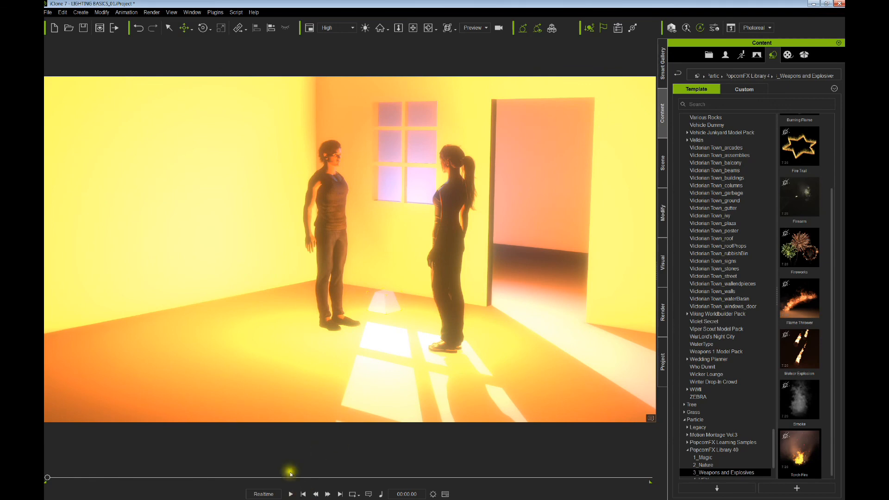
click(303, 496)
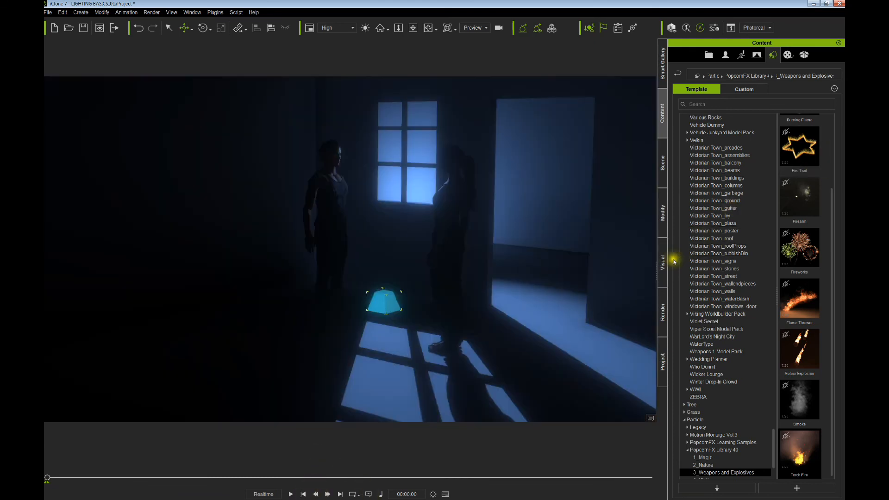
click(664, 228)
- Expand the fire's General and Attribute options and start the live simulation
click(692, 56)
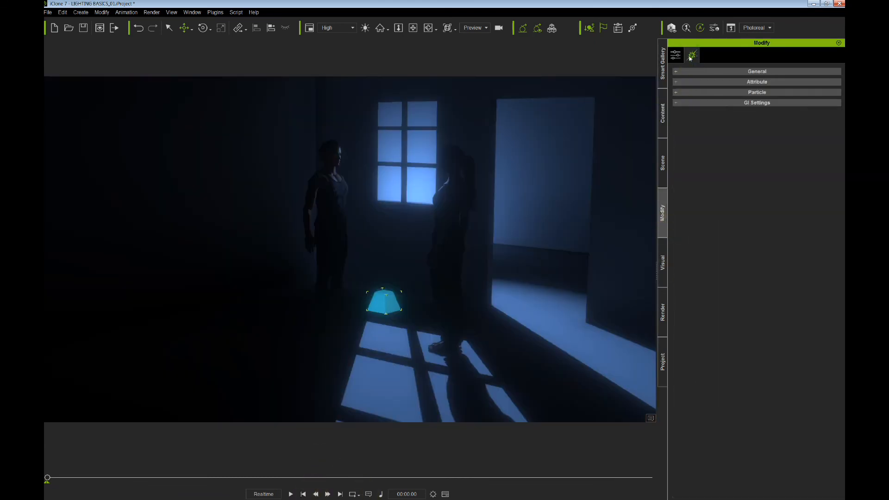
click(677, 72)
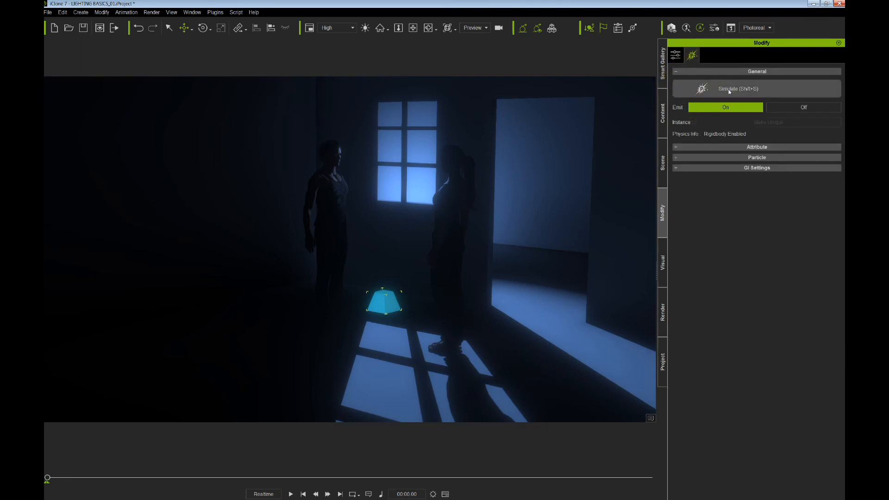
click(677, 147)
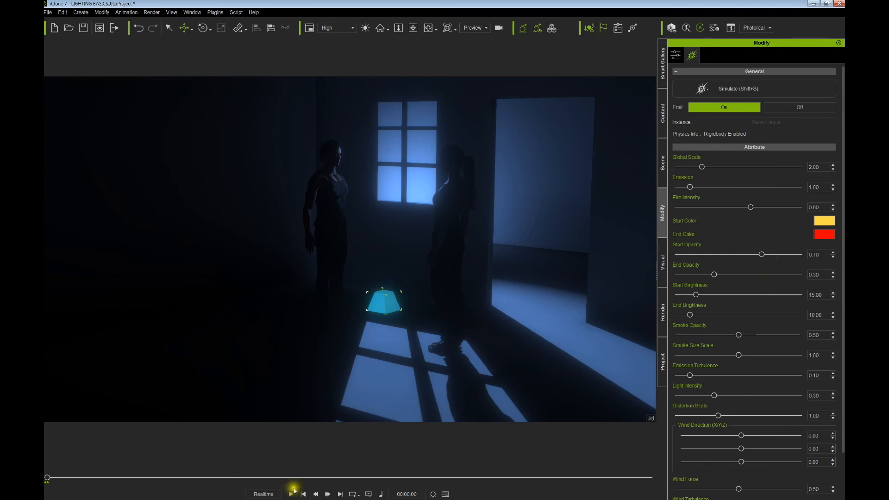
click(720, 89)
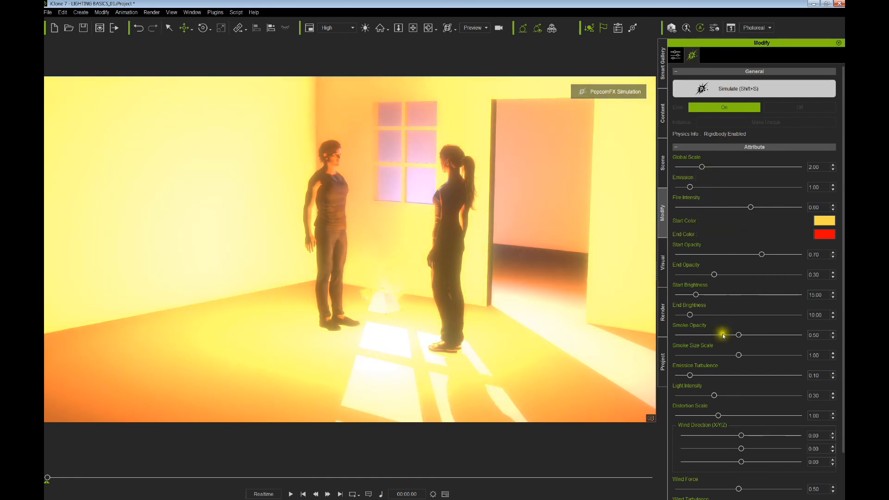
- Lower Light Intensity to 0.02, Fire Intensity to 0.20 and Global Scale to 1.17
drag(715, 395, 679, 394)
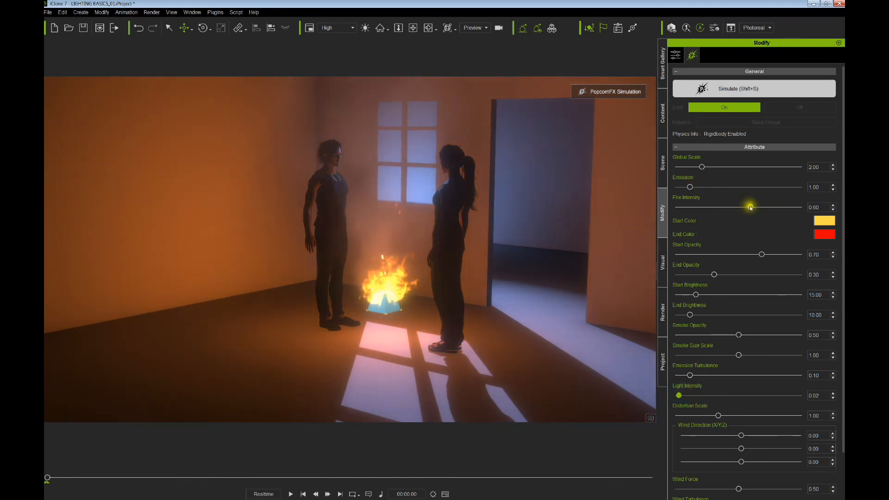
drag(751, 207, 702, 207)
drag(702, 167, 691, 166)
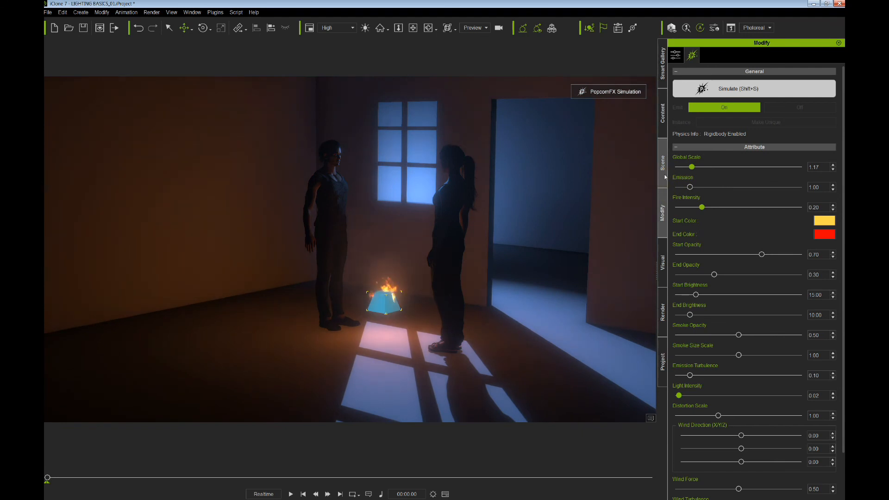
- Select the Torch Fire from the scene list and move it beside the man
click(663, 163)
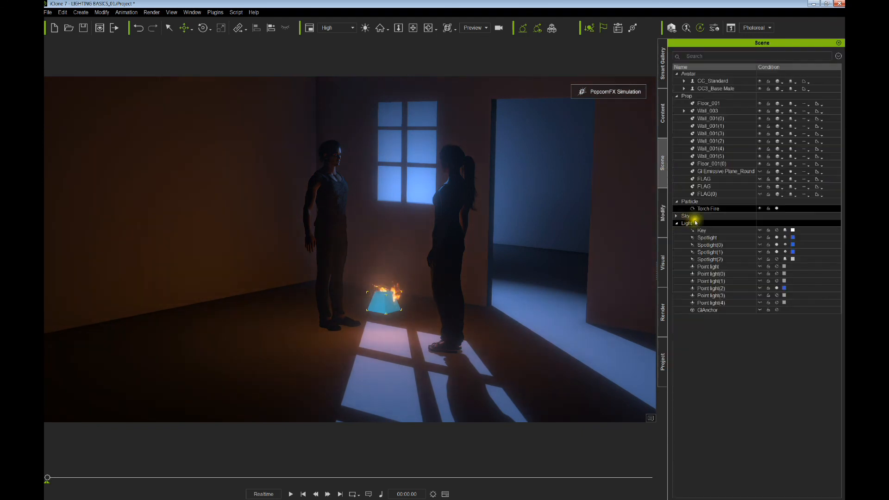
click(749, 210)
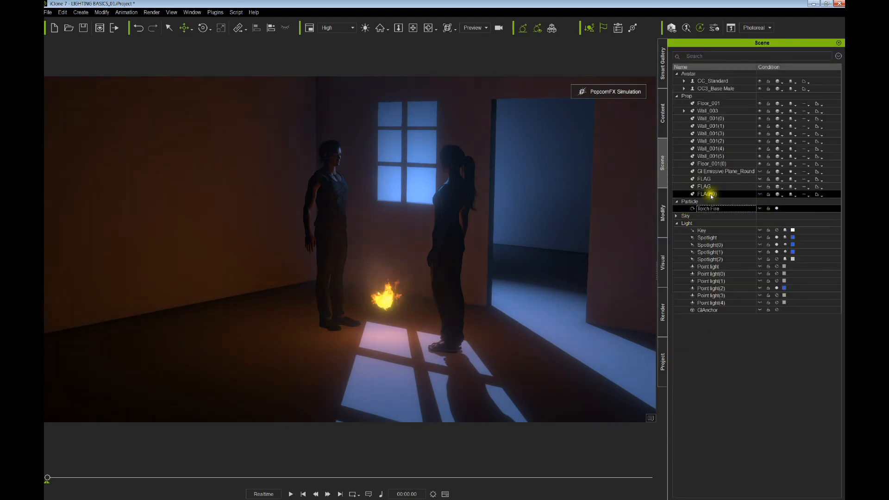
click(663, 211)
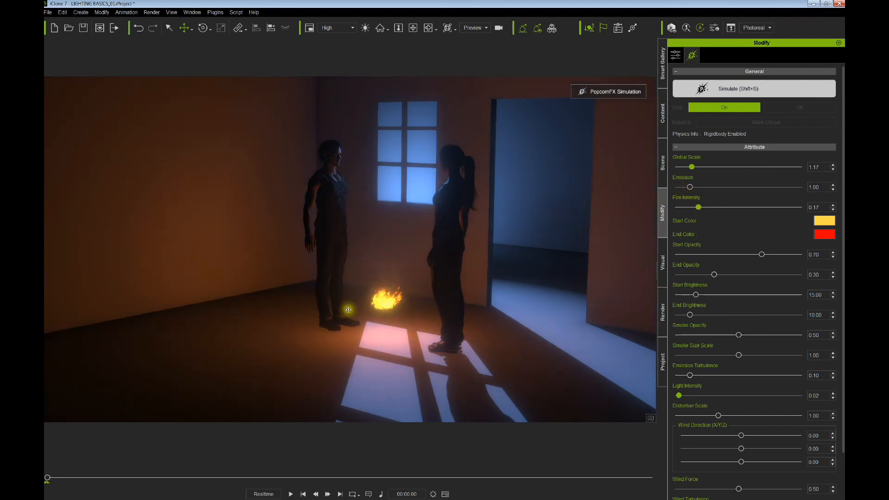
drag(371, 307, 338, 323)
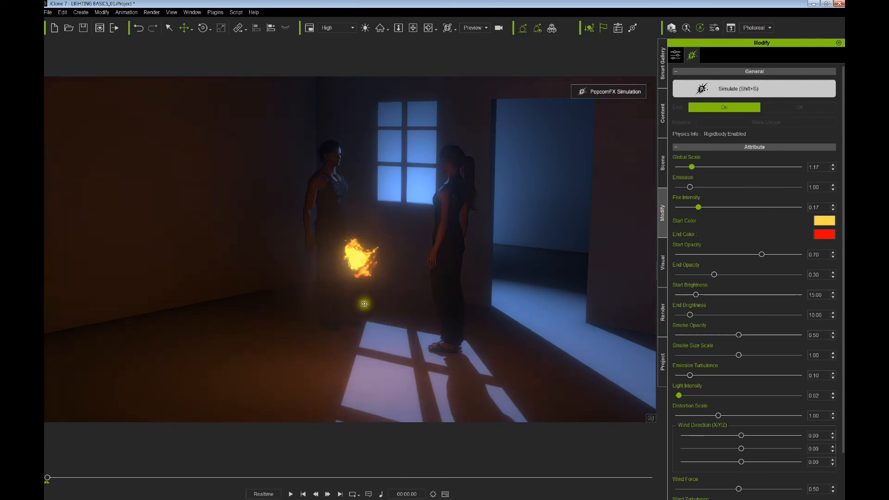
right_drag(438, 294, 377, 285)
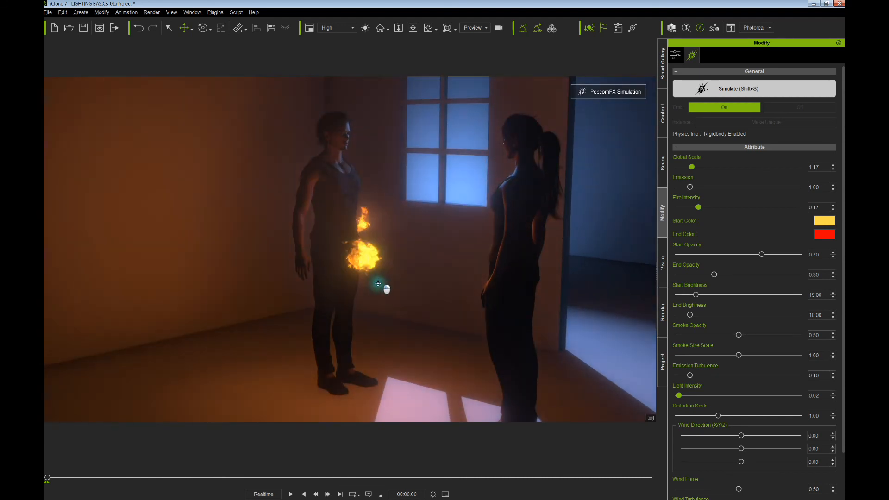
mouse_move(376, 266)
mouse_down()
mouse_move(379, 249)
mouse_move(367, 243)
mouse_move(371, 255)
mouse_up()
right_drag(371, 255, 330, 264)
drag(330, 263, 341, 241)
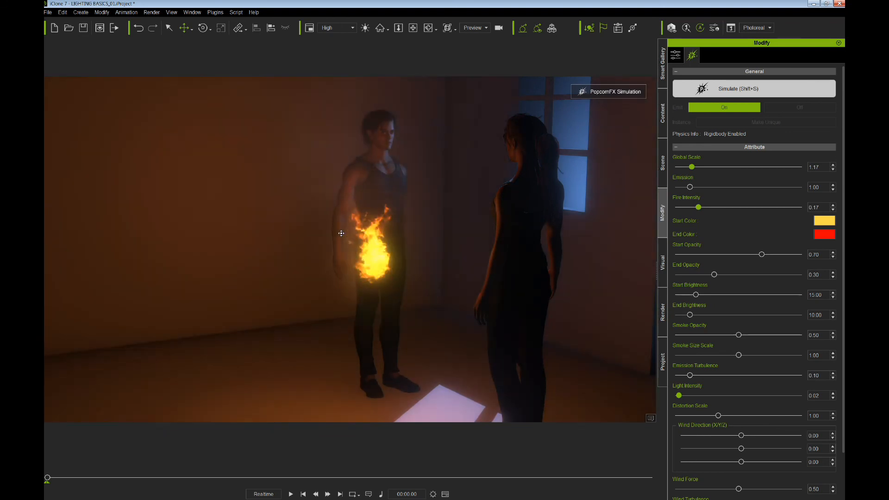
right_drag(345, 246, 379, 248)
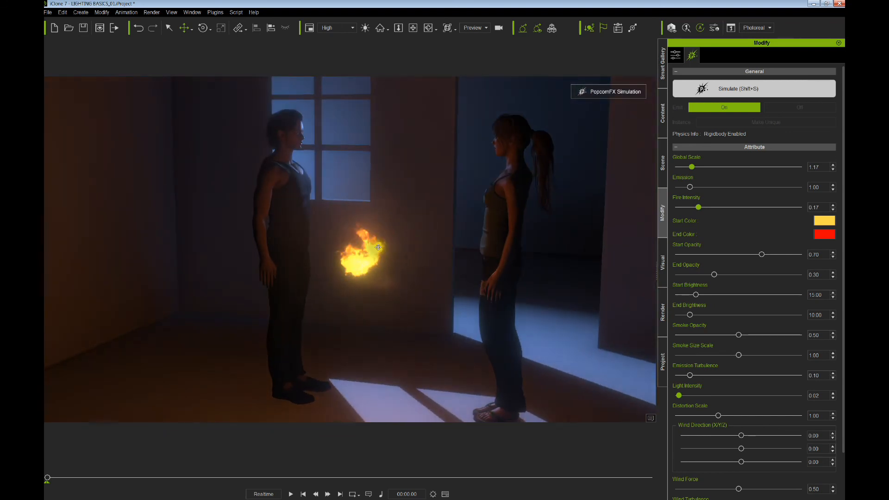
drag(370, 246, 376, 260)
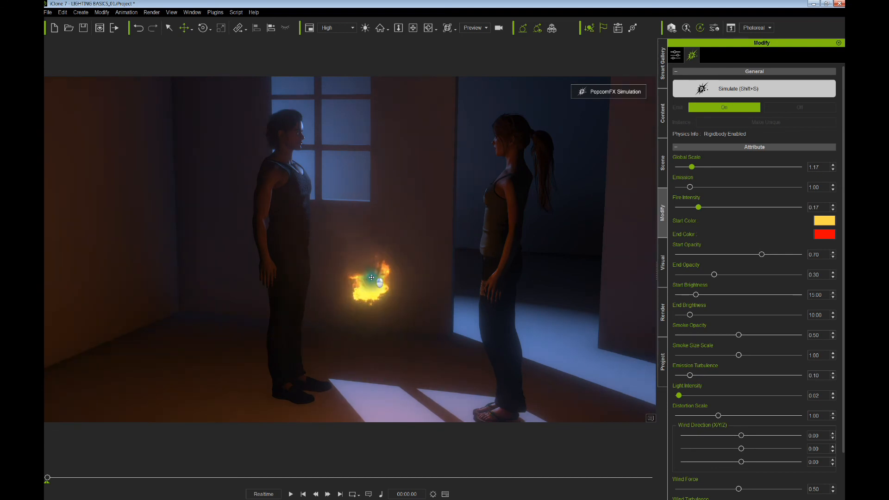
- Lower the fire to the floor between the figures, set Light Intensity 0.09, and stop the simulation
scroll(378, 253, down, 2)
middle_drag(378, 250, 389, 229)
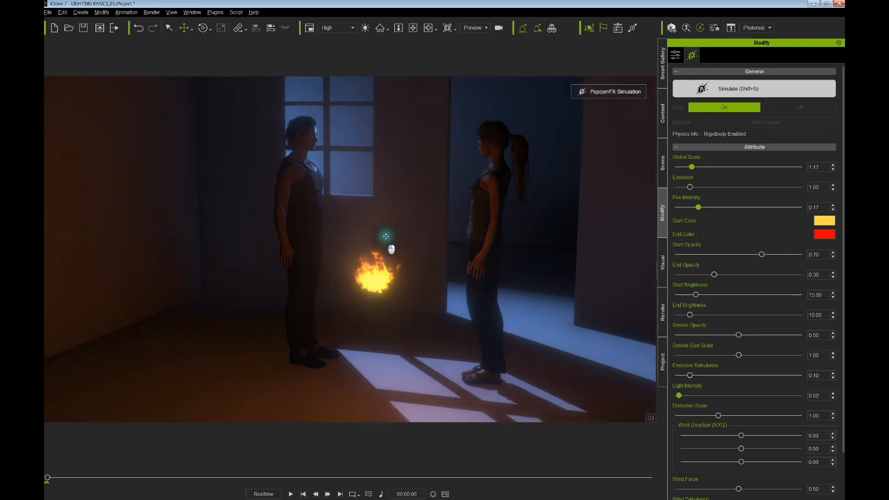
right_drag(389, 229, 398, 230)
drag(381, 252, 388, 302)
right_drag(390, 302, 342, 299)
drag(375, 298, 360, 284)
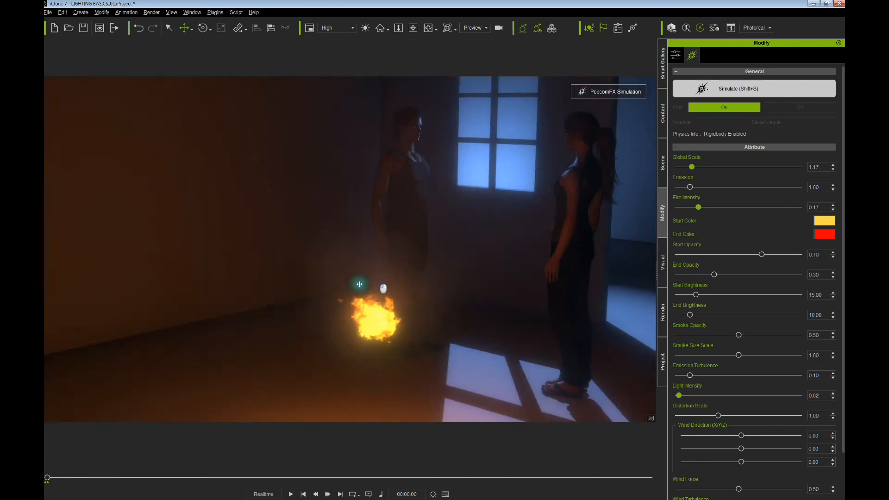
middle_drag(360, 284, 354, 288)
right_drag(353, 288, 341, 288)
middle_drag(365, 283, 308, 305)
right_drag(307, 306, 339, 291)
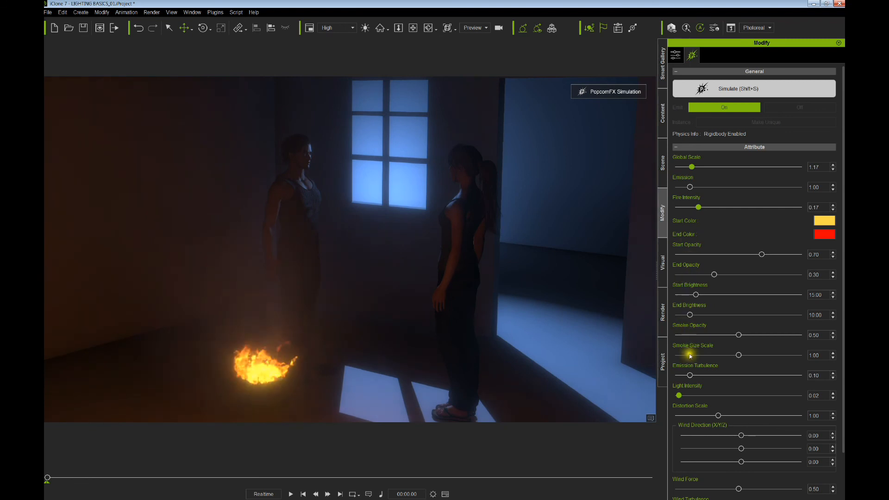
drag(679, 395, 641, 393)
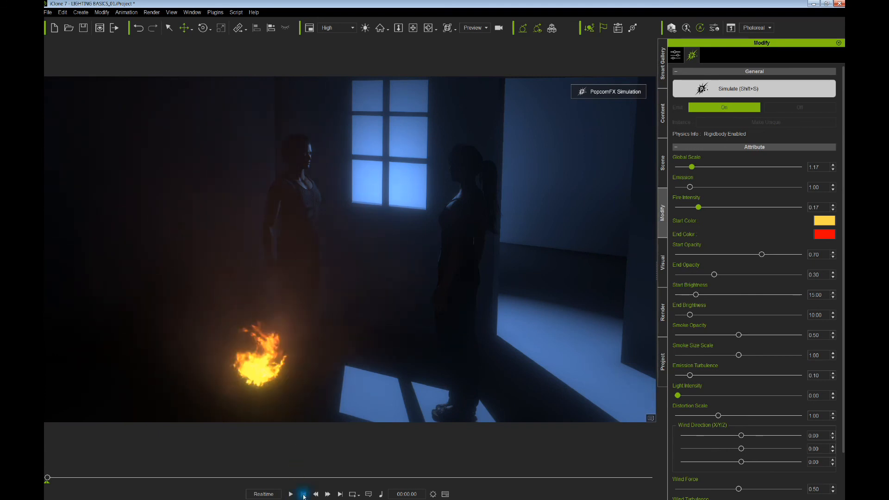
click(426, 360)
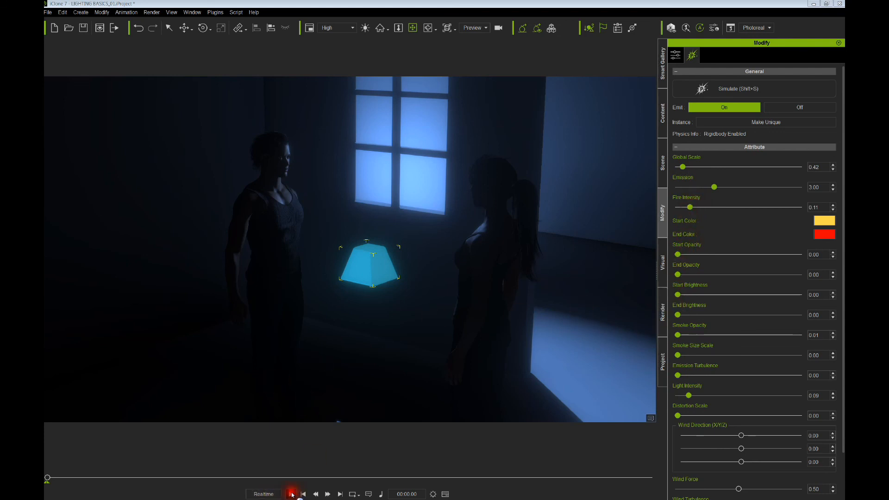
- Start the PopcornFX simulation and raise the torch-fire emitter to chest height between the characters
click(741, 88)
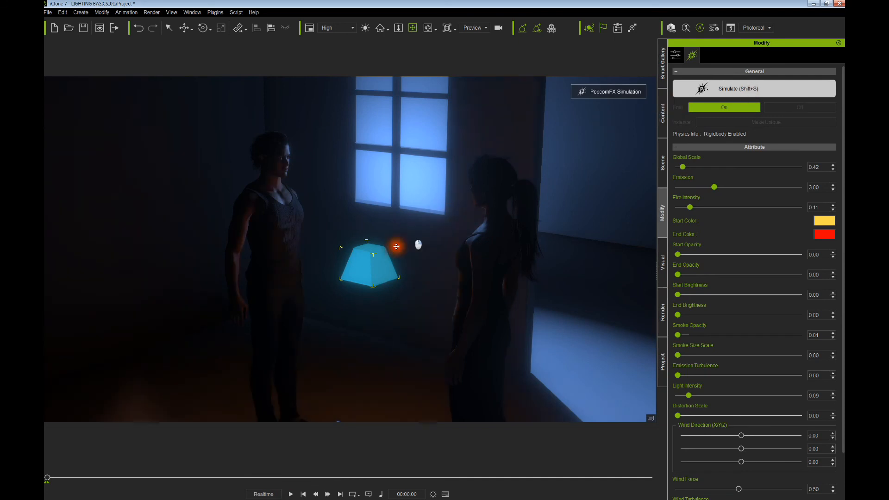
drag(352, 263, 318, 245)
- Bring up the Scene object list and toggle Torch Fire(0) hidden, then visible again
click(663, 163)
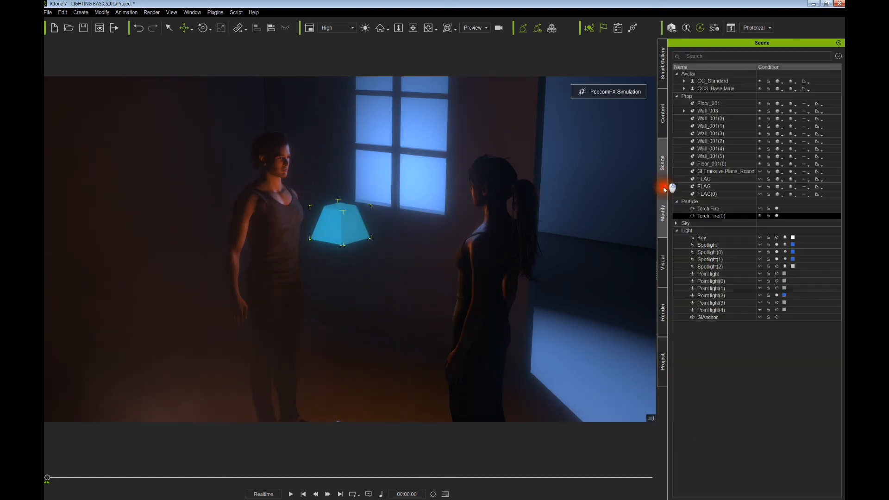
click(760, 246)
click(761, 216)
click(384, 234)
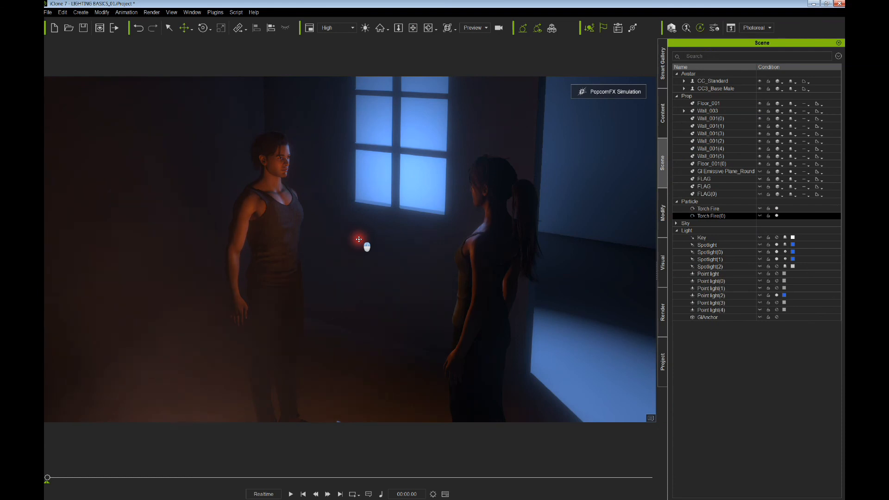
click(758, 217)
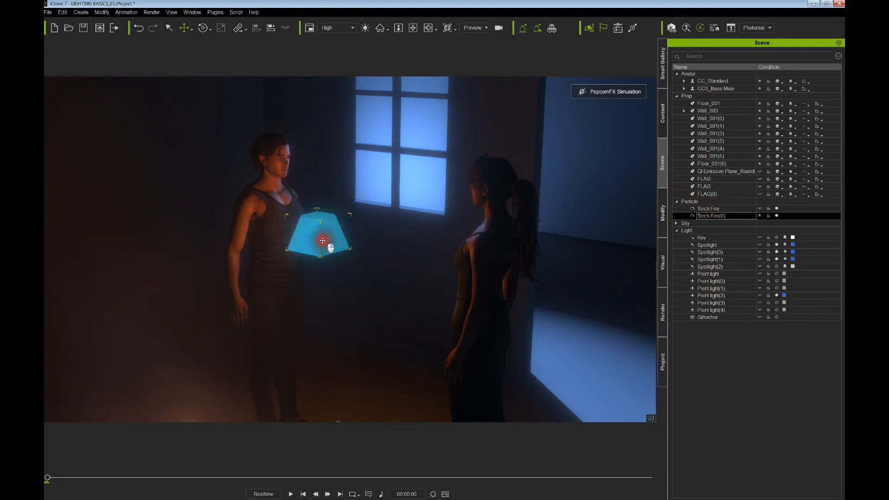
- Copy the emitter as Torch Fire(1), hide Torch Fire(0) and Torch Fire(1), and view the floor fire
ctrl+drag(322, 240, 336, 250)
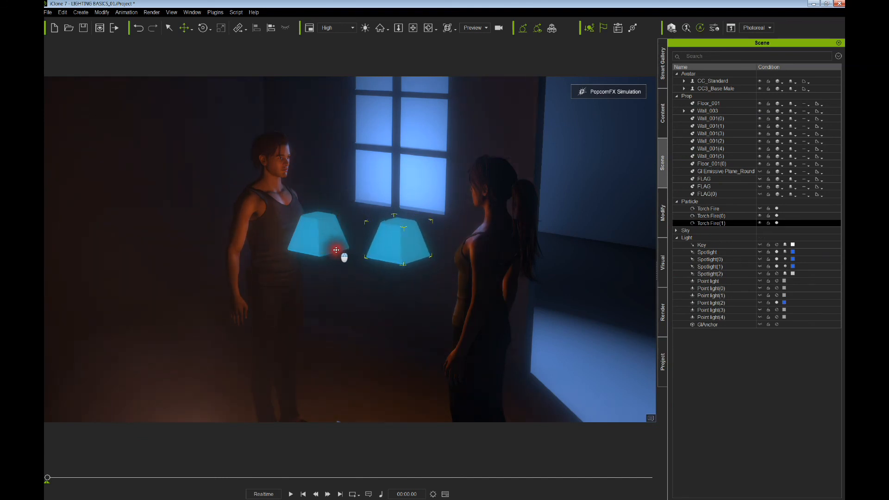
click(759, 224)
click(759, 216)
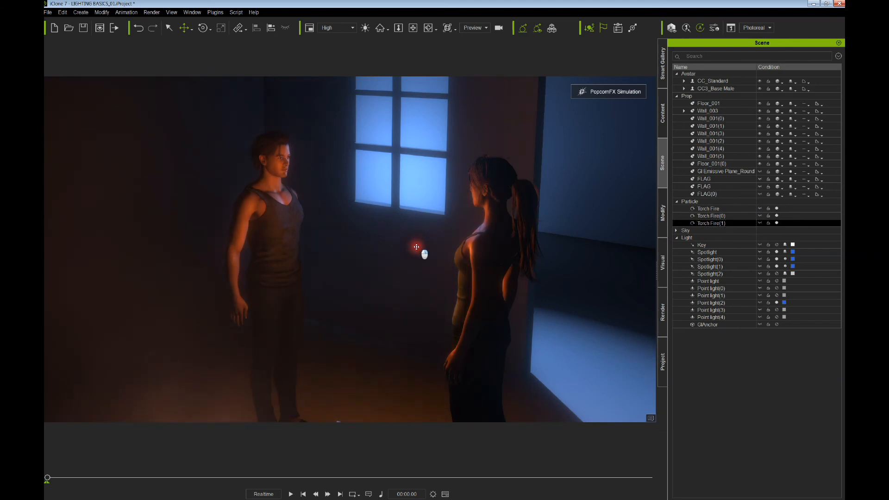
right_drag(424, 246, 363, 242)
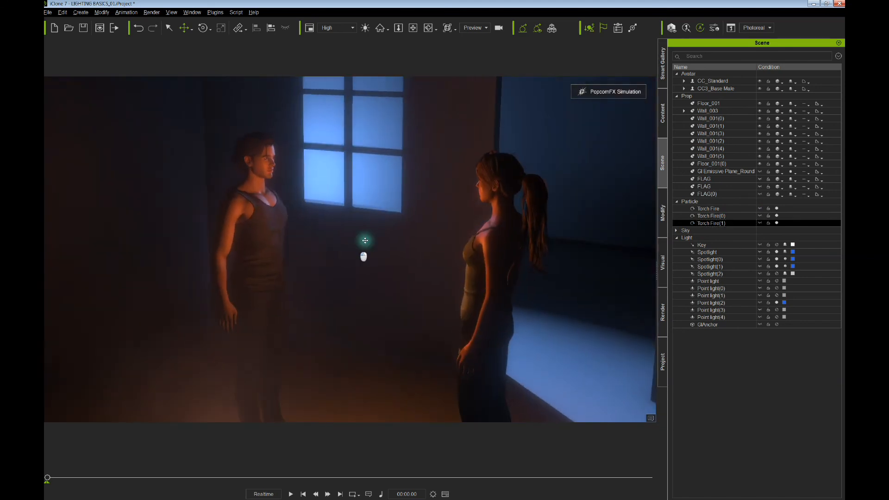
middle_drag(363, 242, 432, 203)
right_drag(433, 203, 364, 217)
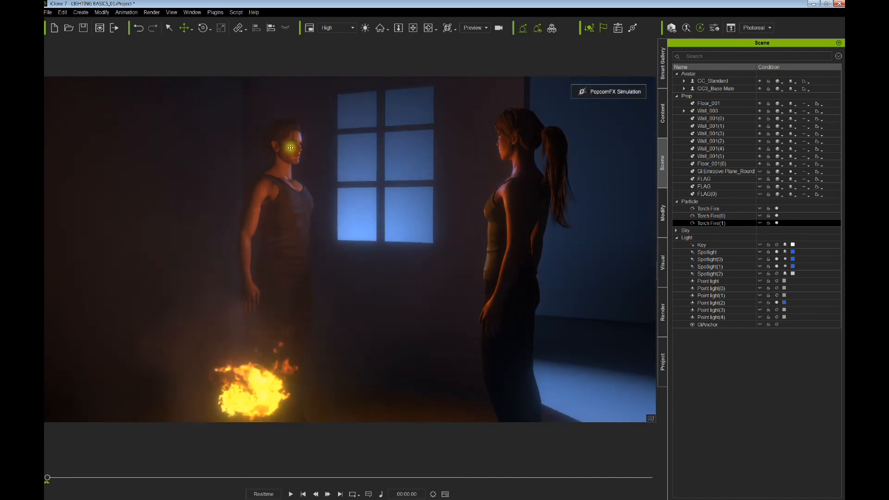
- Toggle the visibility of Torch Fire, Torch Fire(0) and Torch Fire(1) in the Scene list
click(759, 216)
click(759, 209)
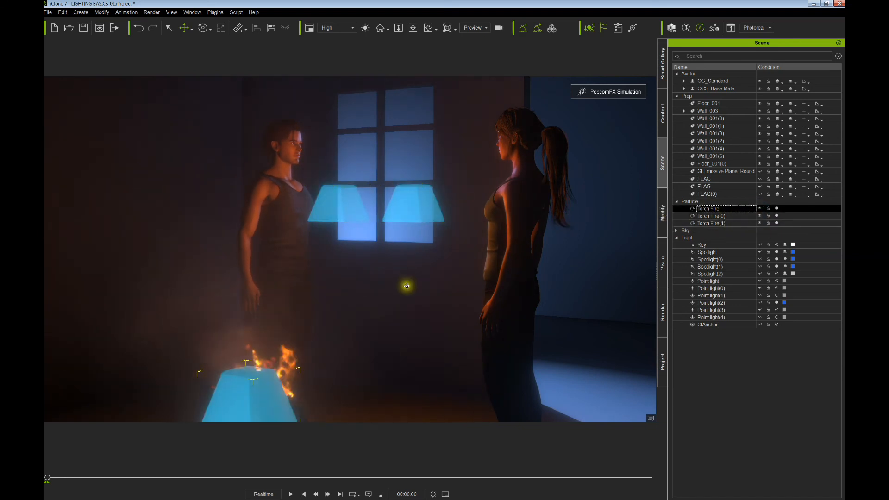
click(760, 210)
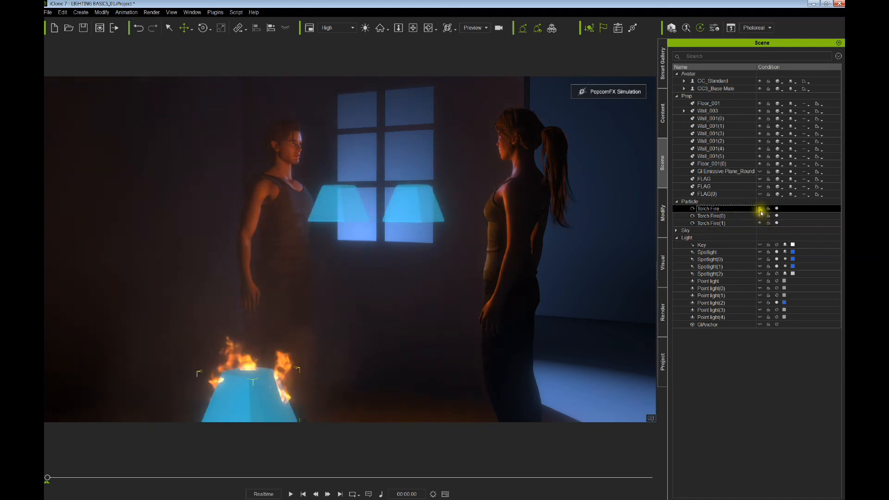
click(760, 216)
click(760, 223)
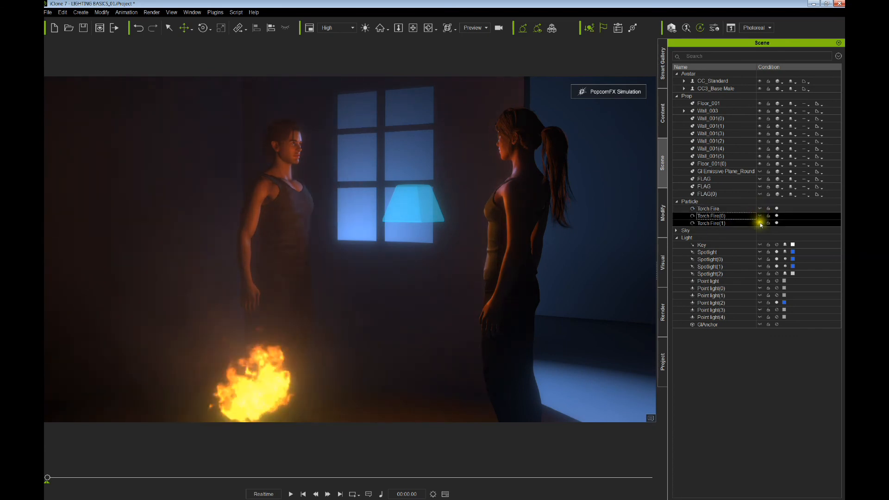
- Orbit and zoom around the characters to check their firelit faces, ending looking down on the scene
alt+right_drag(418, 234, 386, 234)
scroll(393, 210, up, 3)
alt+drag(394, 210, 387, 278)
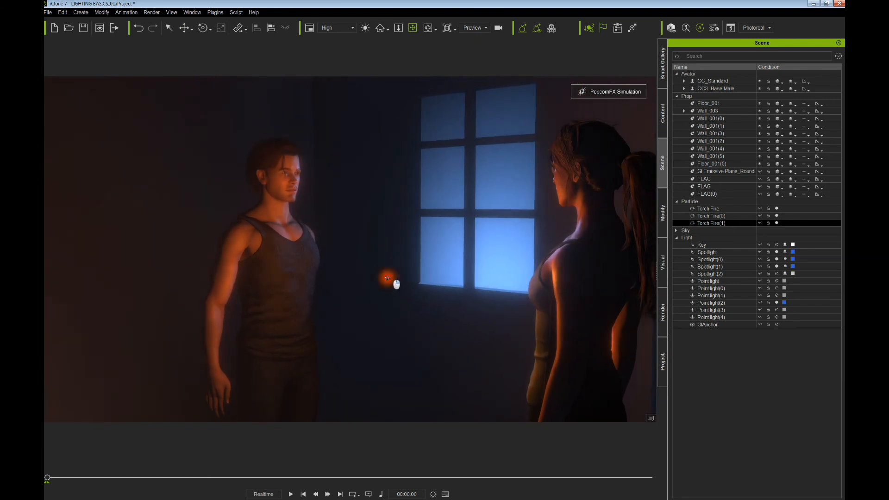
alt+right_drag(387, 278, 347, 272)
alt+drag(348, 271, 316, 265)
alt+right_drag(316, 265, 346, 272)
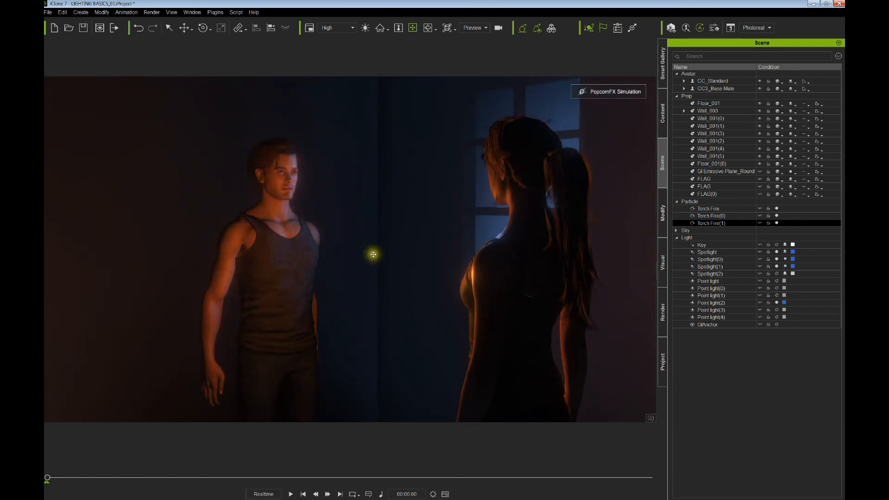
drag(373, 255, 345, 249)
right_drag(345, 249, 397, 224)
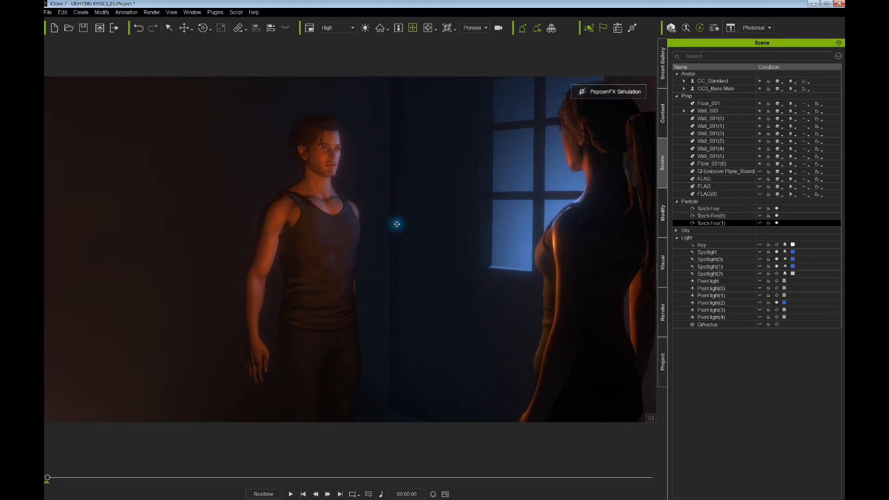
scroll(386, 229, down, 3)
scroll(364, 233, down, 3)
right_drag(359, 217, 350, 239)
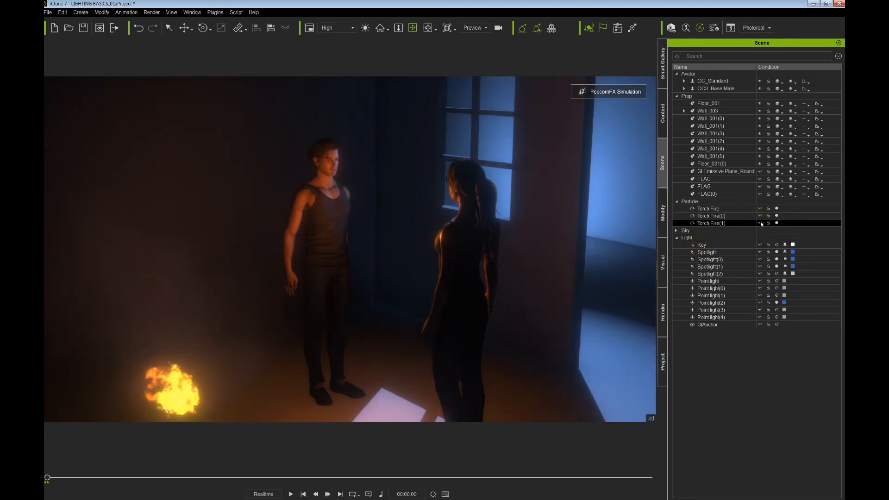
- Select Torch Fire(0) and turn the view toward the window wall and the raised emitters
click(723, 216)
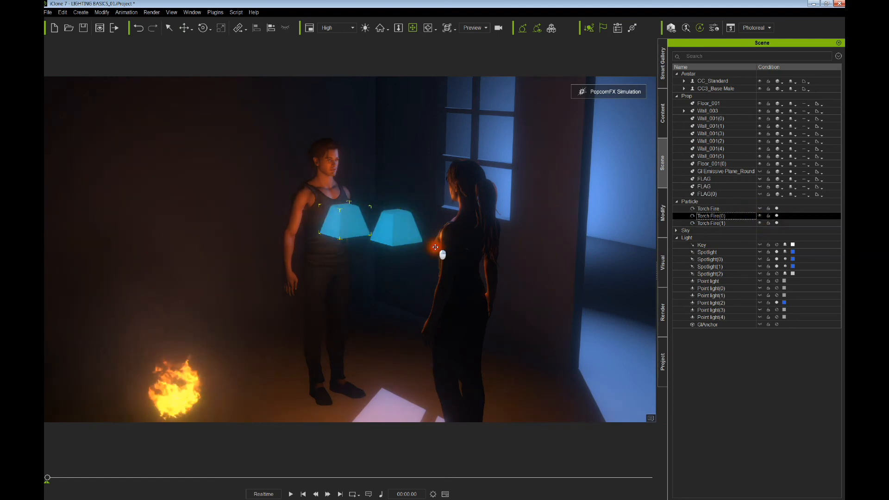
right_drag(436, 247, 308, 358)
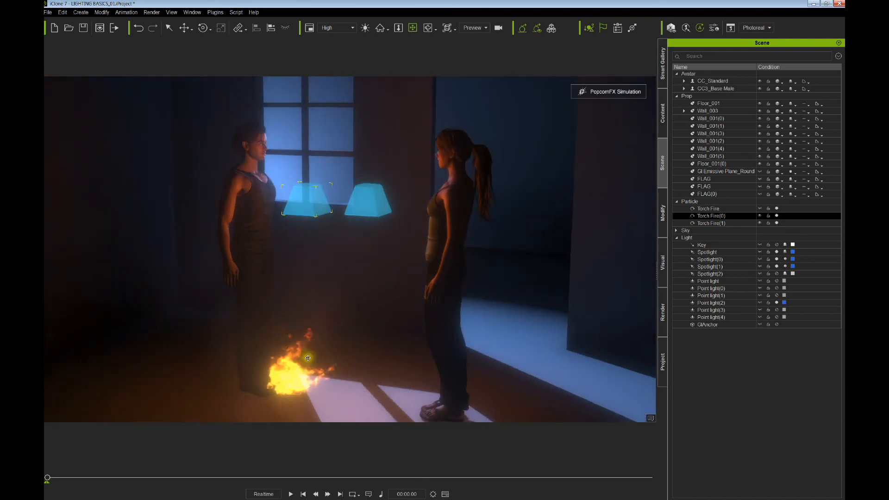
right_drag(341, 310, 319, 288)
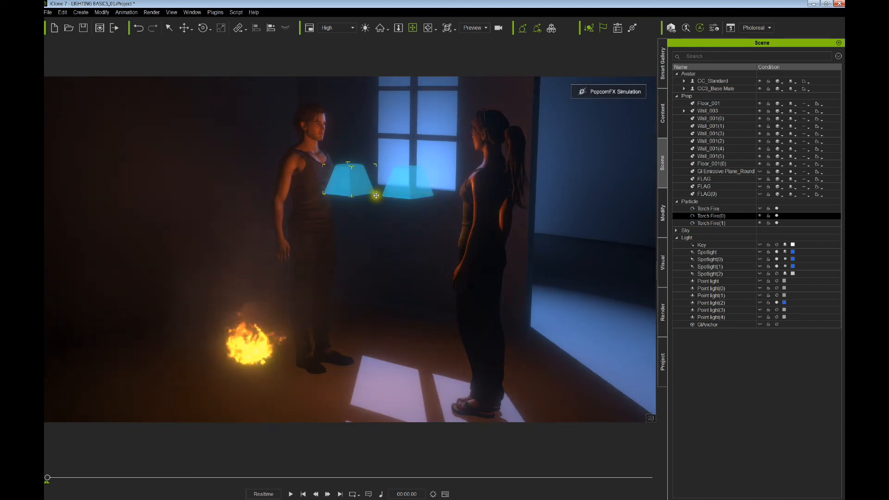
right_drag(401, 213, 392, 201)
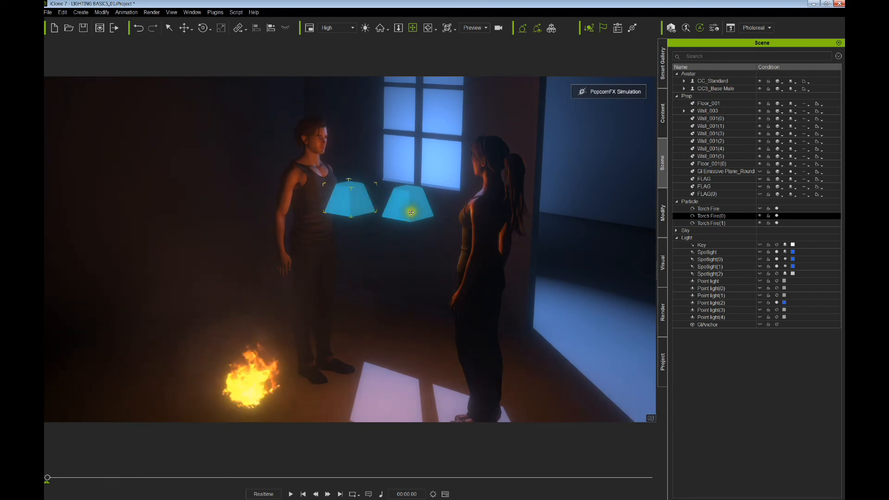
scroll(411, 212, up, 5)
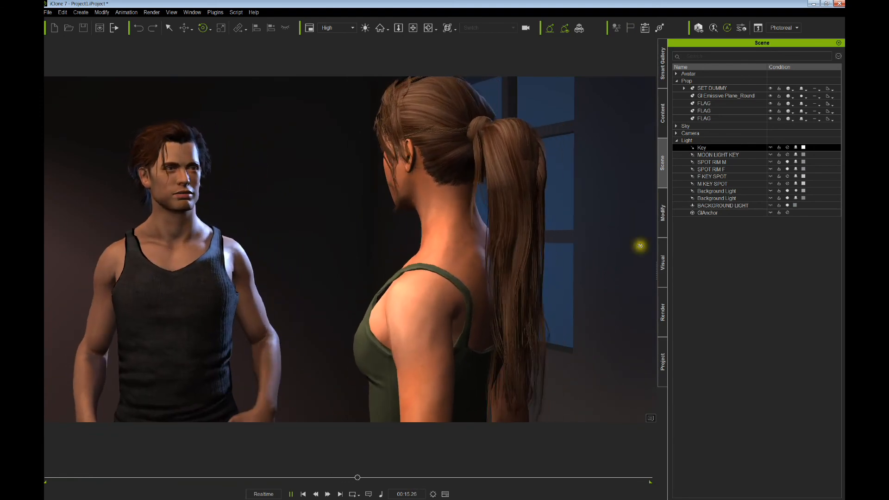
- Switch to the Content library to browse the stage templates
click(663, 116)
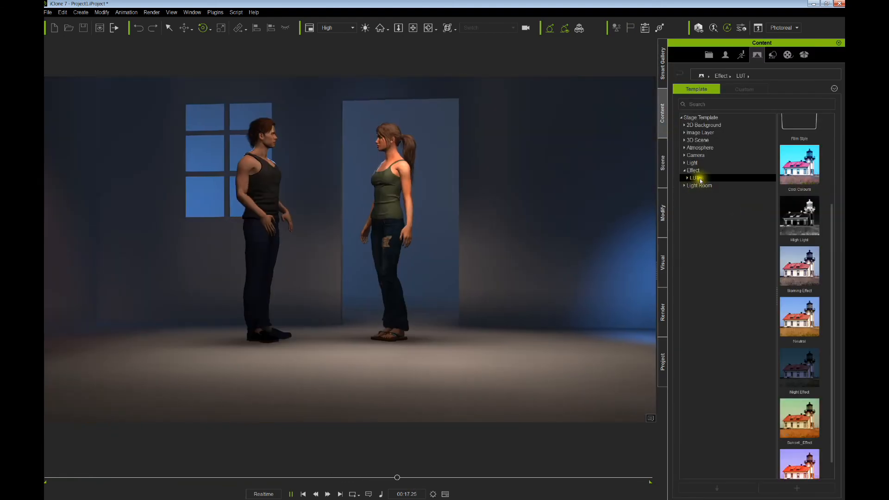